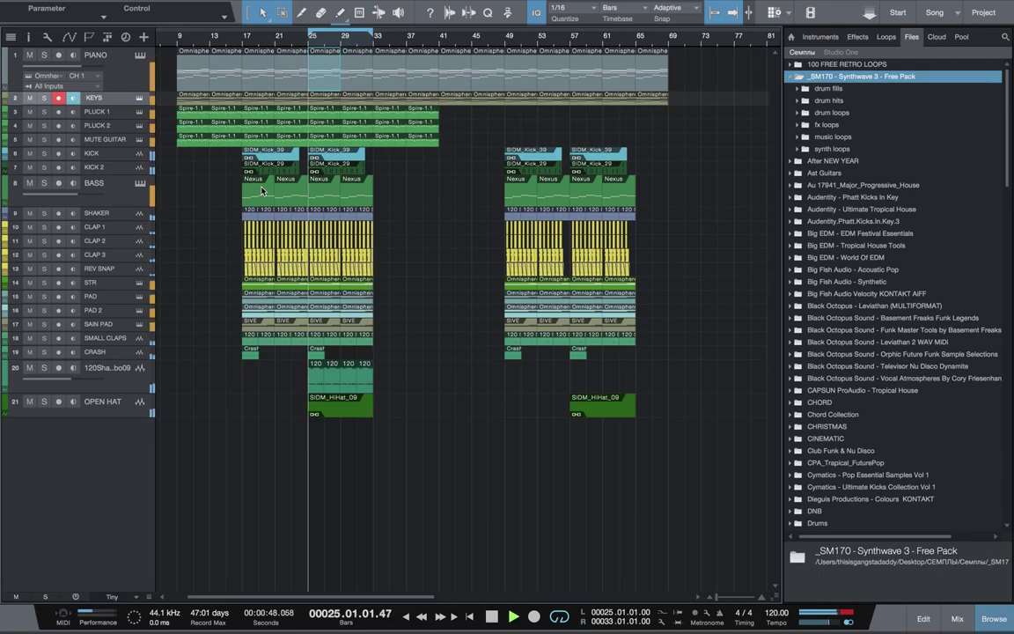
# Solo the PIANO track, play the looped section and show the mixing console.
pyautogui.press('space')
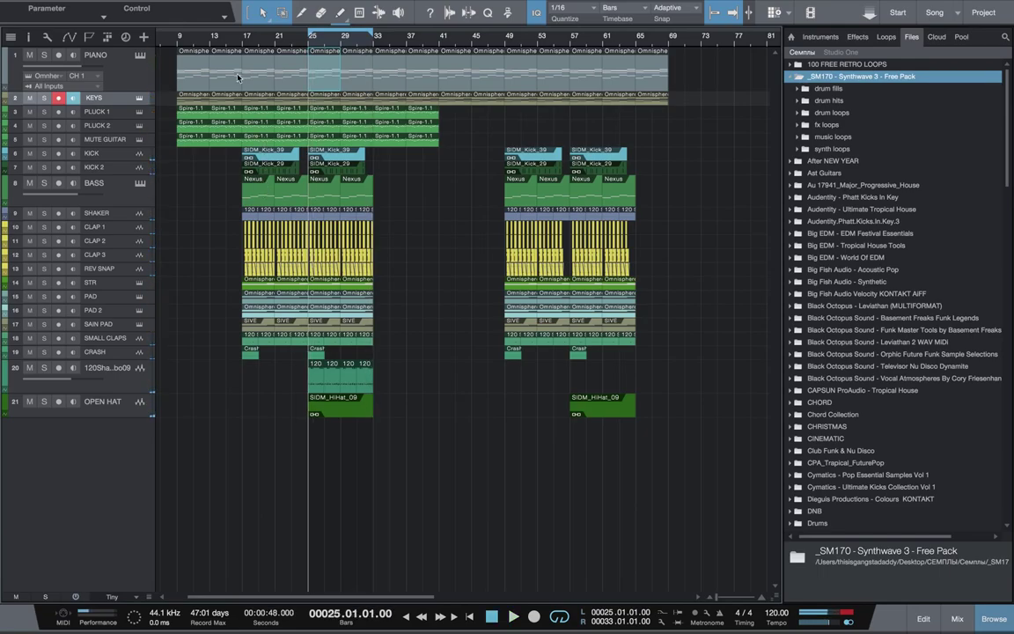
pyautogui.click(44, 55)
pyautogui.press('space')
pyautogui.press('F3')
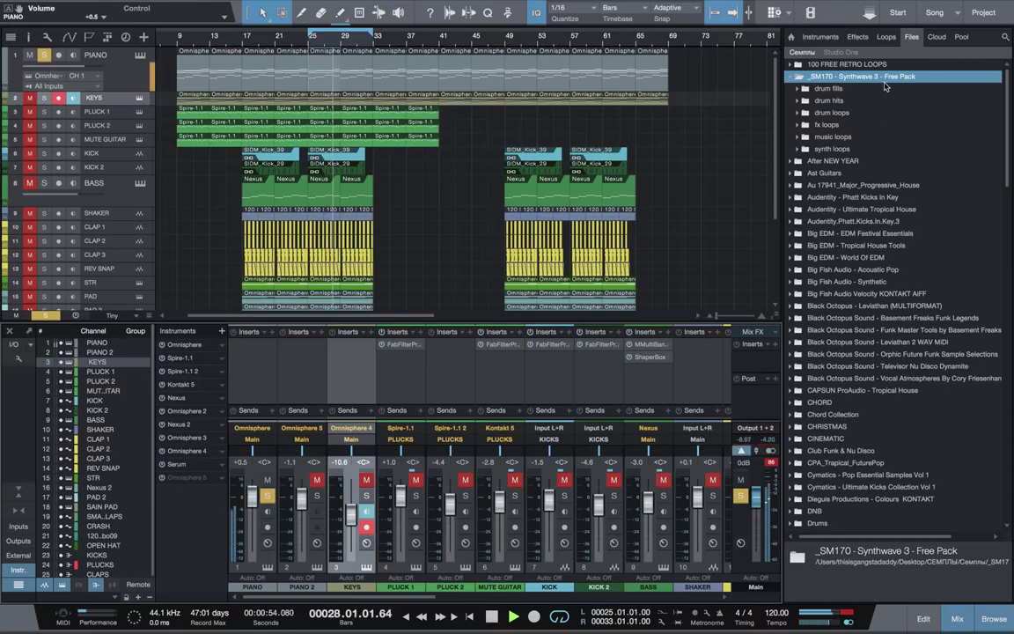
# Insert the FabFilter Pro-Q 2 equalizer on the PIANO channel.
pyautogui.click(857, 37)
pyautogui.click(832, 142)
pyautogui.moveTo(850, 336); pyautogui.dragTo(255, 350)
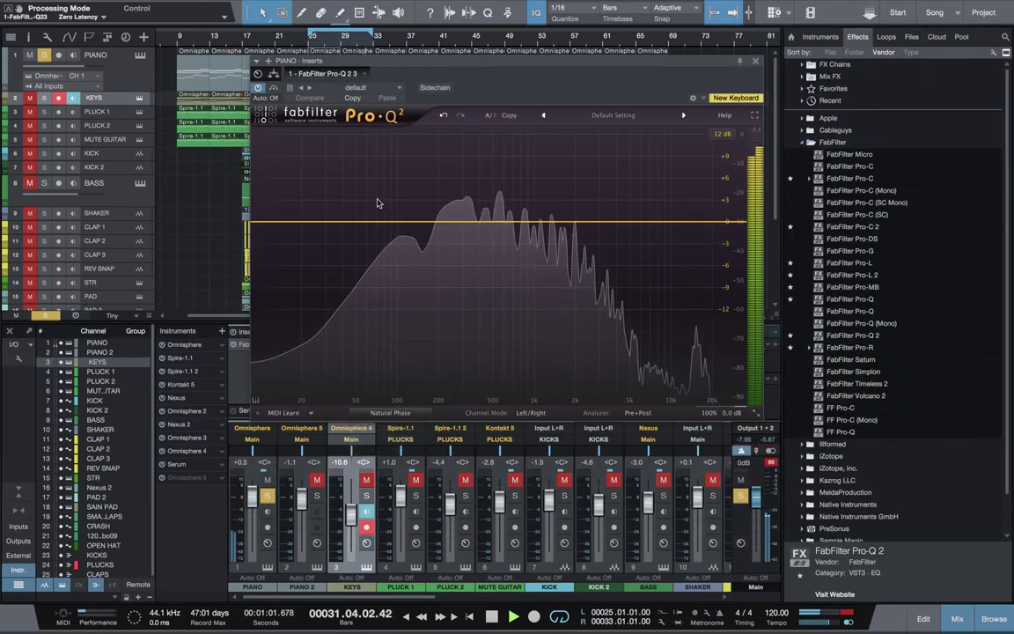
# Shape the piano EQ with a low cut at about 78 Hz and a slight bell boost at about 2675 Hz.
pyautogui.moveTo(370, 224); pyautogui.dragTo(371, 229)
pyautogui.click(290, 355)
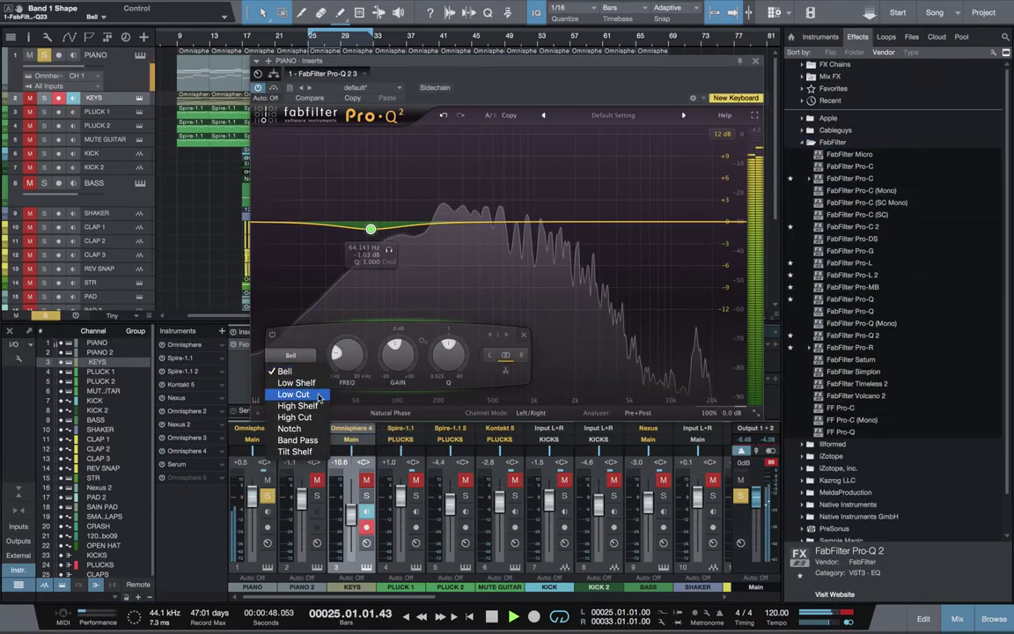
pyautogui.click(317, 395)
pyautogui.moveTo(371, 221); pyautogui.dragTo(382, 221)
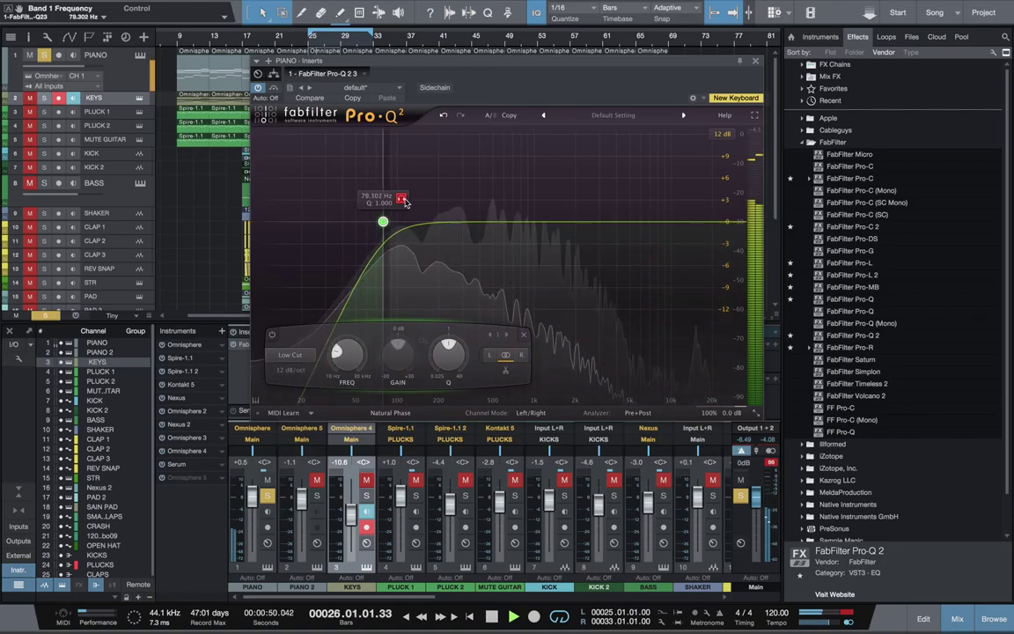
pyautogui.moveTo(602, 221)
pyautogui.mouseDown()
pyautogui.moveTo(602, 173)
pyautogui.moveTo(574, 174)
pyautogui.moveTo(581, 212)
pyautogui.moveTo(593, 207)
pyautogui.mouseUp()
pyautogui.click(755, 60)
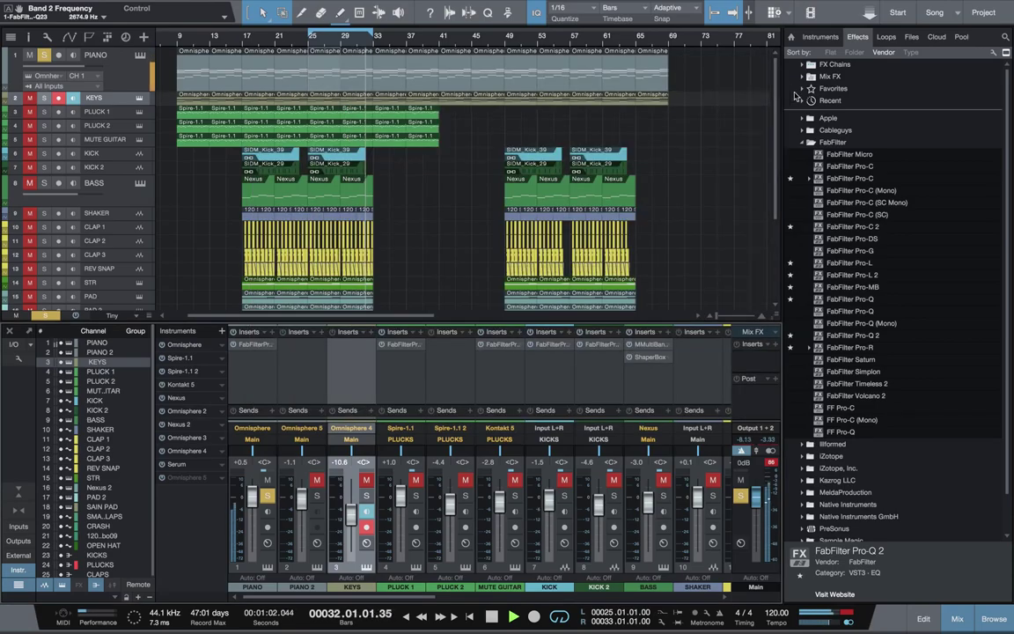
# Insert the FabFilter Pro-R reverb on the PIANO channel and load its Large preset Vocal Hall.
pyautogui.click(835, 142)
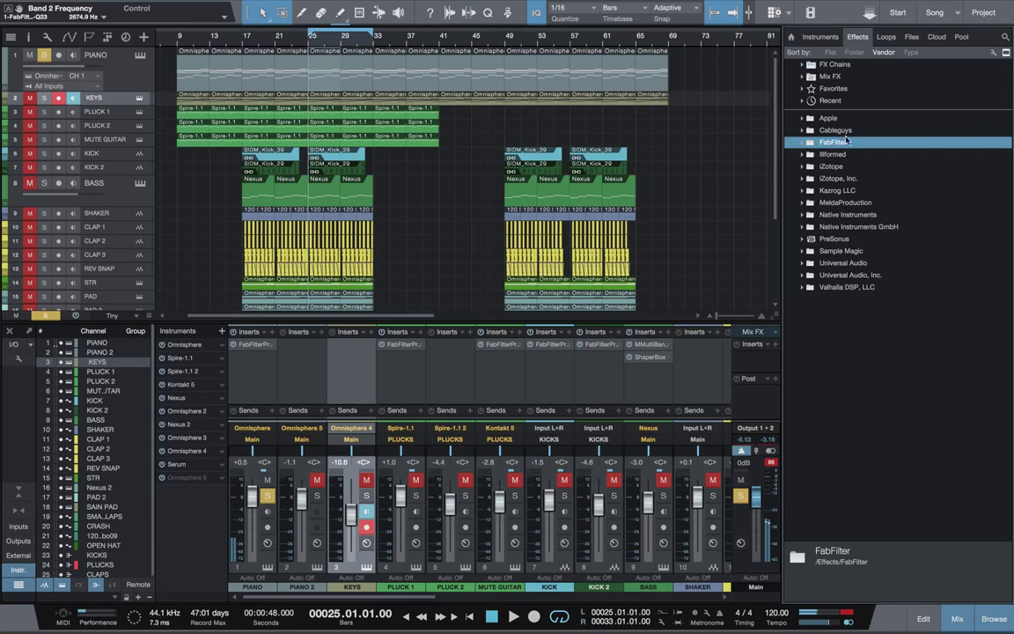
pyautogui.click(846, 145)
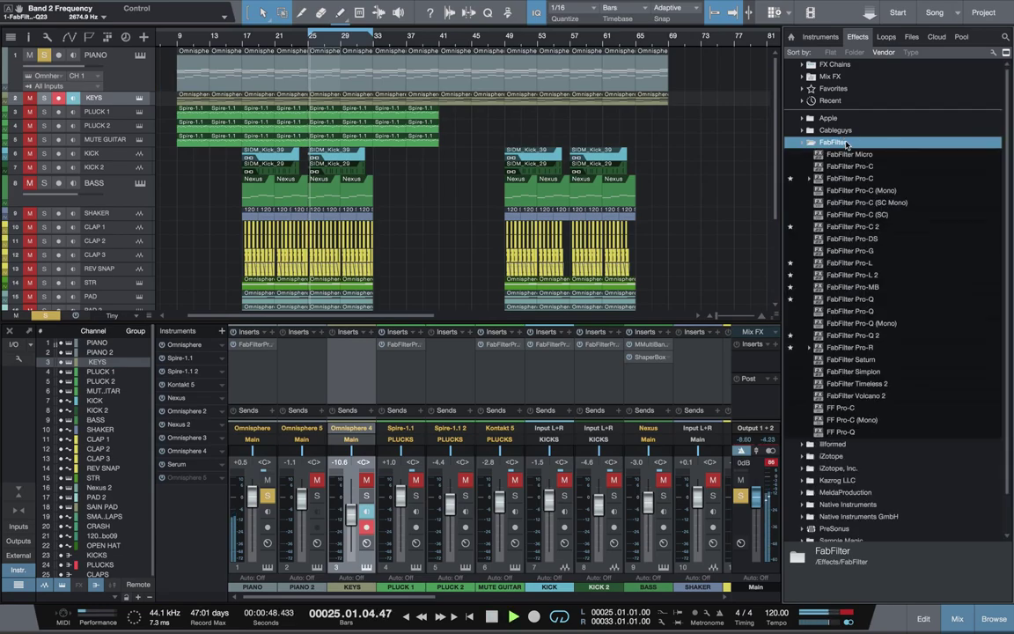
pyautogui.moveTo(869, 347); pyautogui.dragTo(252, 379)
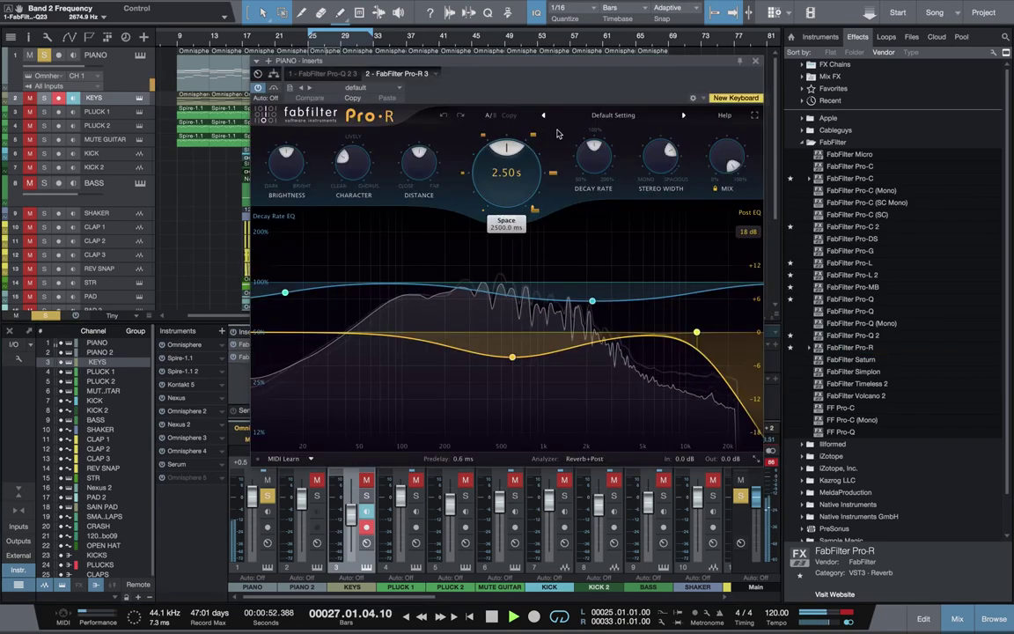
pyautogui.press('space')
pyautogui.click(614, 115)
pyautogui.moveTo(616, 168)
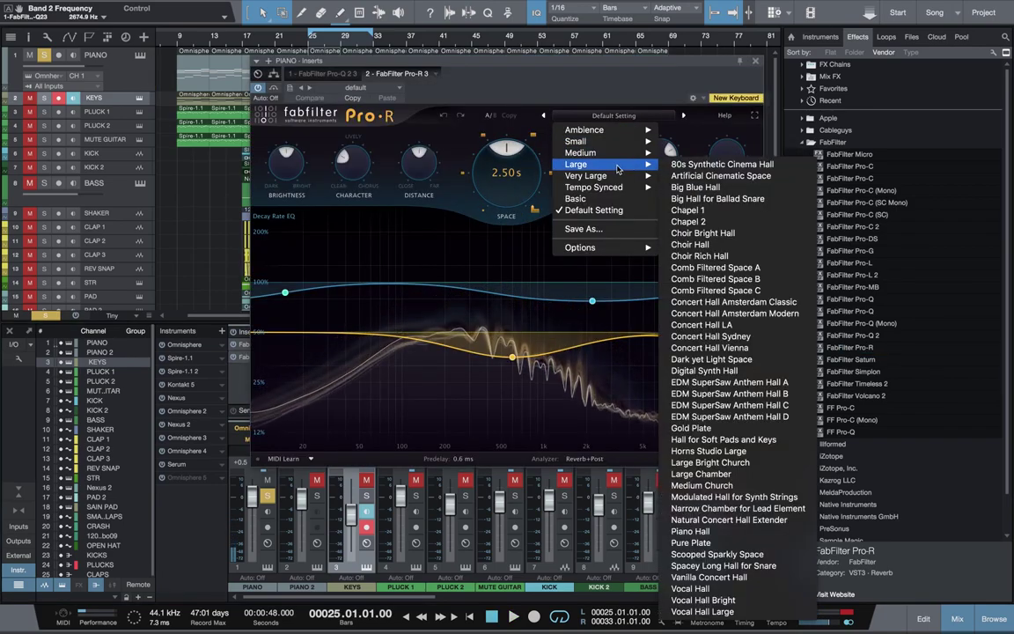
pyautogui.click(722, 593)
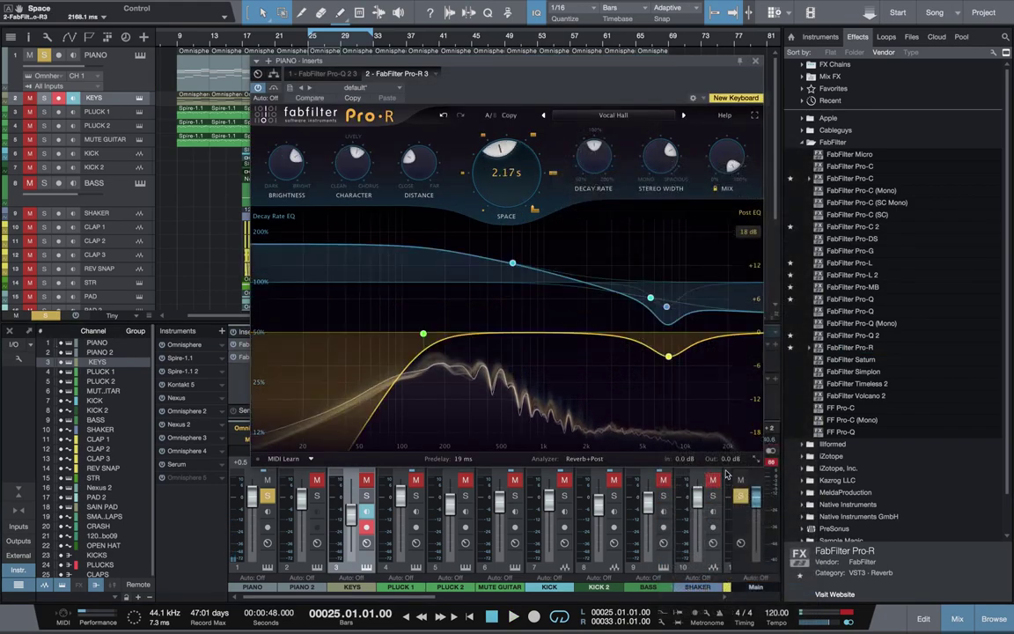
# Set the piano reverb's mix to about 31% while listening to the loop, and close the reverb.
pyautogui.press('space')
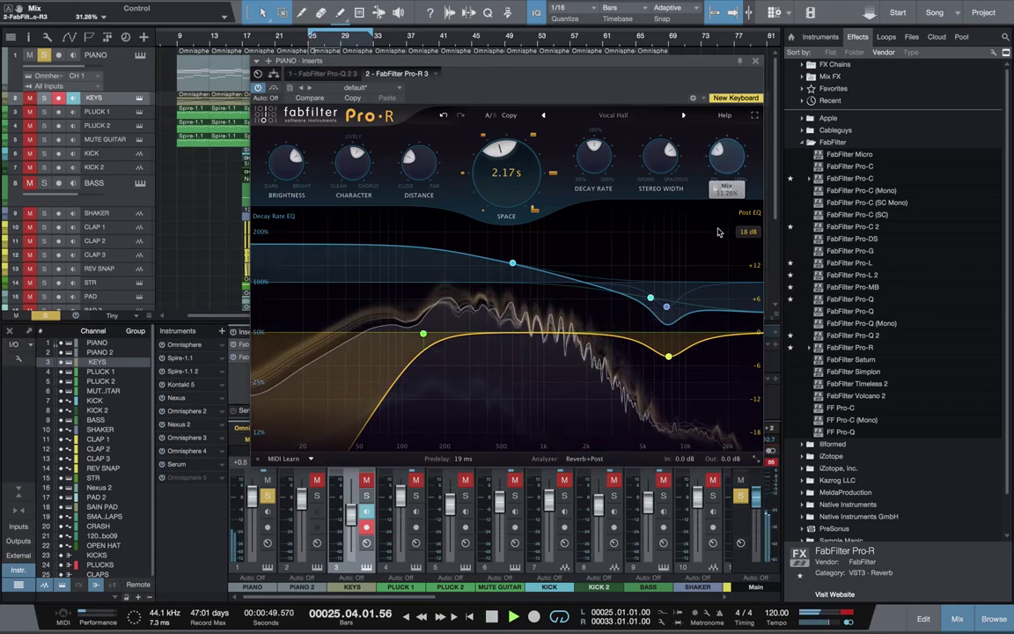
pyautogui.moveTo(728, 161); pyautogui.dragTo(729, 170)
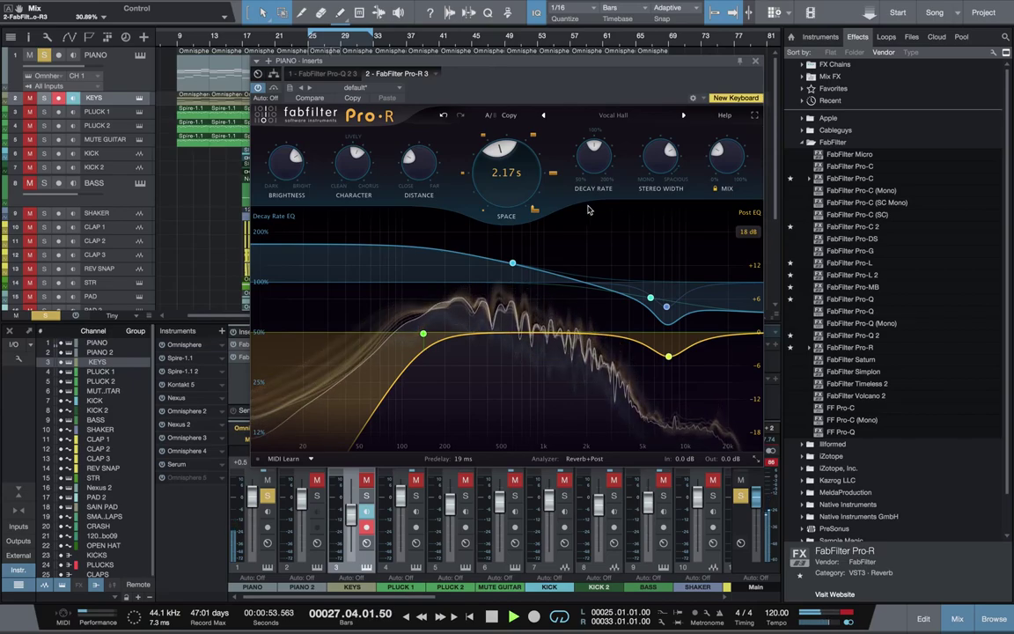
pyautogui.click(756, 61)
pyautogui.press('space')
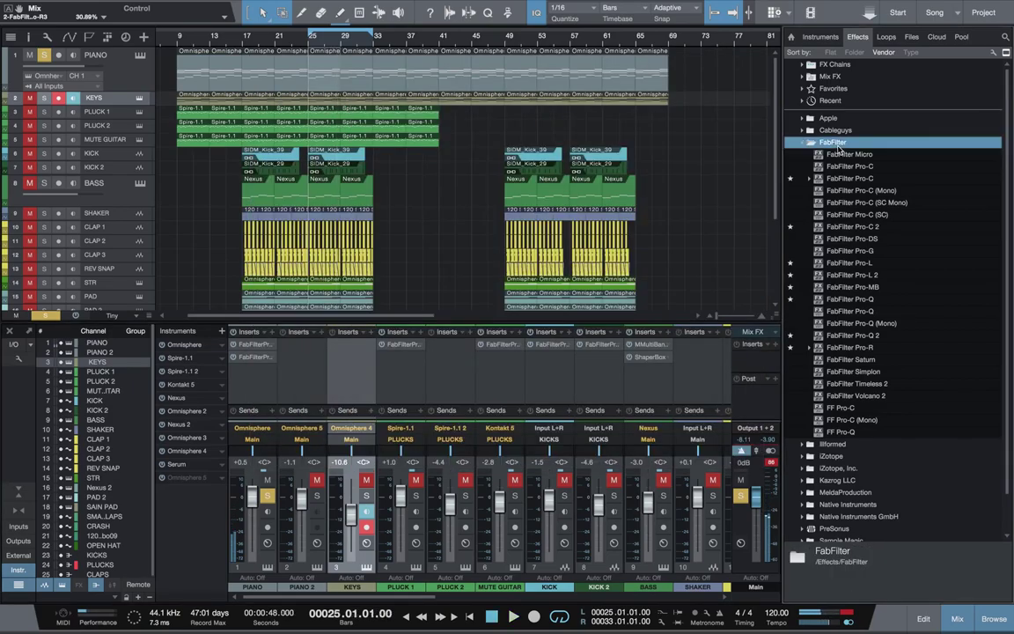
# Insert the Native Instruments VC 76 compressor on the PIANO channel after the reverb.
pyautogui.click(830, 141)
pyautogui.click(852, 214)
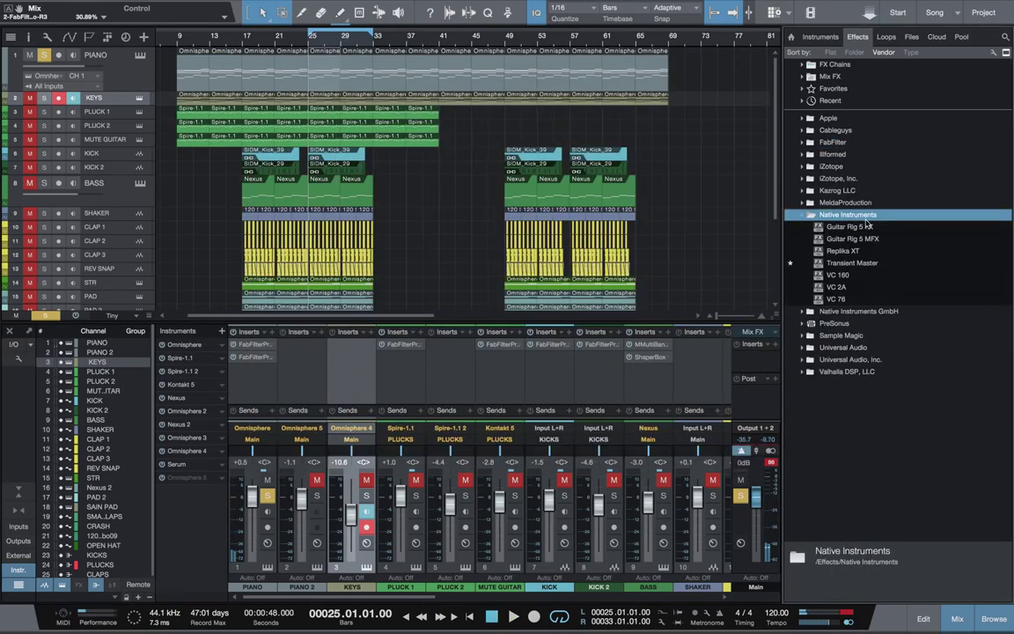
pyautogui.moveTo(846, 300); pyautogui.dragTo(244, 396)
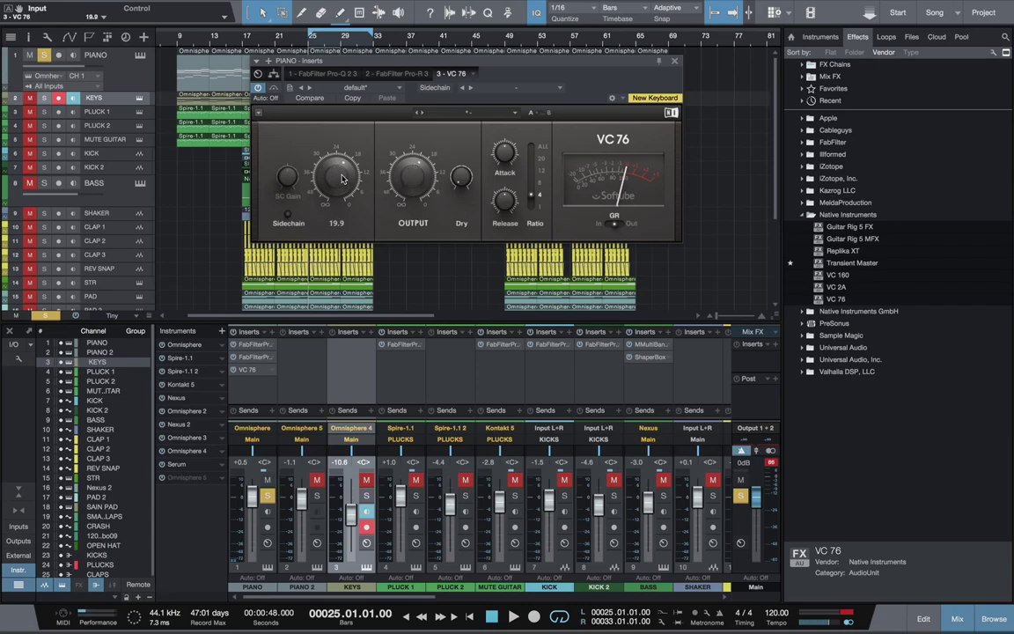
# Adjust the VC 76 output level and set its input to about 16.3 while listening to the piano.
pyautogui.press('space')
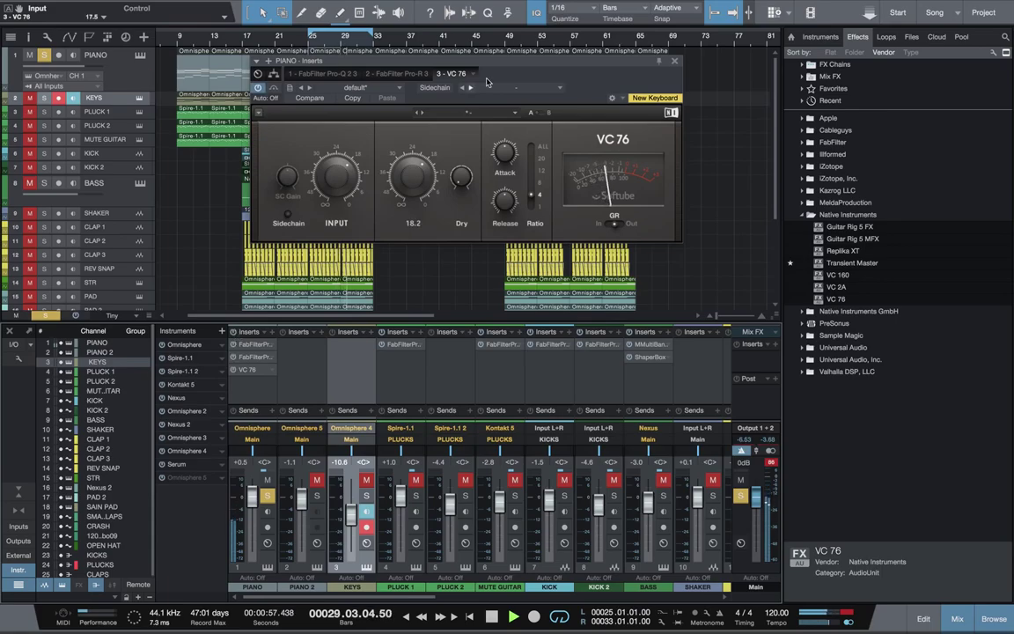
pyautogui.moveTo(423, 176); pyautogui.dragTo(425, 171)
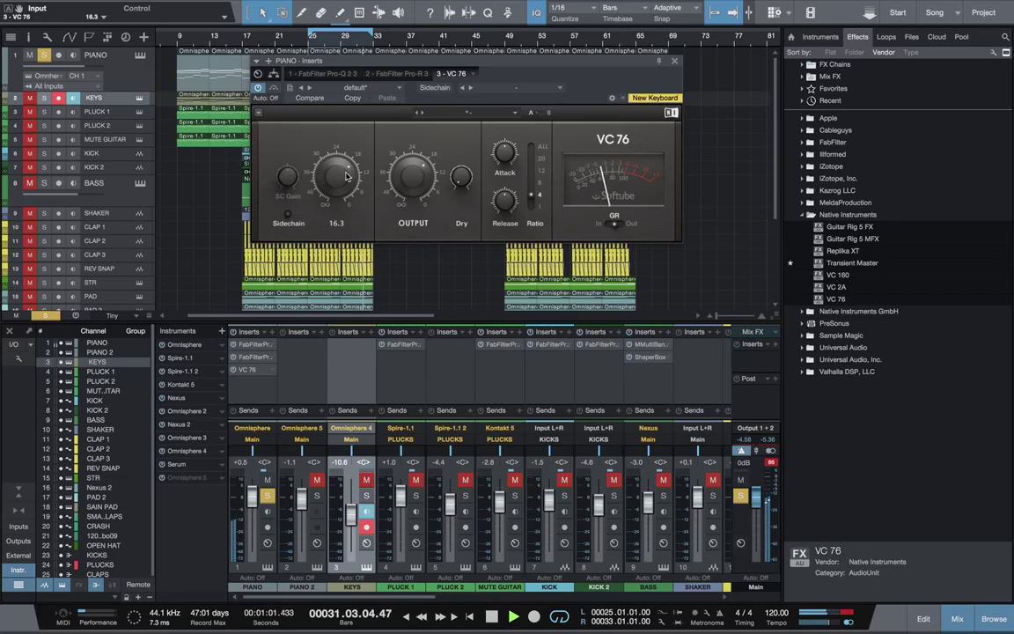
pyautogui.click(675, 61)
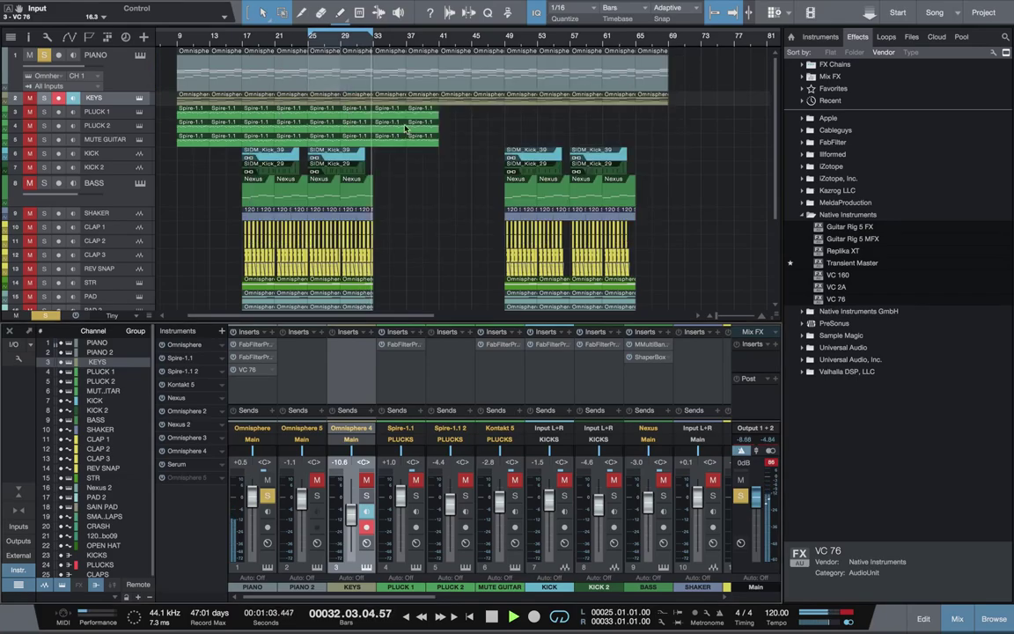
pyautogui.press('space')
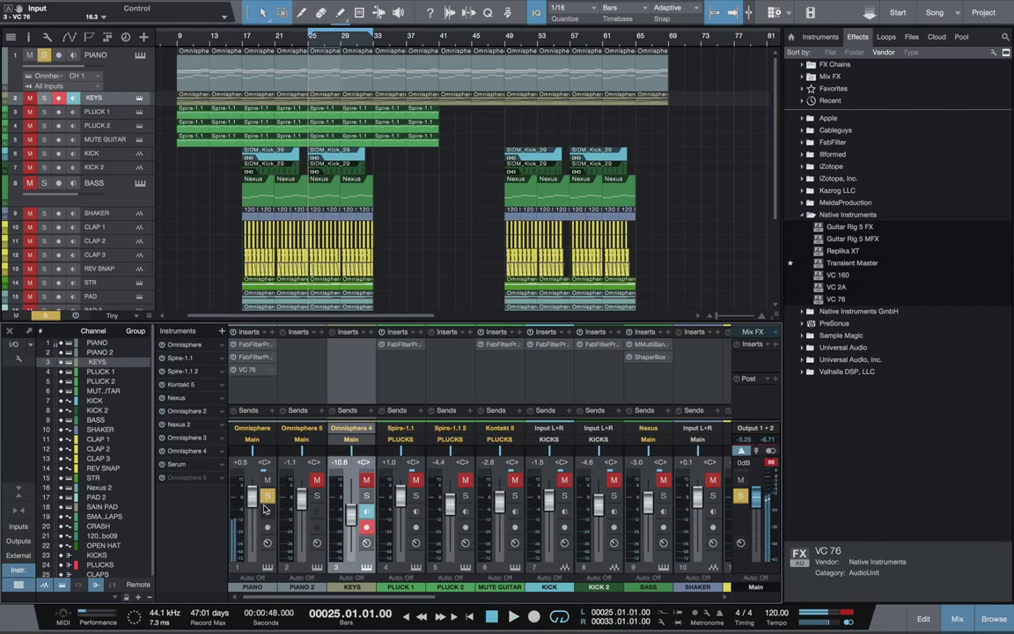
# Unsolo the PIANO channel to hear the full mix, and save the song.
pyautogui.click(266, 497)
pyautogui.press('space')
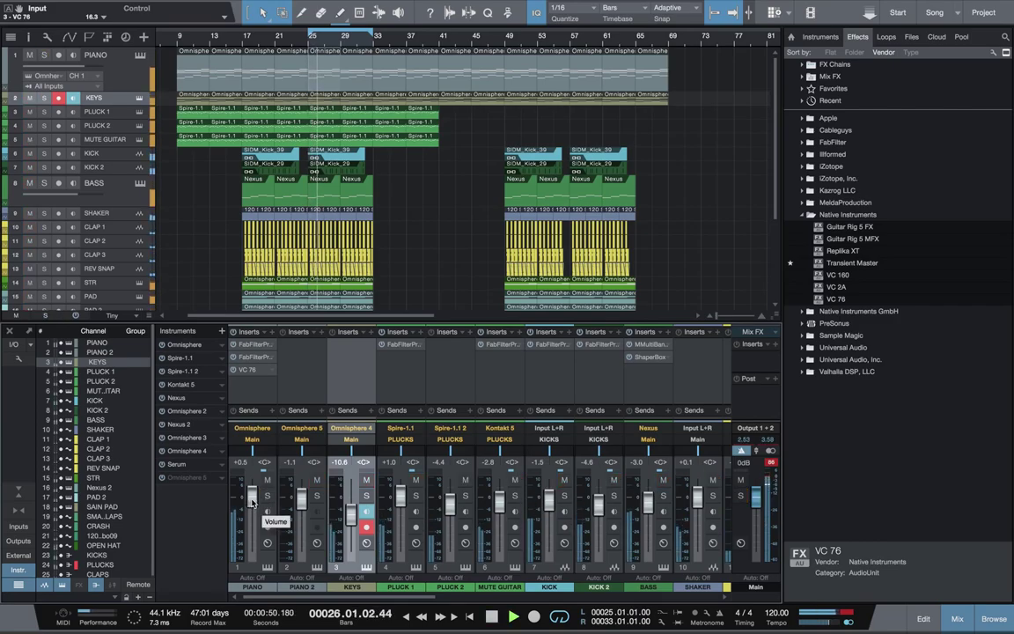
pyautogui.hotkey('ctrl', 's')
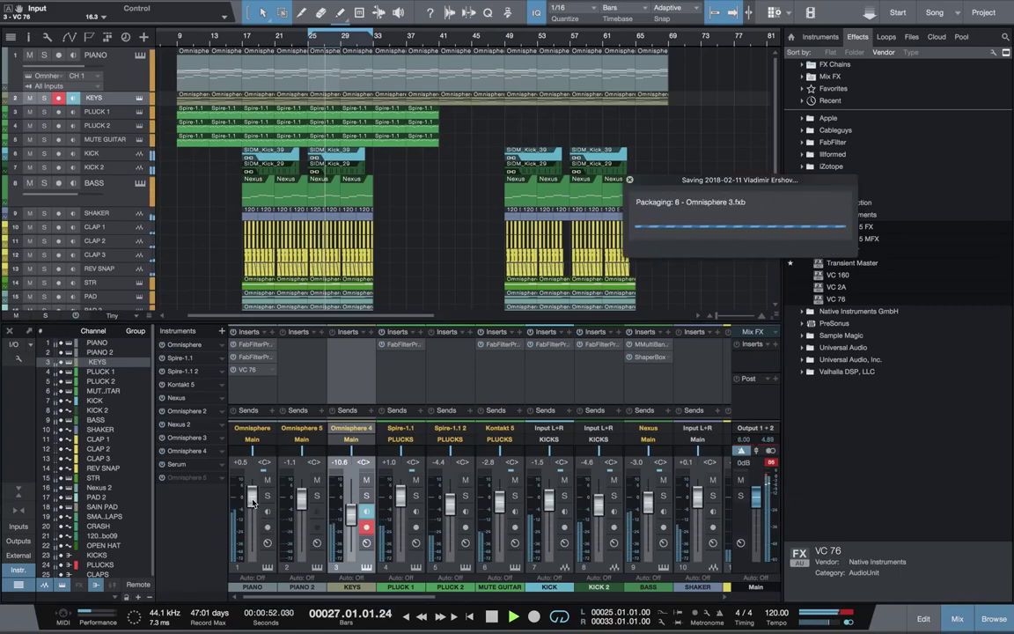
pyautogui.press('space')
# Listen briefly to PIANO alone, and switch the solo over to the KEYS track.
pyautogui.click(44, 55)
pyautogui.press('space')
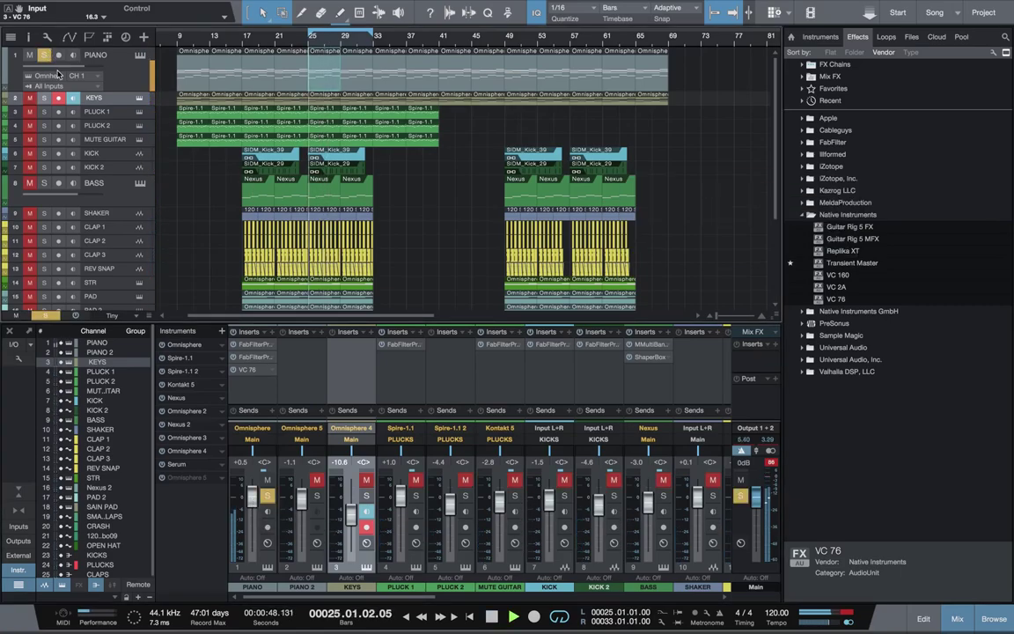
pyautogui.press('space')
pyautogui.click(45, 98)
pyautogui.click(44, 55)
pyautogui.press('space')
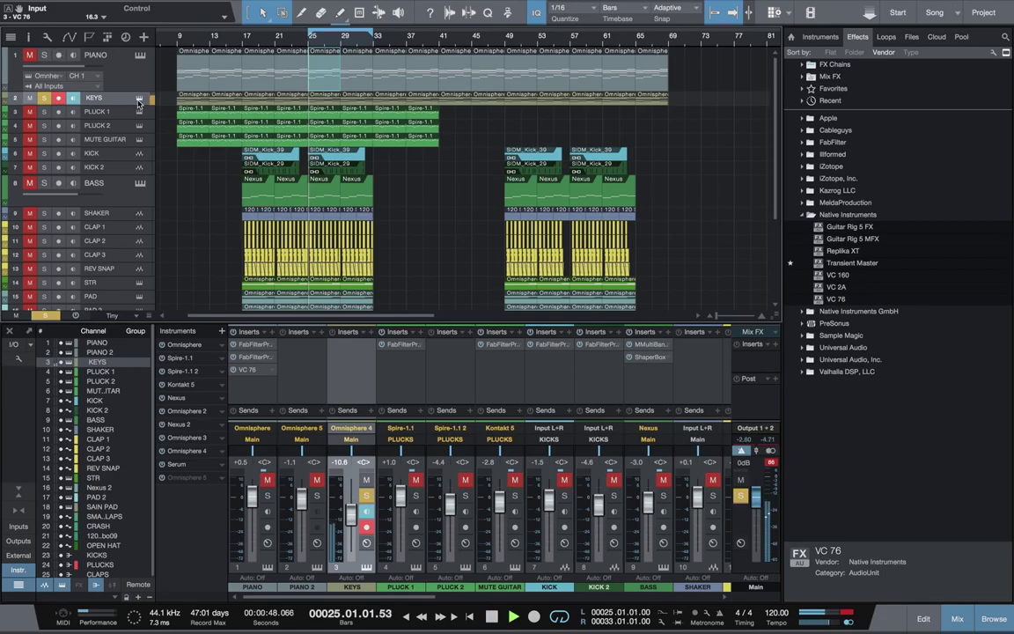
# Copy the piano's Pro-Q 2 to KEYS, with boosts near 2 kHz and 5.3 kHz and a small dip near 225 Hz.
pyautogui.moveTo(264, 353); pyautogui.dragTo(348, 352)
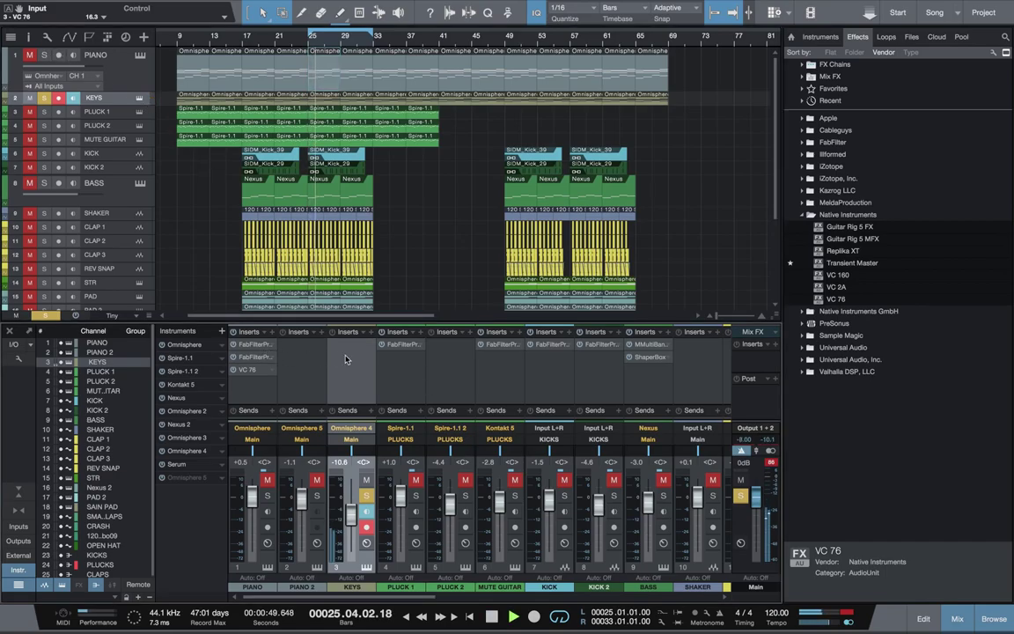
pyautogui.moveTo(598, 211); pyautogui.dragTo(631, 185)
pyautogui.moveTo(472, 228); pyautogui.dragTo(447, 233)
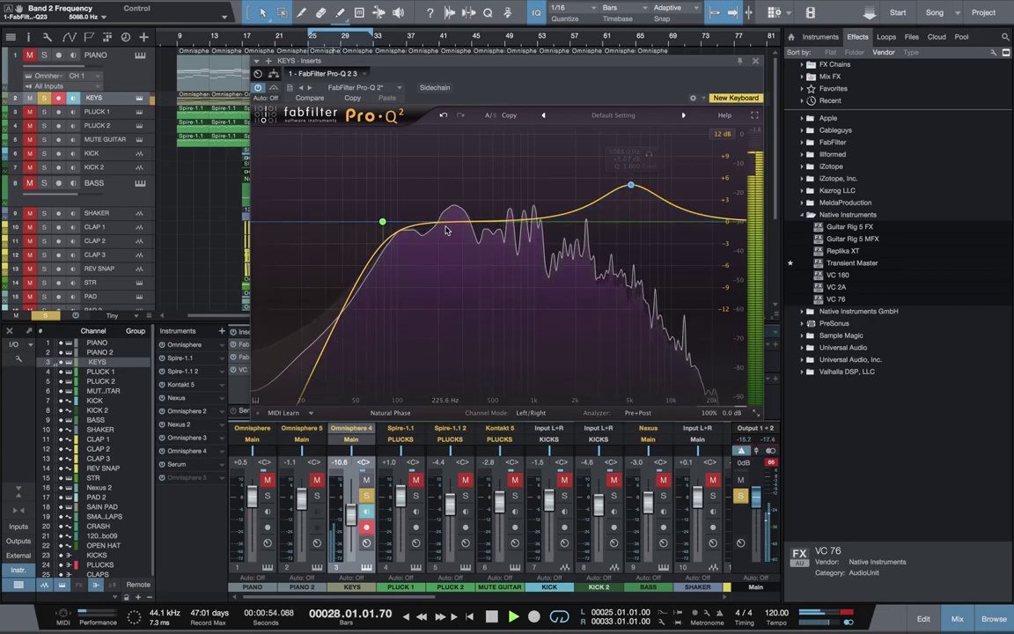
pyautogui.doubleClick(581, 197)
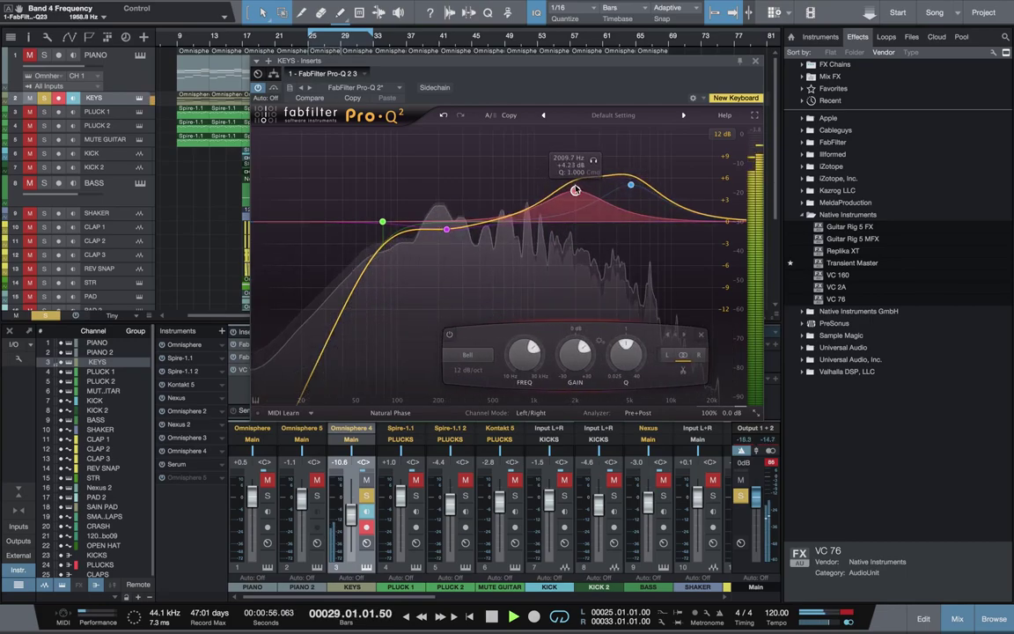
pyautogui.moveTo(630, 185); pyautogui.dragTo(633, 195)
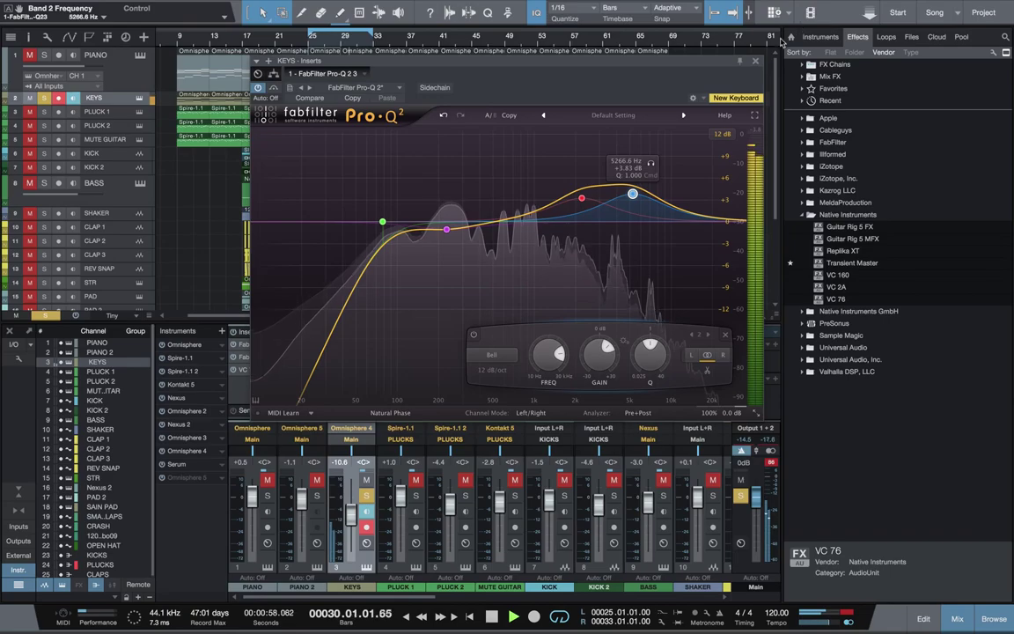
pyautogui.press('Escape')
# Copy the piano's VC 76 compressor to the KEYS channel, with its output at about 17.3.
pyautogui.moveTo(258, 377); pyautogui.dragTo(348, 357)
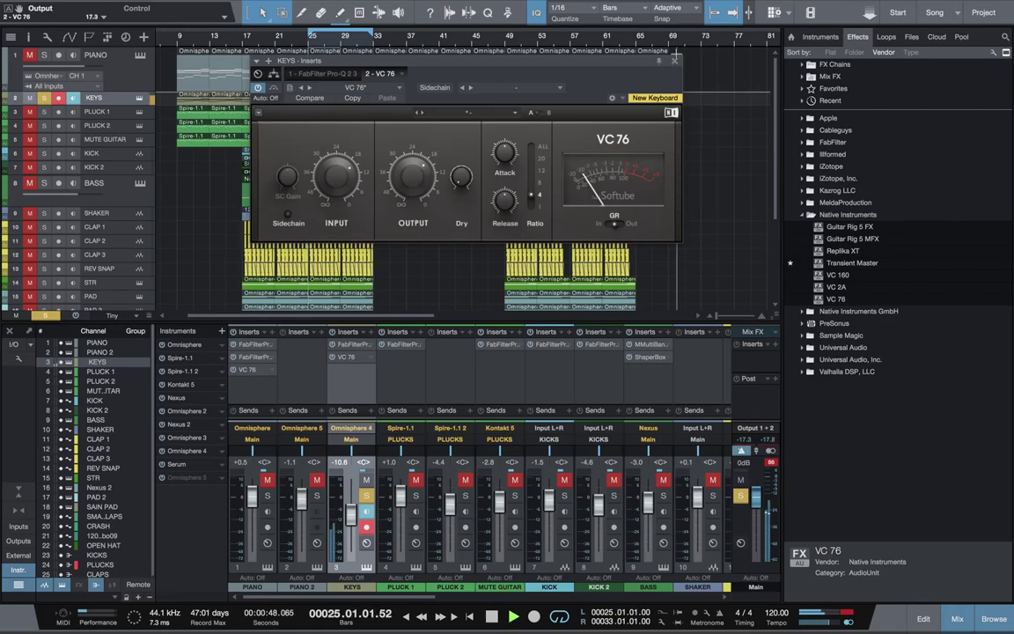
pyautogui.hotkey('ctrl', 'w')
# Solo PIANO together with KEYS and raise the KEYS volume to -8.3 dB.
pyautogui.click(266, 480)
pyautogui.click(267, 496)
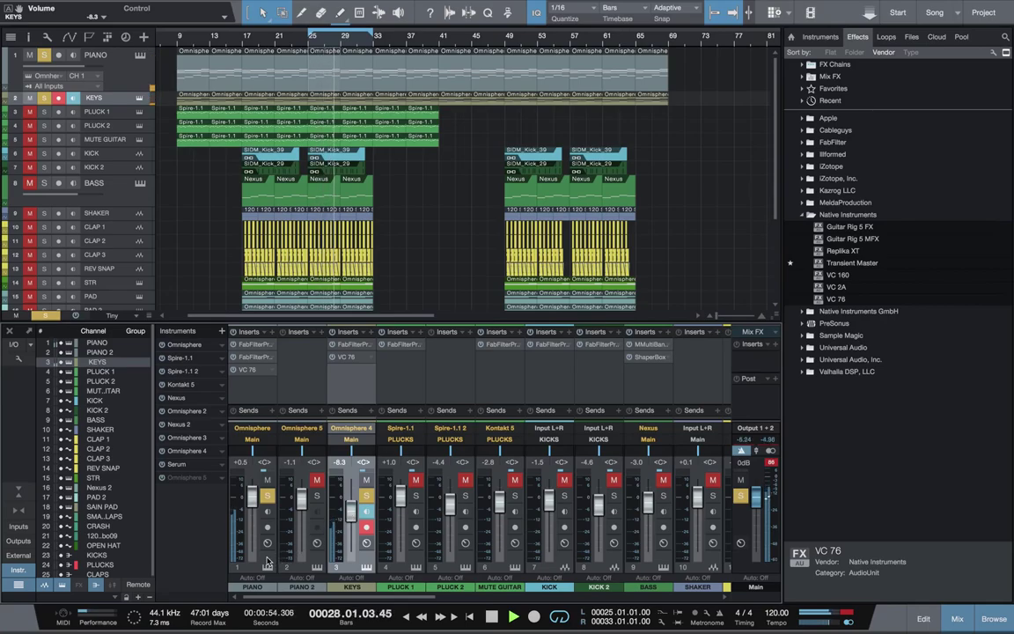
pyautogui.press('space')
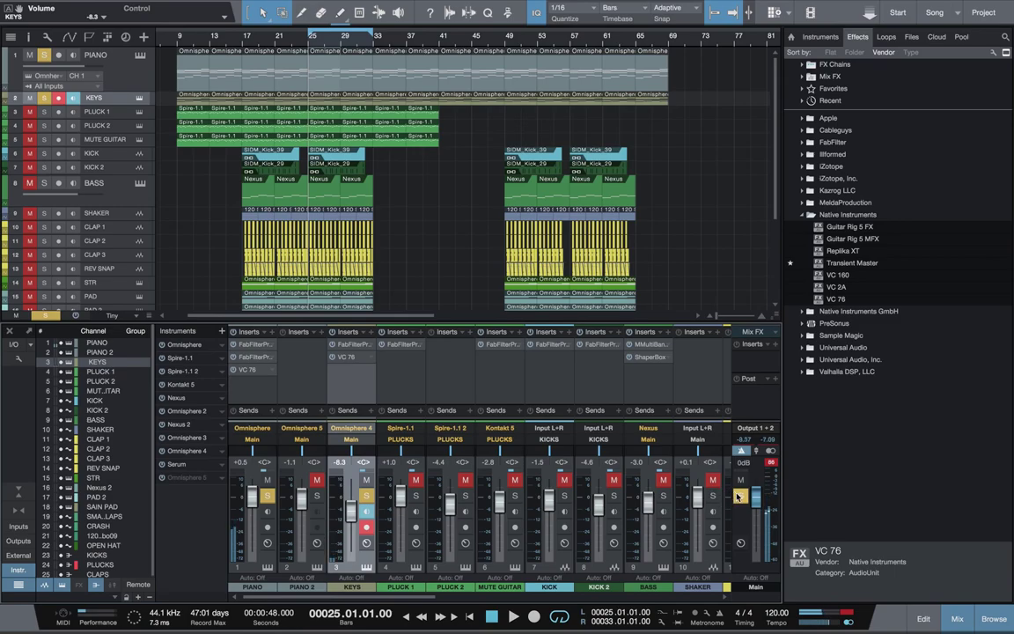
# Solo PLUCK 1, PLUCK 2 and MUTE GUITAR alongside PIANO and KEYS, and bring the PLUCKS bus into view in the console.
pyautogui.click(44, 112)
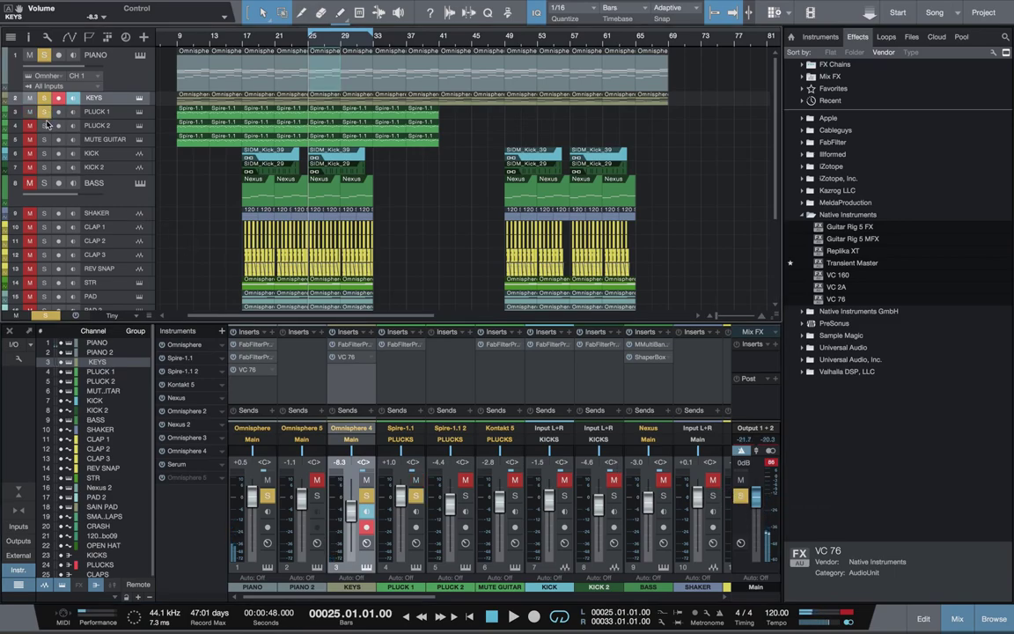
pyautogui.press('space')
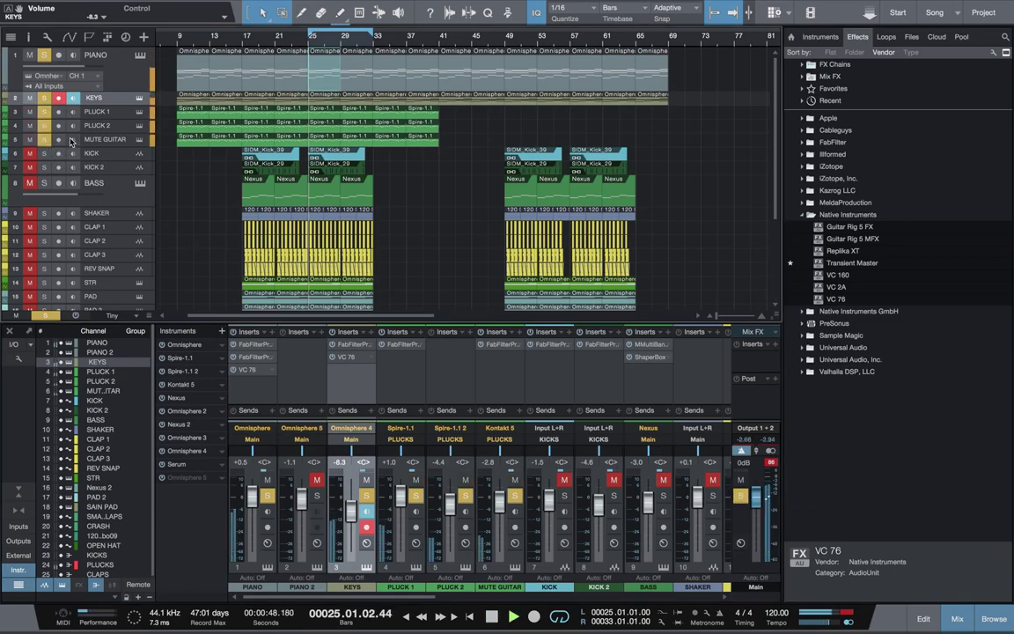
pyautogui.press('Down')
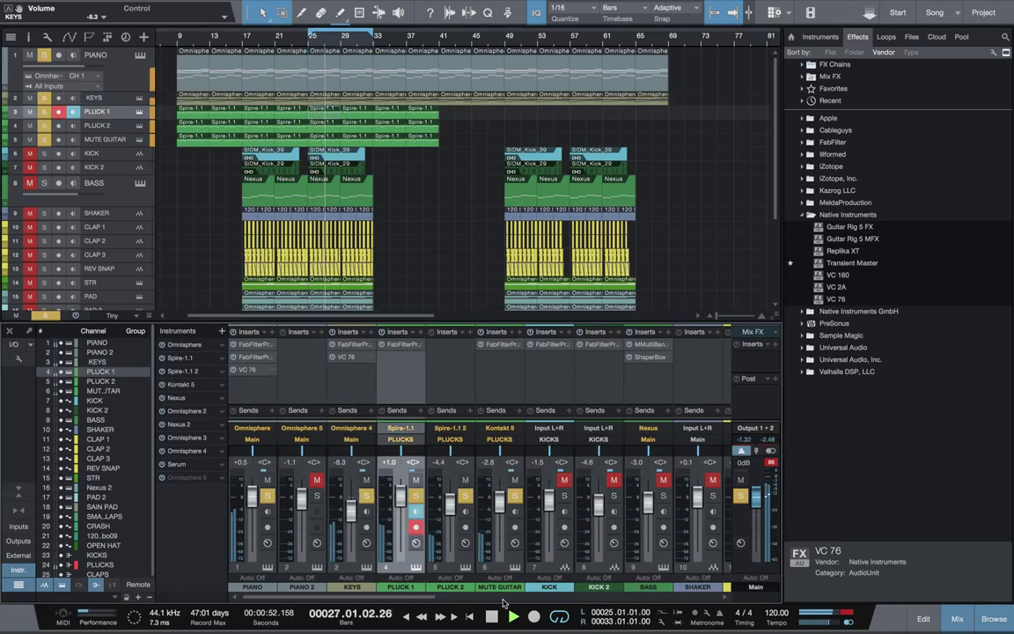
pyautogui.moveTo(408, 596); pyautogui.dragTo(867, 572)
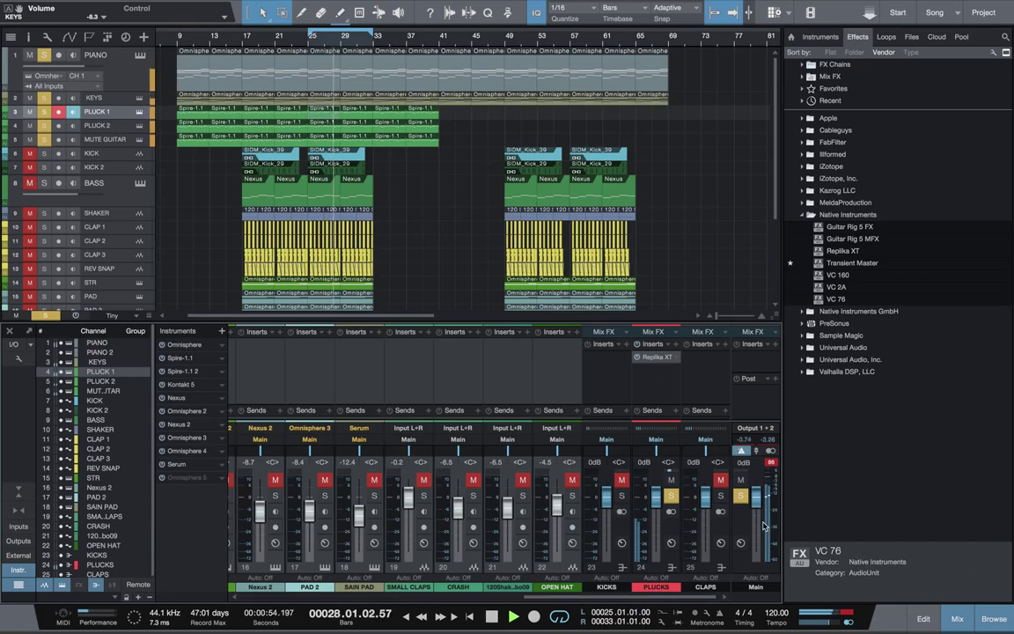
# Raise the PLUCKS bus volume to +1.2 dB.
pyautogui.moveTo(659, 508); pyautogui.dragTo(658, 505)
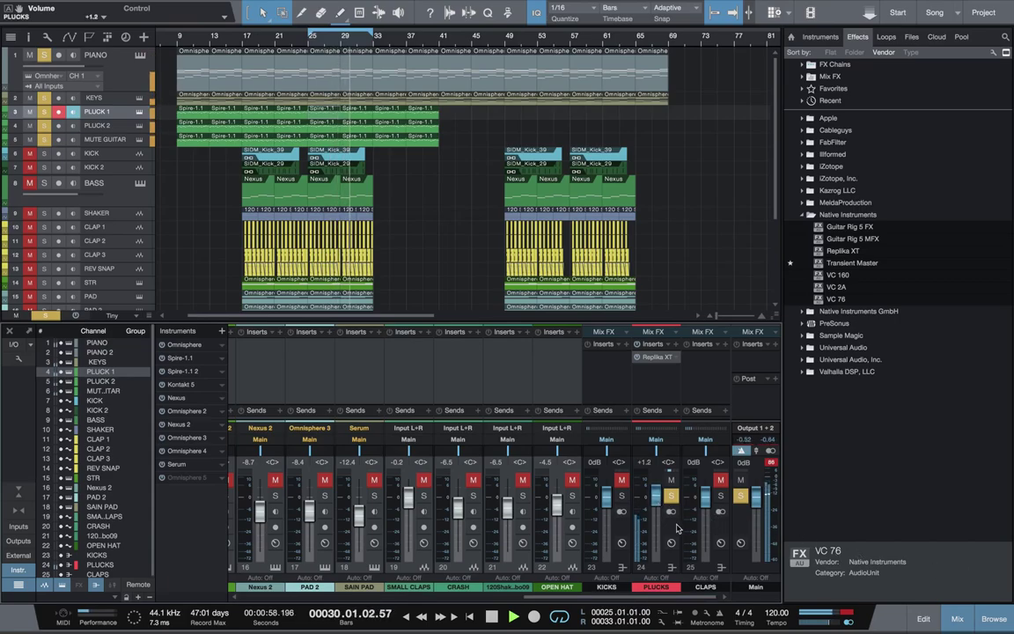
# Route the PIANO and KEYS channels to a new bus and name it KEYS.
pyautogui.moveTo(589, 596); pyautogui.dragTo(244, 561)
pyautogui.click(273, 564)
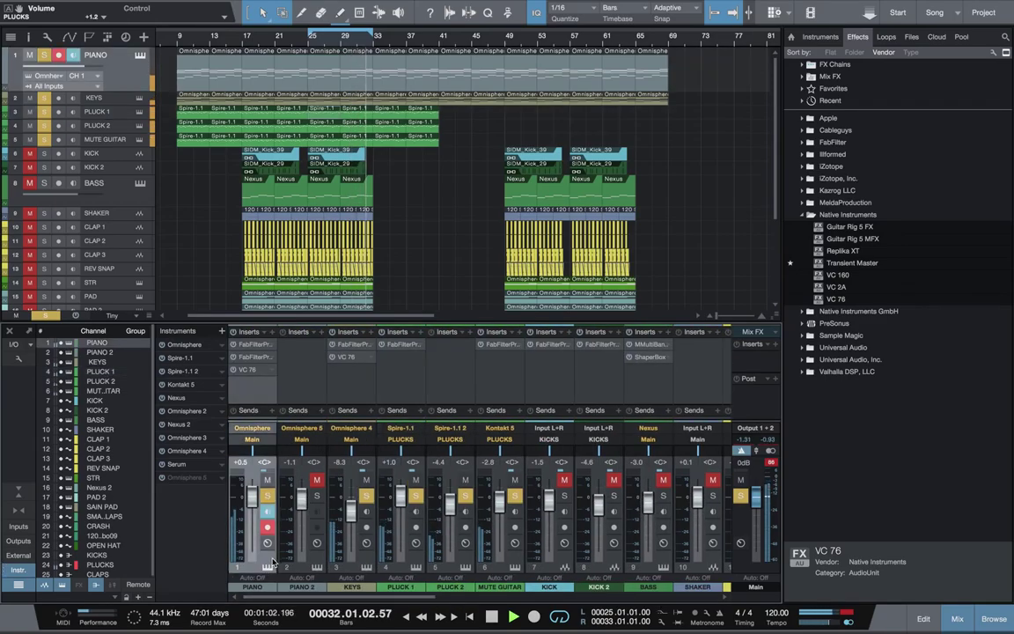
pyautogui.keyDown('super'); pyautogui.click(335, 563); pyautogui.keyUp('super')
pyautogui.rightClick(383, 427)
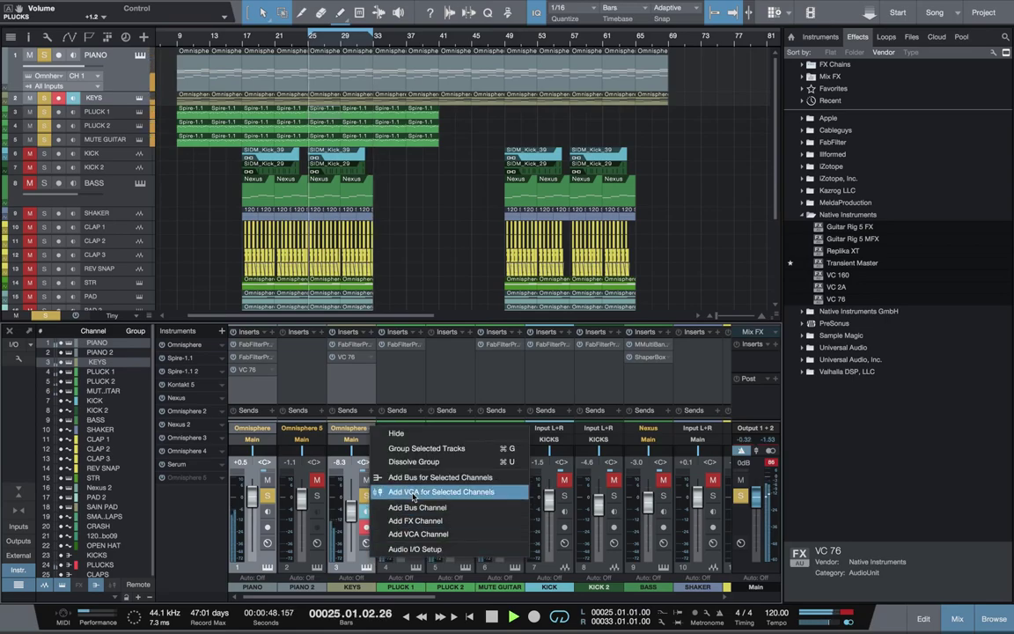
pyautogui.click(430, 478)
pyautogui.doubleClick(705, 587)
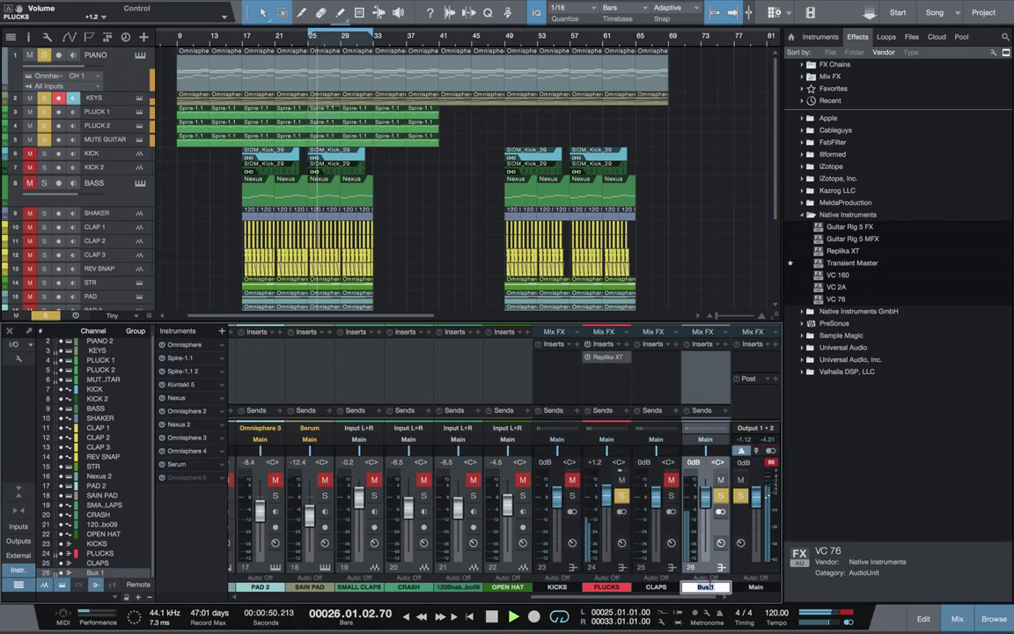
pyautogui.write('KEYS')
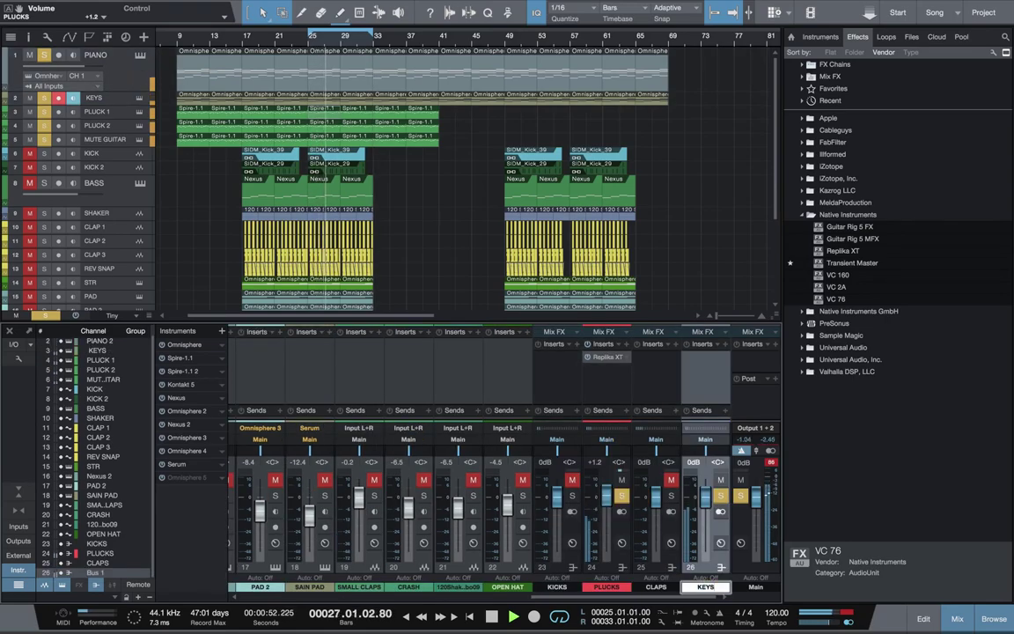
pyautogui.press('Return')
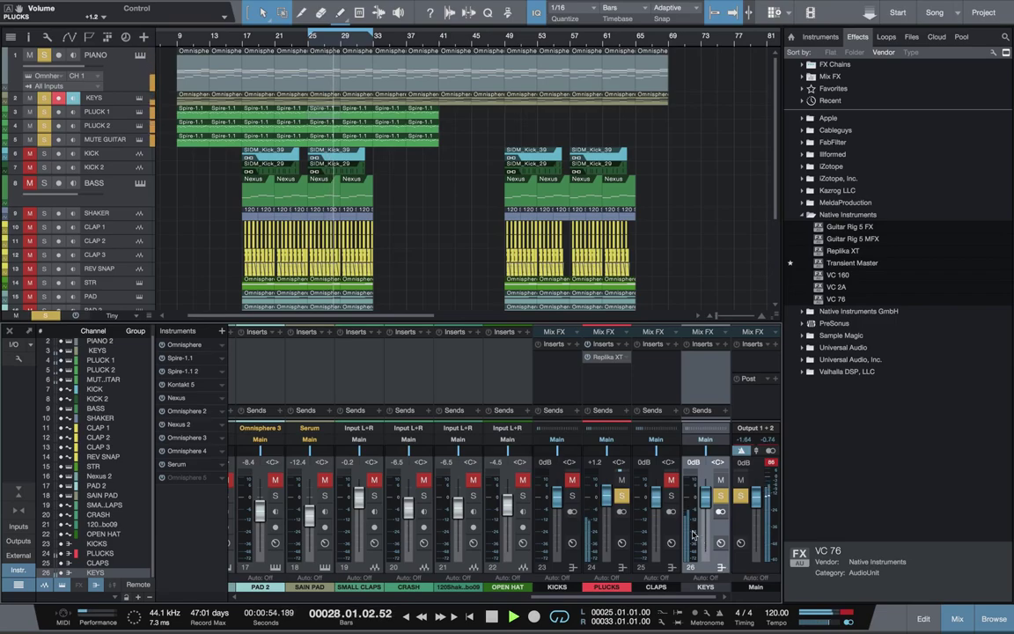
# Unsolo the KEYS bus and insert FabFilter Pro-Q 2 on the PLUCKS bus in Natural Phase mode.
pyautogui.click(721, 496)
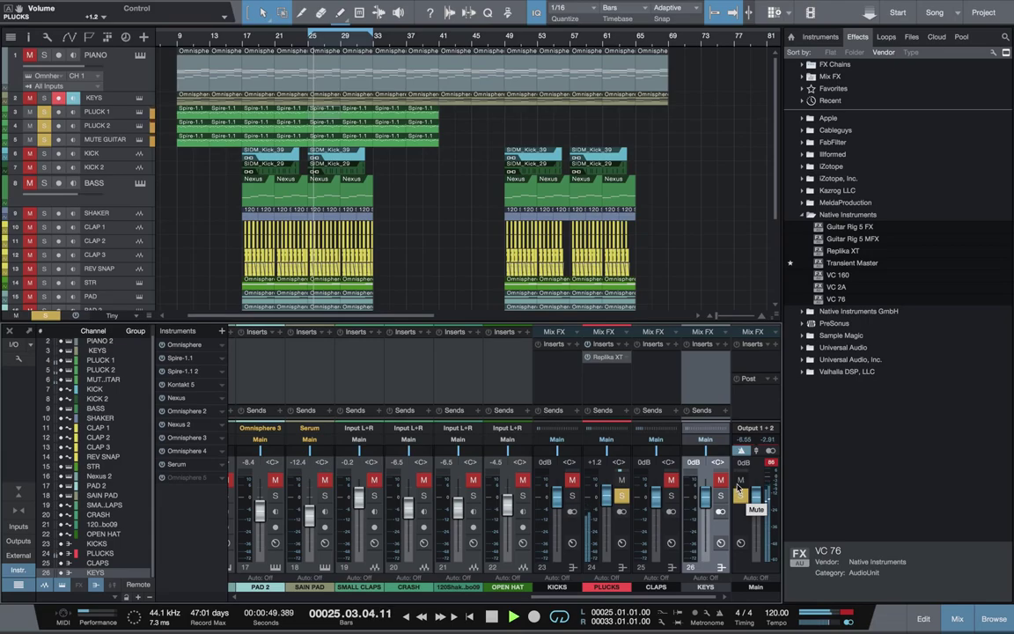
pyautogui.click(832, 142)
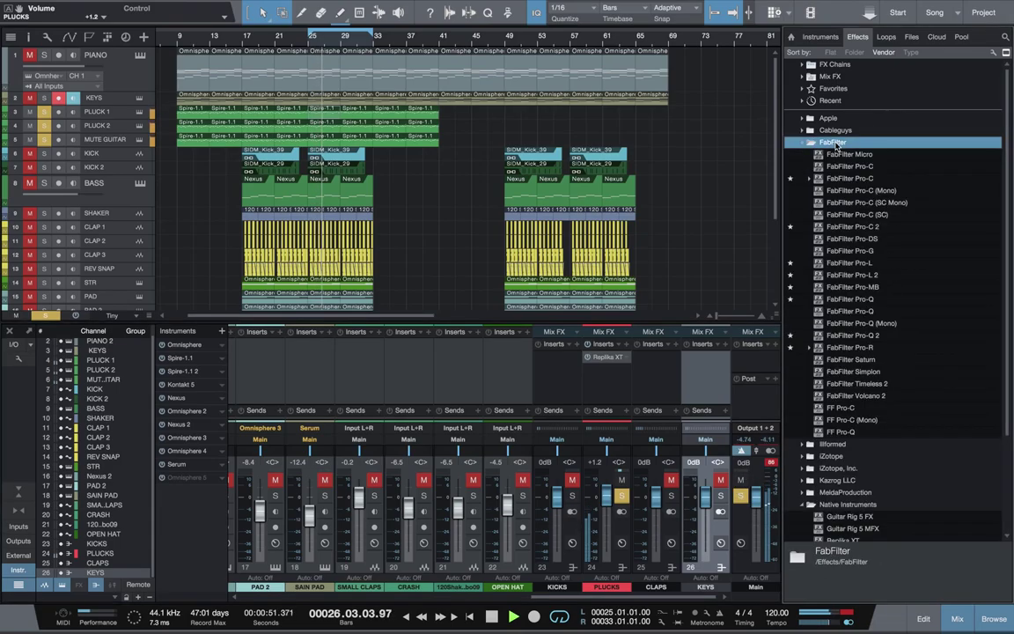
pyautogui.press('space')
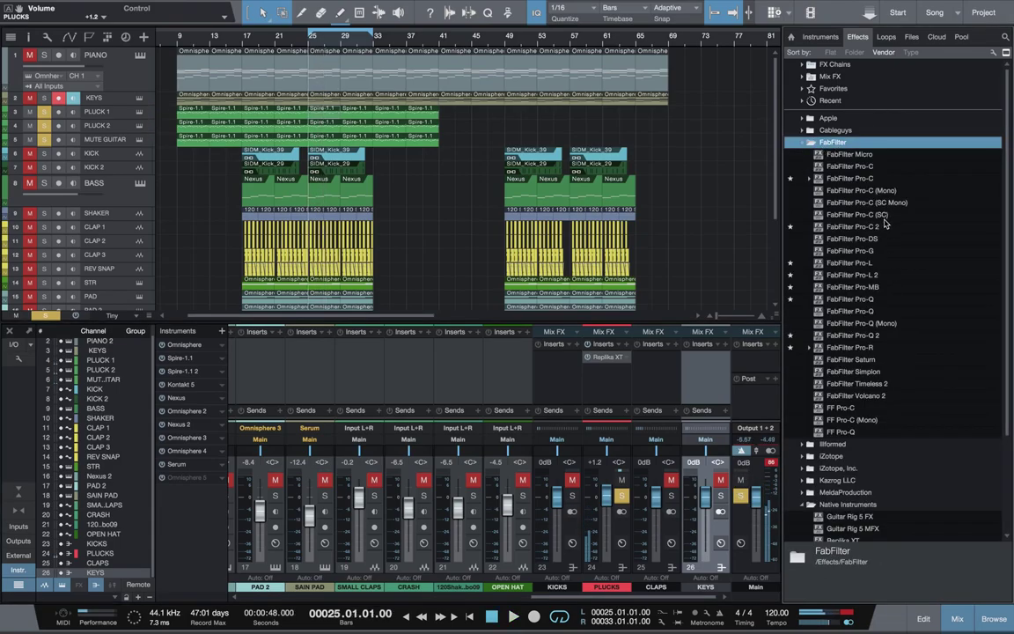
pyautogui.moveTo(887, 334); pyautogui.dragTo(616, 354)
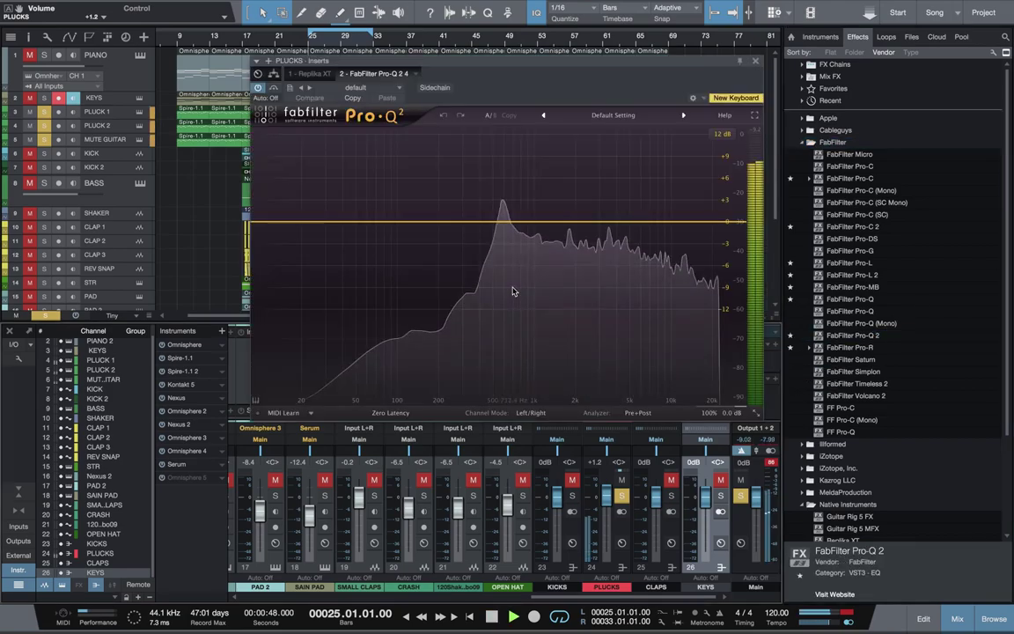
pyautogui.press('space')
pyautogui.click(391, 413)
pyautogui.click(387, 438)
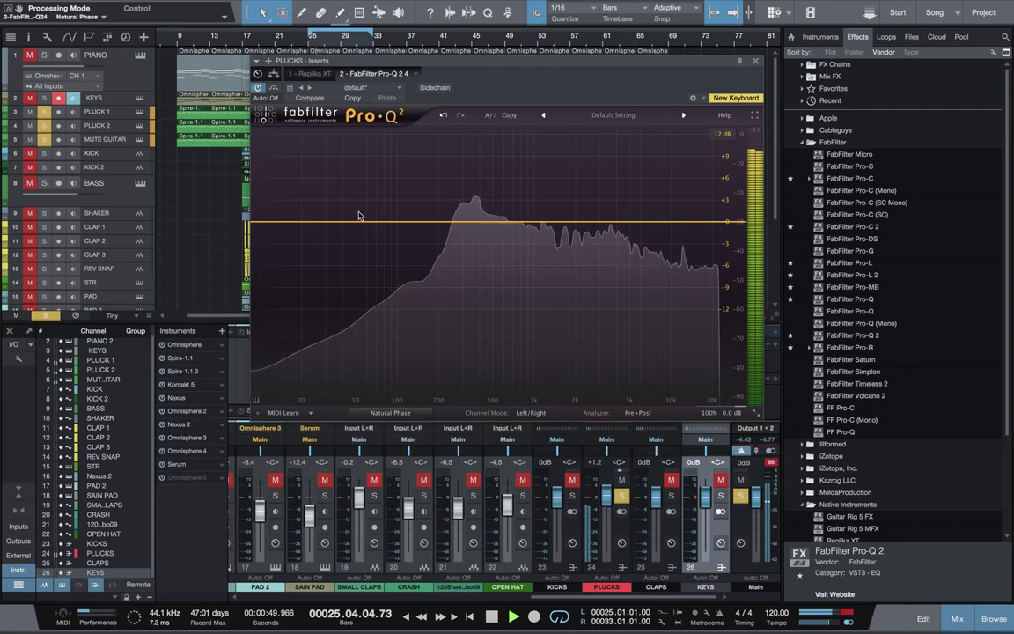
# In the PLUCKS Pro-Q 2, add a low cut near 130 Hz and a bell boost of about 2.2 dB near 9.9 kHz.
pyautogui.click(303, 360)
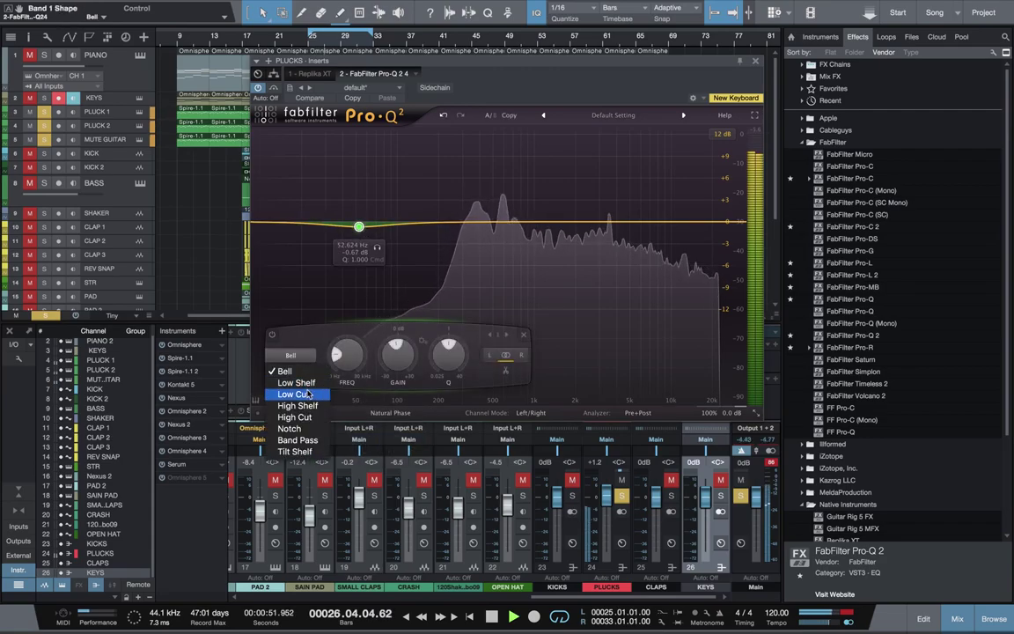
pyautogui.click(294, 397)
pyautogui.moveTo(356, 222); pyautogui.dragTo(439, 204)
pyautogui.moveTo(598, 226); pyautogui.dragTo(670, 208)
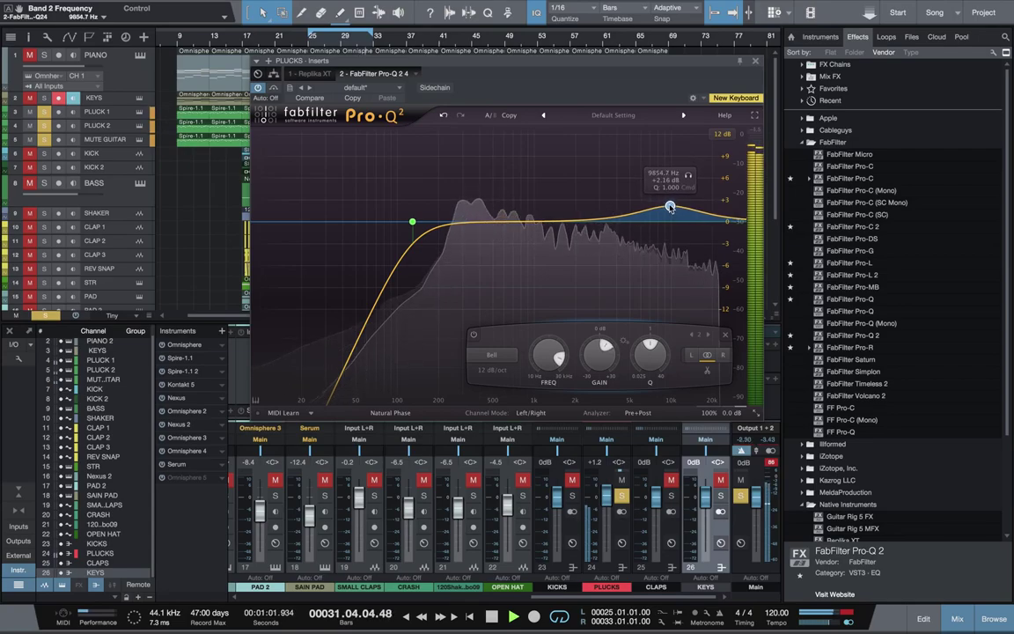
pyautogui.click(757, 61)
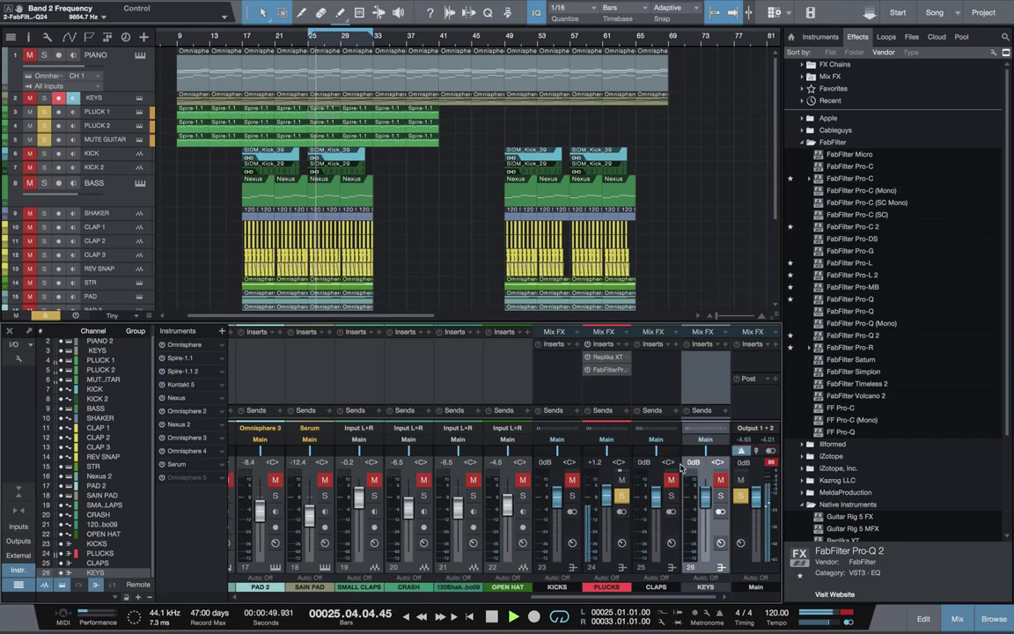
# Move Pro-Q 2 ahead of Replika XT on PLUCKS and add FabFilter Pro-R with the Hi LOW SHELF preset, Space at 1.16 s.
pyautogui.press('space')
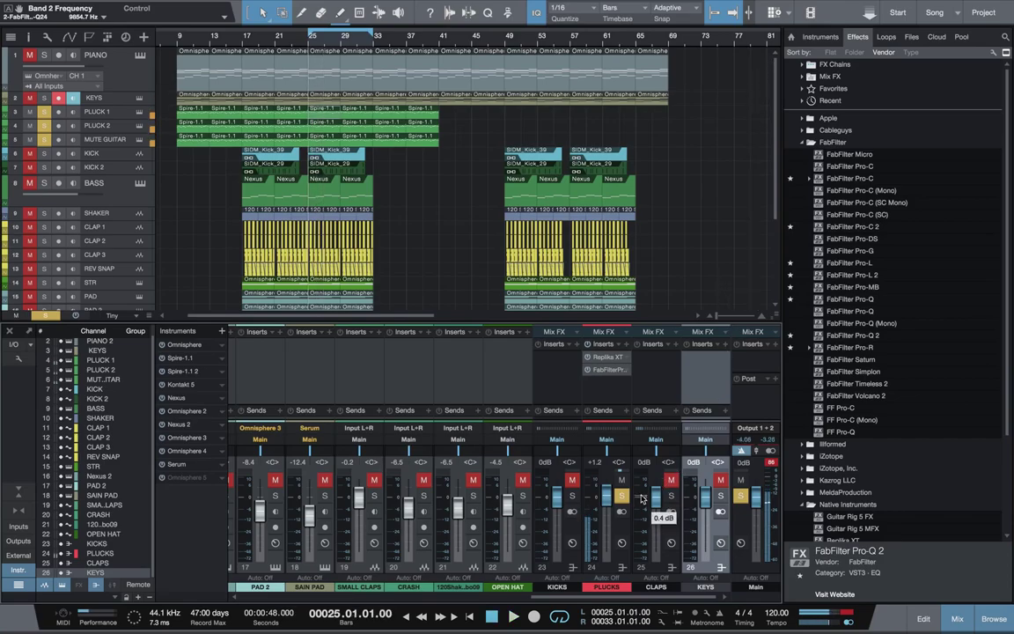
pyautogui.moveTo(872, 353); pyautogui.dragTo(611, 385)
pyautogui.click(612, 384)
pyautogui.doubleClick(614, 384)
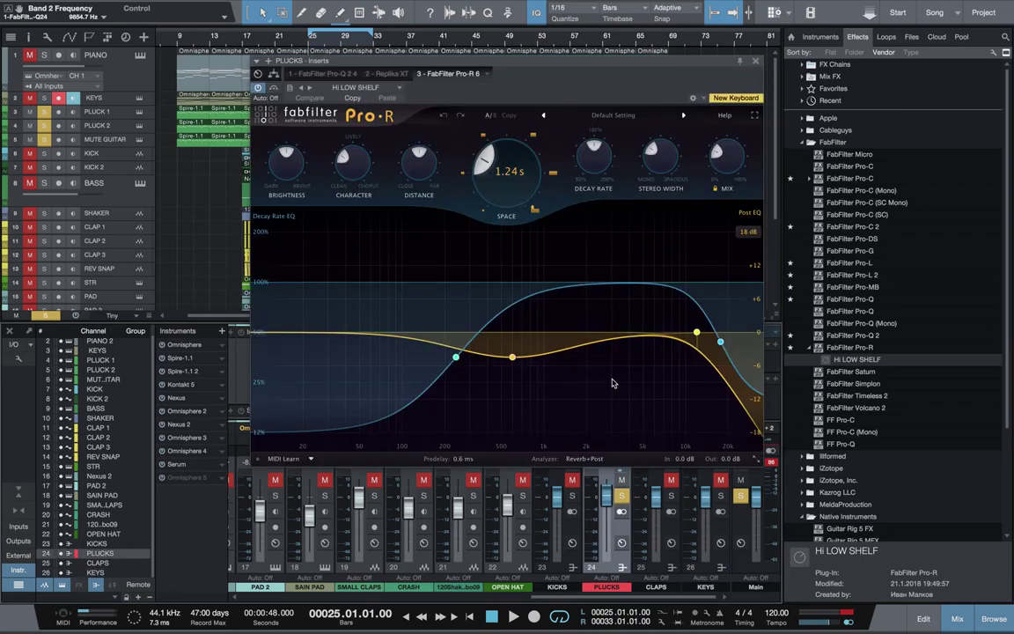
pyautogui.press('space')
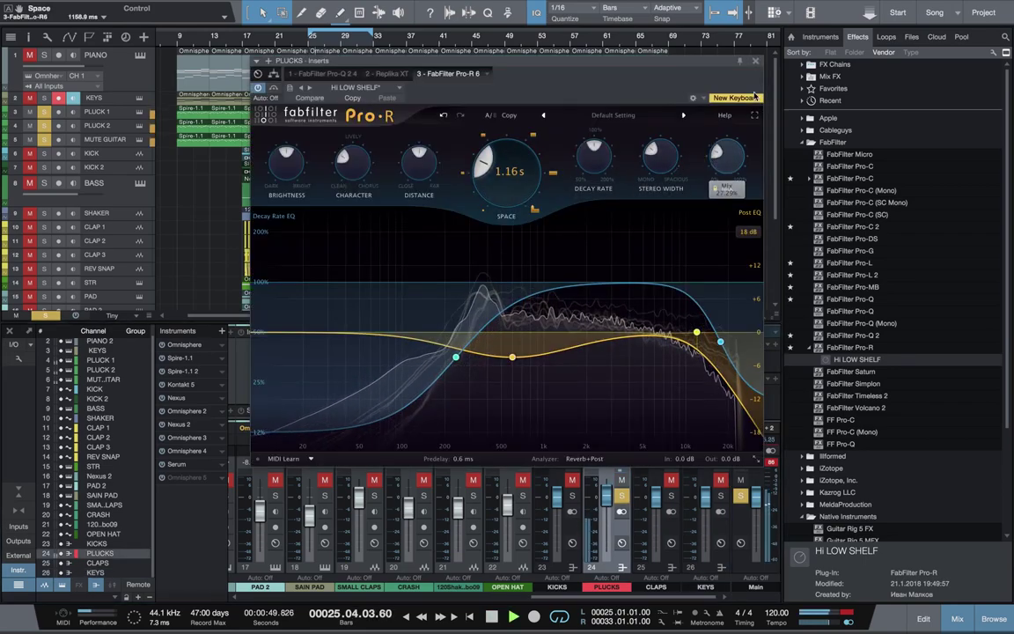
pyautogui.click(756, 62)
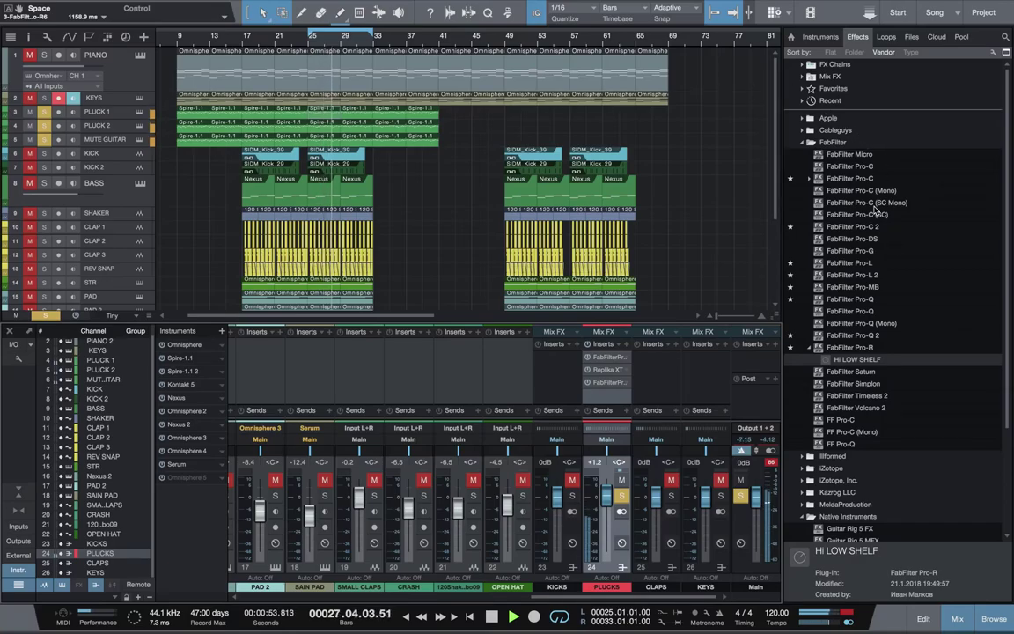
# Insert FabFilter Pro-C after Pro-Q 2 on the PLUCKS bus, with the threshold at about -16.1 dB and a slower attack.
pyautogui.moveTo(856, 181); pyautogui.dragTo(614, 365)
pyautogui.moveTo(334, 181); pyautogui.dragTo(331, 171)
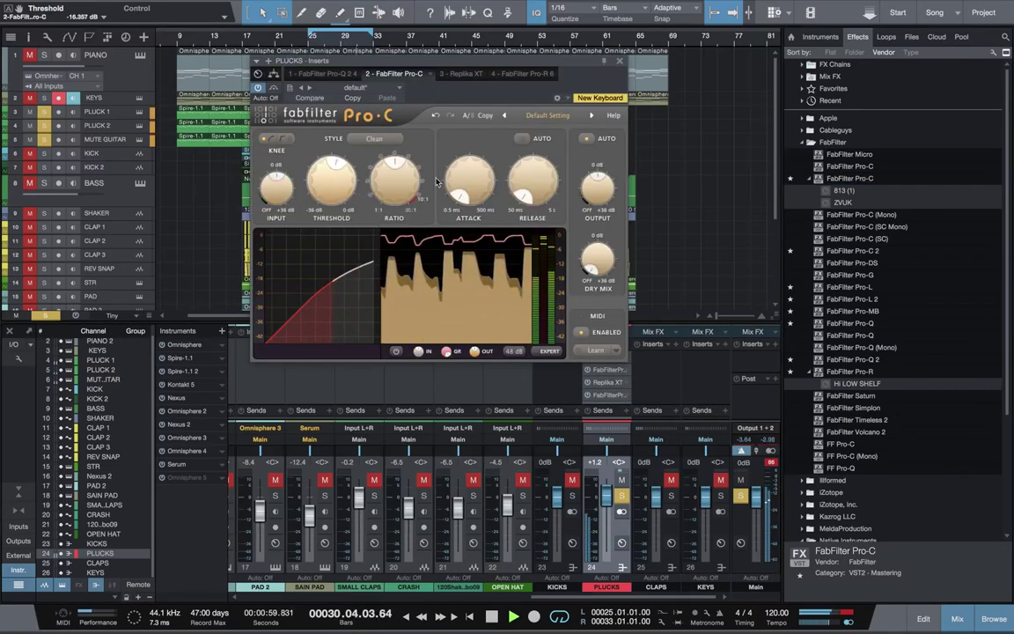
pyautogui.moveTo(469, 176); pyautogui.dragTo(468, 130)
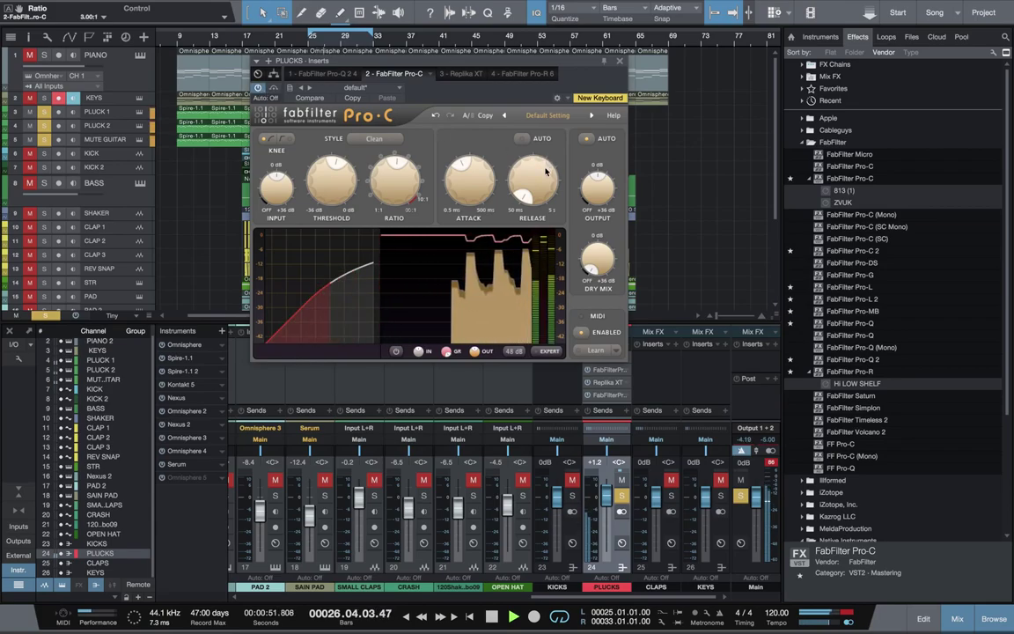
pyautogui.moveTo(606, 268); pyautogui.dragTo(604, 252)
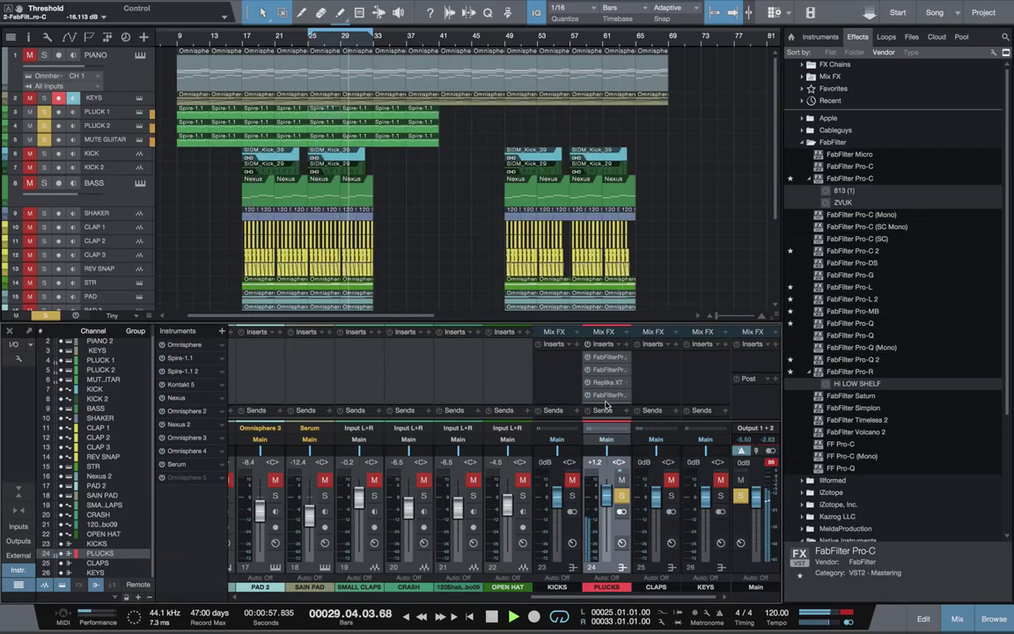
# In the PLUCKS Pro-Q 2, flatten the bell boost and add a high shelf cut of about -6.8 dB near 10.2 kHz.
pyautogui.click(615, 359)
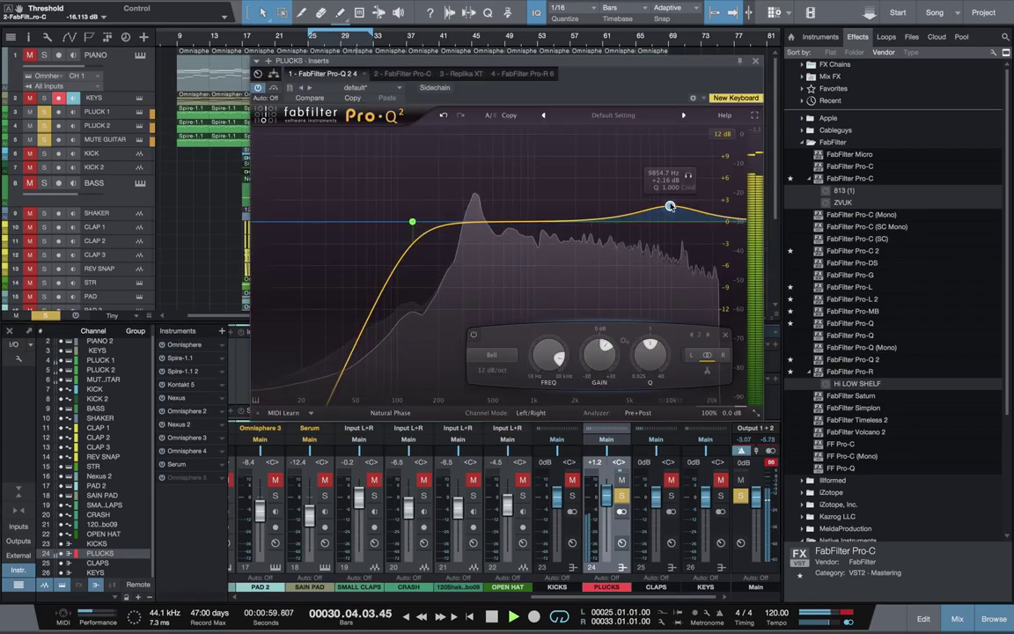
pyautogui.moveTo(670, 207); pyautogui.dragTo(649, 222)
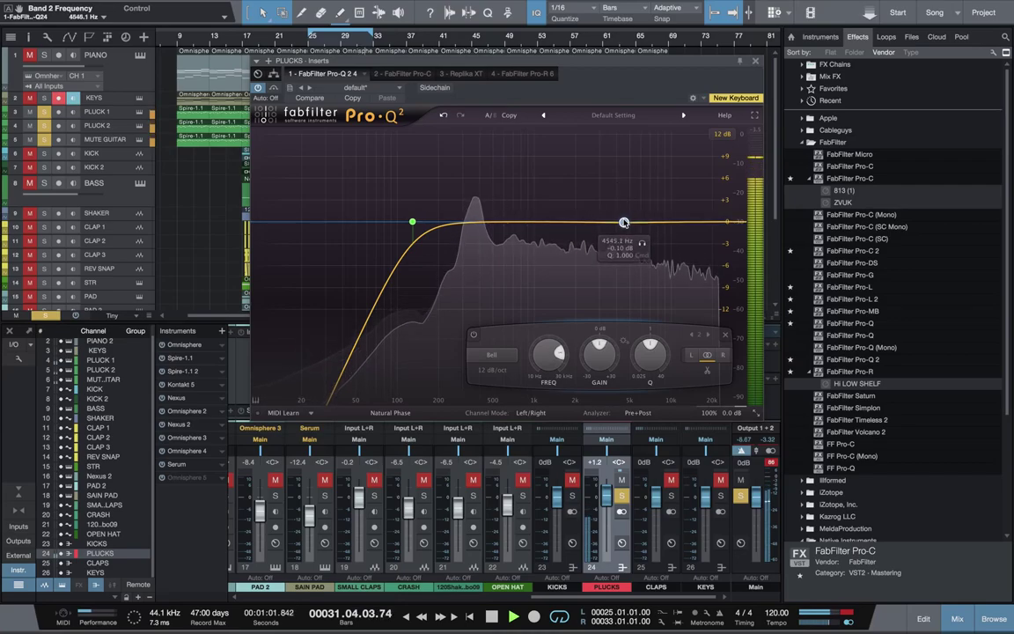
pyautogui.moveTo(690, 226); pyautogui.dragTo(672, 242)
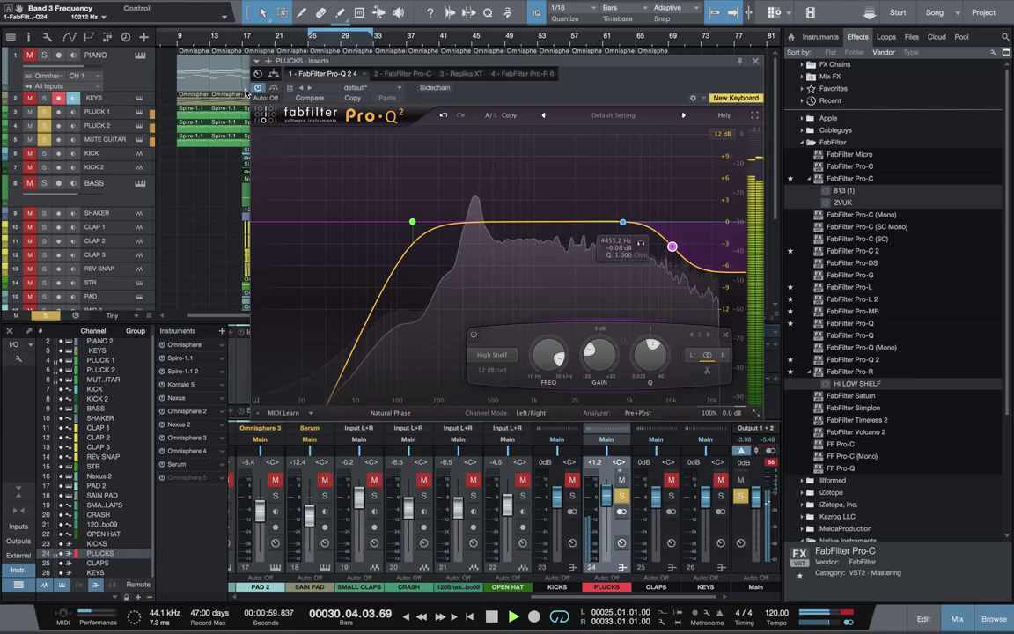
pyautogui.click(755, 61)
pyautogui.press('space')
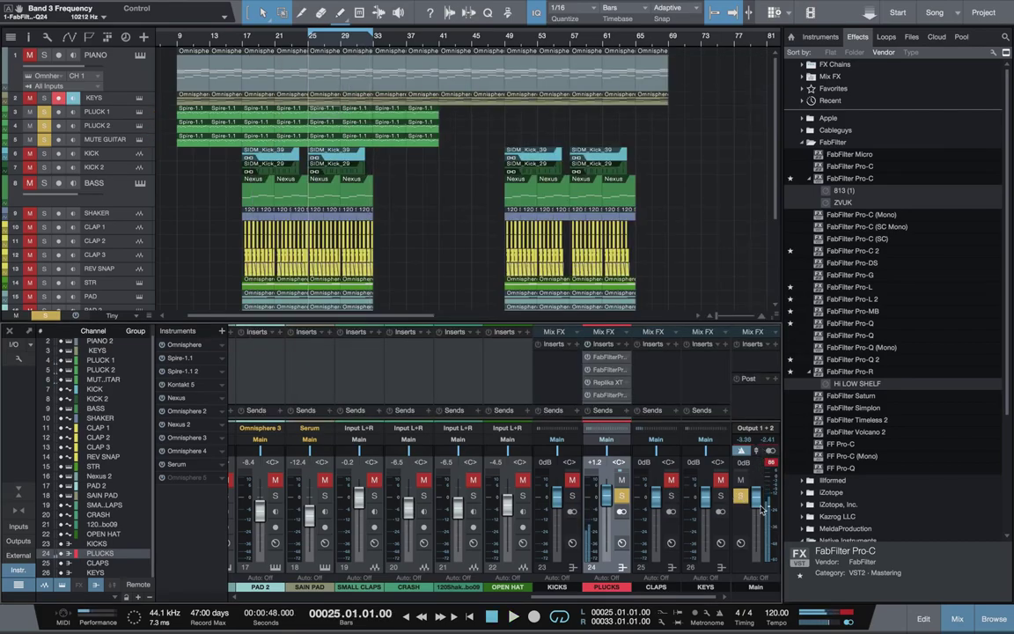
# With all solos cleared, set the KICKS bus to -0.6 dB and PLUCKS to +1.6 dB, and save the song.
pyautogui.click(741, 497)
pyautogui.press('space')
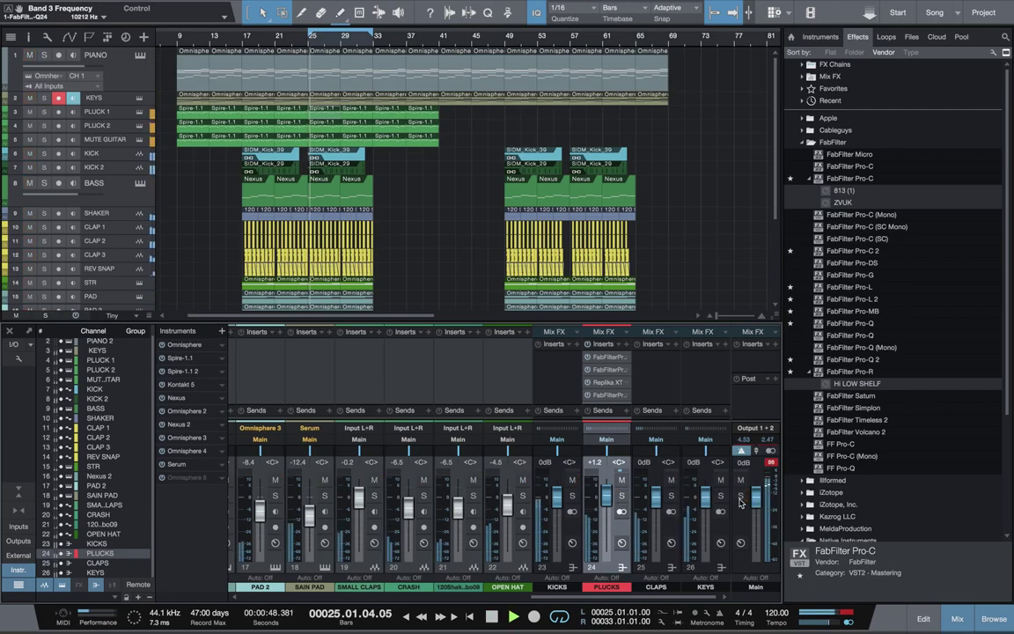
pyautogui.moveTo(609, 500)
pyautogui.mouseDown()
pyautogui.moveTo(555, 500)
pyautogui.moveTo(606, 504)
pyautogui.mouseUp()
pyautogui.click(604, 499)
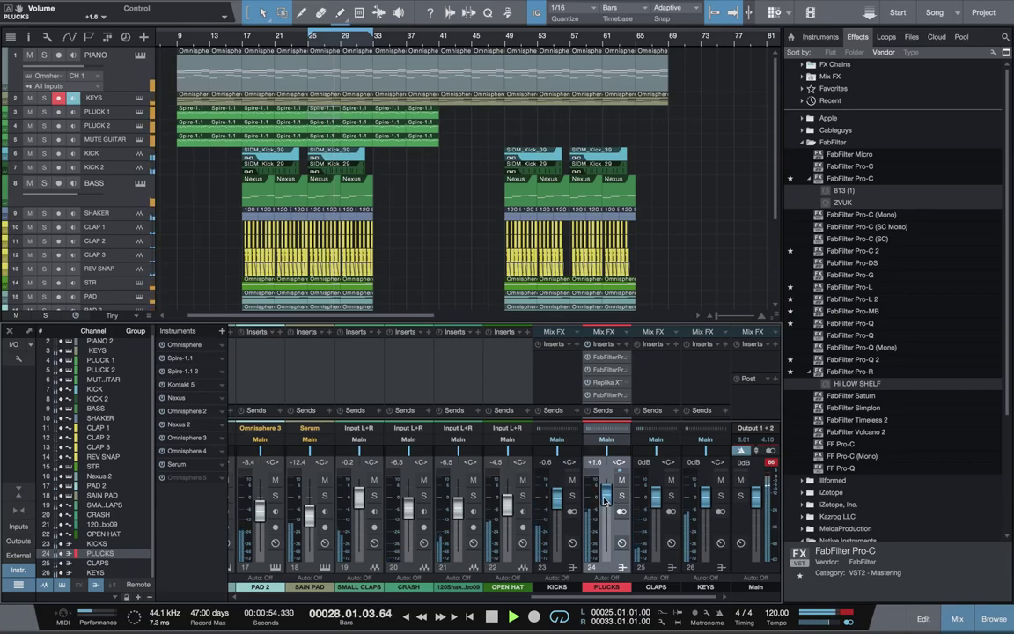
pyautogui.hotkey('ctrl', 's')
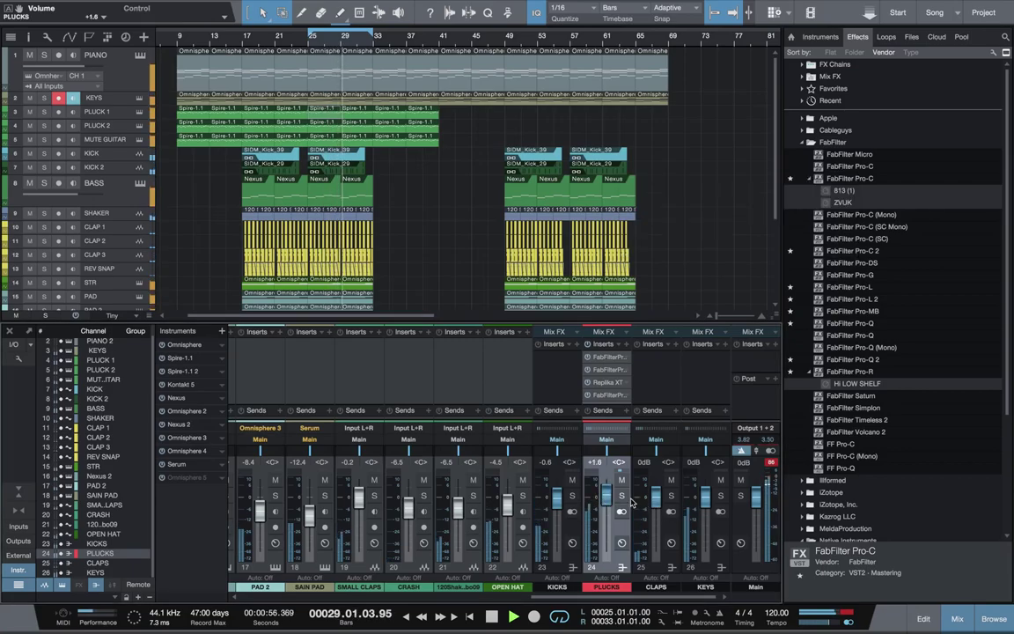
# Solo the KEYS and PLUCKS buses together and check the Pro-Q 2 curve on PLUCKS.
pyautogui.click(720, 495)
pyautogui.press('space')
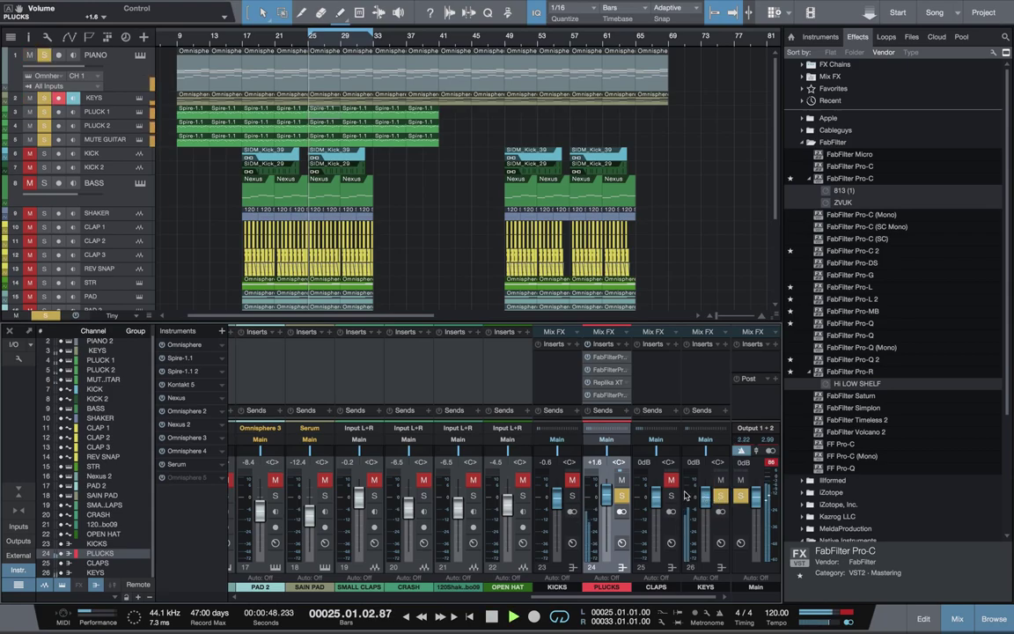
pyautogui.click(607, 359)
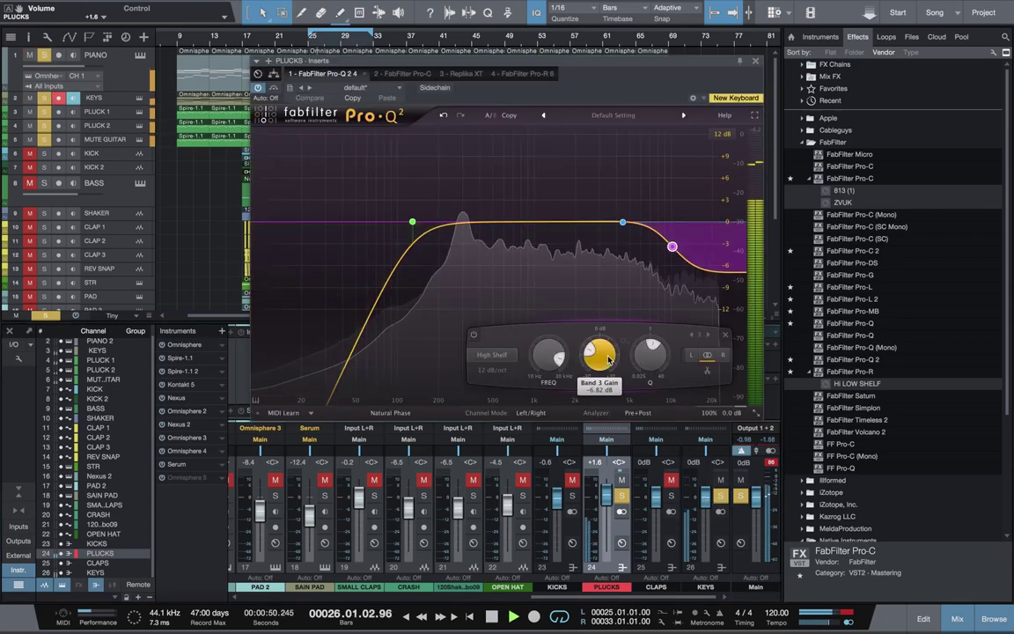
pyautogui.click(754, 61)
# Insert UAD Oxford Dynamic EQ on the KEYS bus, with band 2 at 296 Hz, target -4.14 dB and Q 9.68.
pyautogui.doubleClick(847, 180)
pyautogui.press('Left')
pyautogui.press('Left')
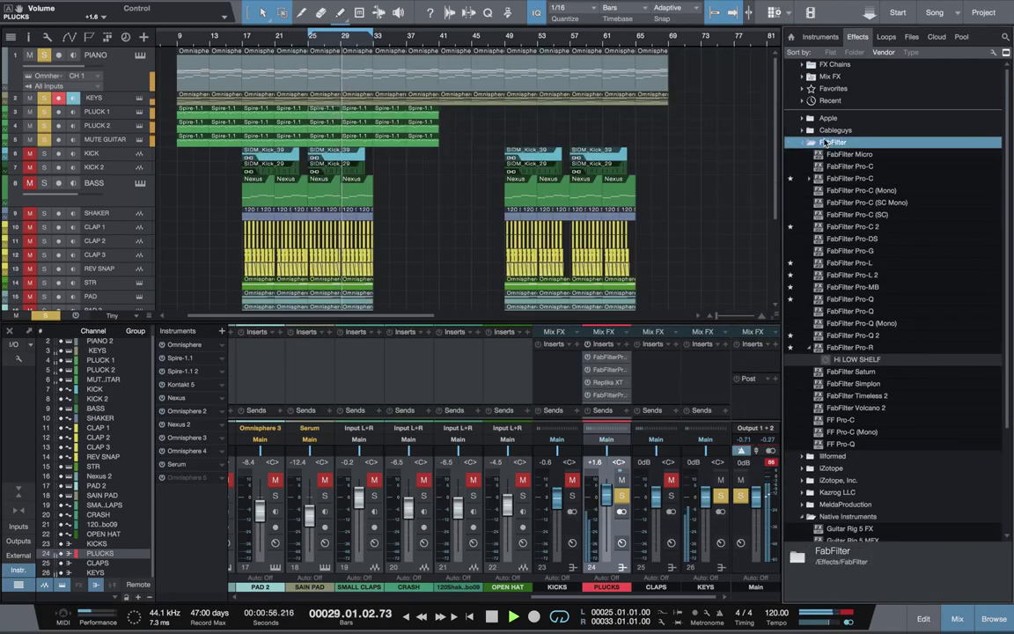
pyautogui.press('space')
pyautogui.doubleClick(859, 215)
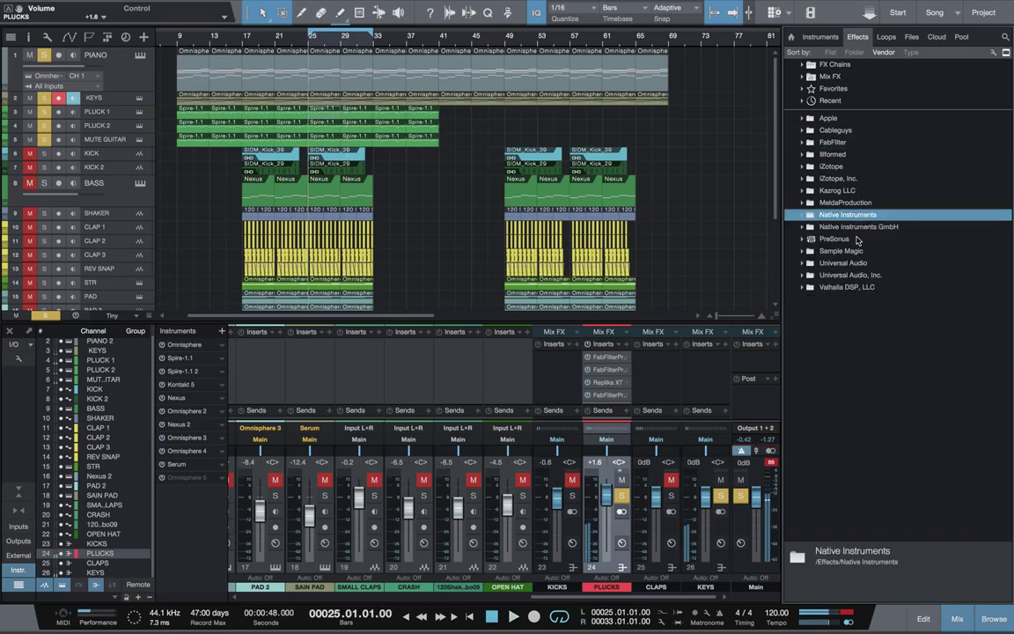
pyautogui.doubleClick(845, 262)
pyautogui.scroll(-10, 915, 403)
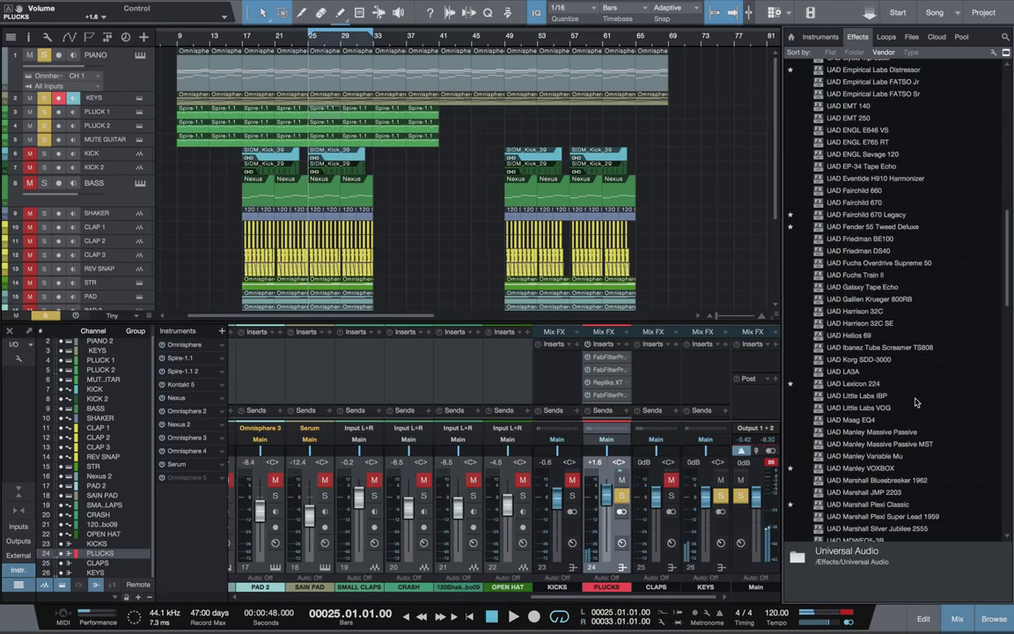
pyautogui.scroll(-8, 915, 403)
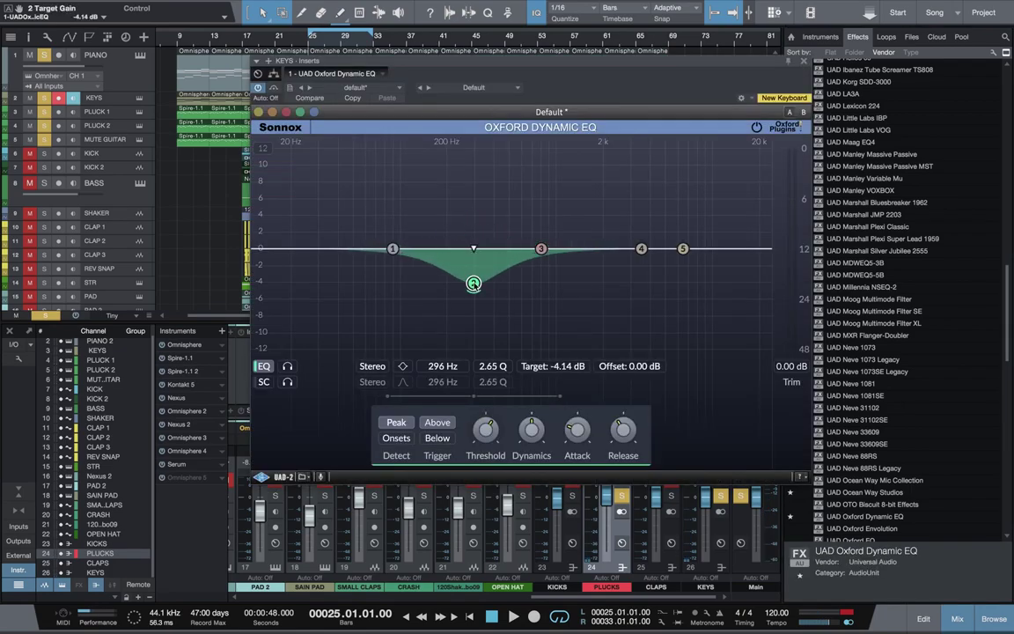
pyautogui.scroll(5, 474, 284)
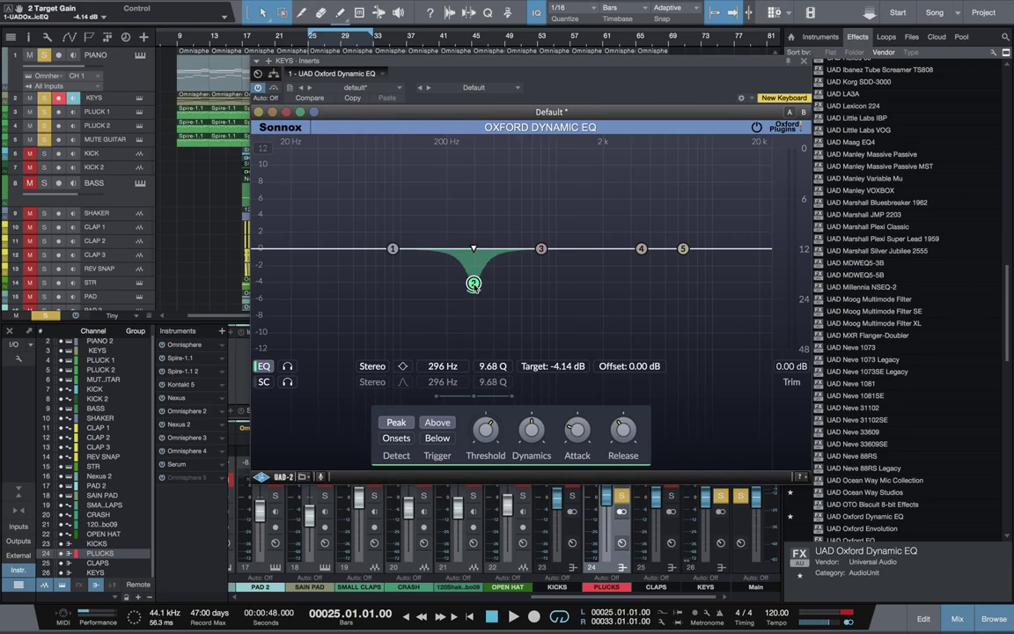
# Retune band 2 of the KEYS Oxford Dynamic EQ during playback to 295 Hz, Q 7.29 and target -2.16 dB.
pyautogui.moveTo(474, 283); pyautogui.dragTo(482, 273)
pyautogui.press('space')
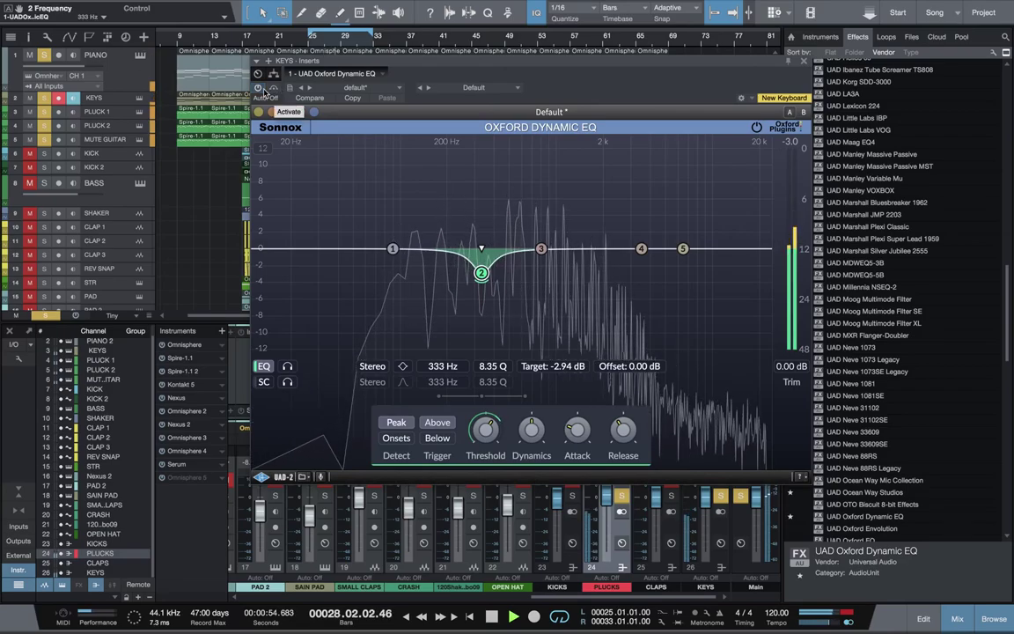
pyautogui.scroll(2, 482, 274)
pyautogui.scroll(-4, 481, 273)
pyautogui.moveTo(481, 273); pyautogui.dragTo(478, 258)
pyautogui.moveTo(485, 429); pyautogui.dragTo(474, 267)
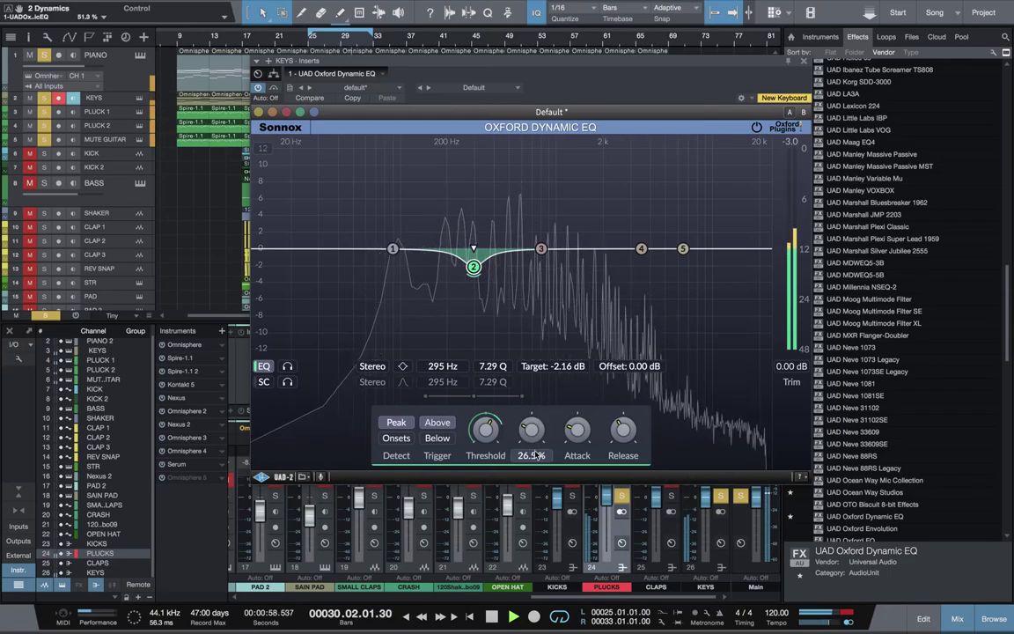
# Switch band 2's detection to Onsets, lower its threshold to -35.2 dB, and close the KEYS plug-in window.
pyautogui.click(398, 437)
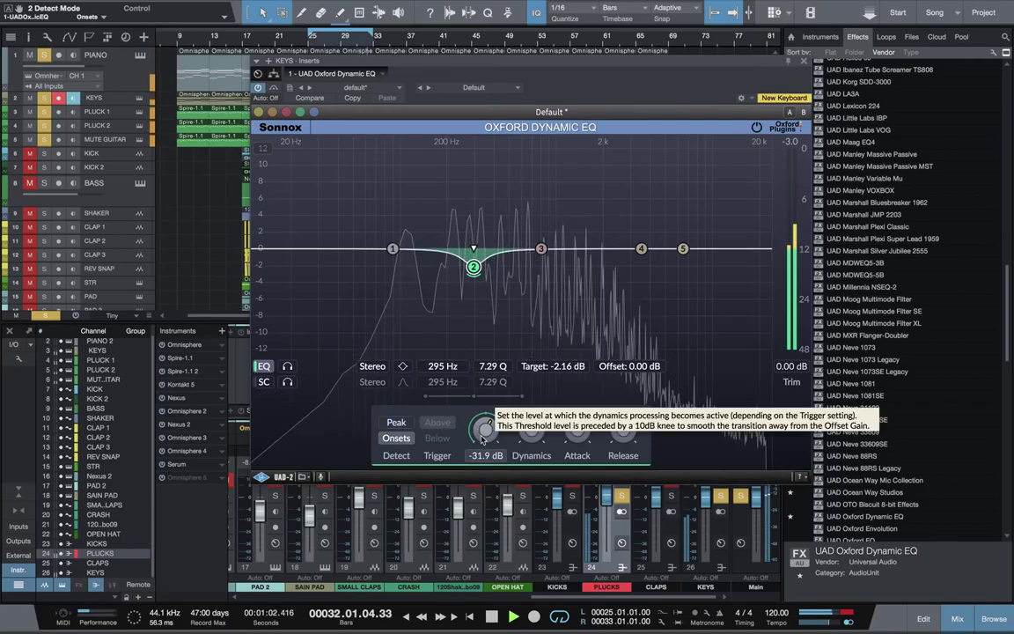
pyautogui.moveTo(482, 440); pyautogui.dragTo(481, 454)
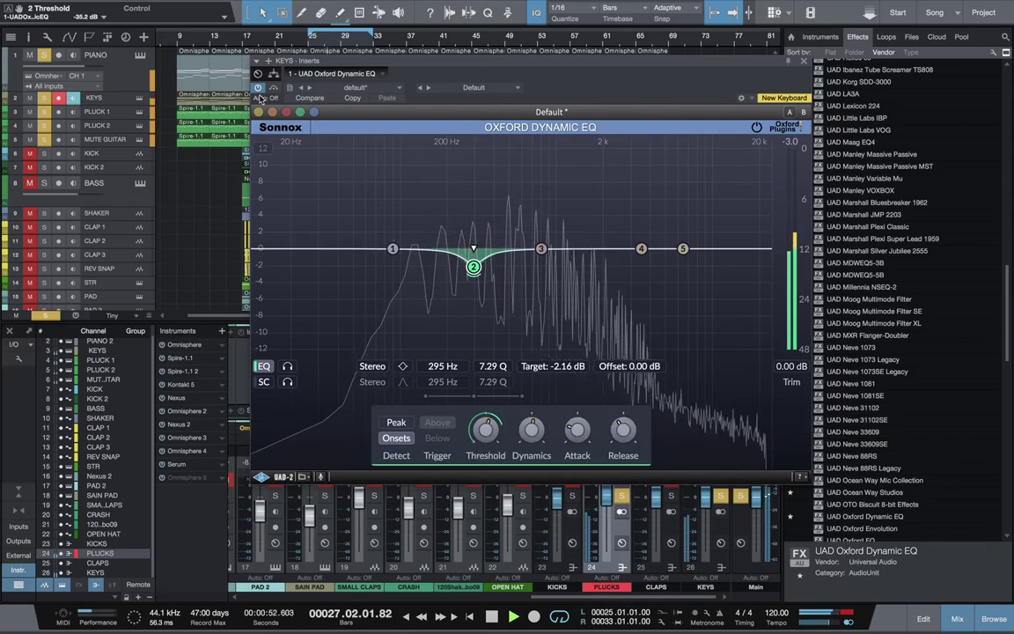
pyautogui.press('space')
pyautogui.click(803, 61)
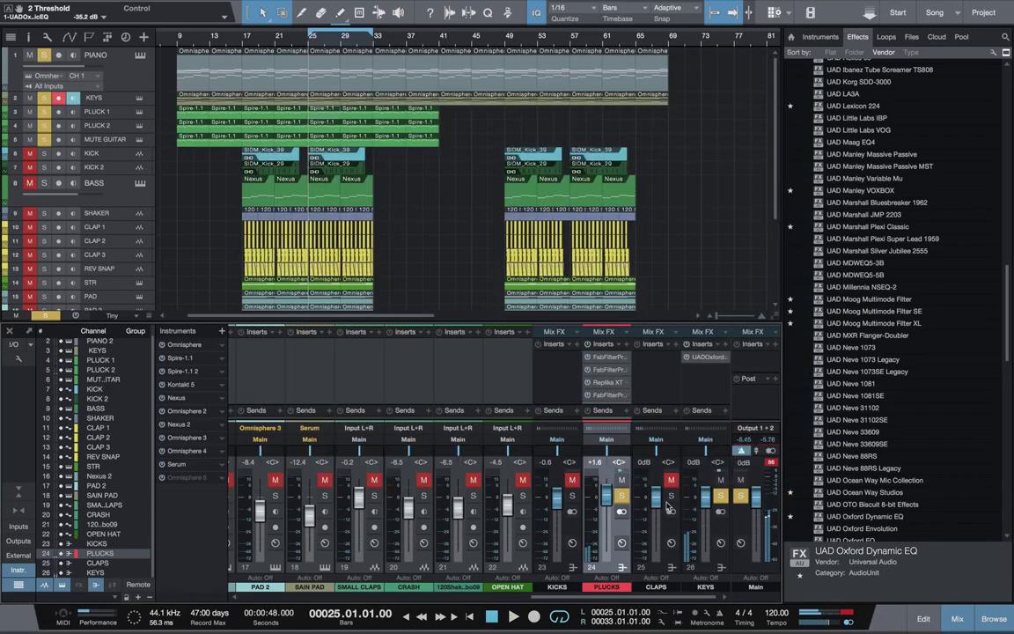
# Clear all solos, play the full mix, and set the KEYS bus volume to -0.2 dB.
pyautogui.click(740, 502)
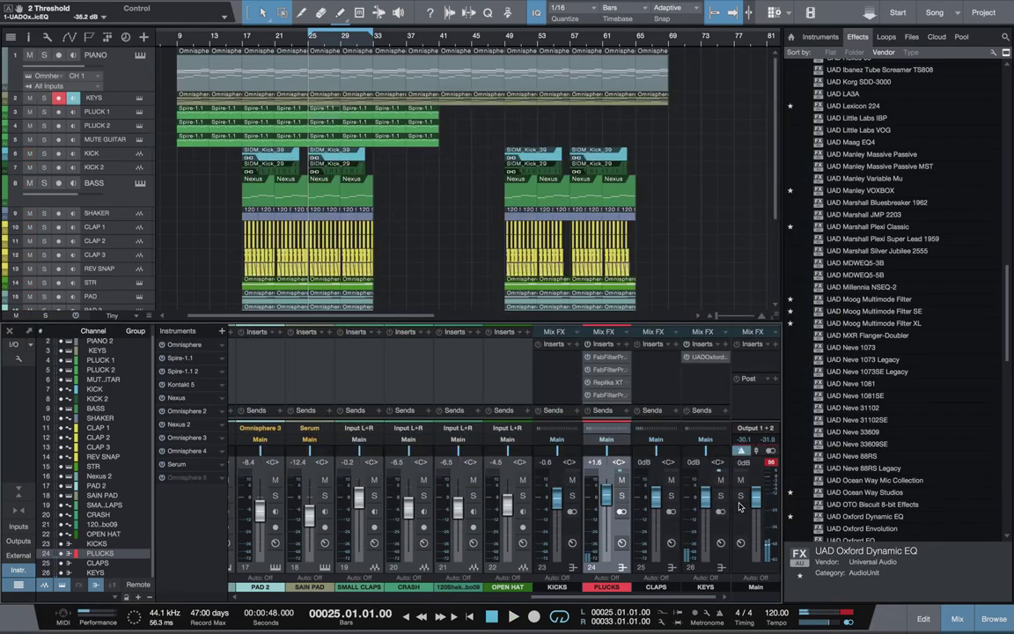
pyautogui.press('space')
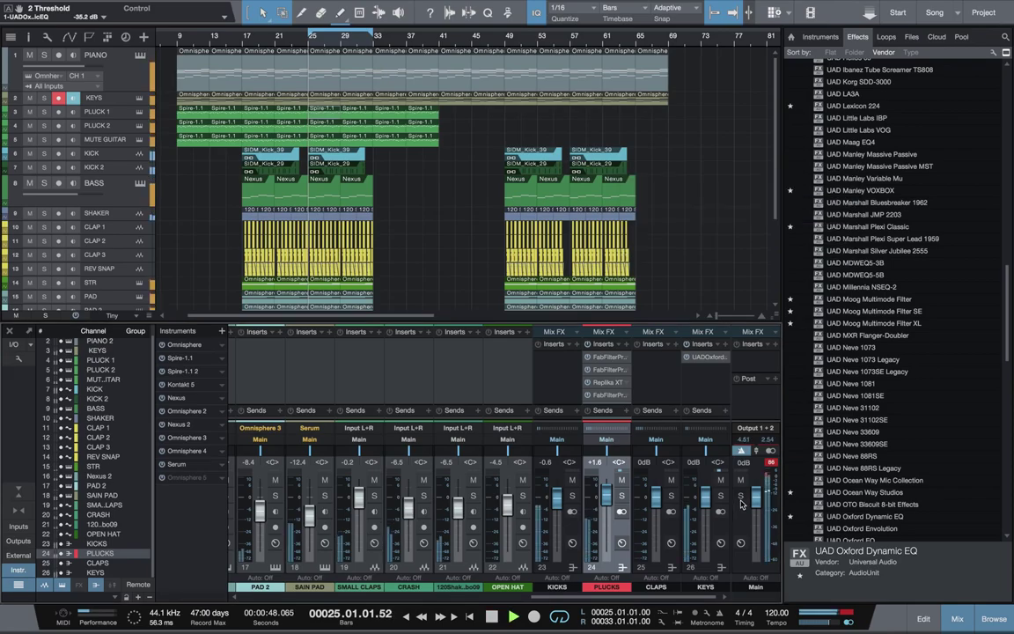
pyautogui.moveTo(705, 497); pyautogui.dragTo(706, 508)
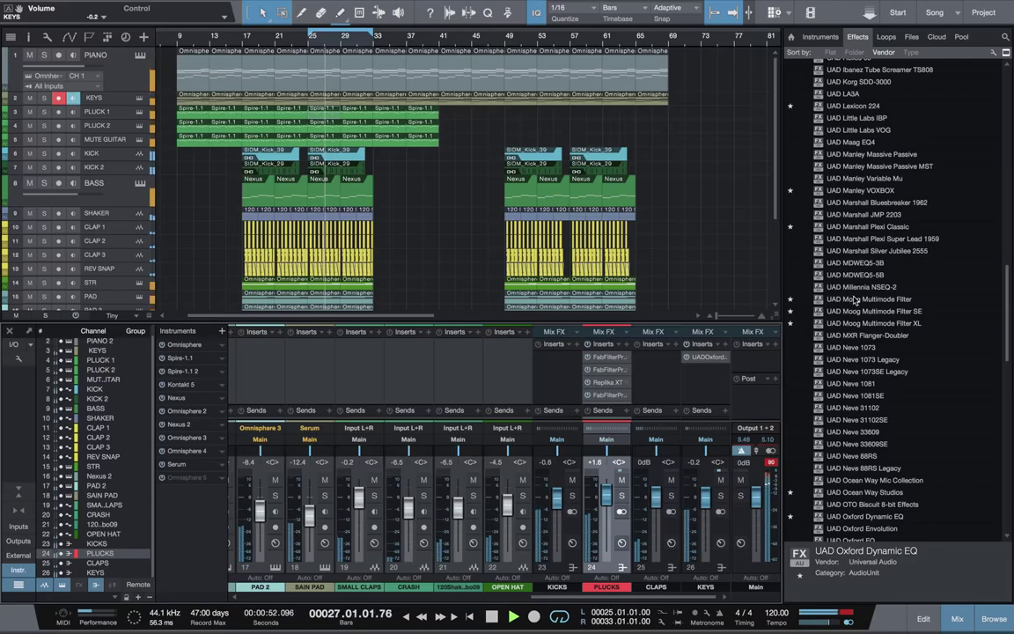
# Solo KEYS and PLUCKS again and insert FabFilter Pro-Q 2 on the KEYS bus in Natural Phase mode.
pyautogui.scroll(15, 827, 306)
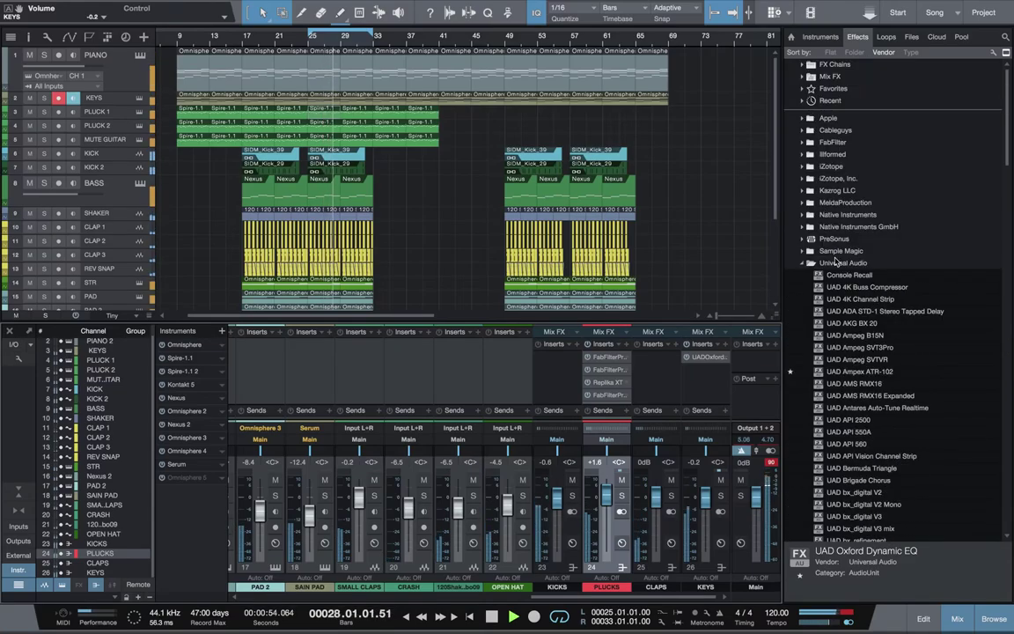
pyautogui.doubleClick(841, 262)
pyautogui.doubleClick(832, 141)
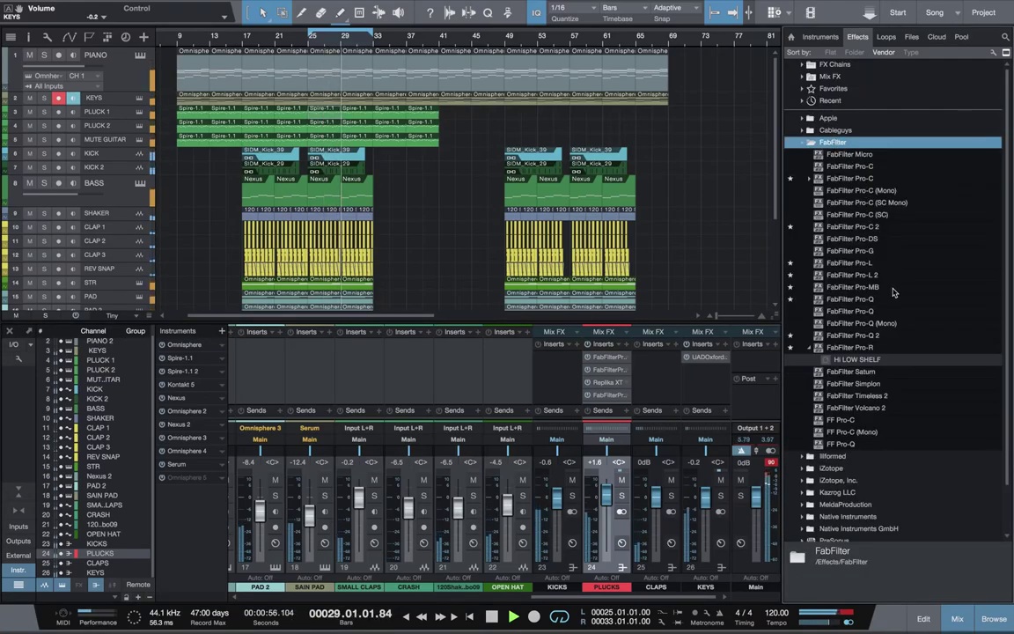
pyautogui.press('s')
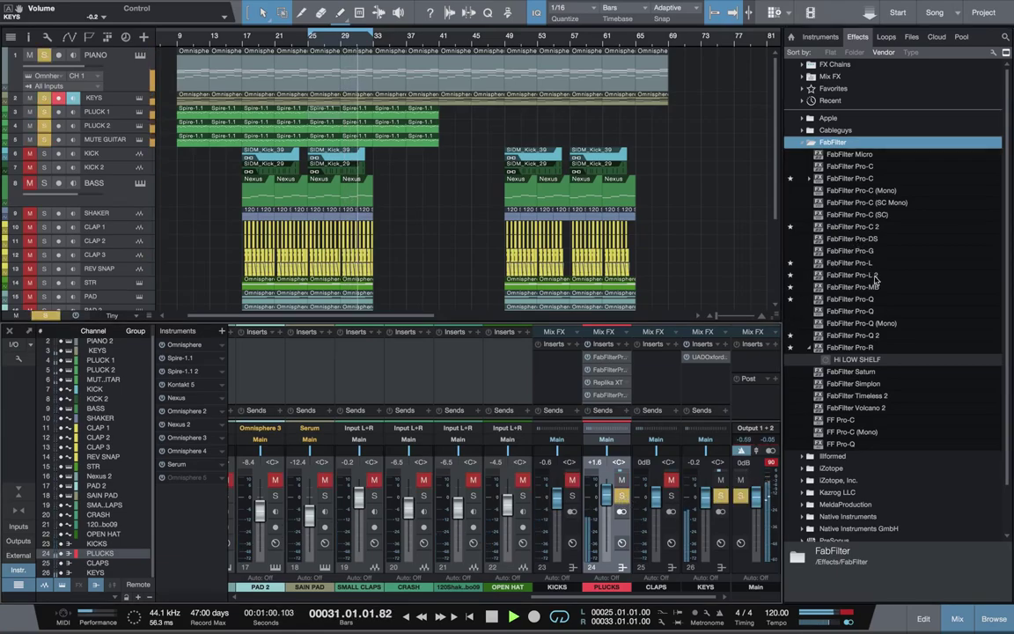
pyautogui.moveTo(876, 332); pyautogui.dragTo(721, 377)
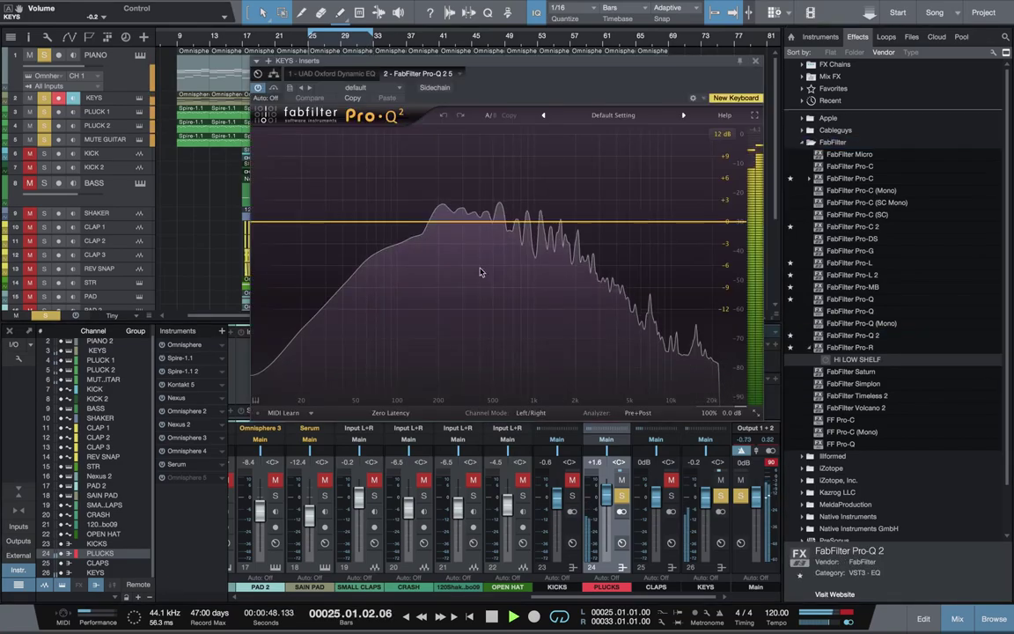
pyautogui.click(403, 413)
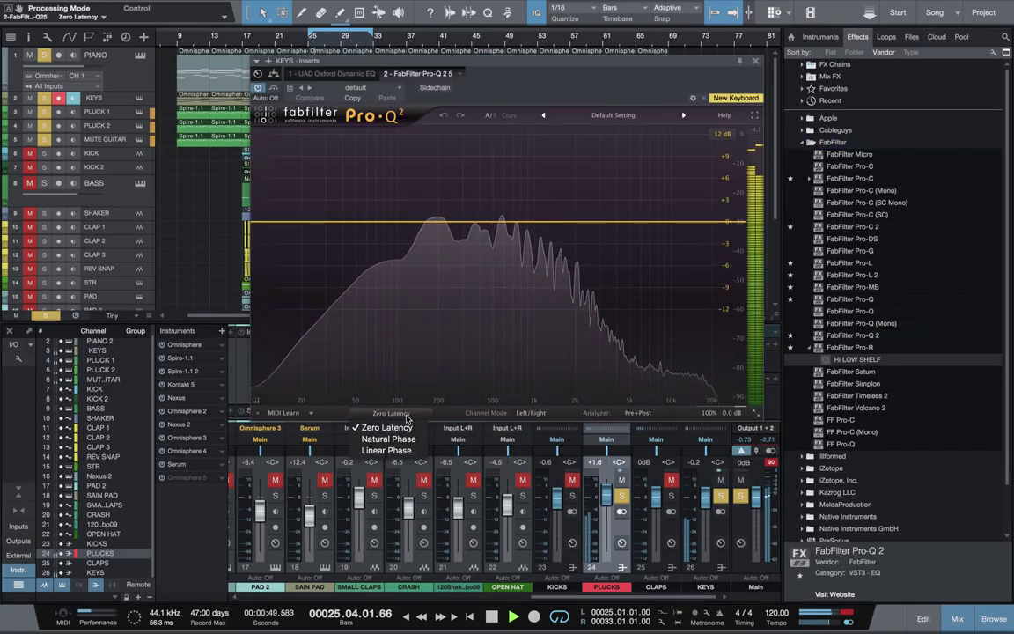
pyautogui.click(387, 438)
# In the KEYS Pro-Q 2, add a low cut for the bass and a bell cut of about -1 dB near 255 Hz.
pyautogui.click(377, 229)
pyautogui.click(290, 355)
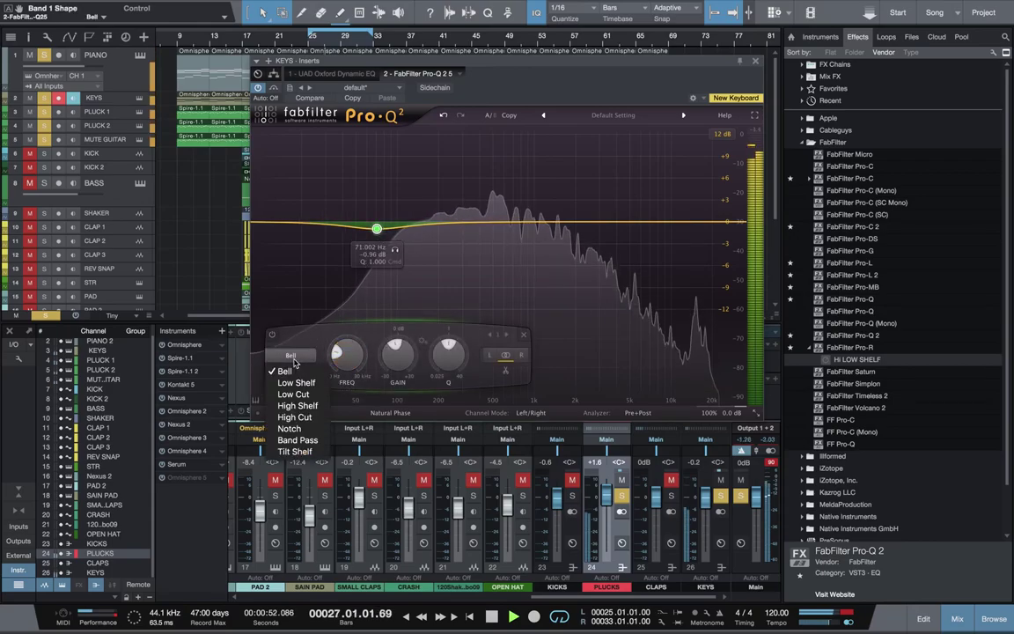
pyautogui.click(293, 391)
pyautogui.moveTo(394, 199); pyautogui.dragTo(452, 228)
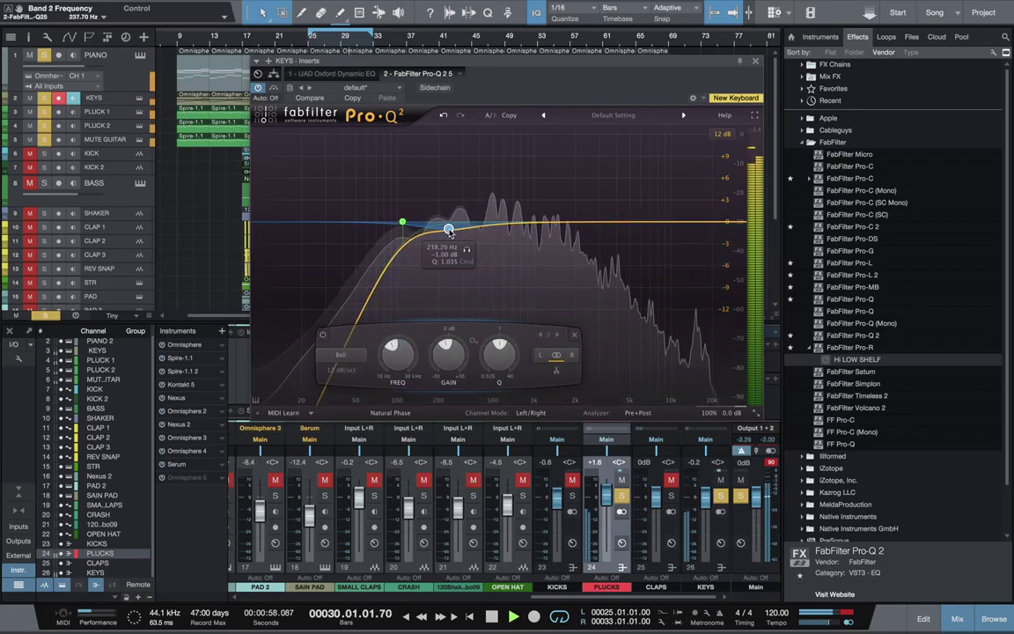
pyautogui.click(755, 61)
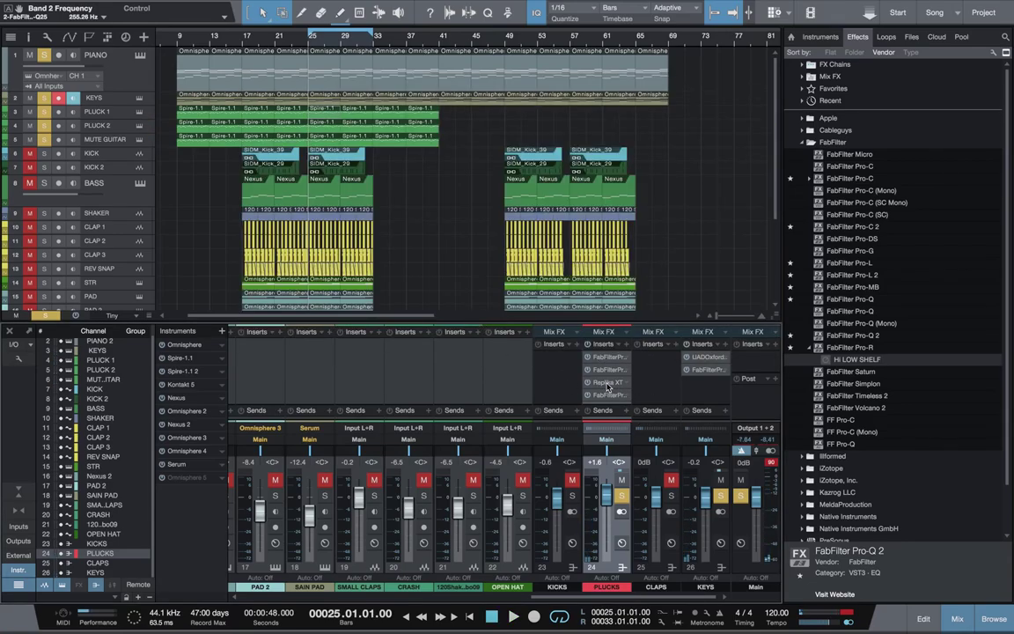
# Set the mix of Replika XT on the PLUCKS bus to 82% / 18% while listening to playback.
pyautogui.click(605, 384)
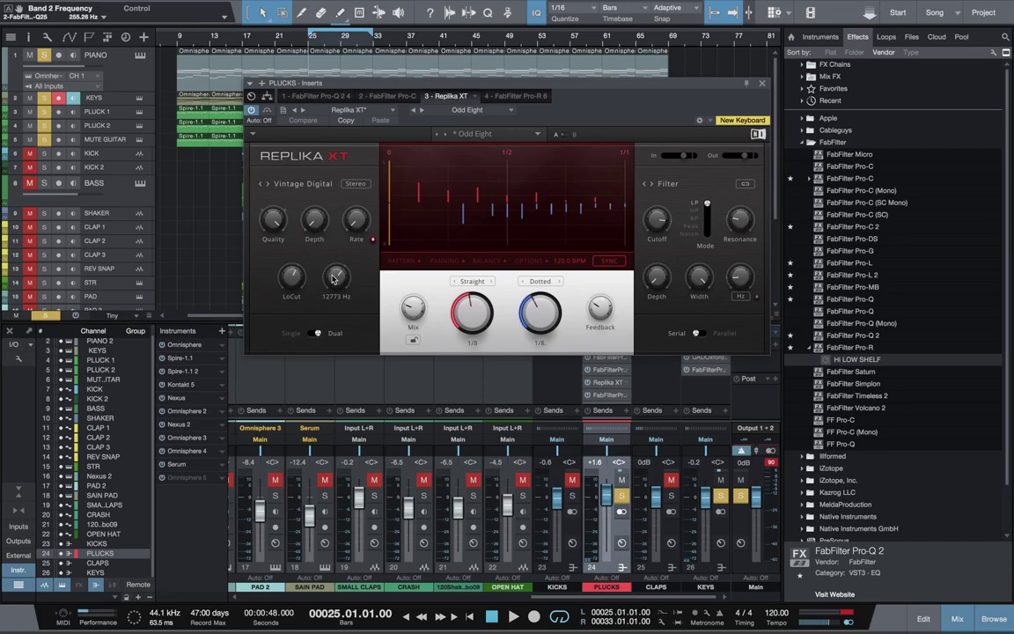
pyautogui.press('space')
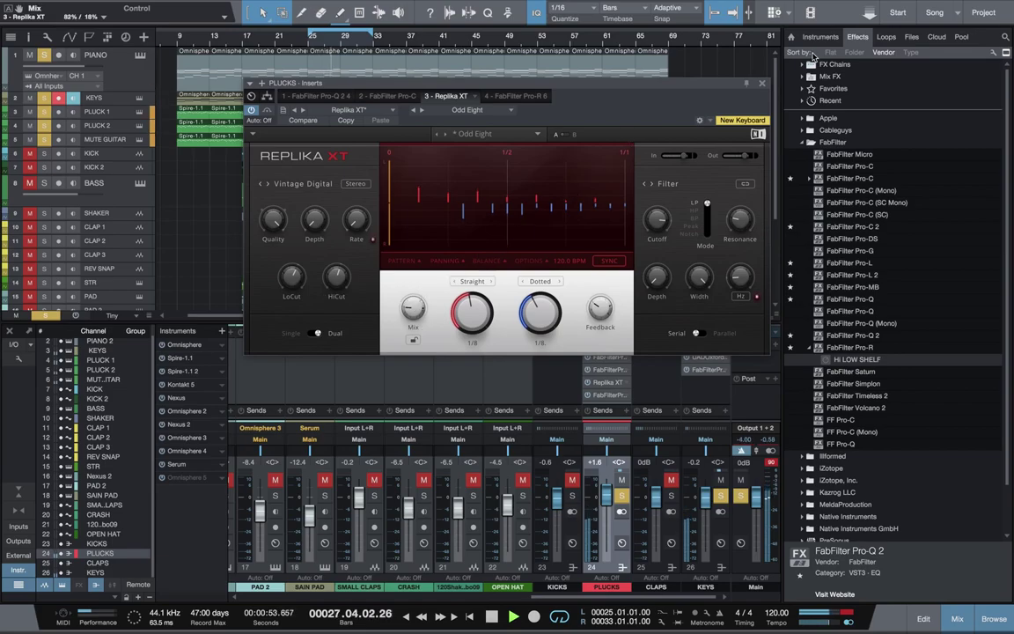
pyautogui.click(762, 82)
pyautogui.press('space')
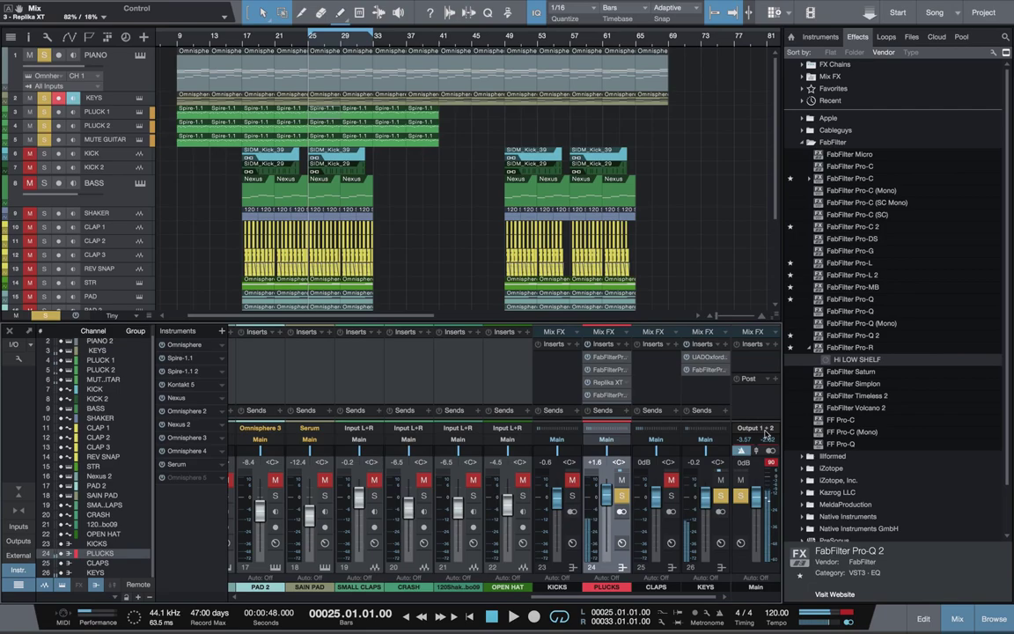
# Clear the solos and raise the PLUCKS bus to +2.3 dB against the full mix.
pyautogui.click(740, 496)
pyautogui.press('space')
pyautogui.moveTo(613, 503); pyautogui.dragTo(605, 503)
# Solo the KICK and KICK 2 tracks and loop playback over bars 25 to 29.
pyautogui.moveTo(619, 599); pyautogui.dragTo(313, 599)
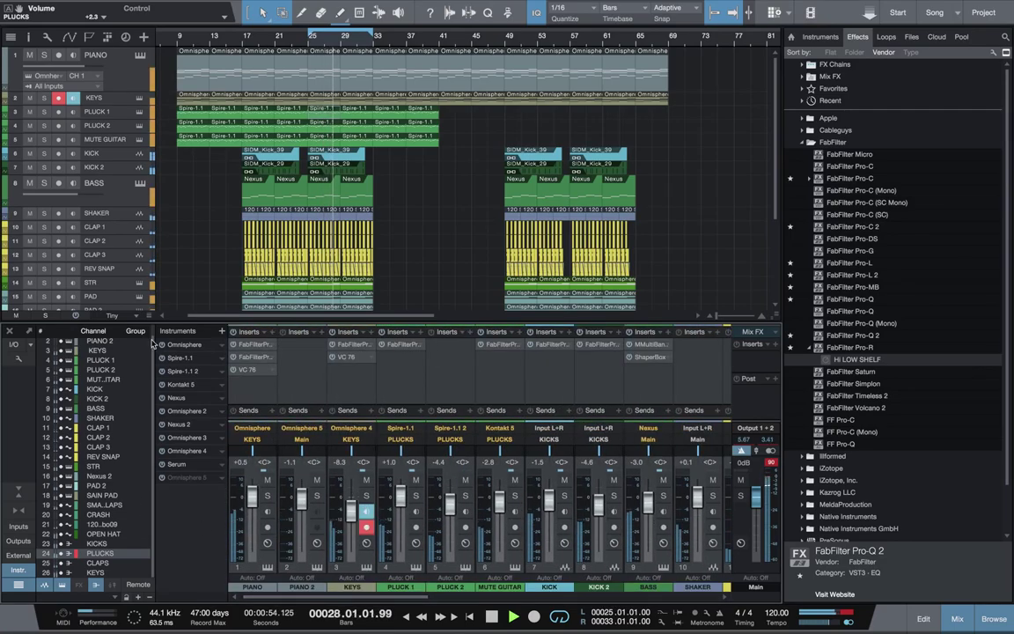
pyautogui.click(44, 153)
pyautogui.press('space')
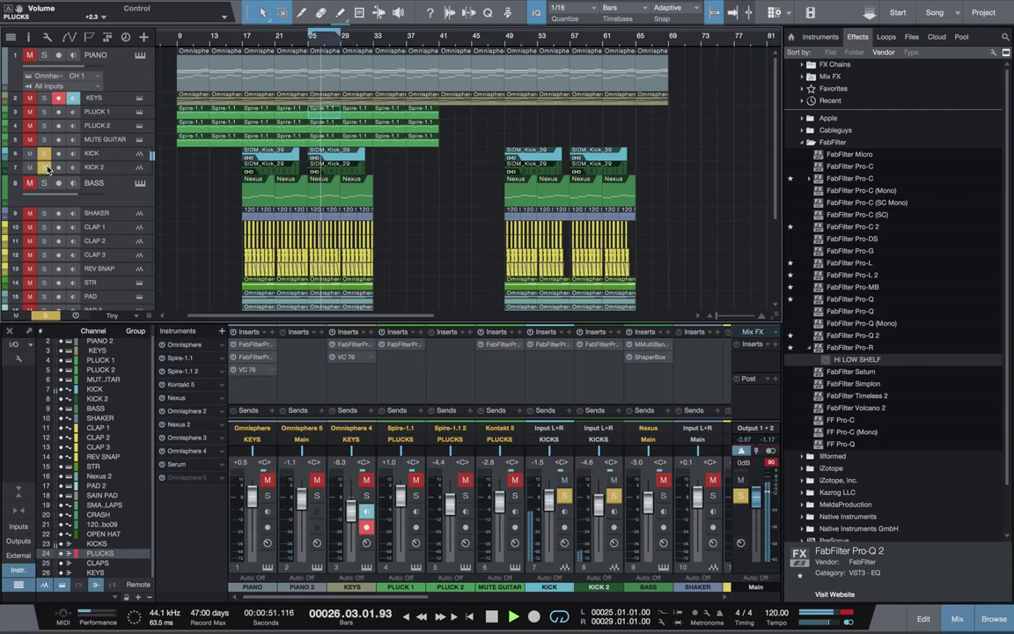
# Select the KICK and KICK 2 channels together and recolor them red.
pyautogui.click(563, 560)
pyautogui.keyDown('shift'); pyautogui.click(613, 558); pyautogui.keyUp('shift')
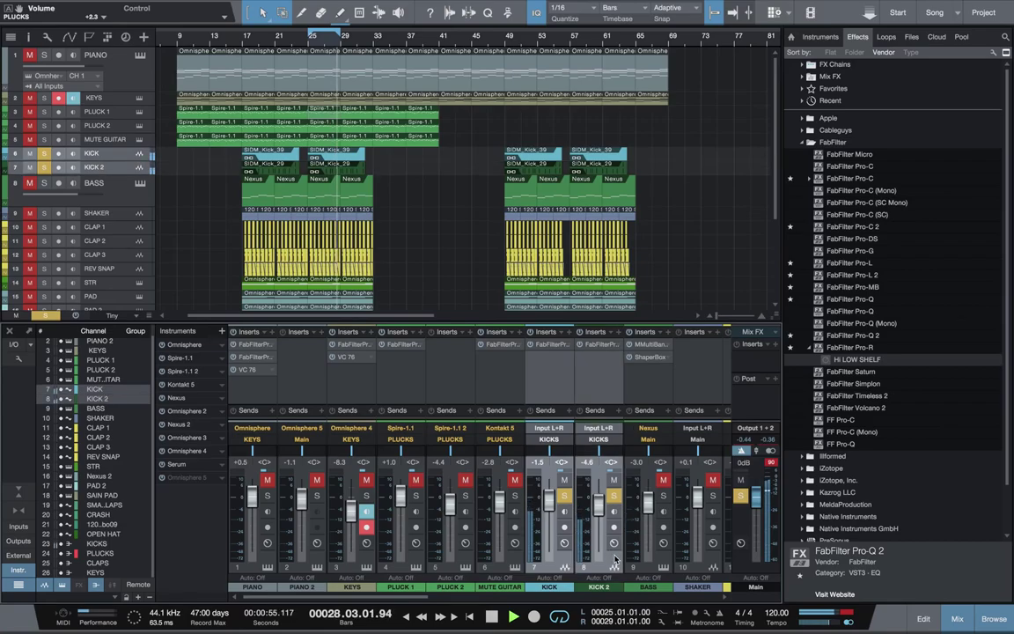
pyautogui.click(605, 578)
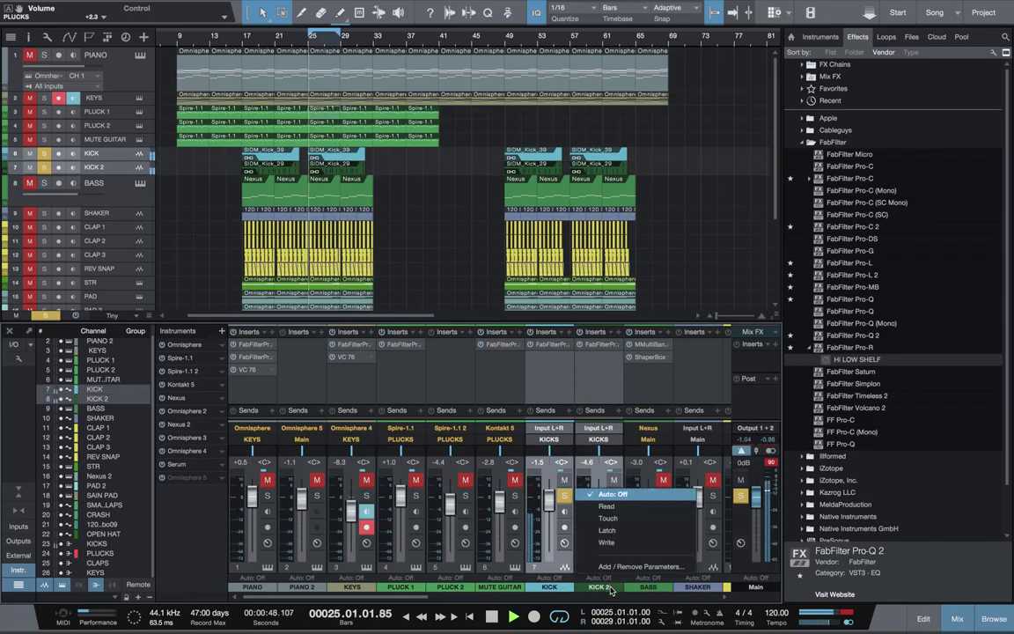
pyautogui.click(556, 591)
pyautogui.click(553, 587)
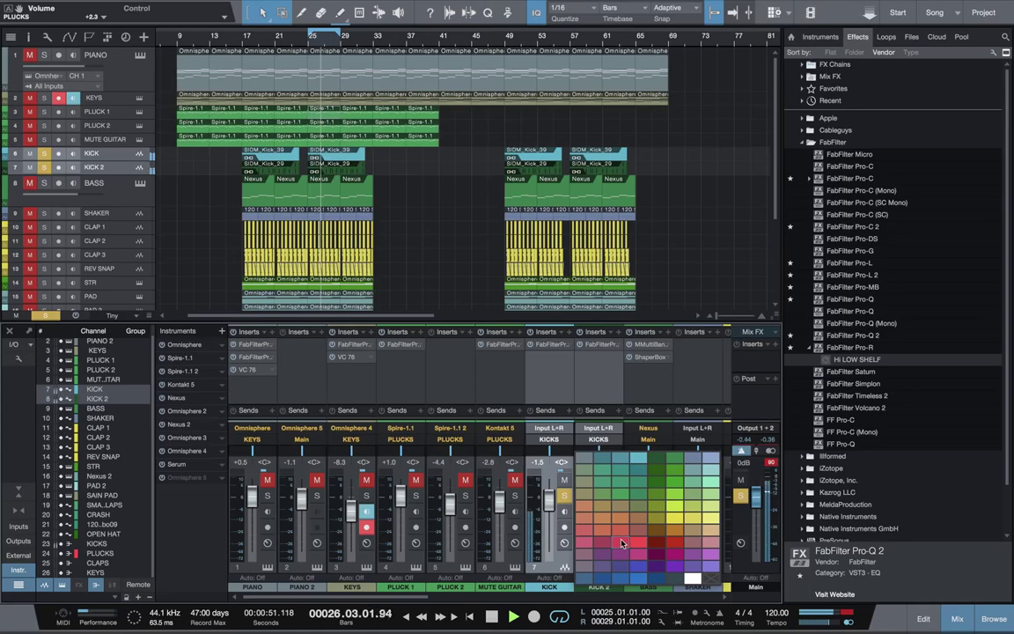
pyautogui.click(558, 485)
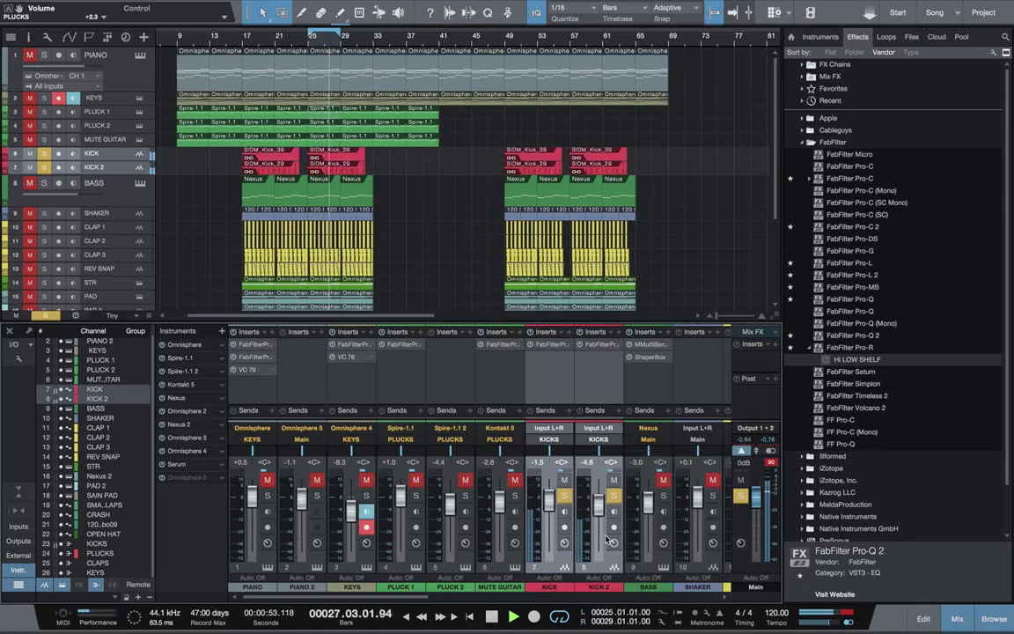
# Lower KICK 2 to -6.4 dB and the KICKS bus to -1.3 dB.
pyautogui.click(611, 538)
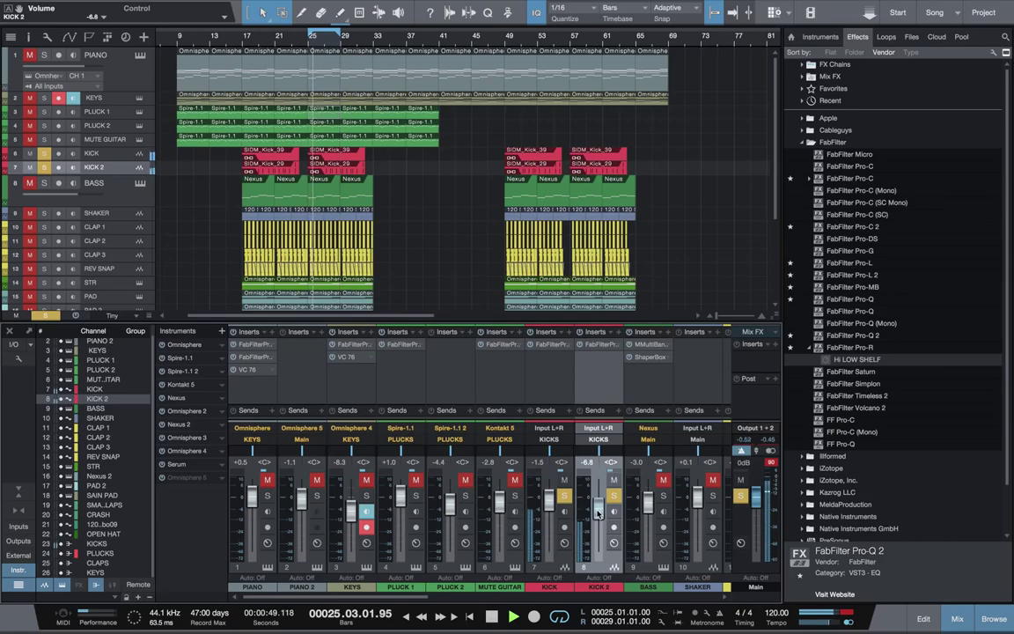
pyautogui.scroll(-5, 528, 493)
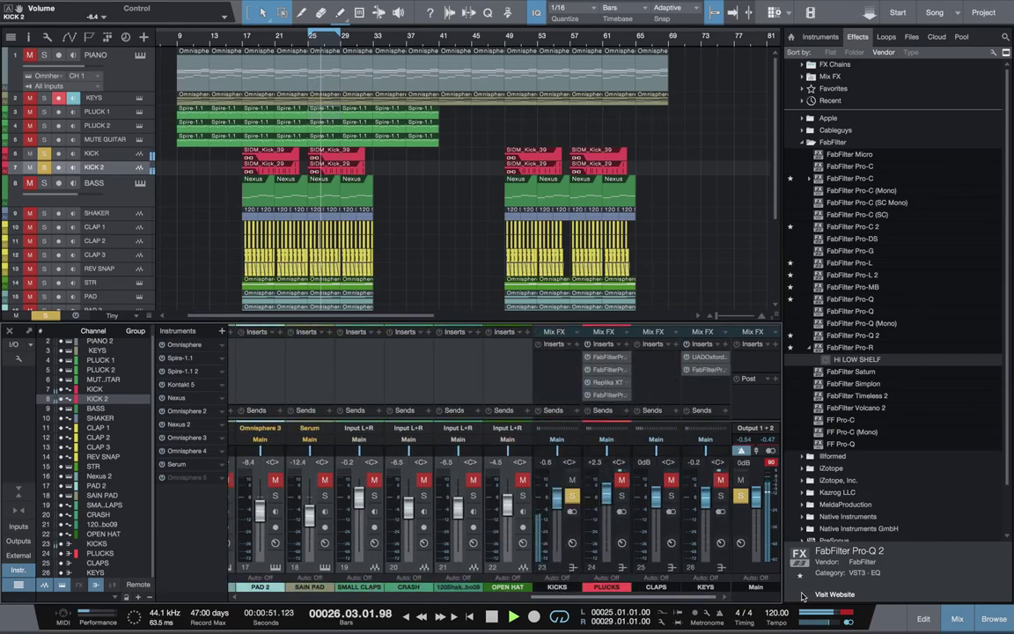
pyautogui.press('space')
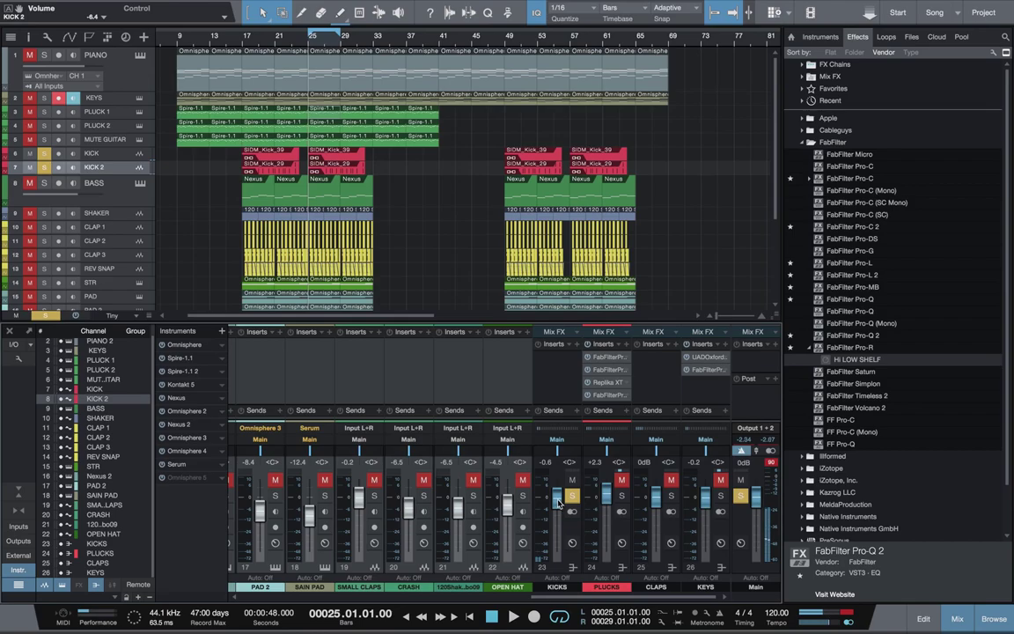
pyautogui.press('space')
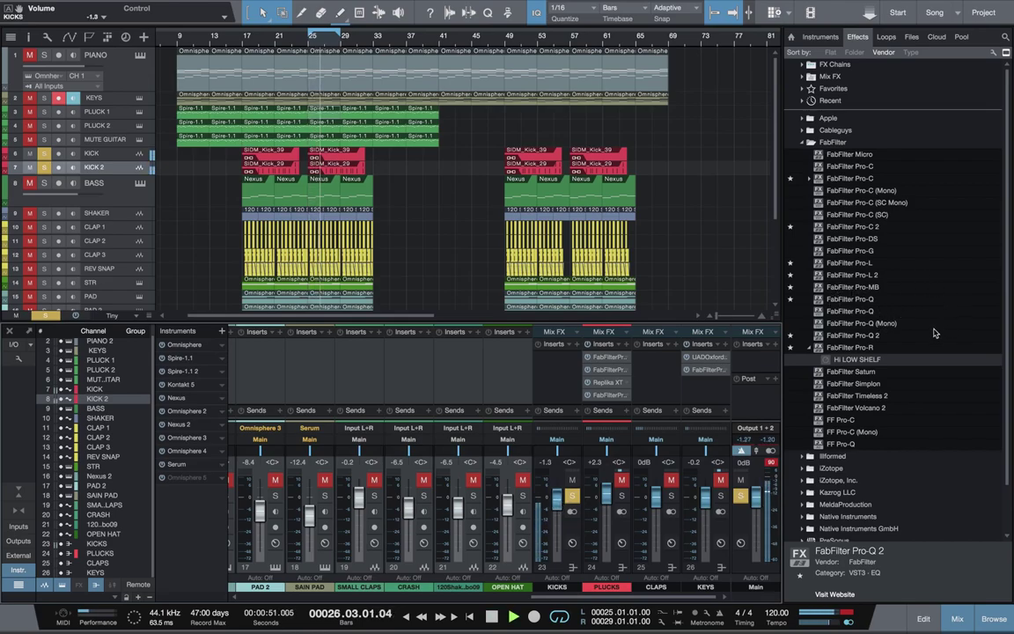
# Insert FabFilter Pro-Q 2 on the KICKS bus and set its processing mode to Natural Phase.
pyautogui.moveTo(876, 343); pyautogui.dragTo(559, 360)
pyautogui.press('space')
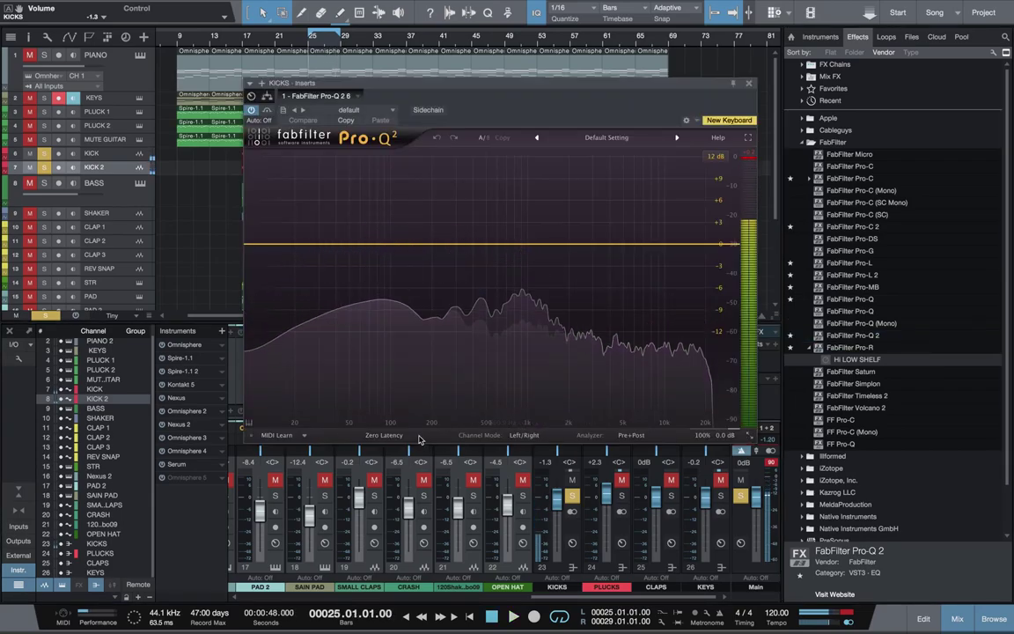
pyautogui.click(383, 435)
pyautogui.click(396, 463)
pyautogui.press('space')
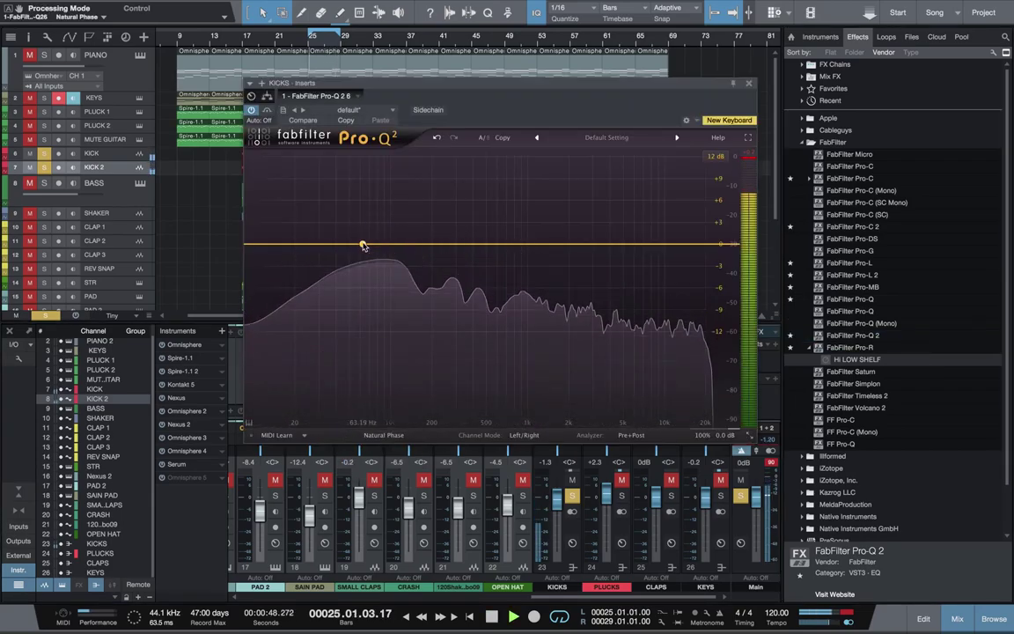
# Add a 12 dB/oct low cut at about 39.6 Hz in the KICKS Pro-Q 2 and audition the band.
pyautogui.click(360, 250)
pyautogui.click(297, 376)
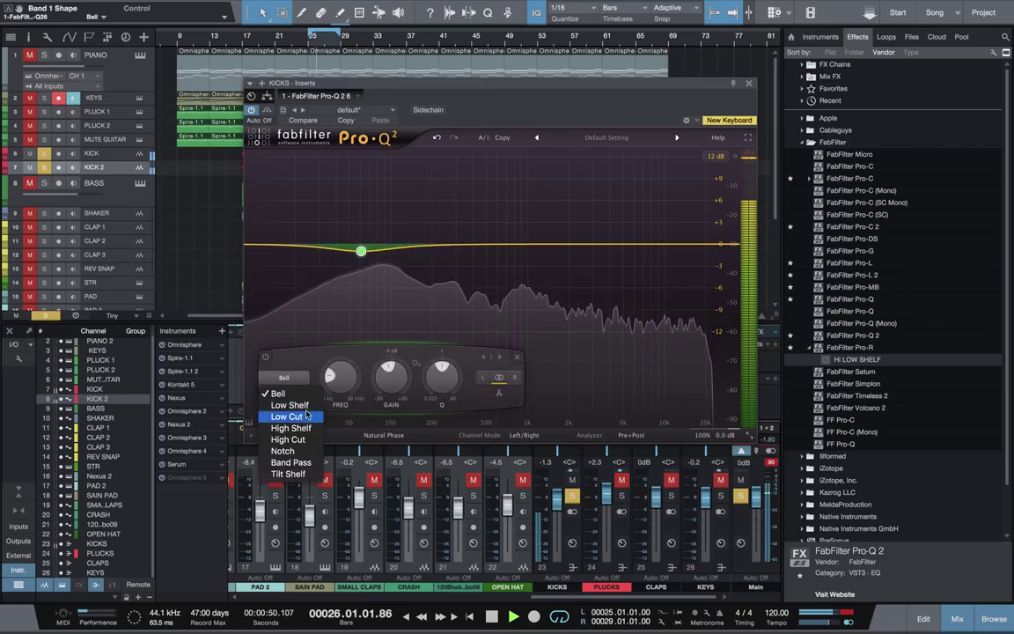
pyautogui.click(288, 416)
pyautogui.moveTo(357, 228); pyautogui.dragTo(328, 229)
pyautogui.moveTo(346, 224)
pyautogui.mouseDown()
pyautogui.moveTo(337, 234)
pyautogui.moveTo(357, 233)
pyautogui.moveTo(352, 222)
pyautogui.mouseUp()
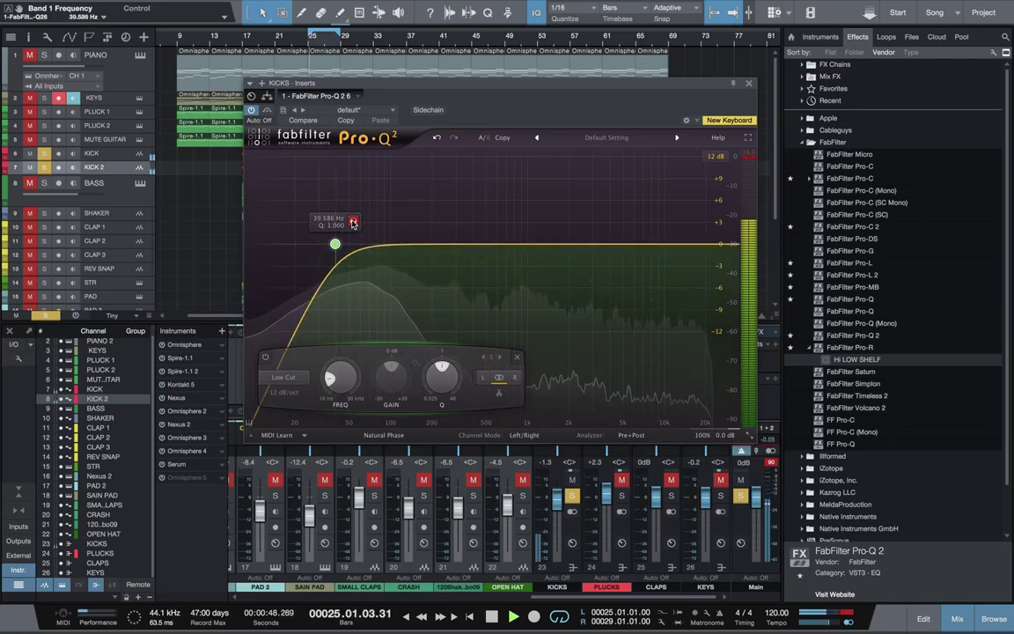
# Add a slight bell cut near 960 Hz in the KICKS Pro-Q 2, adjust its width, and close the plug-in and FabFilter folder.
pyautogui.moveTo(483, 245); pyautogui.dragTo(526, 249)
pyautogui.scroll(3, 524, 251)
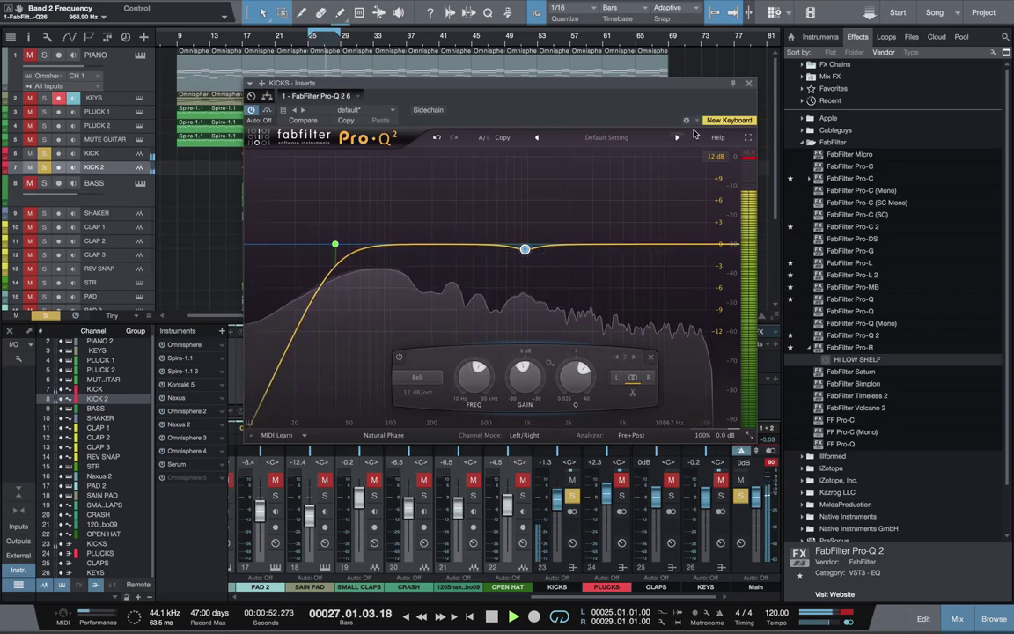
pyautogui.click(749, 83)
pyautogui.click(836, 142)
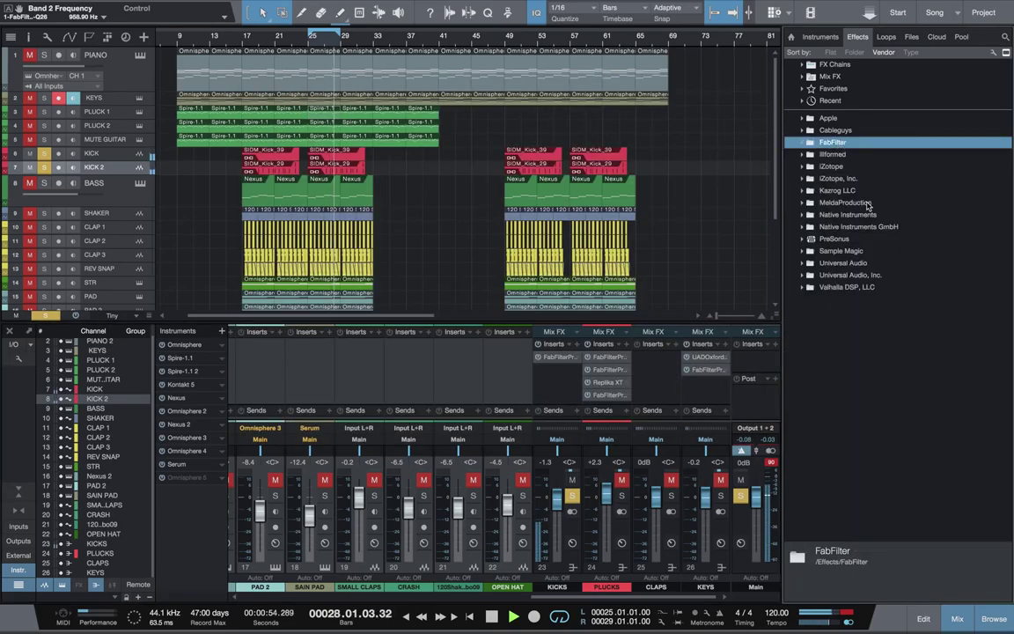
# Insert Transient Master on the KICKS bus with attack about 28% and sustain -10%, and lower the bus to -2.4 dB.
pyautogui.click(860, 226)
pyautogui.click(862, 226)
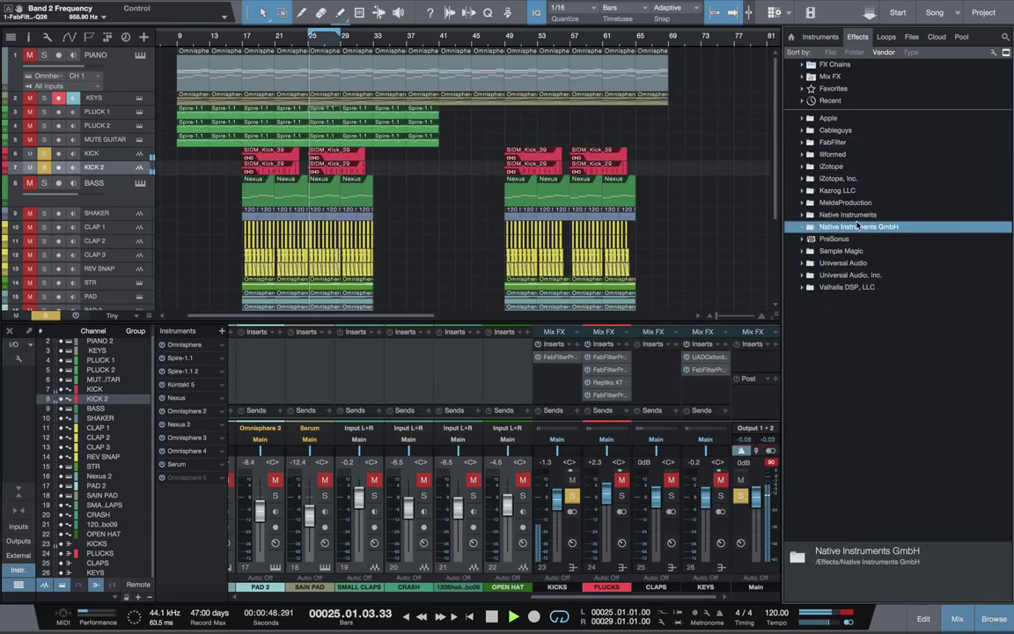
pyautogui.doubleClick(848, 214)
pyautogui.moveTo(851, 262); pyautogui.dragTo(550, 374)
pyautogui.click(418, 197)
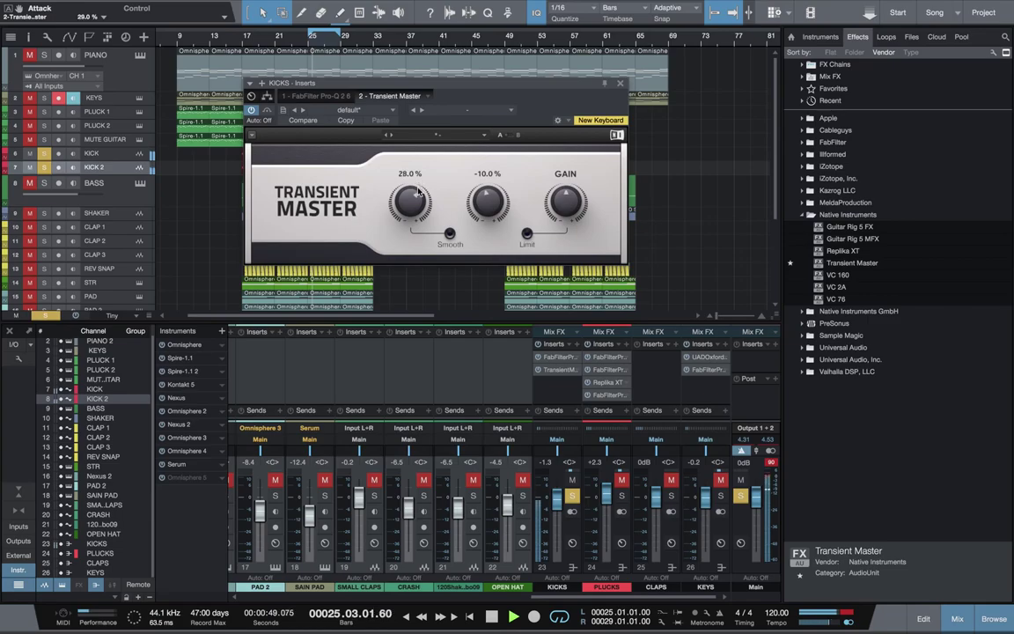
pyautogui.click(623, 82)
pyautogui.moveTo(558, 498); pyautogui.dragTo(562, 505)
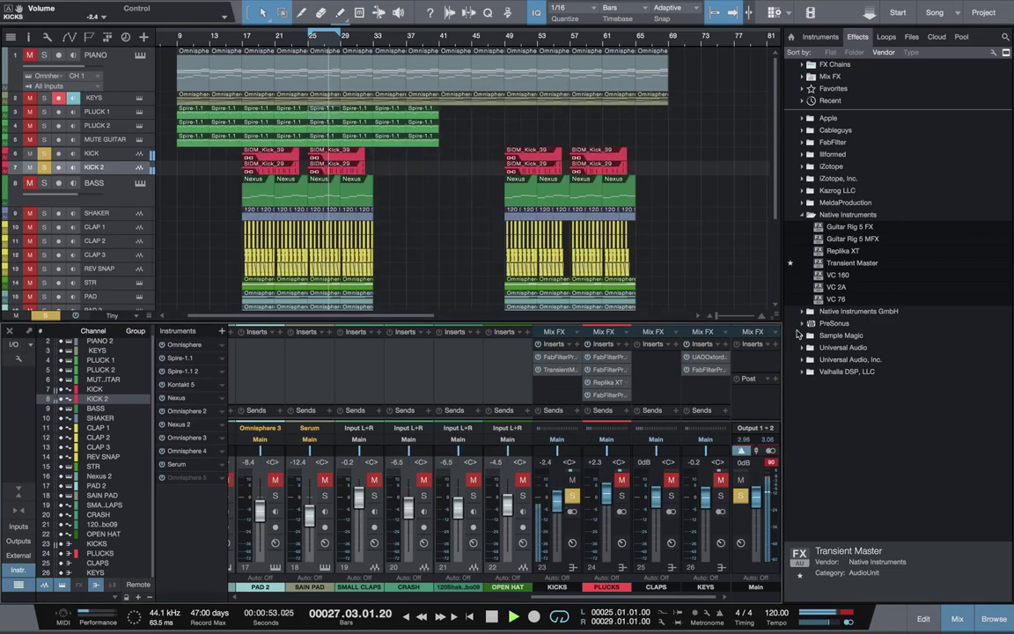
# Insert FabFilter Pro-C on the KICKS bus, lower its threshold slightly and set a gentle ratio below 3:1.
pyautogui.doubleClick(873, 215)
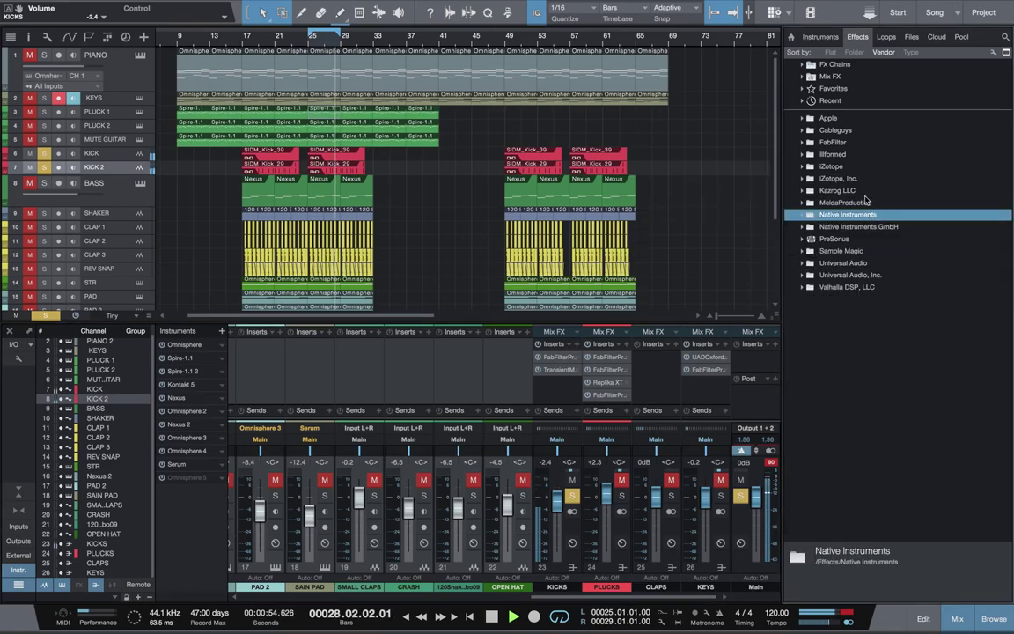
pyautogui.doubleClick(838, 144)
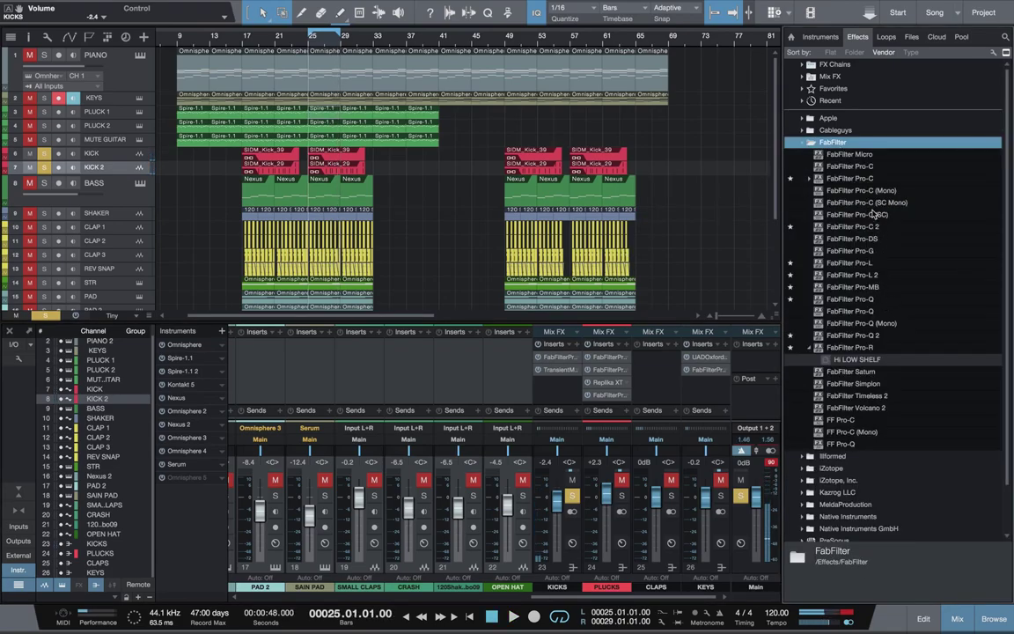
pyautogui.moveTo(871, 189); pyautogui.dragTo(564, 381)
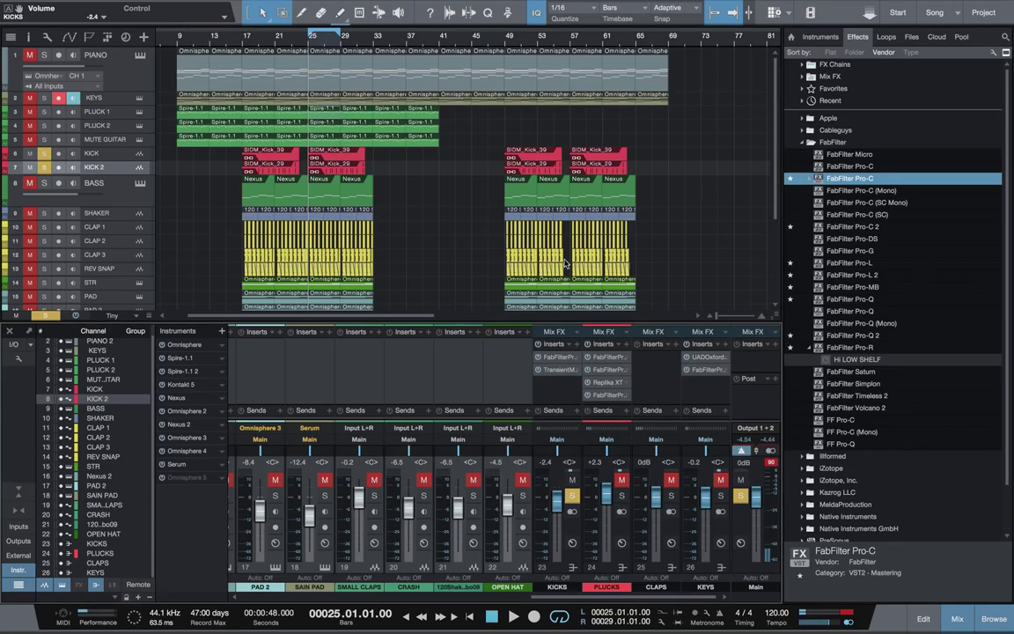
pyautogui.moveTo(315, 214); pyautogui.dragTo(319, 208)
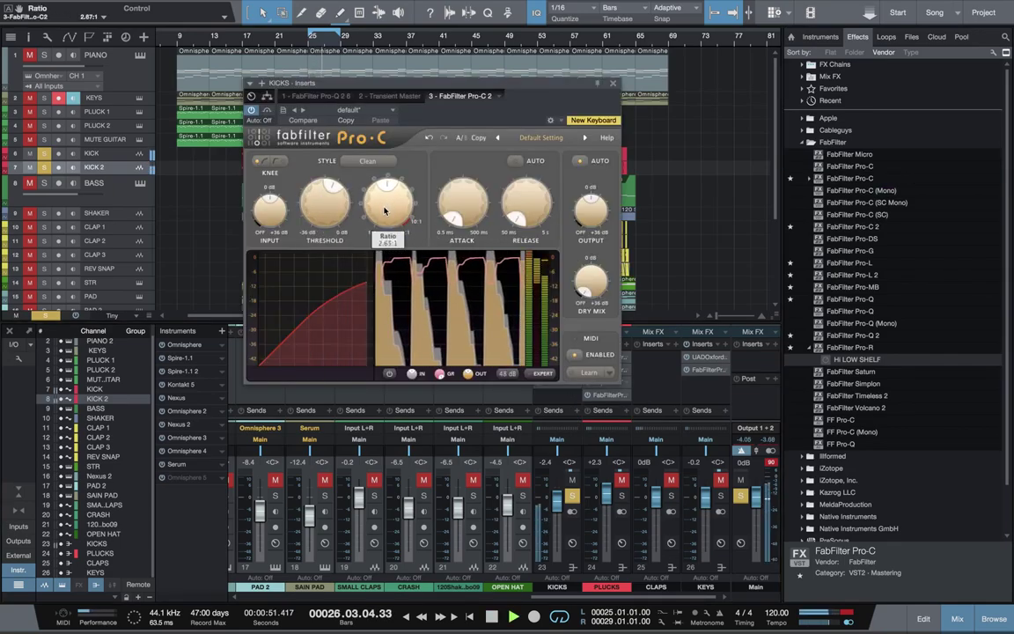
# Raise the Pro-C attack, enable auto release, blend in dry signal at -10.64 dB, and set the KICKS bus to -3.2 dB.
pyautogui.moveTo(459, 207); pyautogui.dragTo(458, 163)
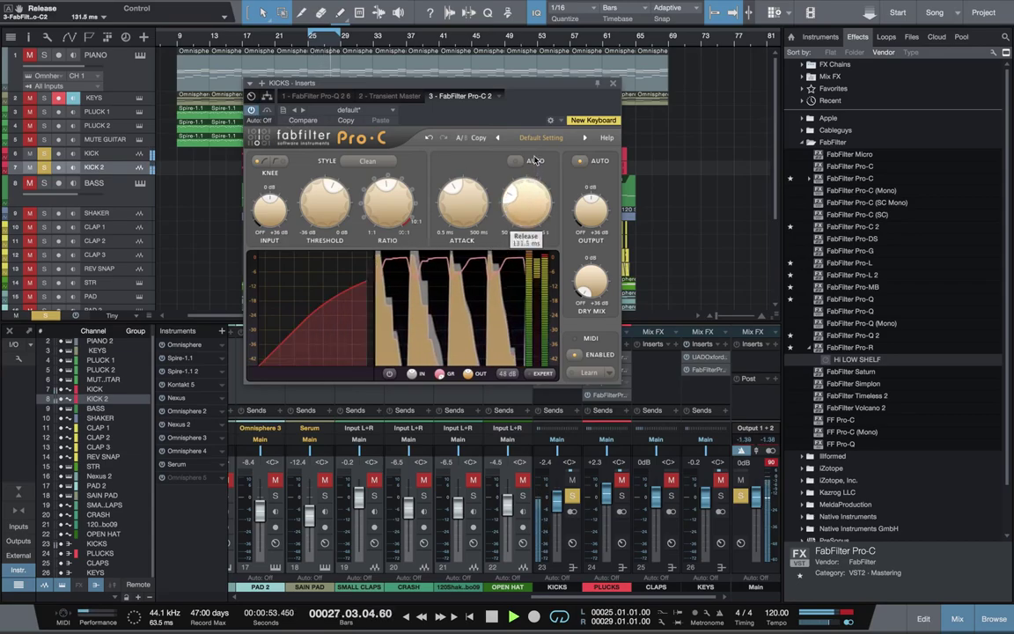
pyautogui.moveTo(534, 157); pyautogui.dragTo(467, 217)
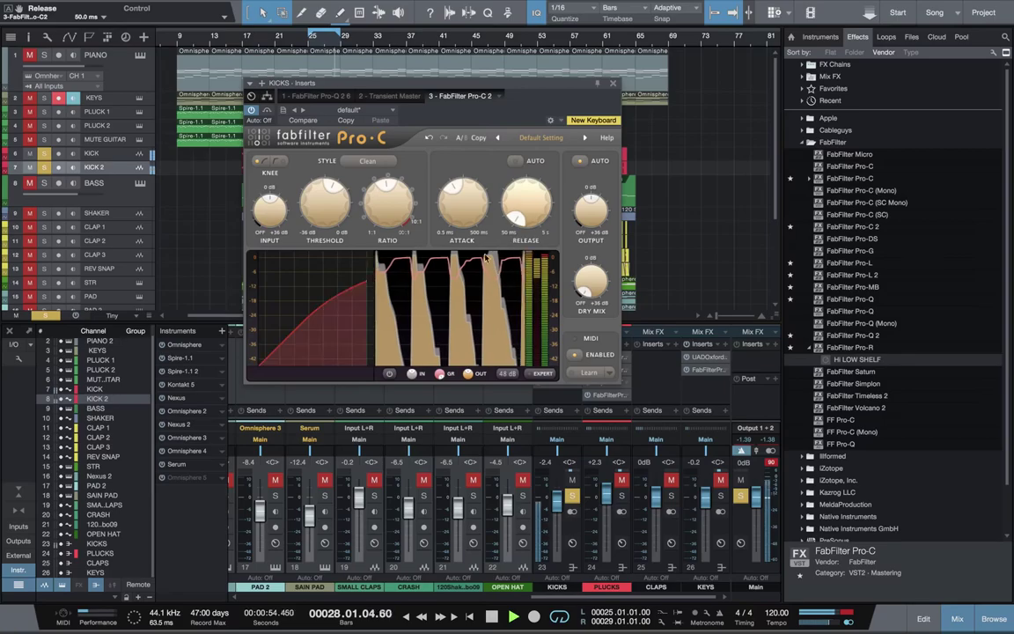
pyautogui.click(515, 162)
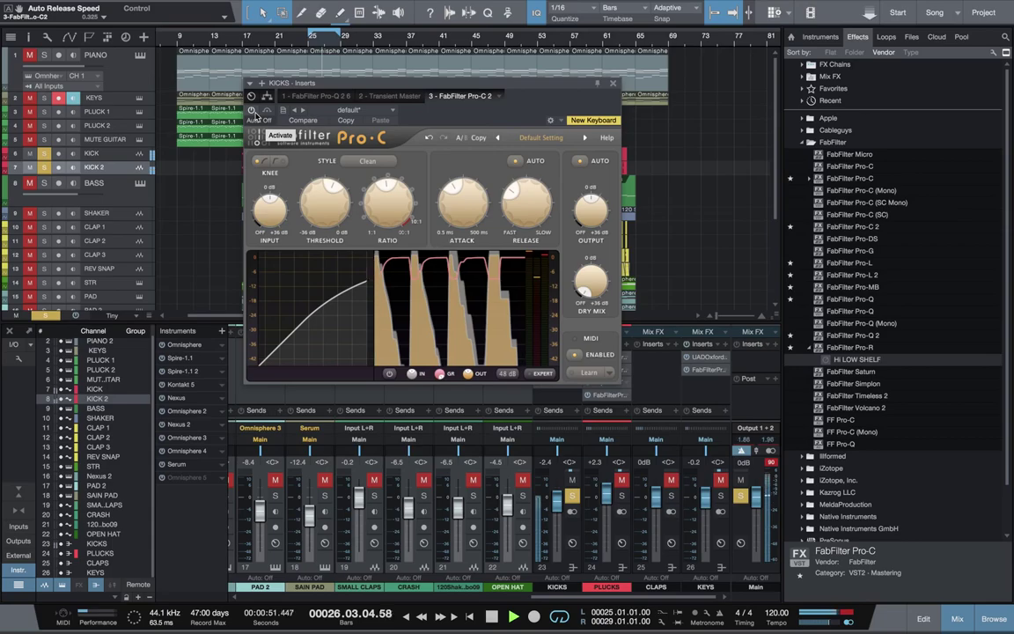
pyautogui.moveTo(598, 278); pyautogui.dragTo(594, 253)
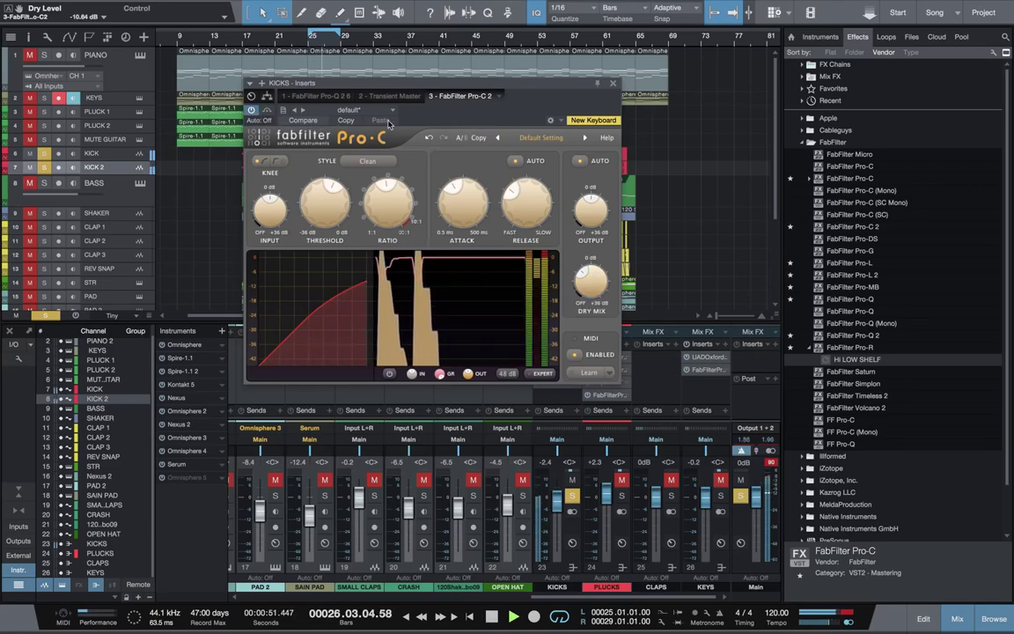
pyautogui.click(614, 83)
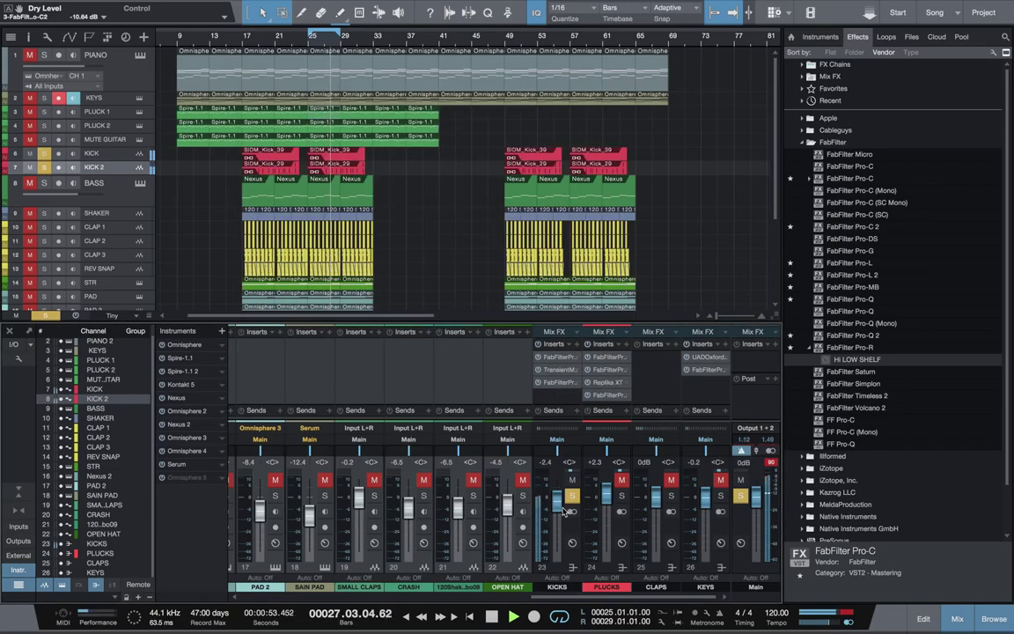
pyautogui.moveTo(558, 508); pyautogui.dragTo(558, 509)
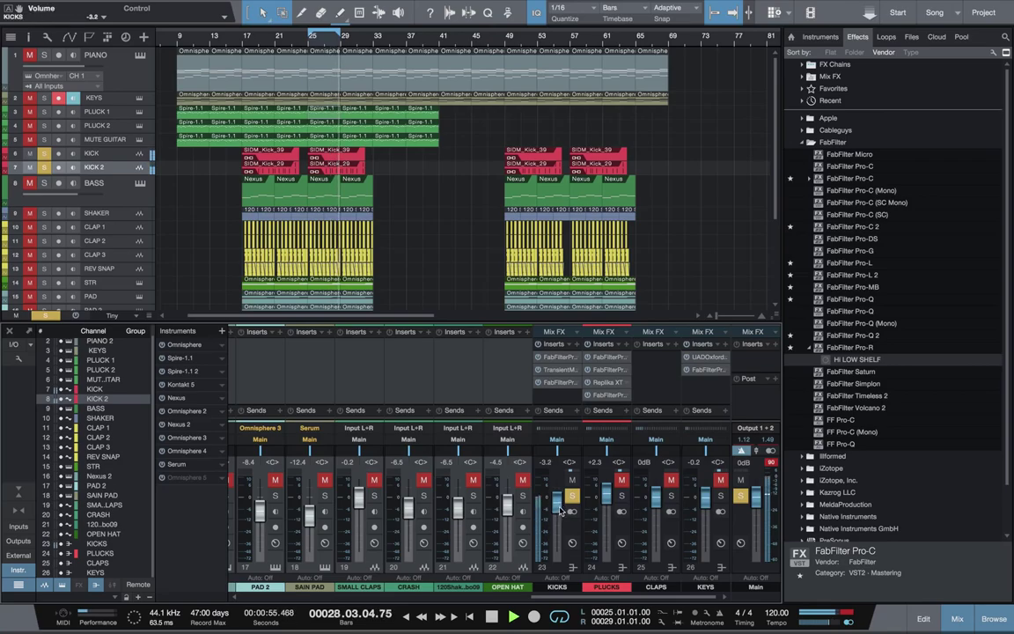
# Examine the KICK and KICK 2 waveforms up close around bar 26 during playback.
pyautogui.press('w')
pyautogui.press('e')
pyautogui.press('e')
pyautogui.press('e')
pyautogui.press('e')
pyautogui.press('e')
pyautogui.press('e')
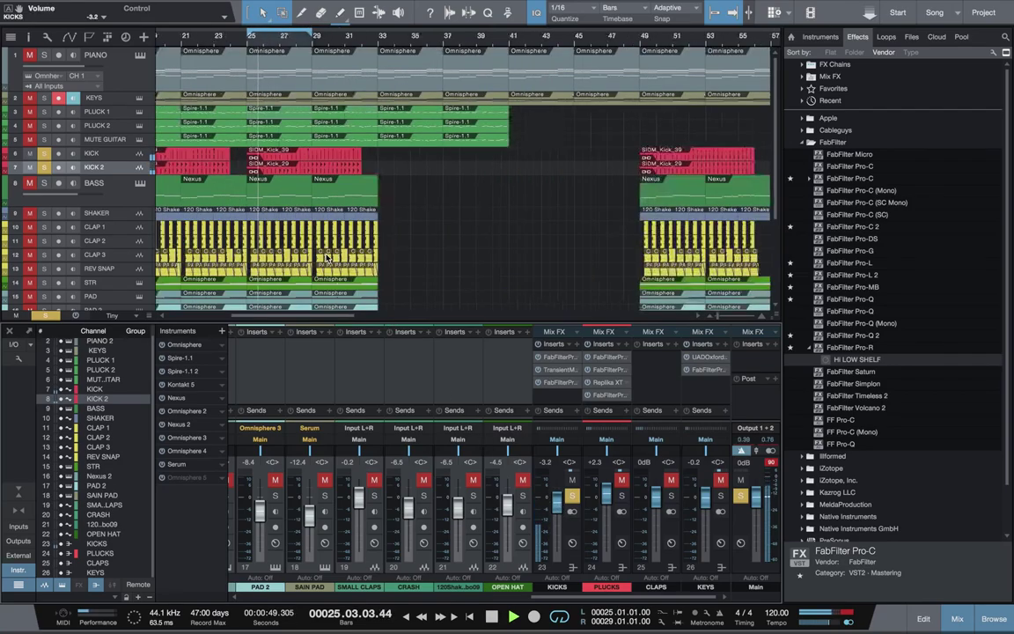
pyautogui.press('e')
pyautogui.press('e')
pyautogui.press('space')
pyautogui.press('e')
pyautogui.moveTo(339, 167); pyautogui.dragTo(340, 168)
pyautogui.press('space')
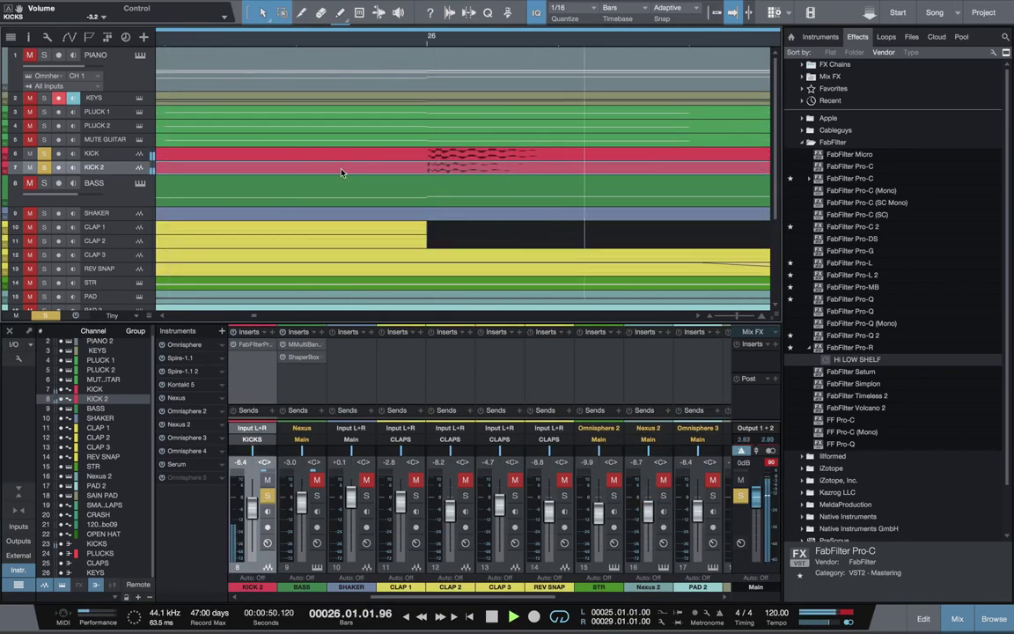
pyautogui.scroll(-8, 344, 175)
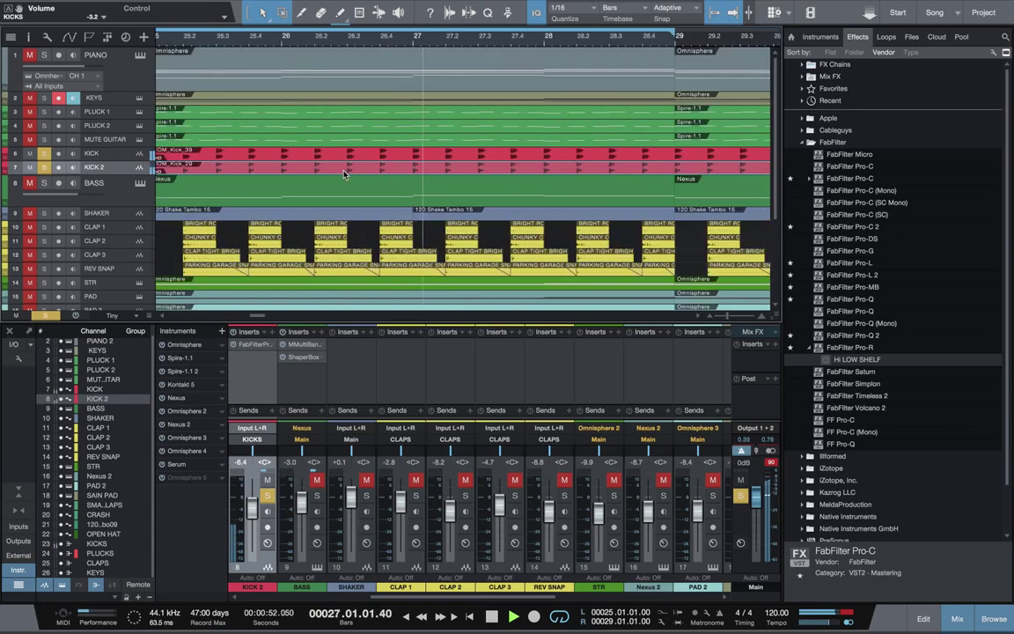
pyautogui.press('space')
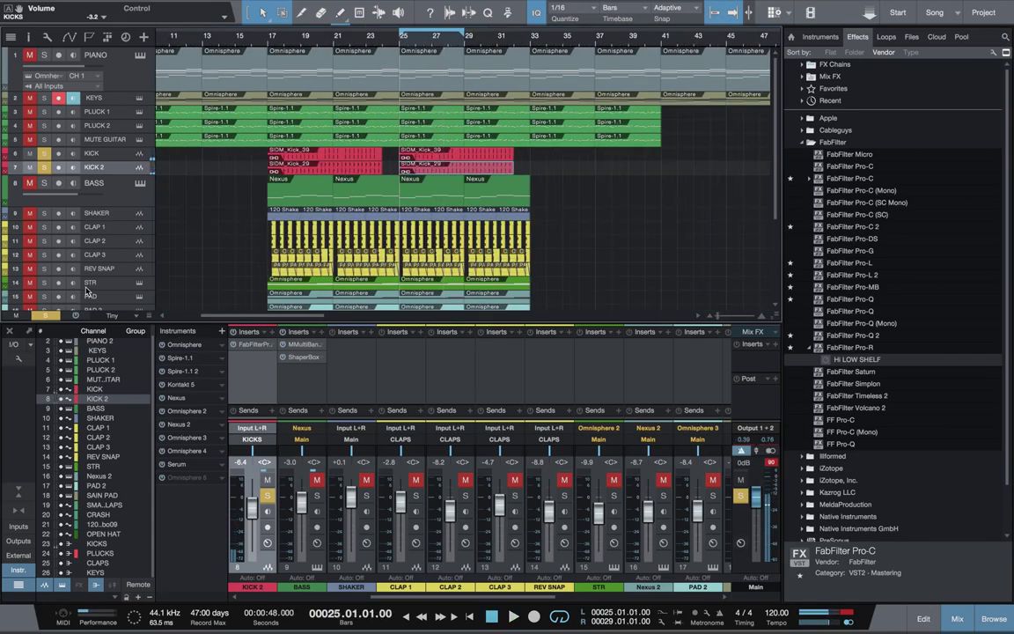
# Audition the full mix without solos and check the bus levels, and solo BASS together with KICK and KICK 2.
pyautogui.press('space')
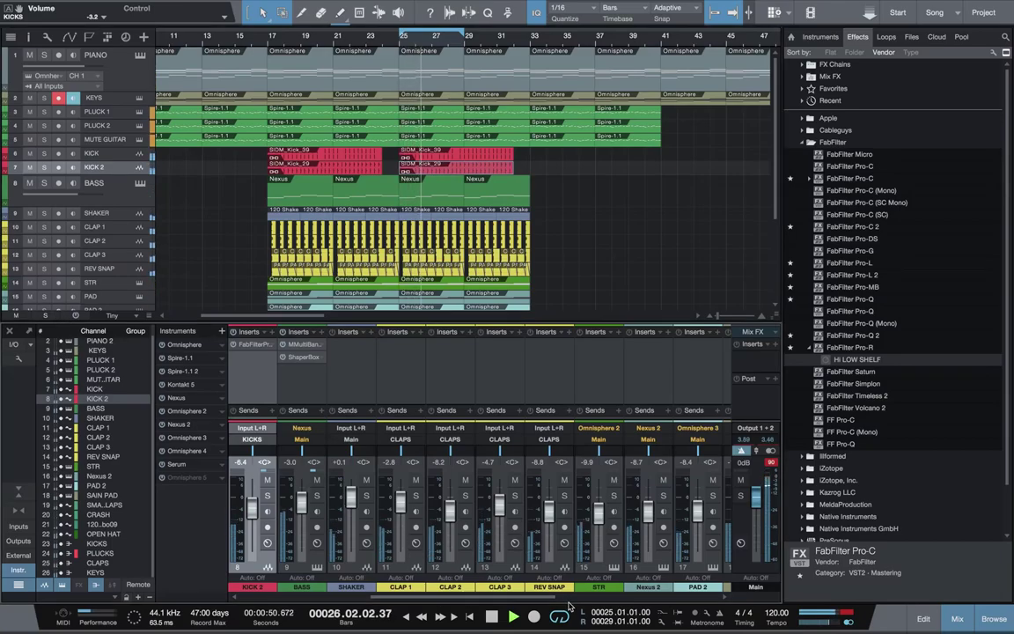
pyautogui.moveTo(547, 596); pyautogui.dragTo(808, 583)
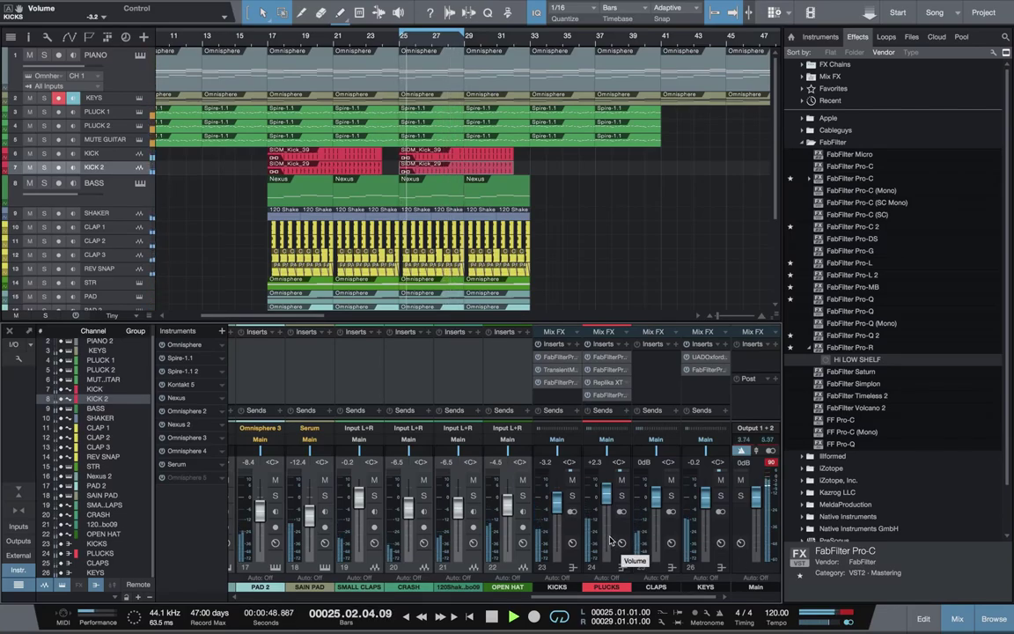
pyautogui.click(43, 182)
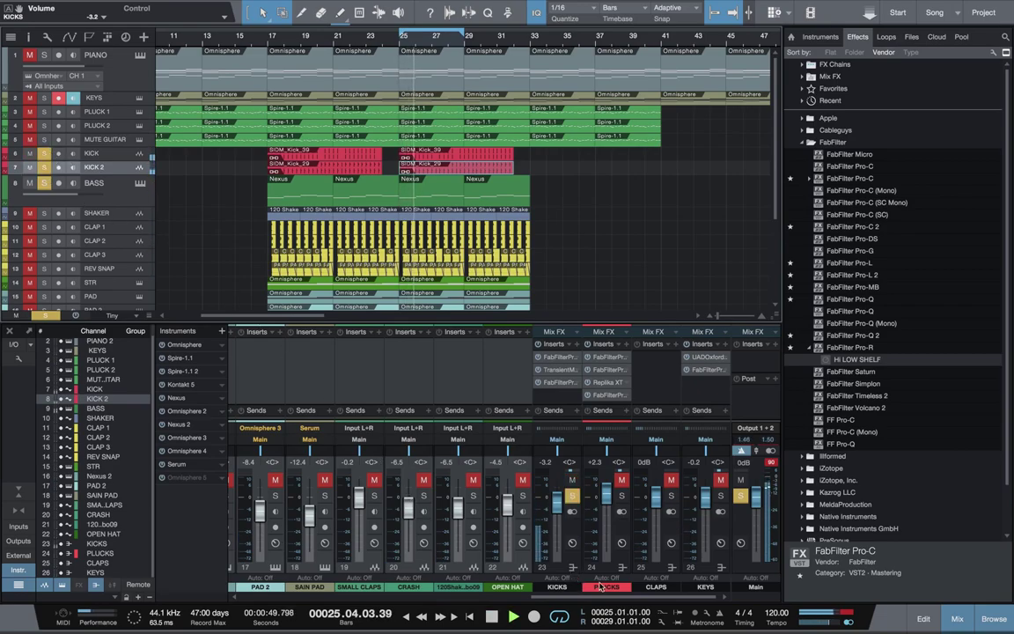
pyautogui.moveTo(630, 598); pyautogui.dragTo(282, 598)
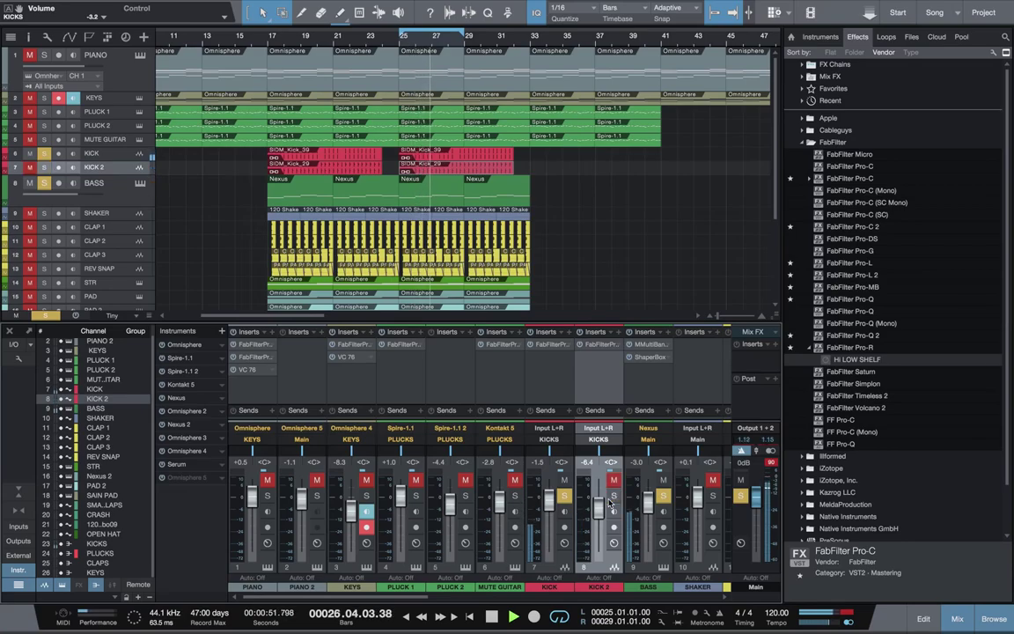
# Merge the two SIDM_Kick_39 clips between bars 17 and 32 on the KICK track into one clip and play it.
pyautogui.press('space')
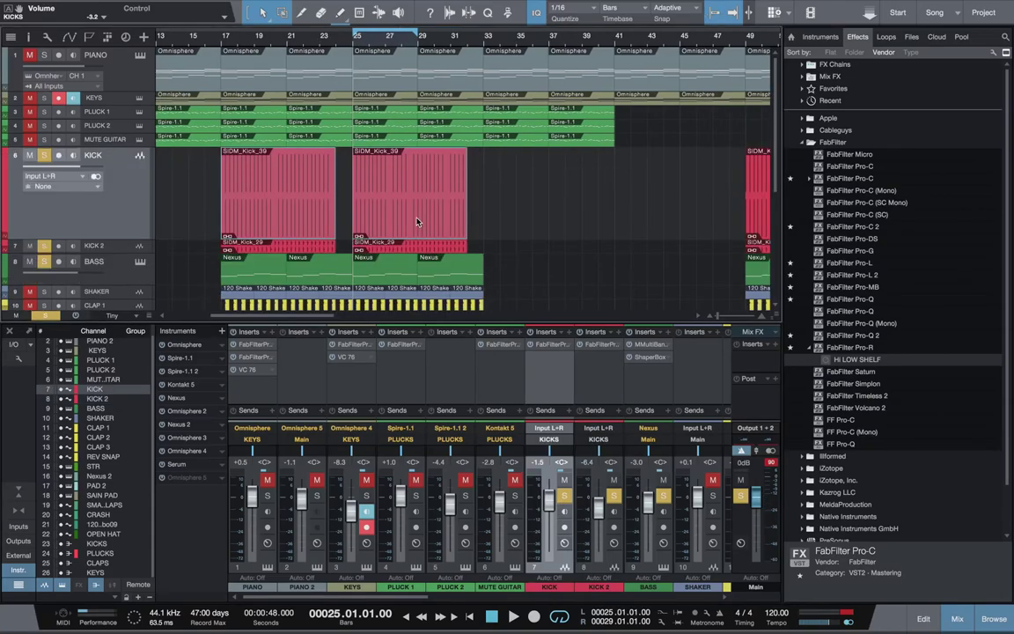
pyautogui.press('g')
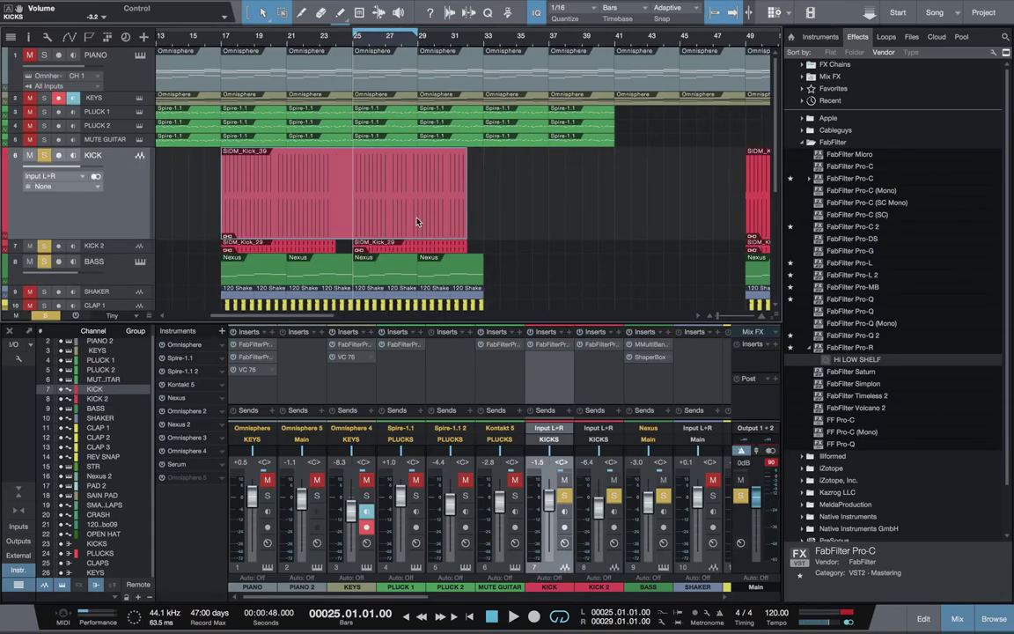
pyautogui.press('space')
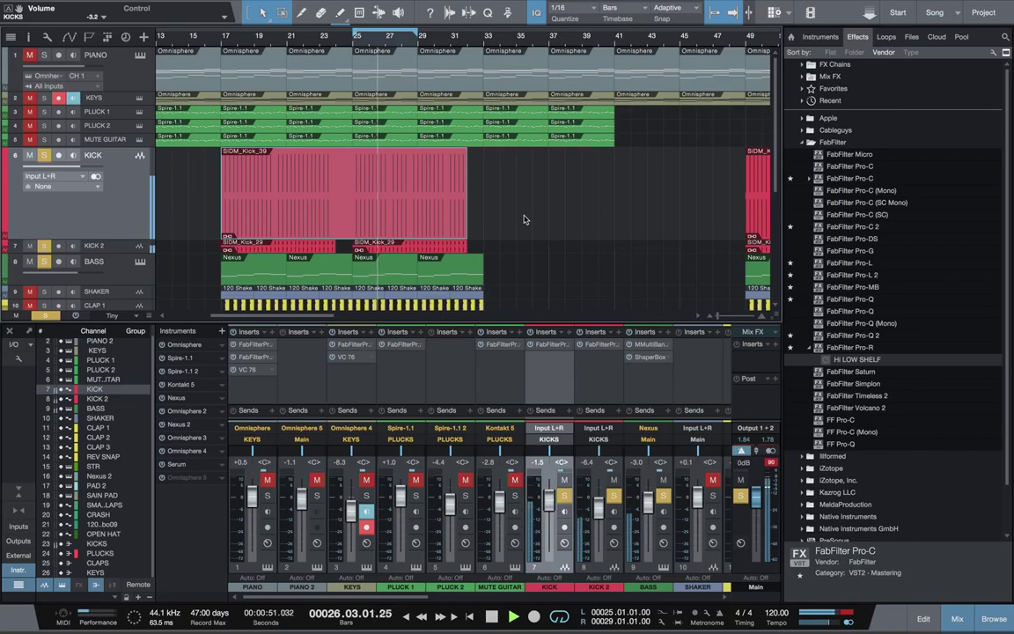
# Replace the KICK track's clips in the section starting at bar 49 with a copy of the merged kick clip.
pyautogui.press('w')
pyautogui.moveTo(700, 227); pyautogui.dragTo(528, 222)
pyautogui.press('Delete')
pyautogui.click(318, 211)
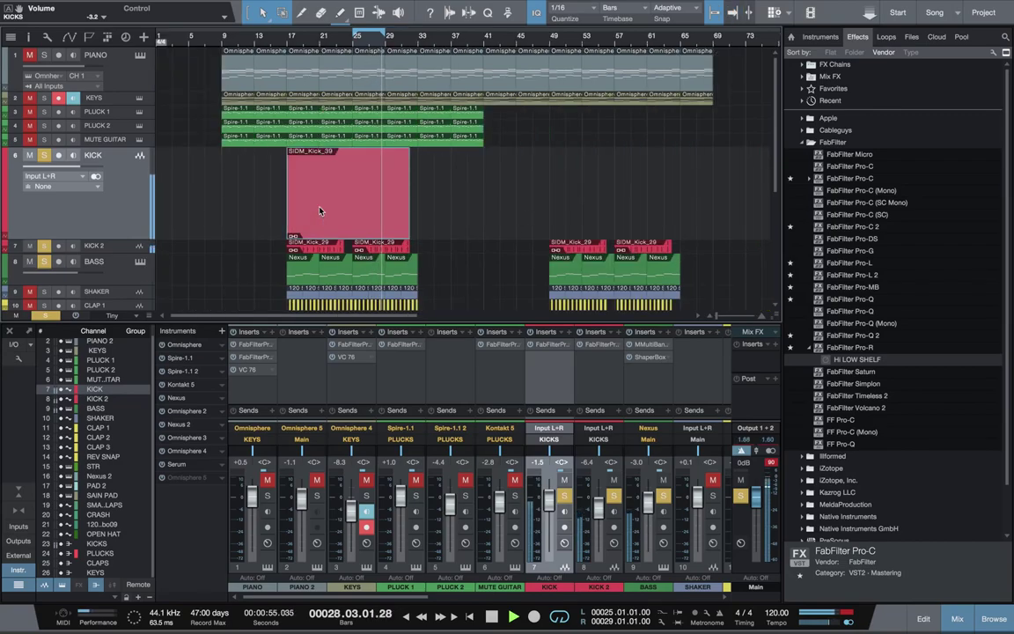
pyautogui.moveTo(319, 213); pyautogui.dragTo(580, 216)
pyautogui.press('space')
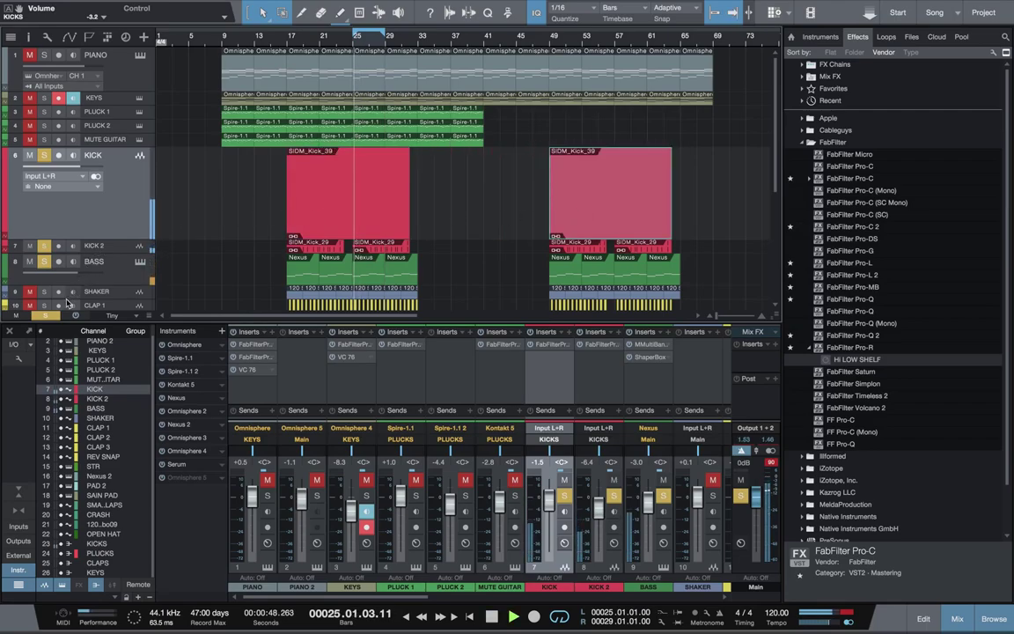
# Reduce the KICK track's height and save the song with all solos turned off.
pyautogui.click(52, 315)
pyautogui.press('super+s')
pyautogui.moveTo(123, 239); pyautogui.dragTo(130, 173)
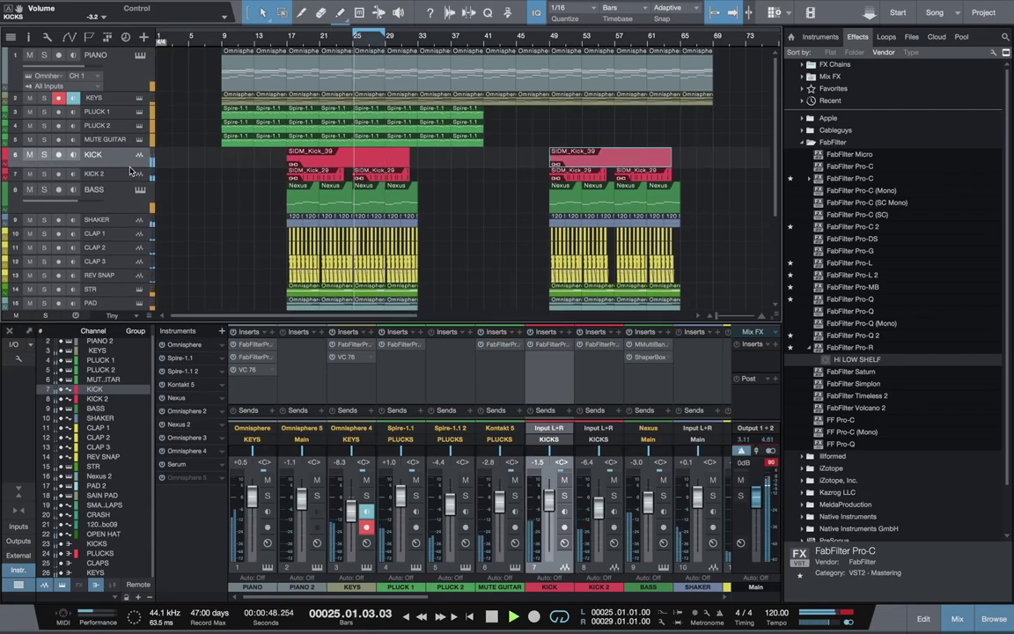
pyautogui.hotkey('ctrl', 's')
pyautogui.press('space')
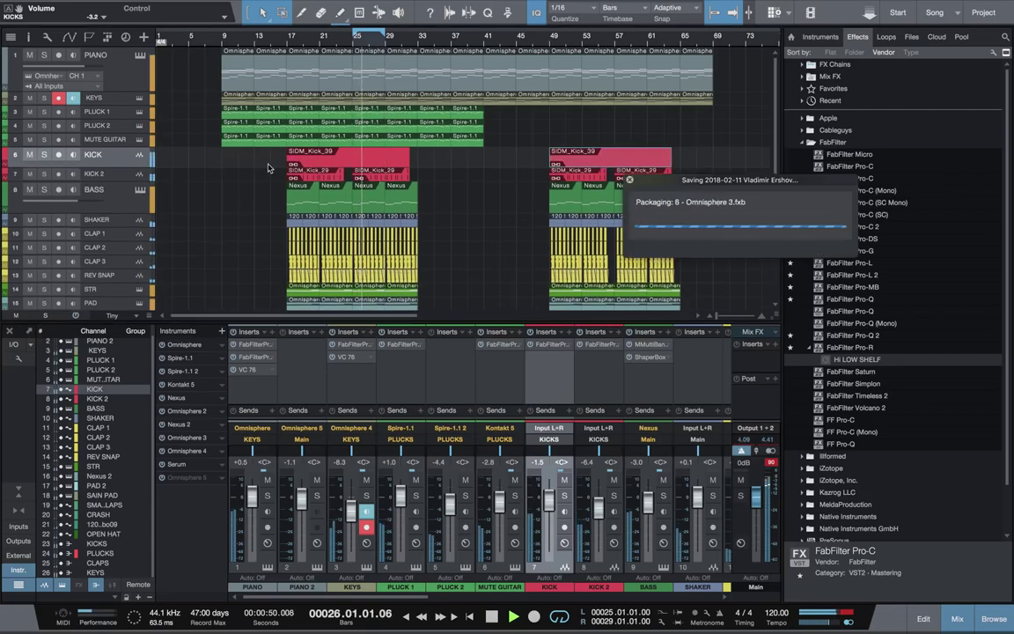
# Solo KICK, KICK 2 and BASS, and select the BASS track.
pyautogui.click(44, 155)
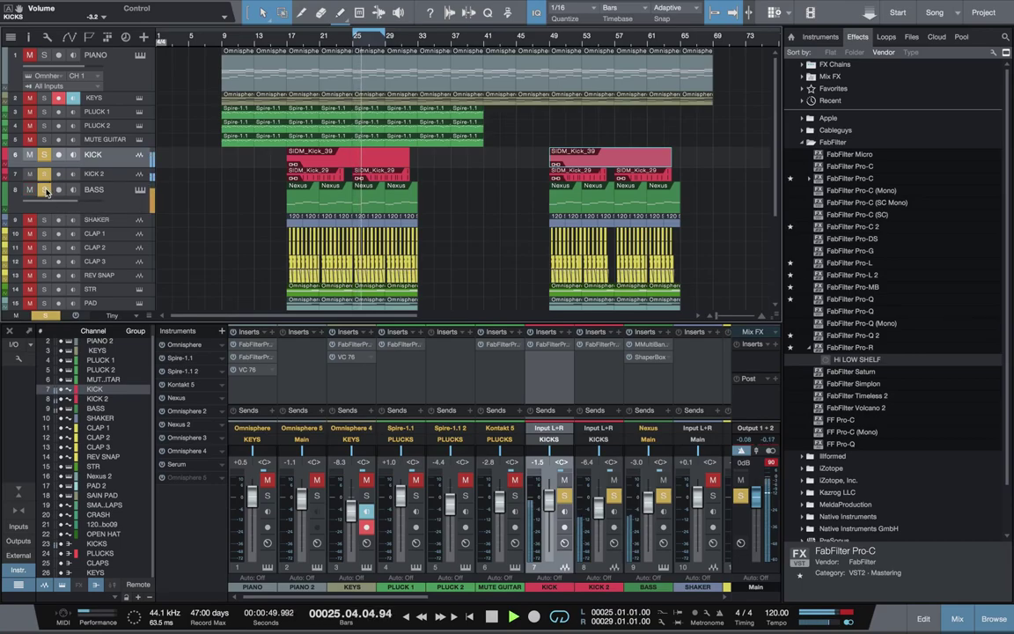
pyautogui.click(117, 193)
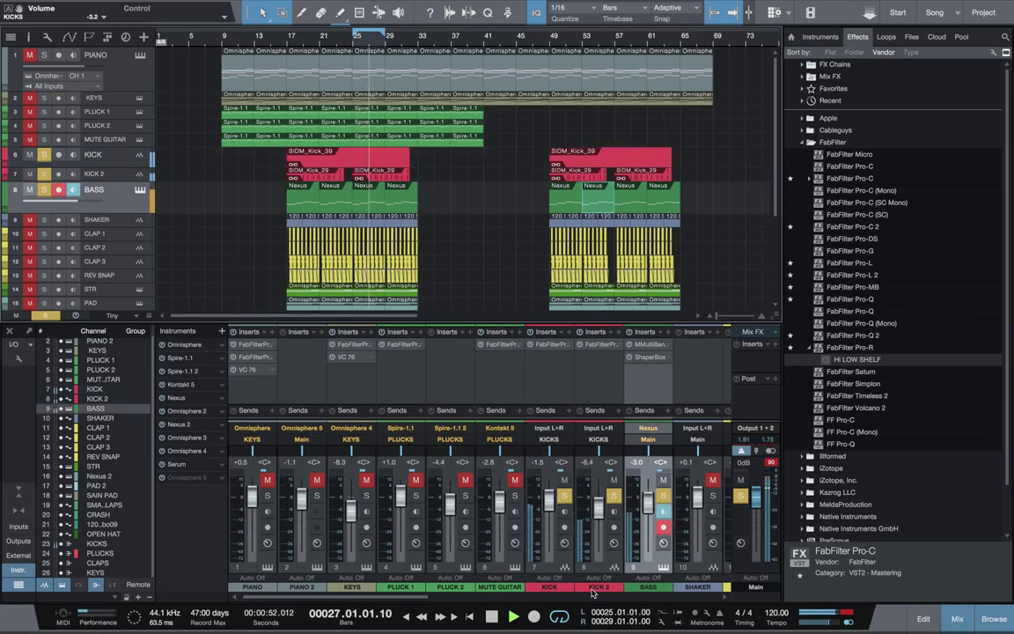
pyautogui.hscroll(4, 478, 563)
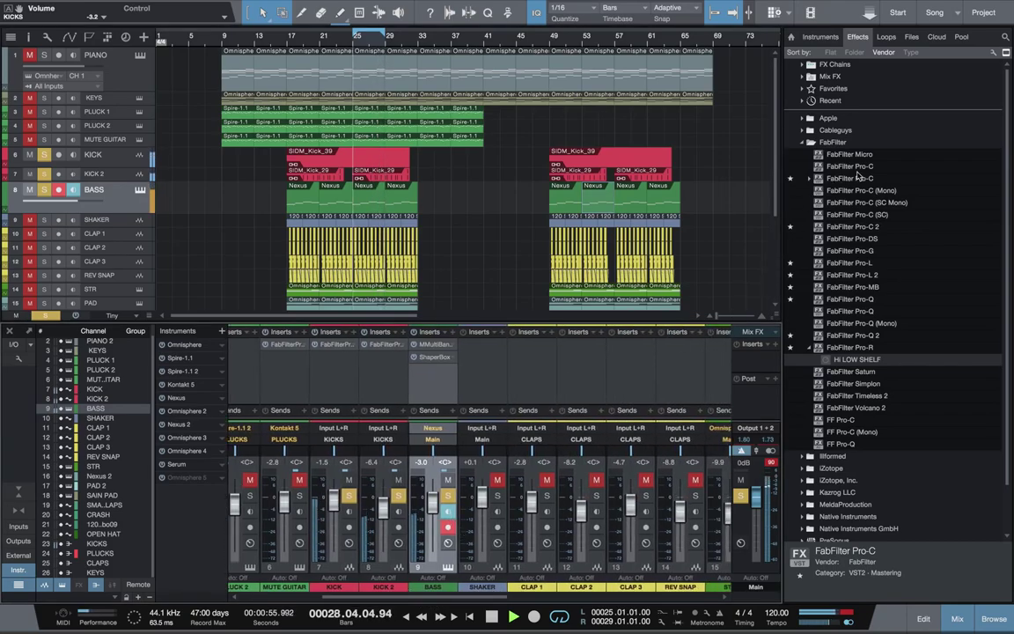
# Insert FabFilter Pro-Q 2 as the first effect on the BASS channel and set its processing mode to Natural Phase.
pyautogui.press('space')
pyautogui.moveTo(802, 341); pyautogui.dragTo(445, 341)
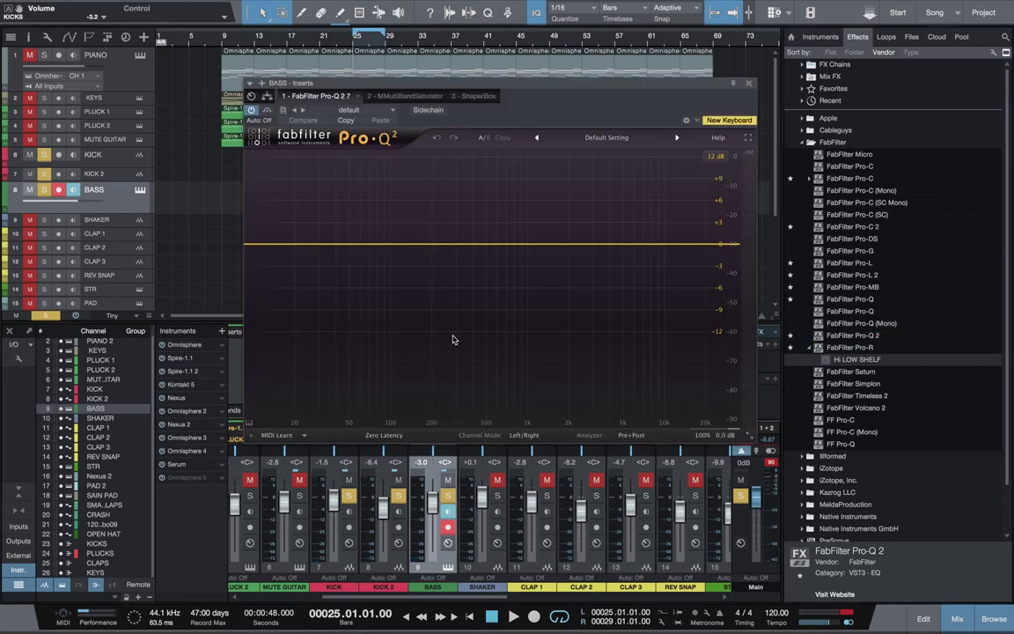
pyautogui.press('space')
pyautogui.click(385, 435)
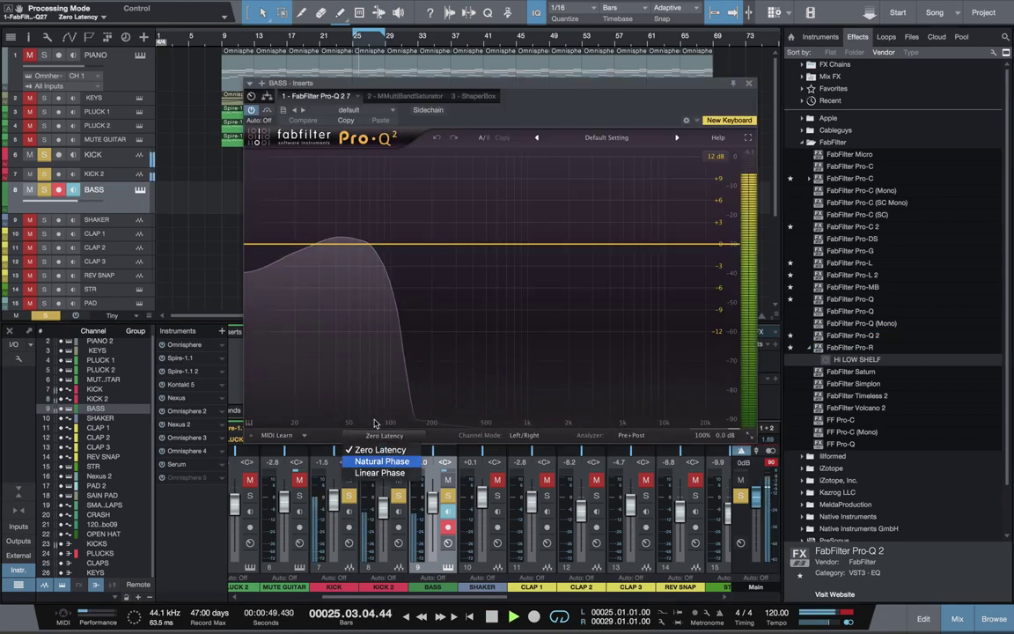
pyautogui.click(381, 462)
# Add a low-cut band to the BASS EQ at about 19.3 Hz with a Q of 1.
pyautogui.click(313, 247)
pyautogui.click(295, 377)
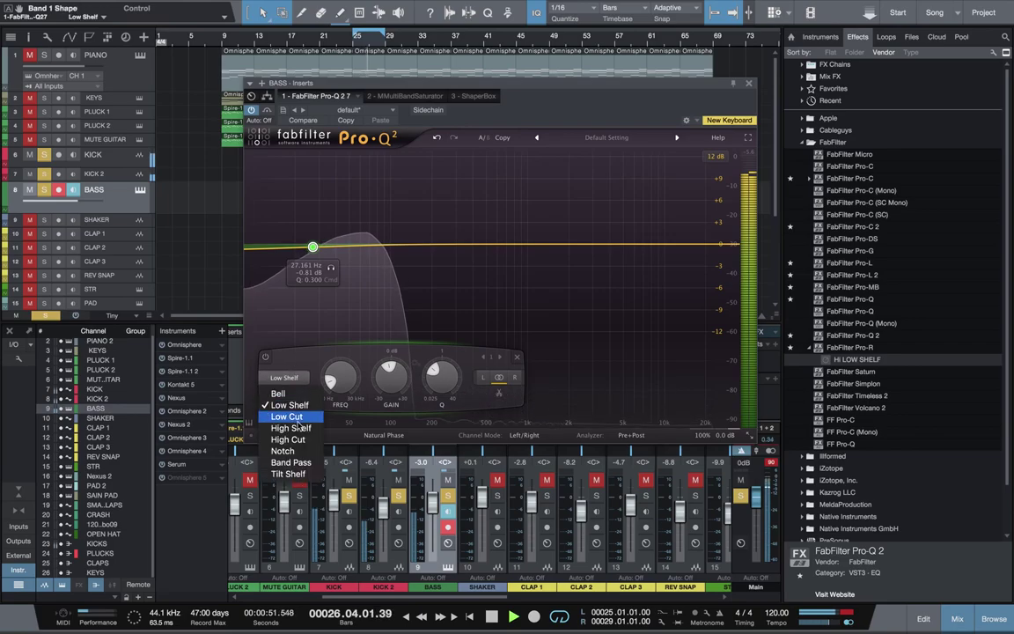
pyautogui.click(284, 417)
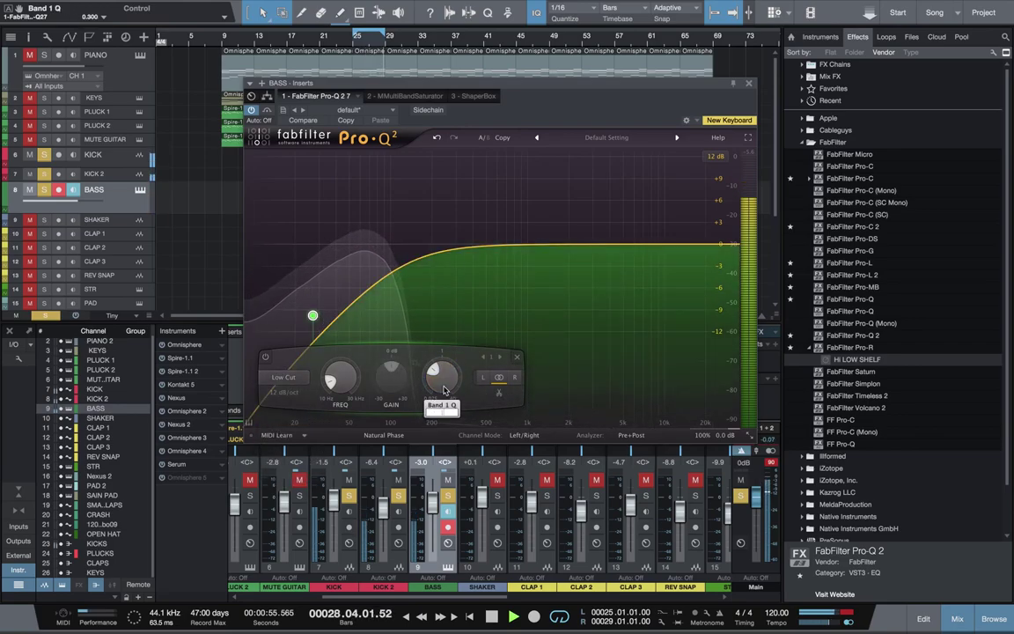
pyautogui.write('1')
pyautogui.press('Return')
pyautogui.moveTo(313, 244)
pyautogui.moveTo(327, 222); pyautogui.dragTo(292, 244)
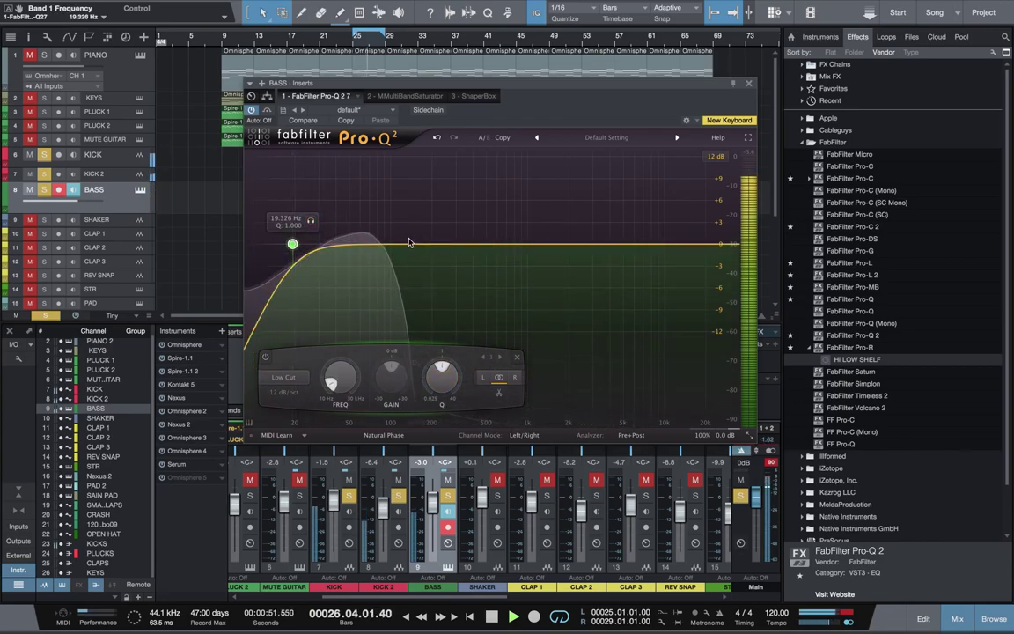
# Add two gentle bell boosts to the BASS EQ, one about +1.1 dB at 179 Hz, and a -30 dB high shelf at about 696 Hz.
pyautogui.moveTo(431, 243); pyautogui.dragTo(437, 233)
pyautogui.moveTo(698, 246); pyautogui.dragTo(506, 292)
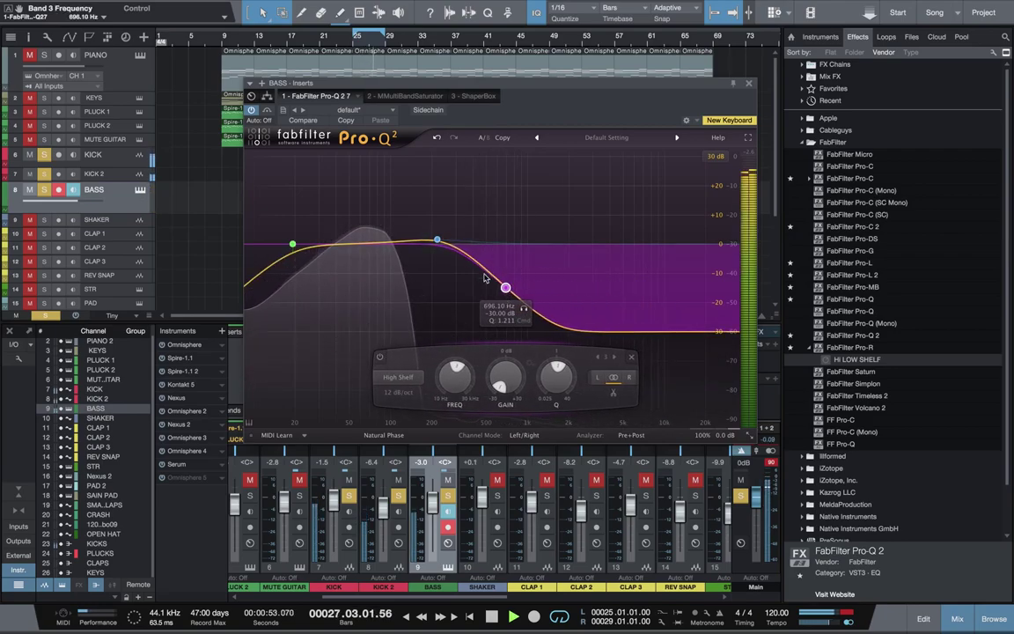
pyautogui.click(422, 241)
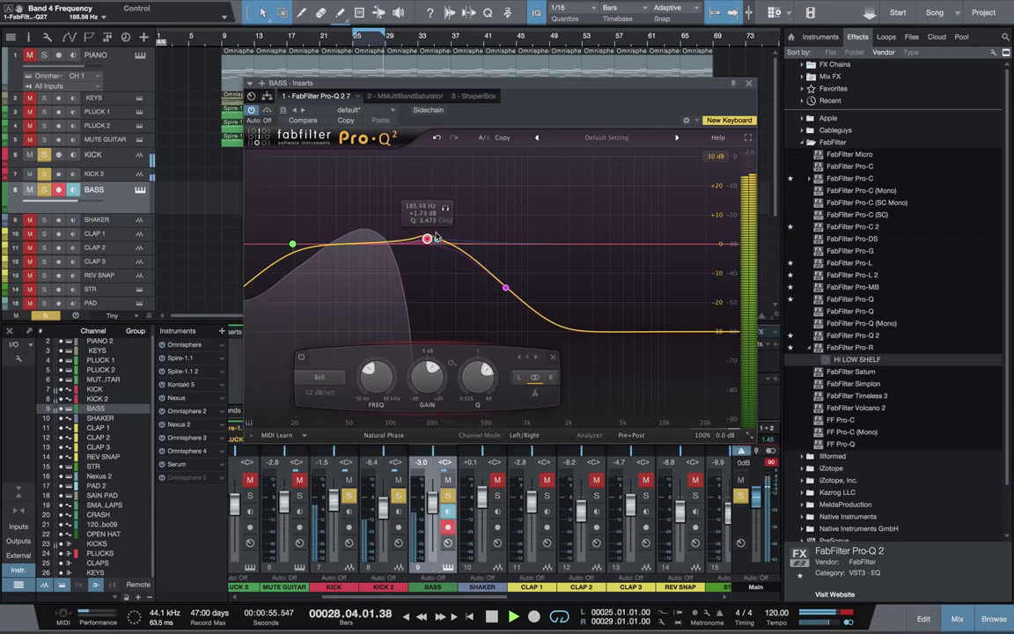
pyautogui.moveTo(432, 243)
pyautogui.mouseDown()
pyautogui.moveTo(393, 242)
pyautogui.moveTo(421, 234)
pyautogui.moveTo(431, 244)
pyautogui.mouseUp()
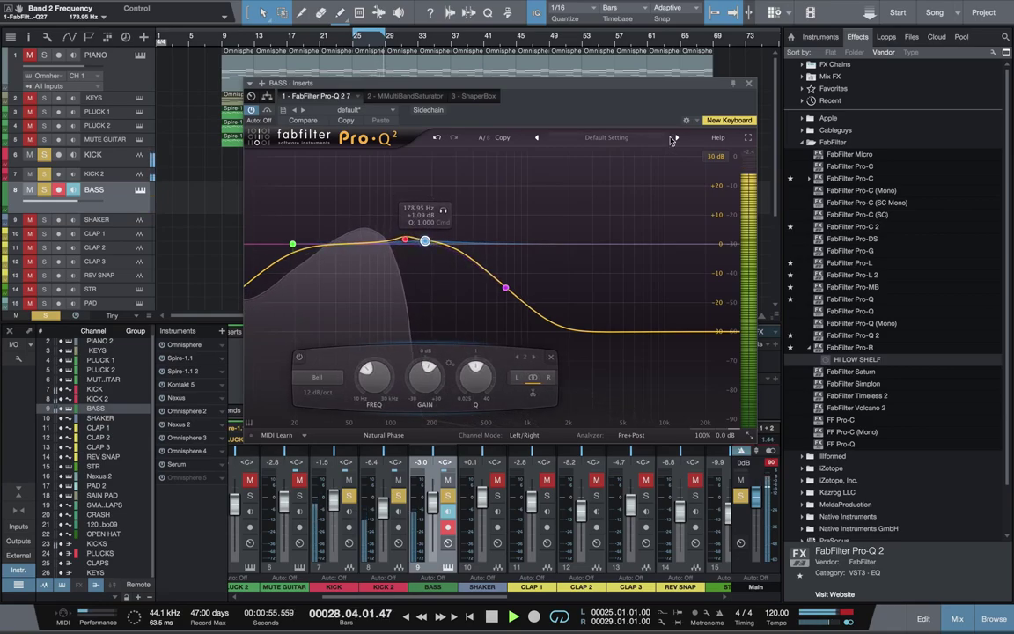
pyautogui.click(748, 82)
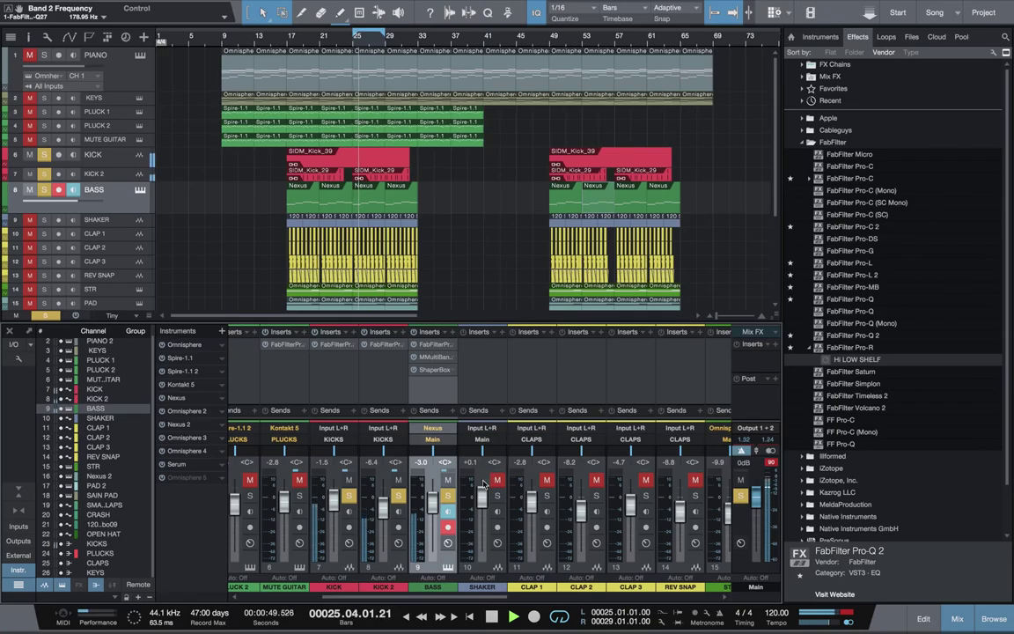
# Insert FabFilter Pro-C as the second effect on the BASS channel and set its attack to about 38.7 ms.
pyautogui.moveTo(869, 179); pyautogui.dragTo(431, 355)
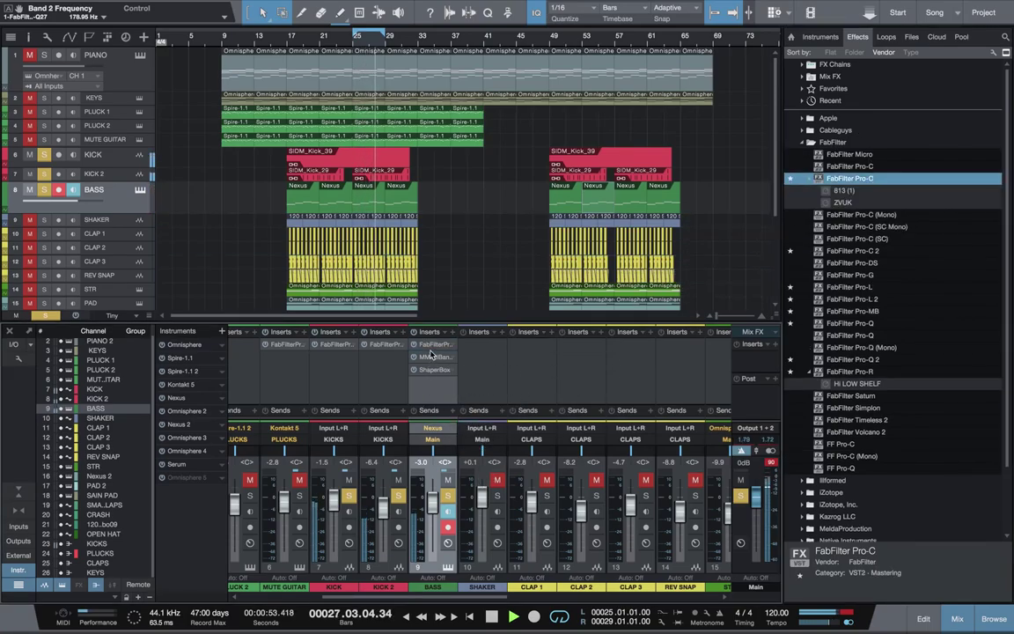
pyautogui.moveTo(462, 213); pyautogui.dragTo(461, 153)
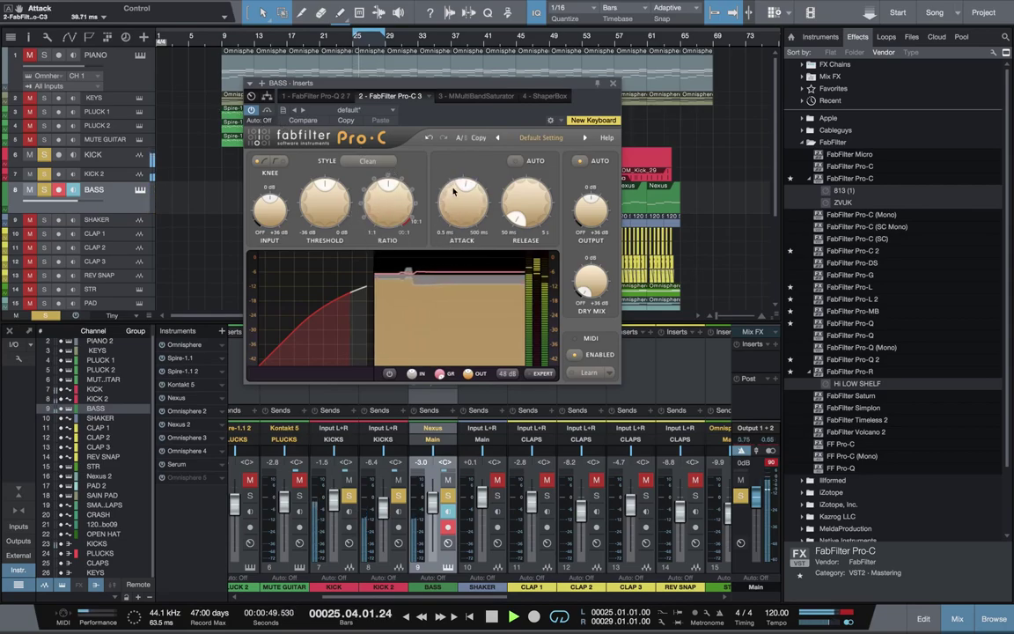
pyautogui.click(611, 86)
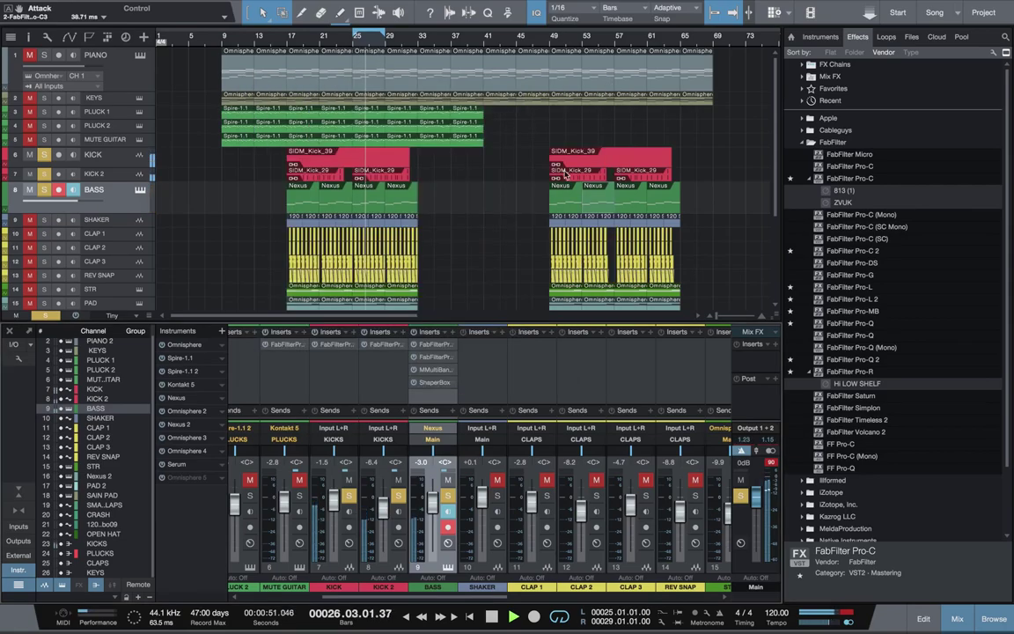
# Blend in dry signal on the BASS Pro-C, raise its threshold slightly and set the output level to about +1.04 dB.
pyautogui.click(434, 358)
pyautogui.moveTo(587, 267); pyautogui.dragTo(588, 285)
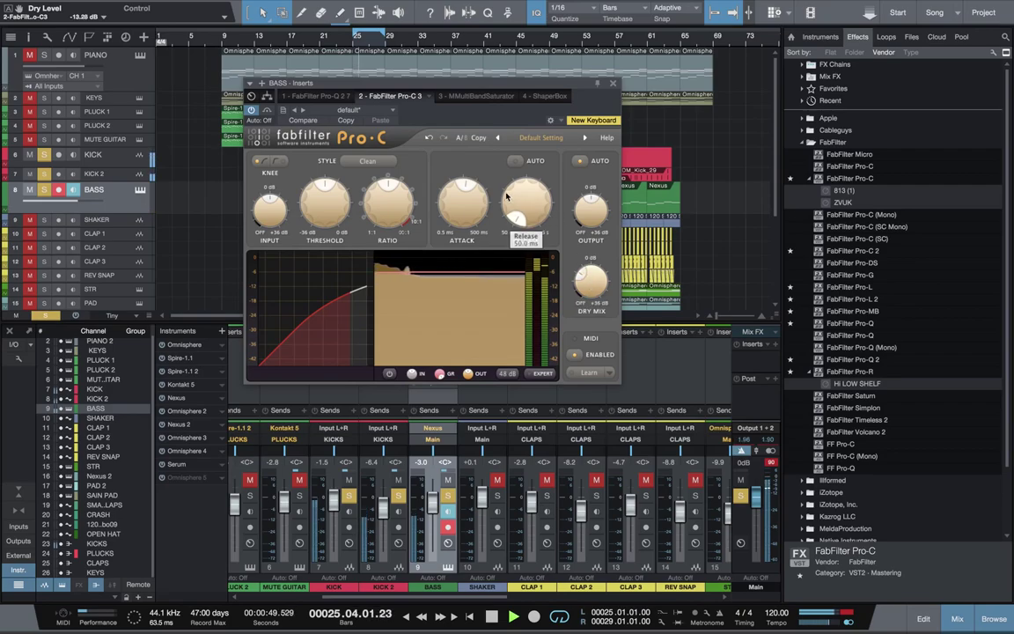
pyautogui.click(384, 207)
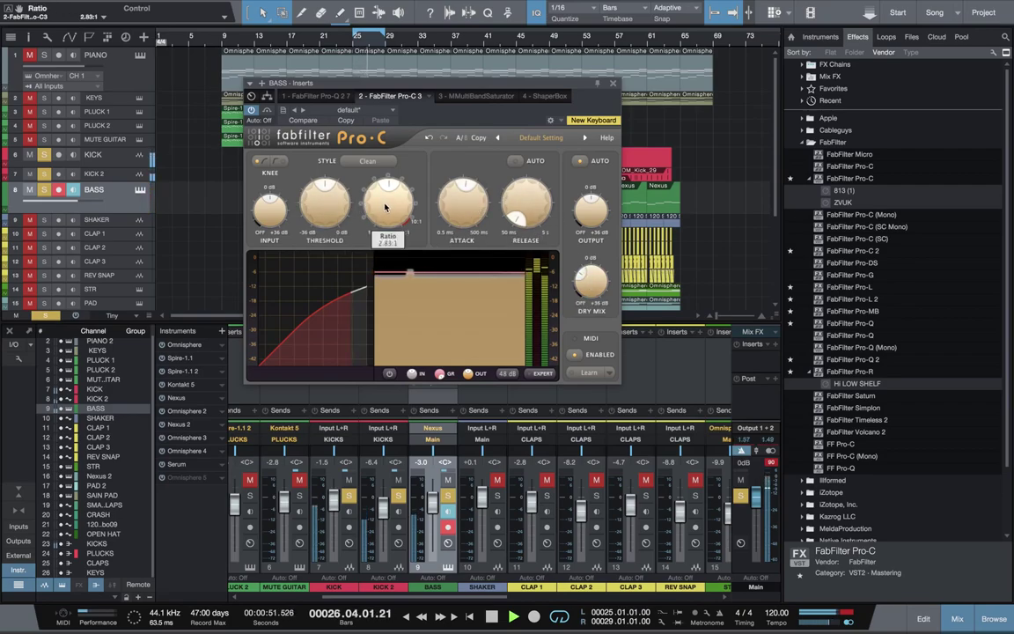
pyautogui.moveTo(334, 219); pyautogui.dragTo(334, 216)
pyautogui.moveTo(604, 290); pyautogui.dragTo(598, 284)
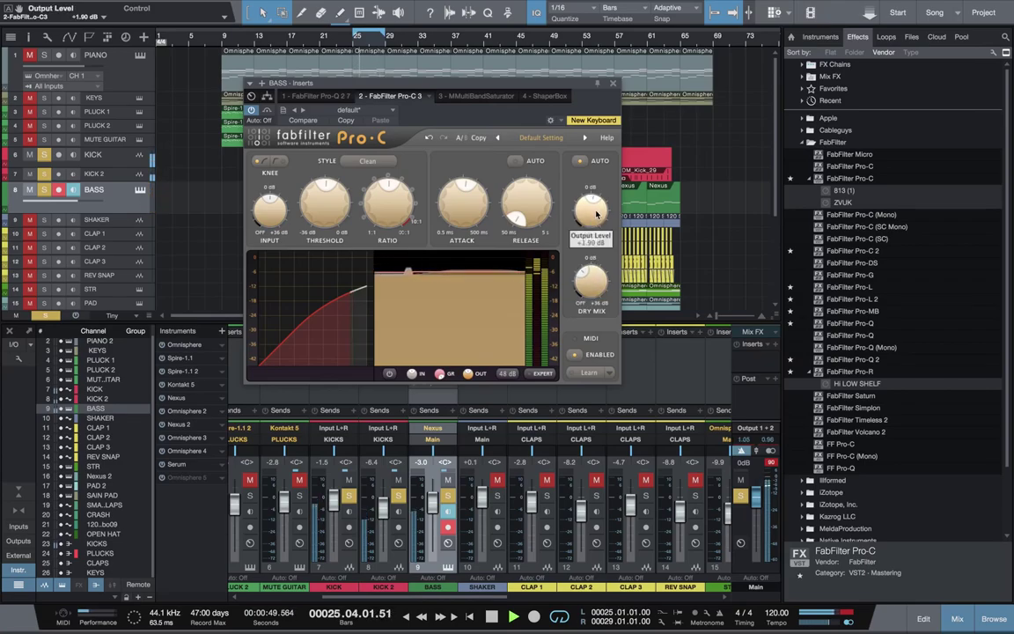
pyautogui.moveTo(595, 216); pyautogui.dragTo(595, 219)
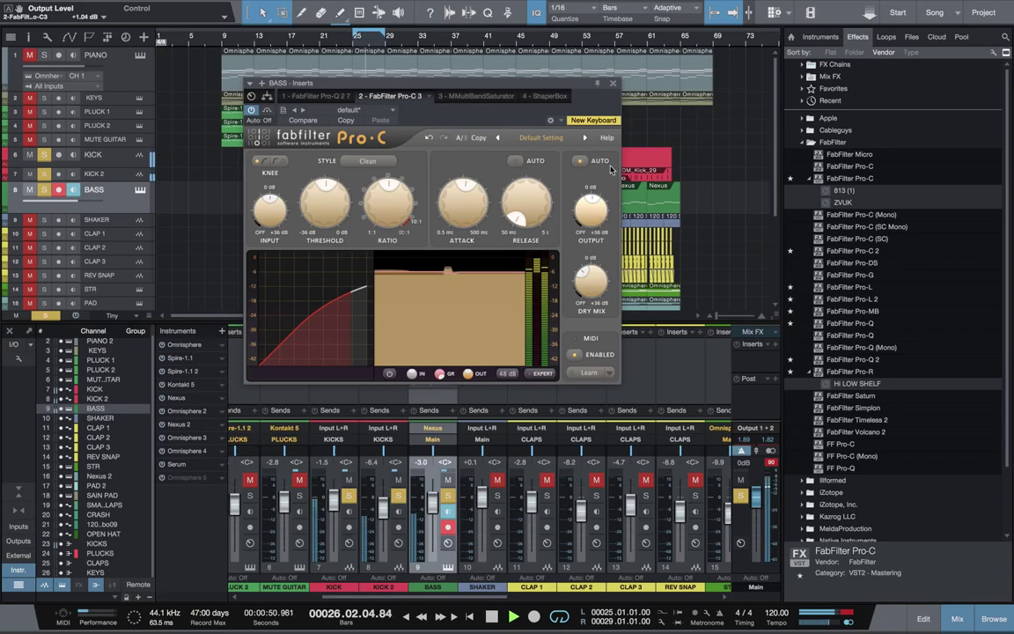
pyautogui.click(612, 83)
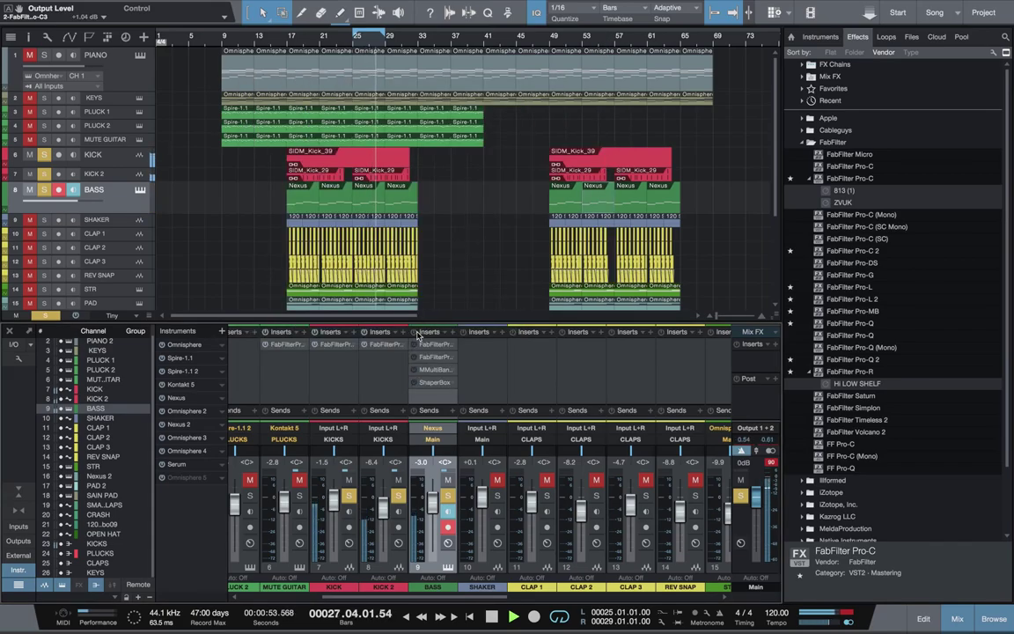
# Turn off all solos and set the Mid Mix of the BASS channel's ShaperBox to about 51%.
pyautogui.press('space')
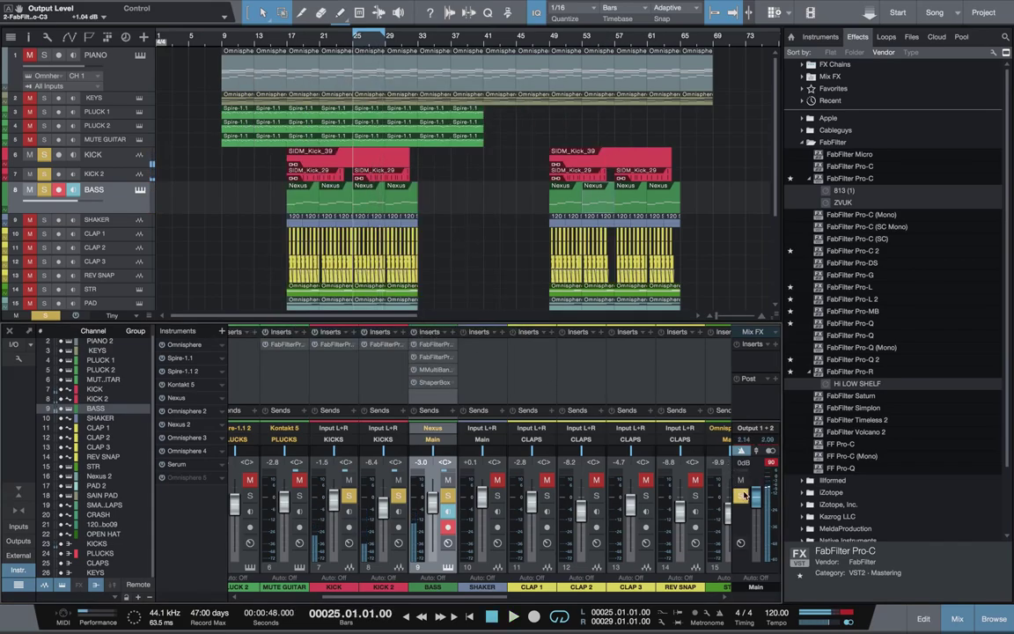
pyautogui.click(742, 496)
pyautogui.press('space')
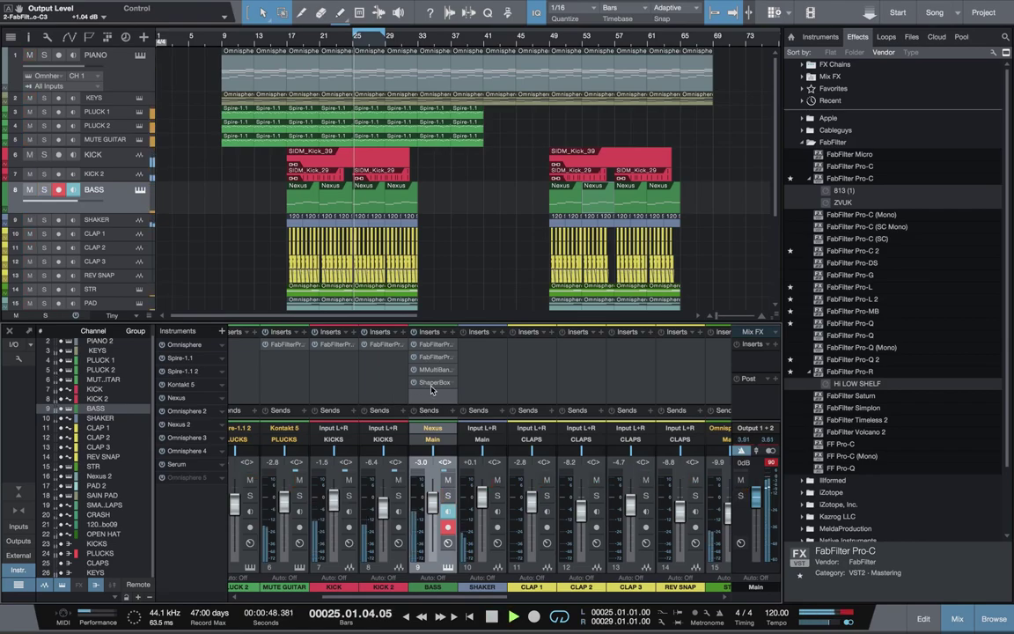
pyautogui.click(434, 382)
pyautogui.moveTo(738, 155); pyautogui.dragTo(738, 148)
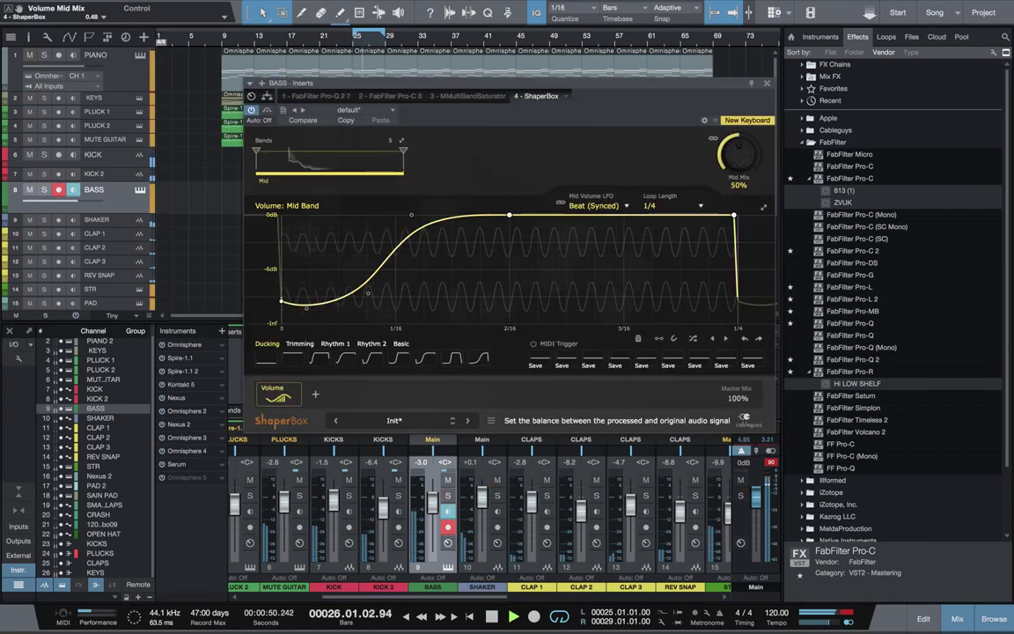
pyautogui.click(766, 86)
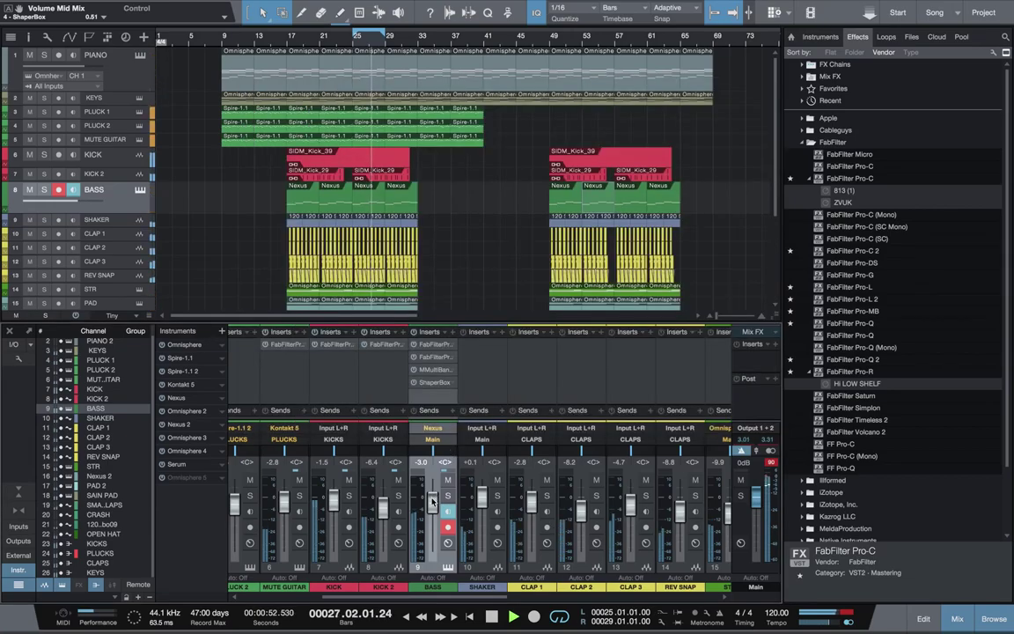
# Set the BASS channel's volume to -2.1 dB, balancing it against the soloed KICK and KICK 2, and save the song.
pyautogui.moveTo(433, 504); pyautogui.dragTo(433, 500)
pyautogui.hotkey('ctrl', 's')
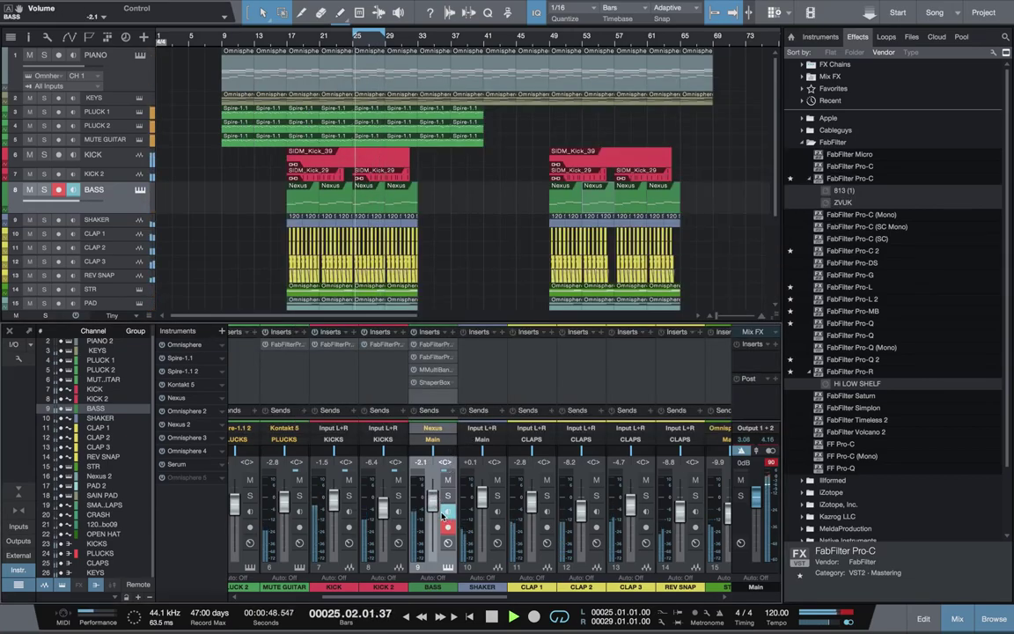
pyautogui.click(349, 496)
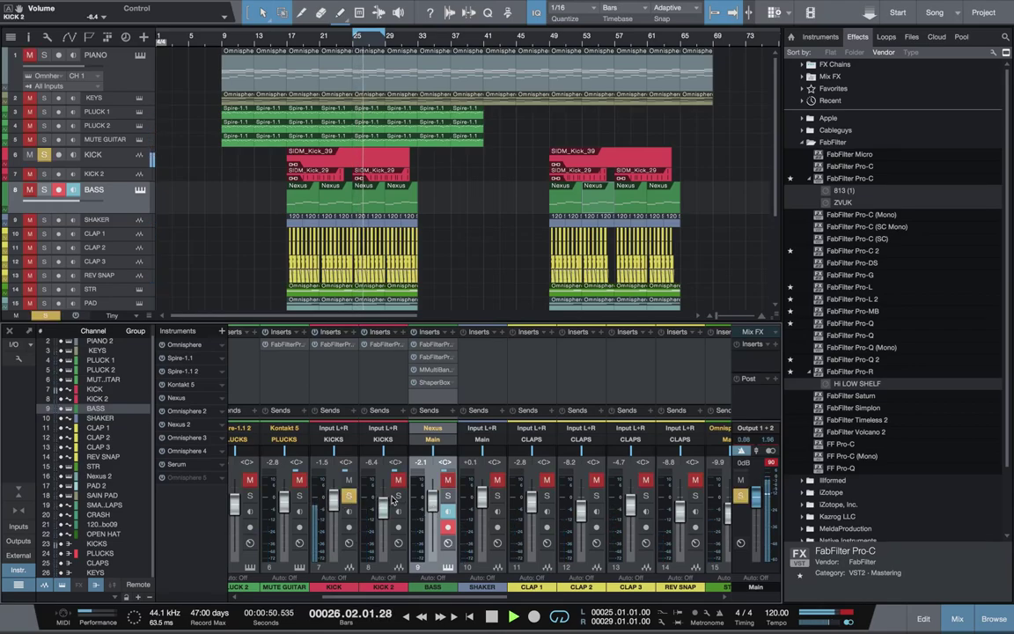
pyautogui.click(397, 497)
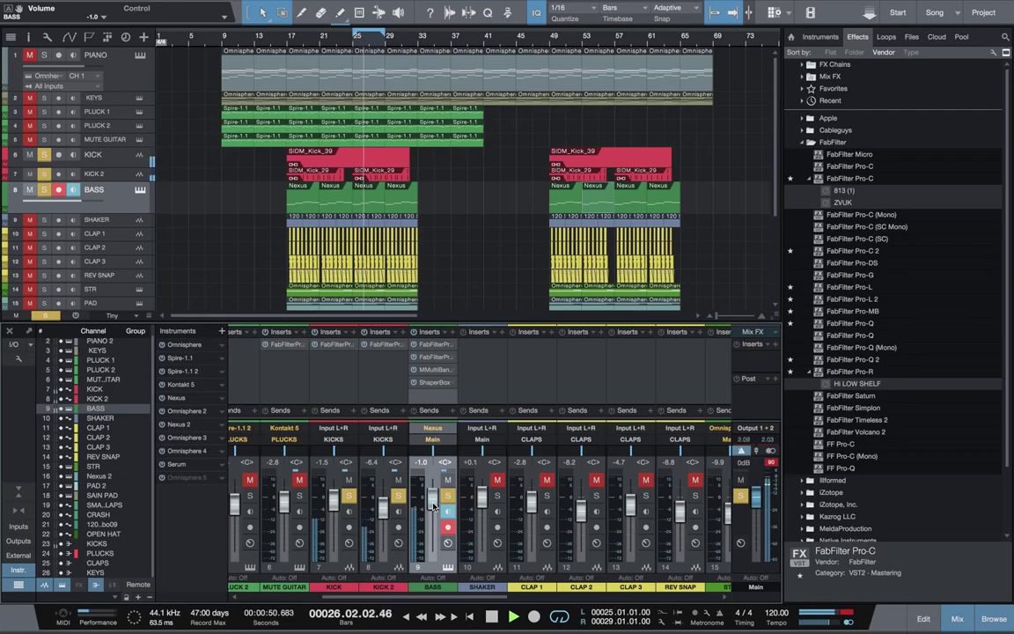
pyautogui.moveTo(432, 503); pyautogui.dragTo(433, 507)
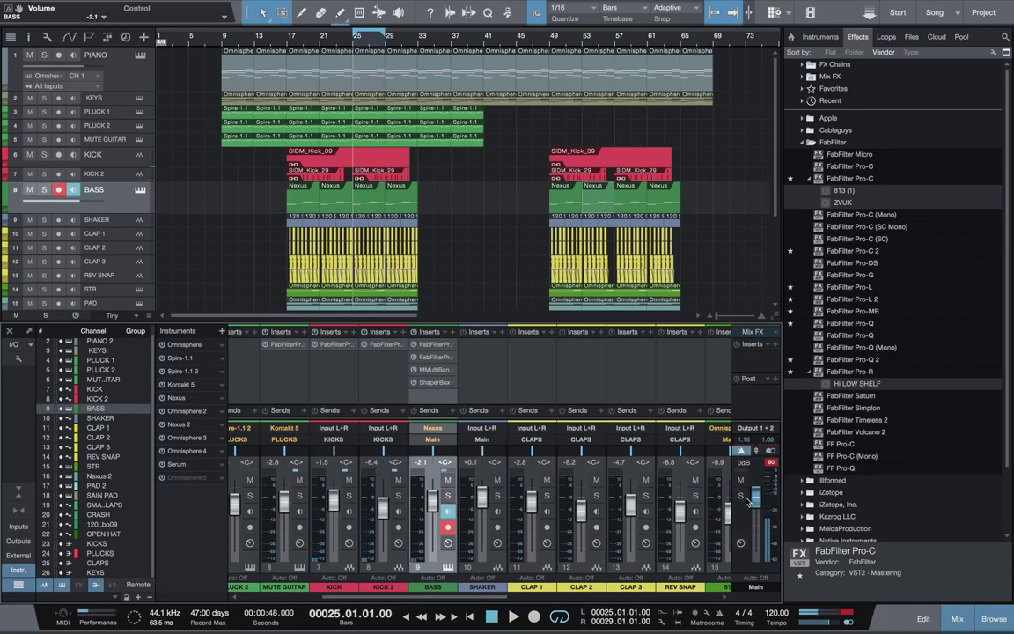
# Hide the mixer and move the SHAKER track below REV SNAP in the track list.
pyautogui.press('F3')
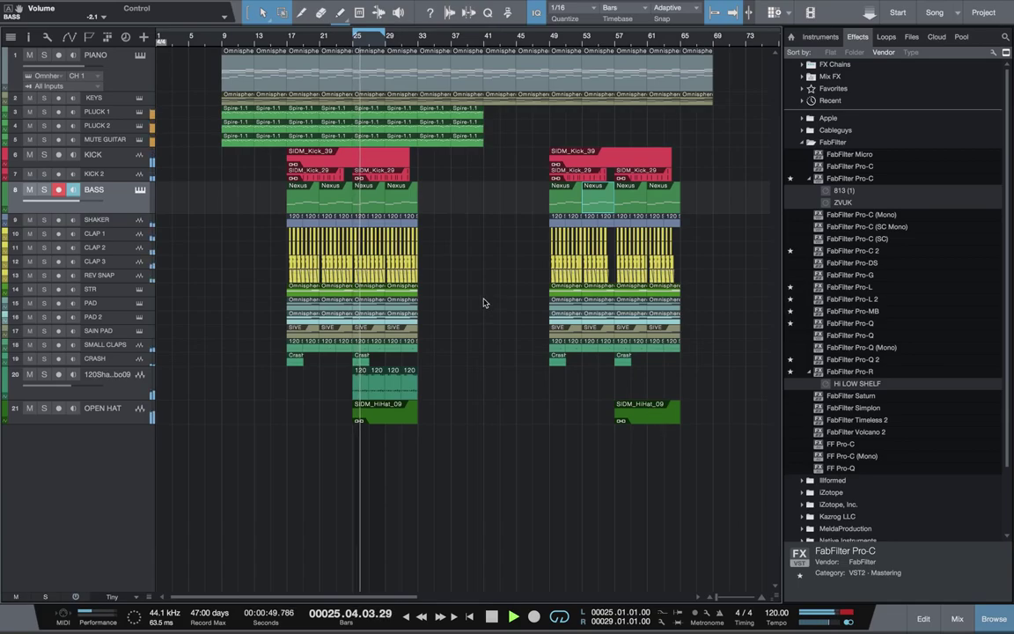
pyautogui.click(130, 220)
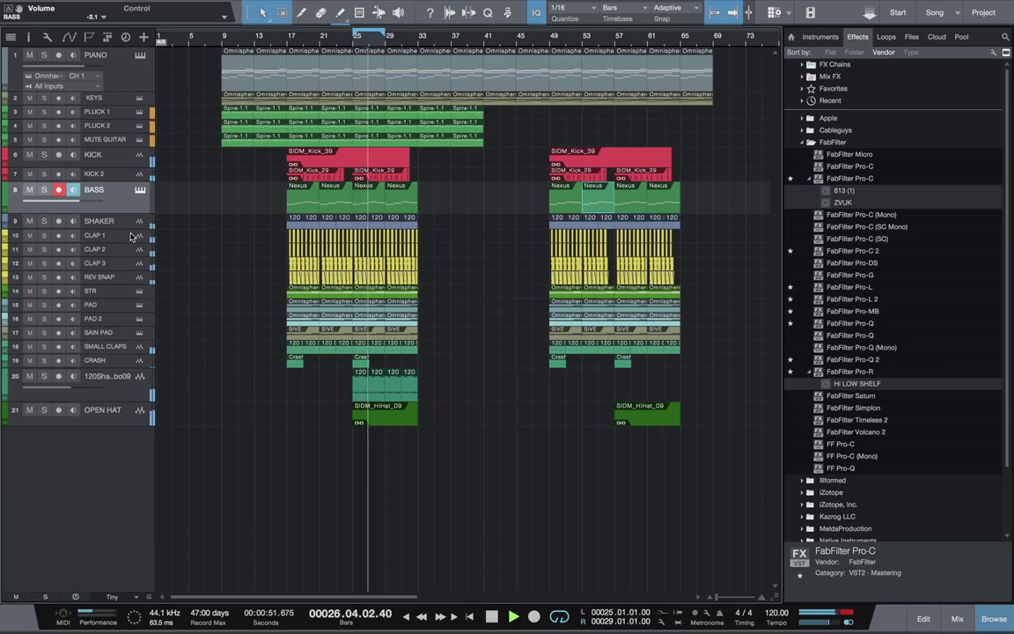
pyautogui.moveTo(130, 284); pyautogui.dragTo(131, 290)
# Audition the clap and snap tracks in solo, leaving CLAP 1 selected as the only soloed track.
pyautogui.click(44, 220)
pyautogui.click(44, 233)
pyautogui.click(44, 248)
pyautogui.click(44, 261)
pyautogui.click(44, 233)
pyautogui.click(44, 248)
pyautogui.click(44, 261)
pyautogui.click(99, 221)
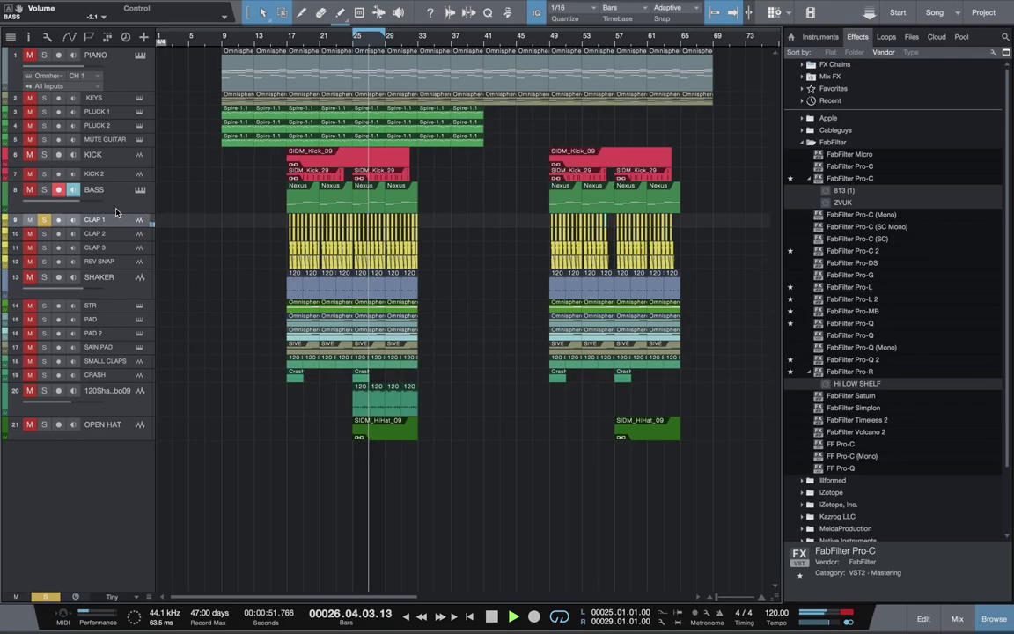
# Show the mixer, insert FabFilter Pro-Q 2 on the CLAP 1 channel and set its processing mode to Natural Phase.
pyautogui.press('F3')
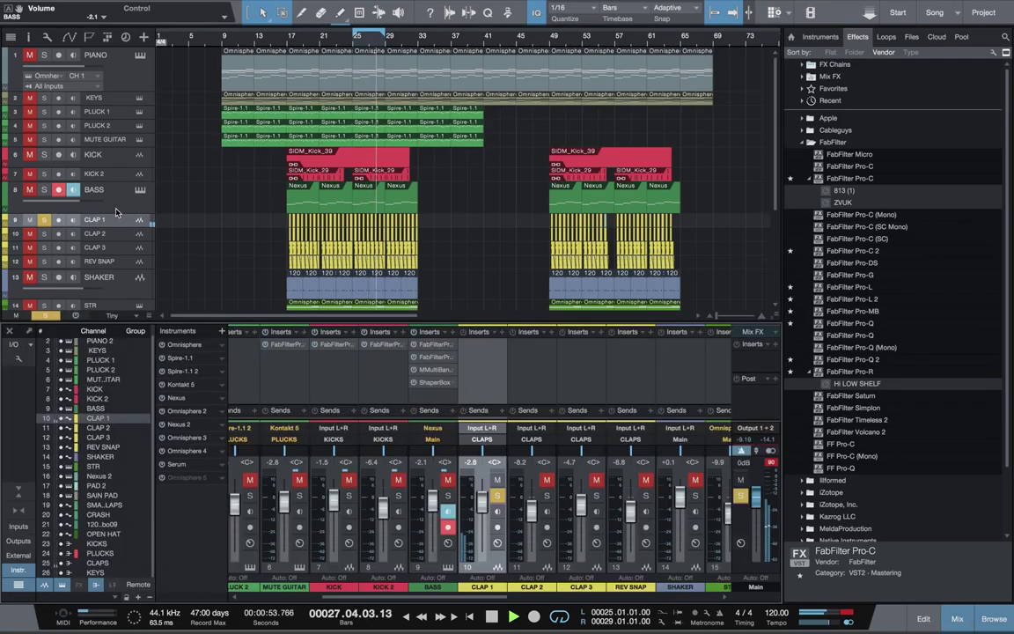
pyautogui.press('space')
pyautogui.moveTo(847, 359); pyautogui.dragTo(483, 360)
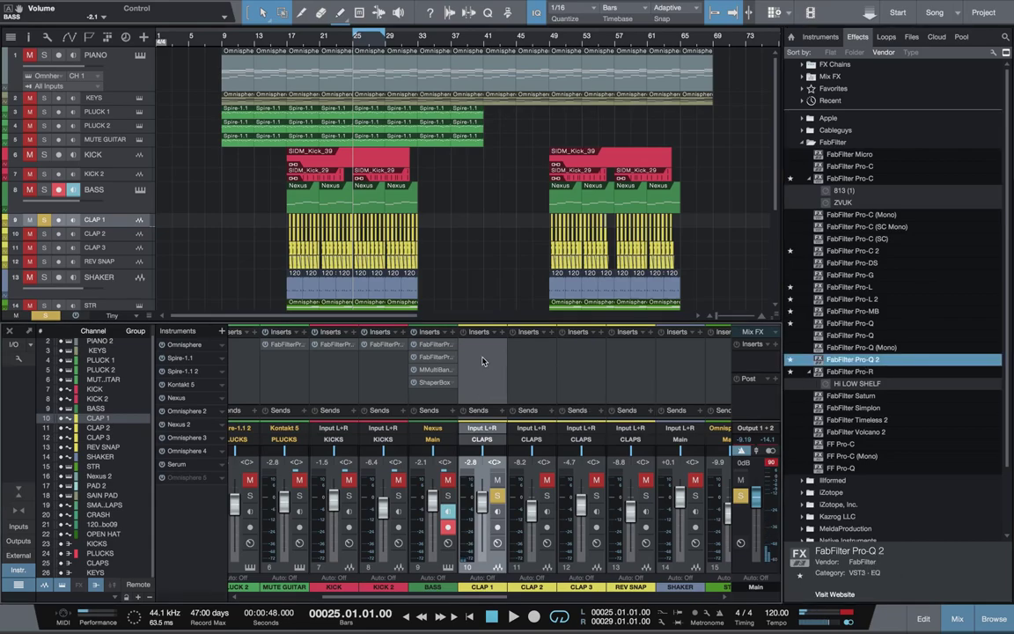
pyautogui.press('space')
pyautogui.click(384, 434)
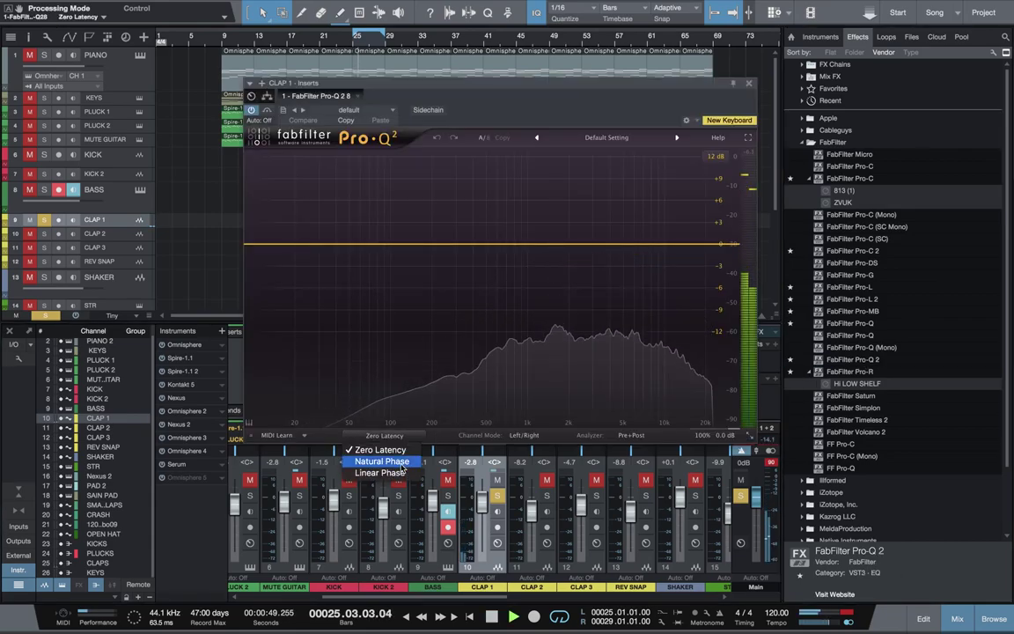
pyautogui.click(408, 461)
# Add EQ bands to the CLAP 1 Pro-Q 2, setting the lowest band's shape to Low Cut.
pyautogui.moveTo(393, 245); pyautogui.dragTo(520, 229)
pyautogui.click(283, 376)
pyautogui.click(291, 416)
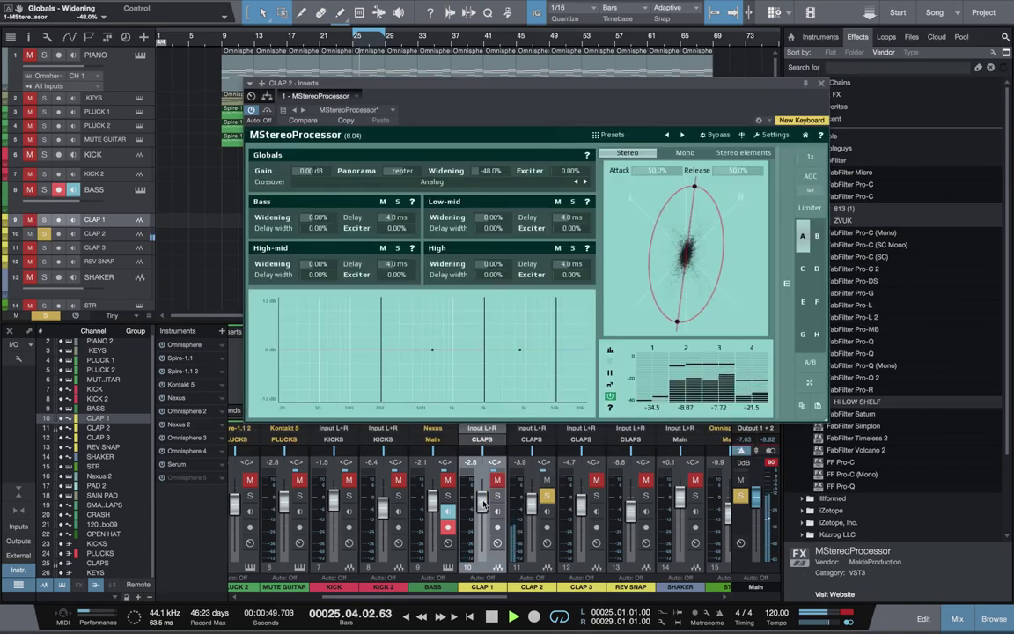
# Solo CLAP 1 together with CLAP 2 and raise the CLAP 2 volume to -2.1 dB.
pyautogui.click(498, 496)
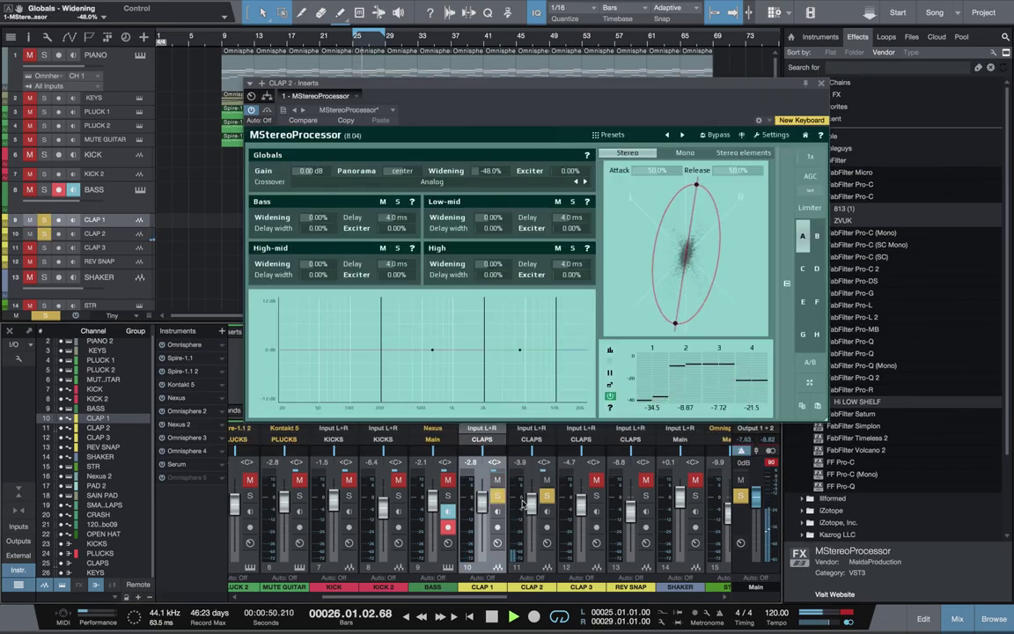
pyautogui.moveTo(532, 506); pyautogui.dragTo(532, 502)
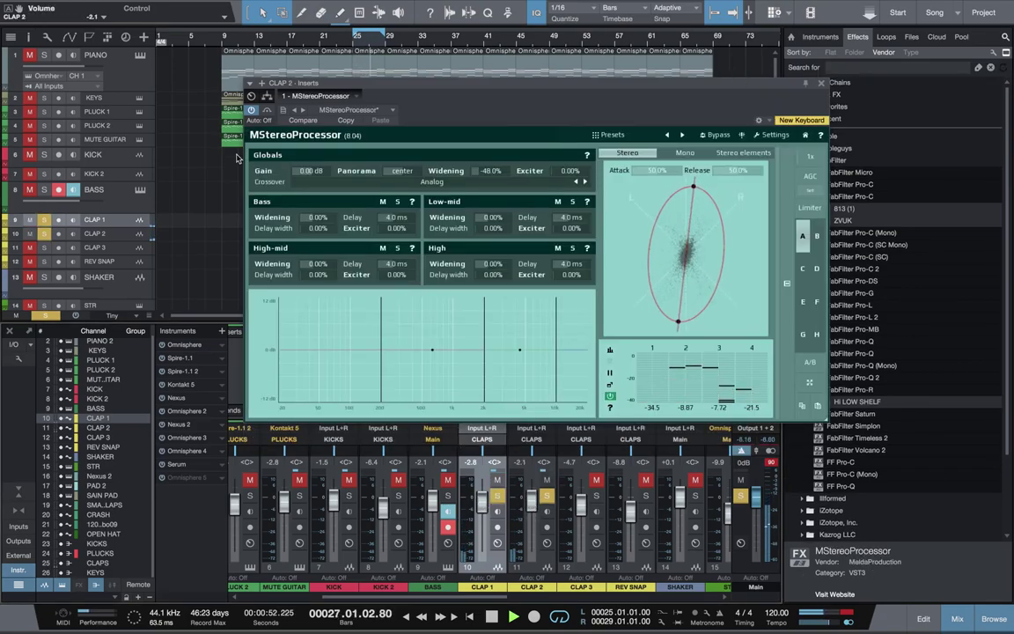
pyautogui.click(253, 110)
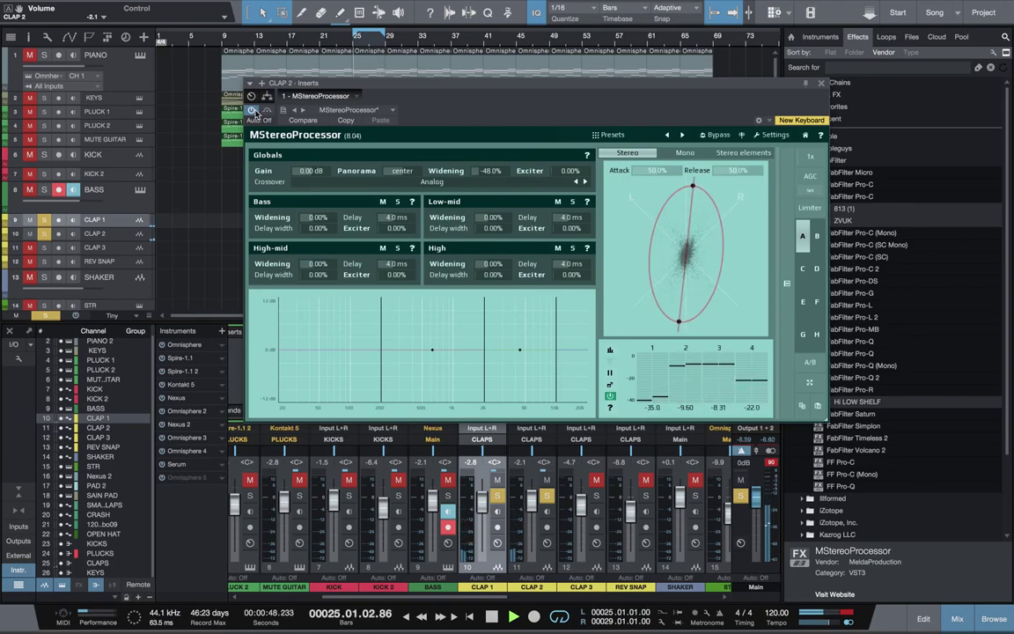
pyautogui.click(820, 83)
# Copy CLAP 1's Pro-Q 2 to CLAP 2 and retune the copy with smaller boosts and a low cut at about 216 Hz.
pyautogui.press('space')
pyautogui.moveTo(519, 355); pyautogui.dragTo(541, 359)
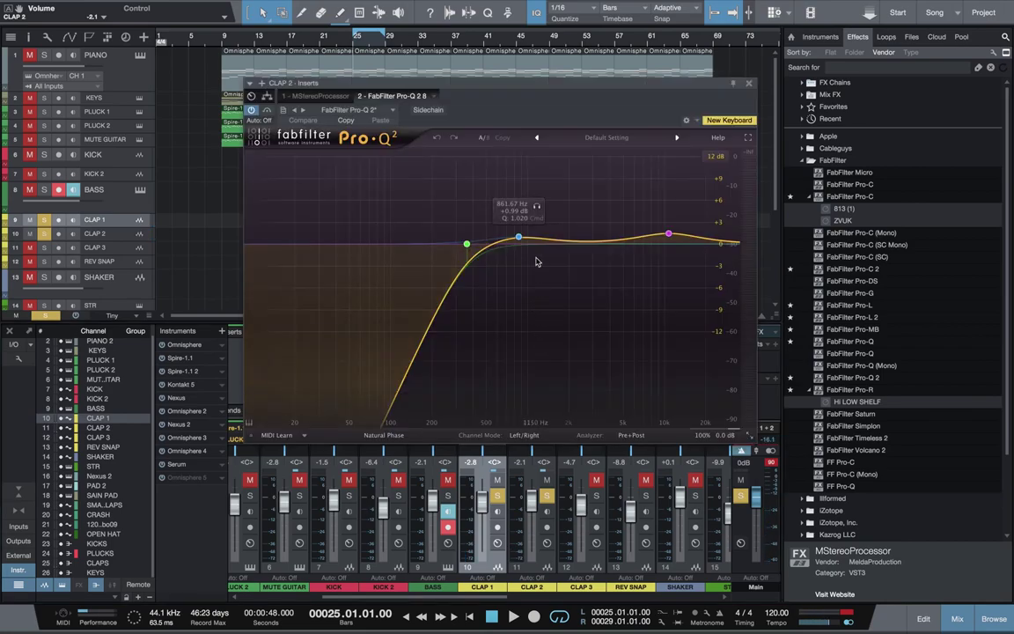
pyautogui.press('space')
pyautogui.moveTo(519, 238); pyautogui.dragTo(515, 243)
pyautogui.moveTo(668, 233); pyautogui.dragTo(667, 239)
pyautogui.moveTo(483, 222); pyautogui.dragTo(444, 227)
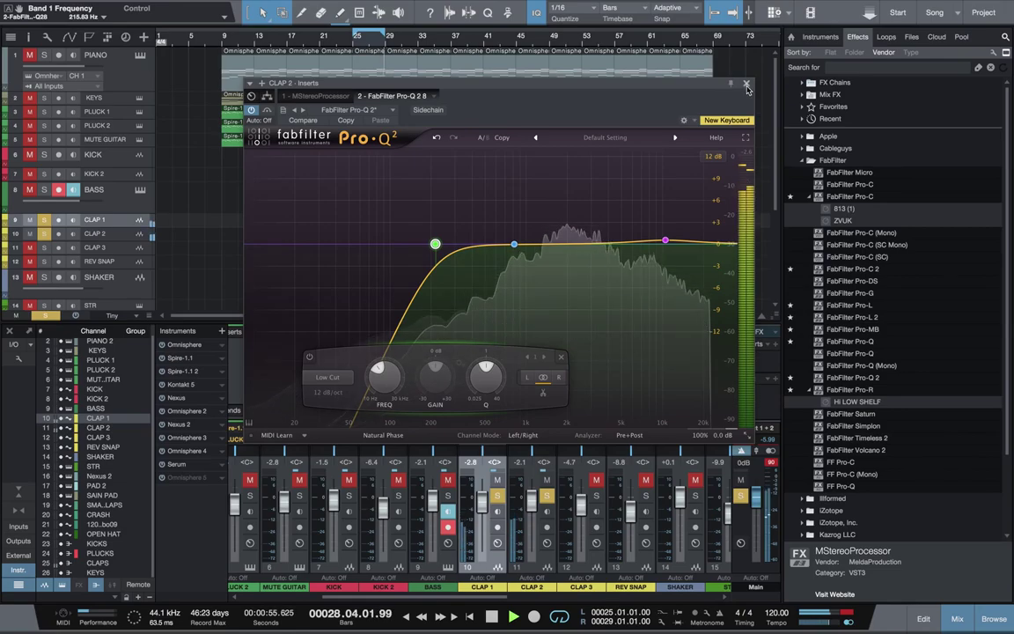
# Close the CLAP 2 EQ, solo only CLAP 3 and set its volume to -5.0 dB.
pyautogui.click(747, 85)
pyautogui.press('space')
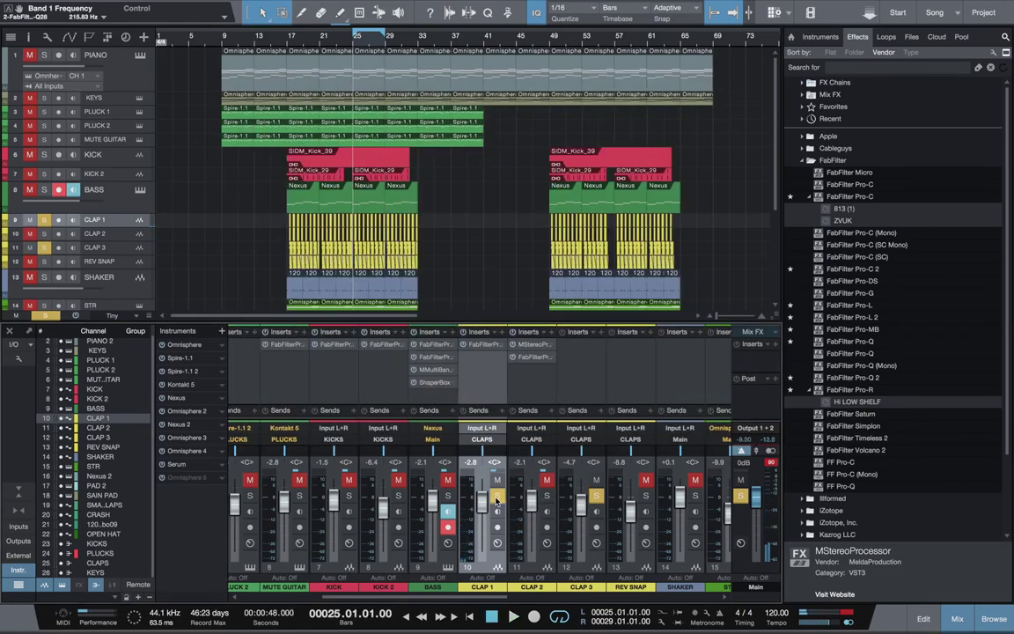
pyautogui.press('space')
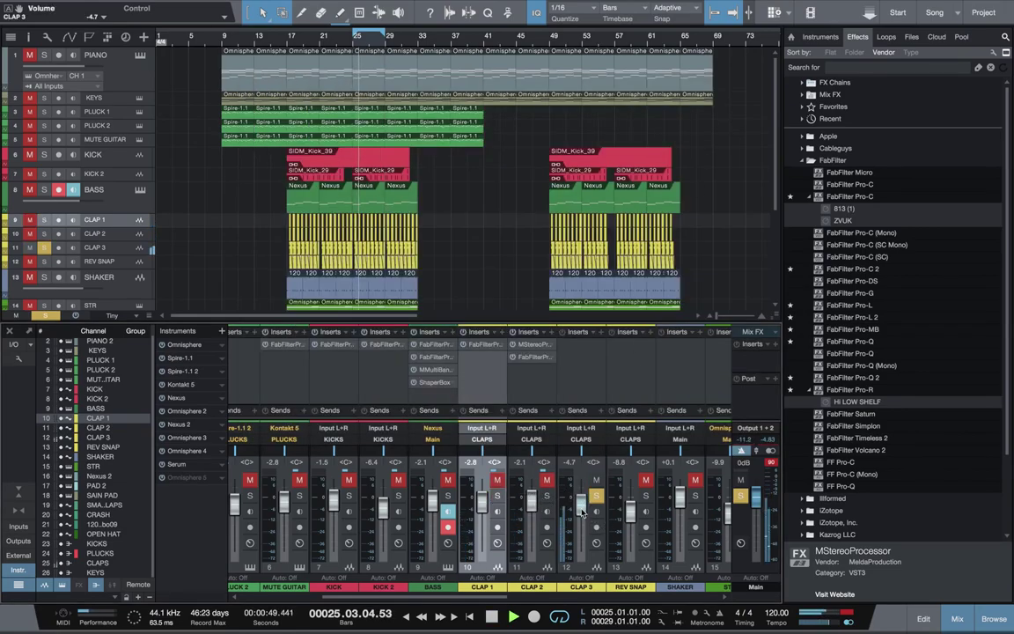
pyautogui.moveTo(581, 513); pyautogui.dragTo(581, 521)
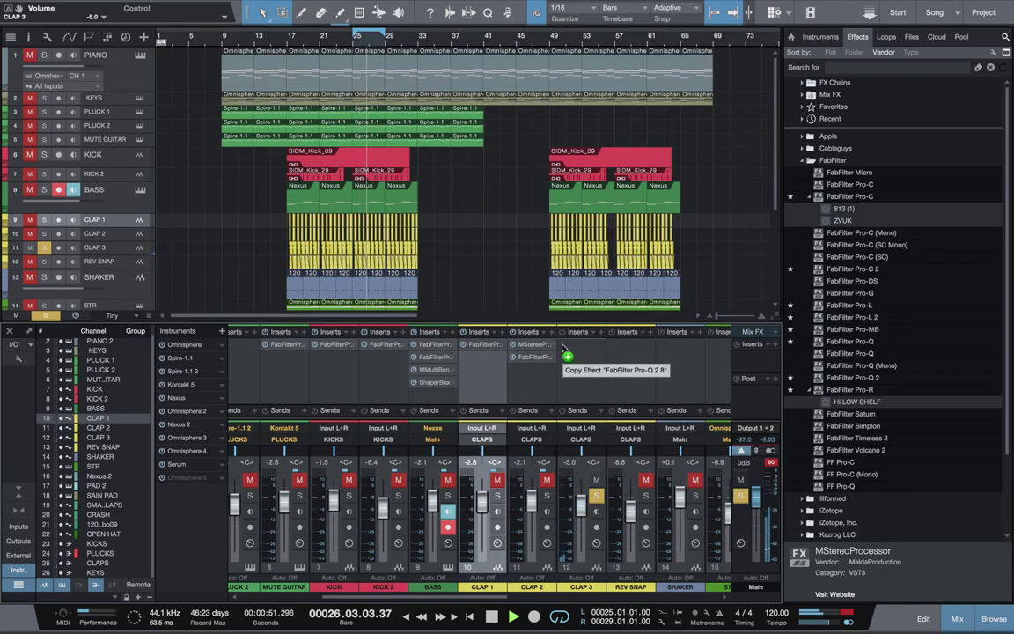
# Copy CLAP 1's Pro-Q 2 to CLAP 3, delete the middle band and retune the high band to about 3.4 kHz with almost no boost.
pyautogui.click(595, 331)
pyautogui.rightClick(516, 237)
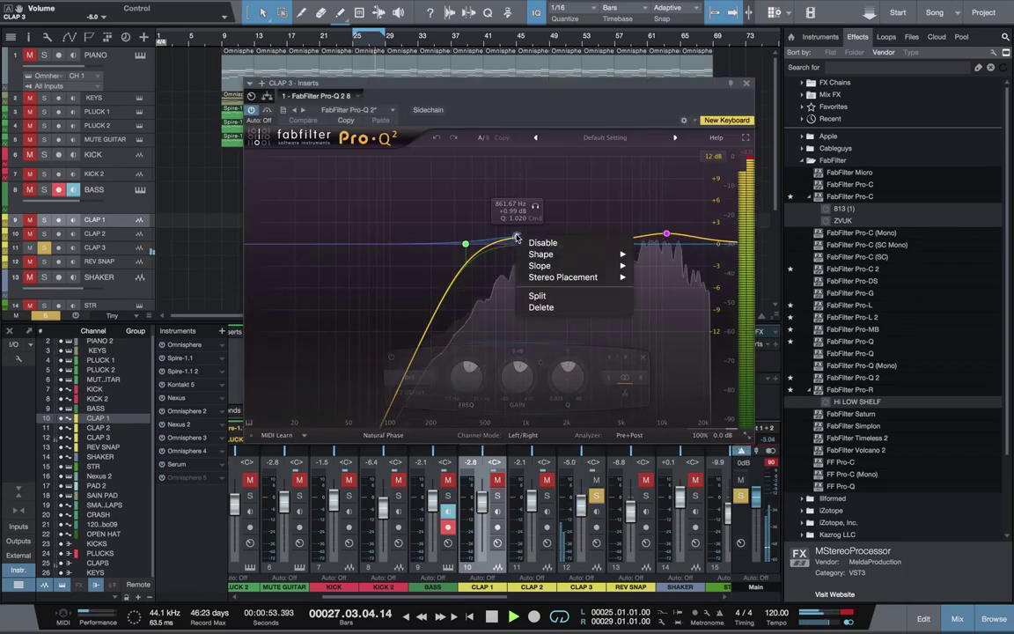
pyautogui.click(541, 307)
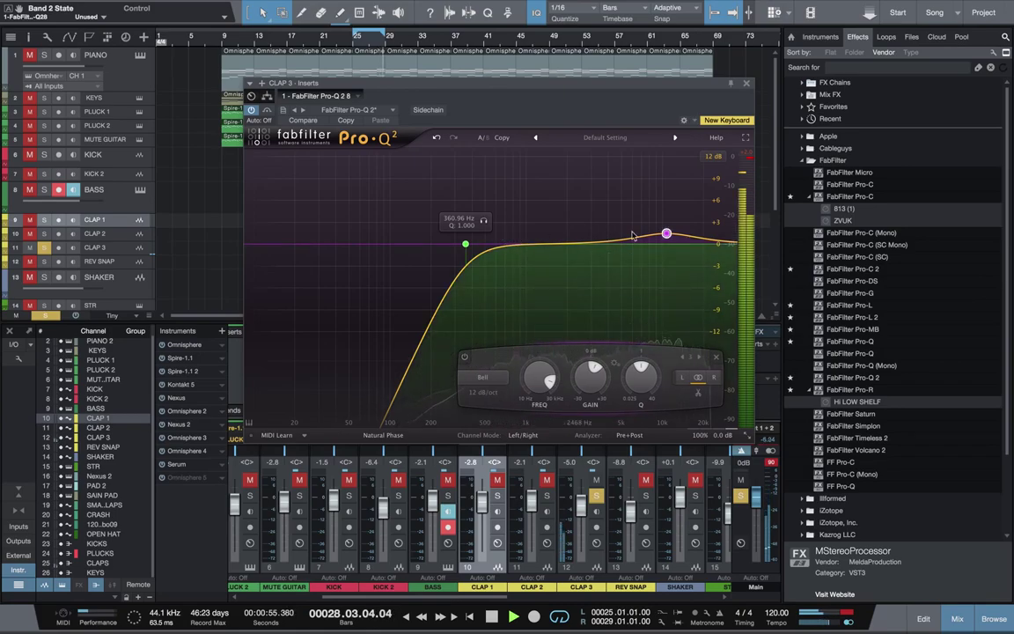
pyautogui.moveTo(668, 236); pyautogui.dragTo(600, 244)
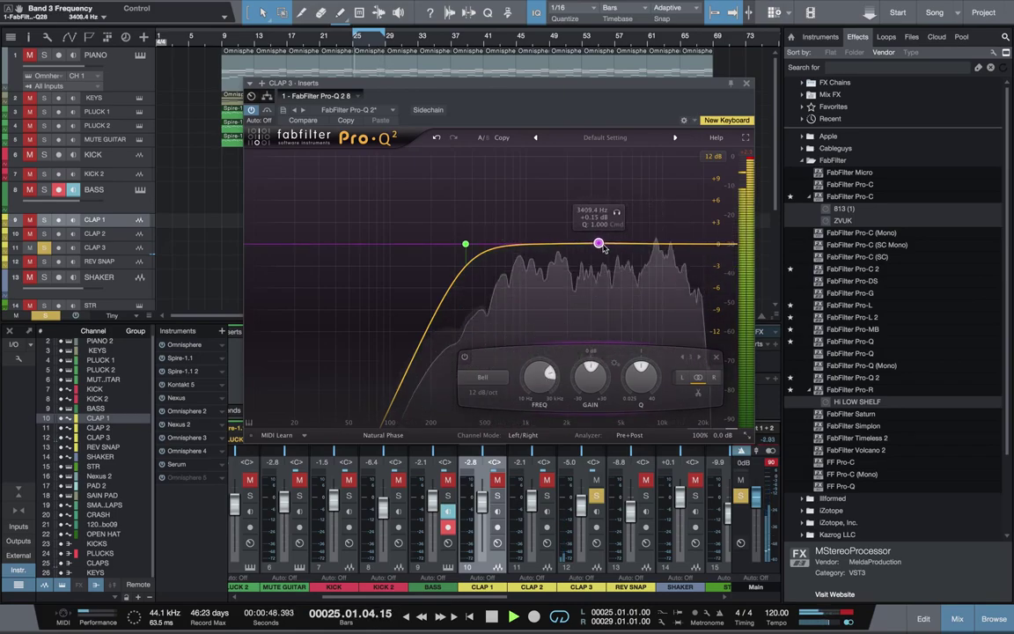
pyautogui.click(747, 85)
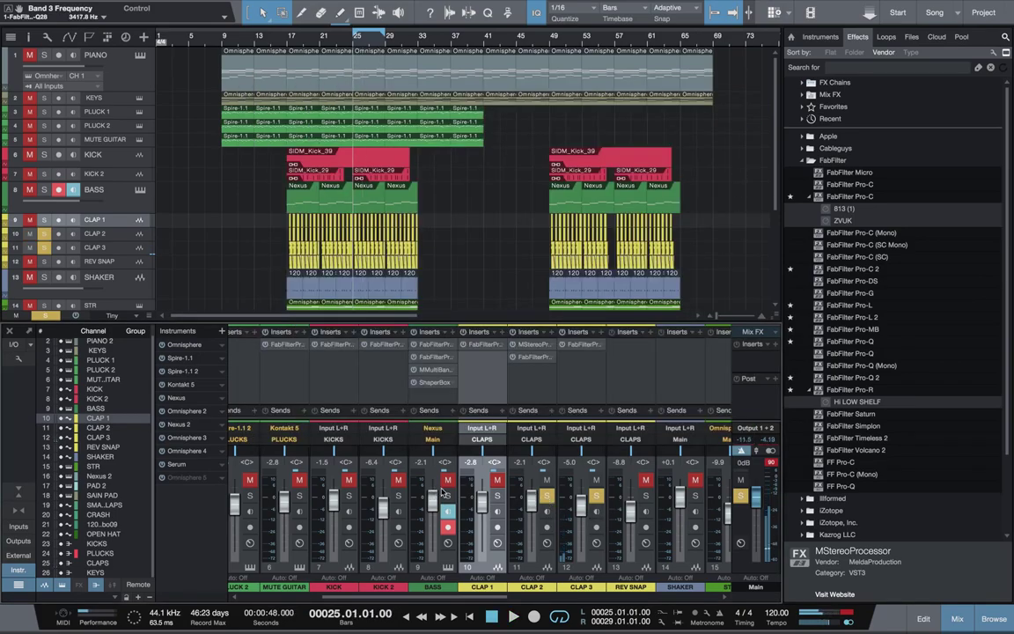
# Balance the soloed clap tracks together, setting CLAP 3 to -5.4 dB and REV SNAP to -5.0 dB.
pyautogui.moveTo(580, 515); pyautogui.dragTo(580, 499)
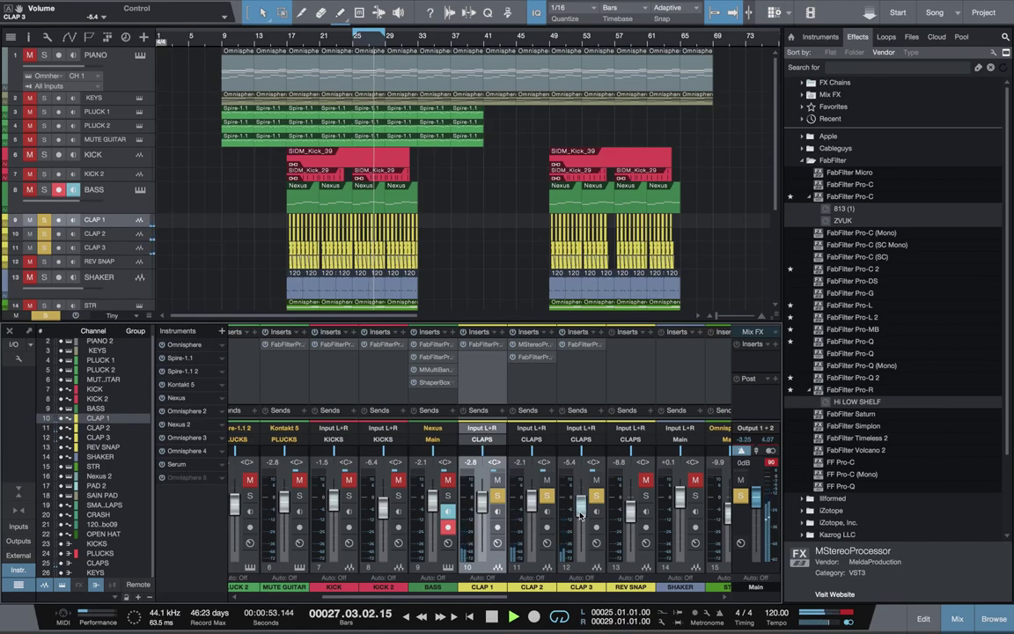
pyautogui.click(646, 496)
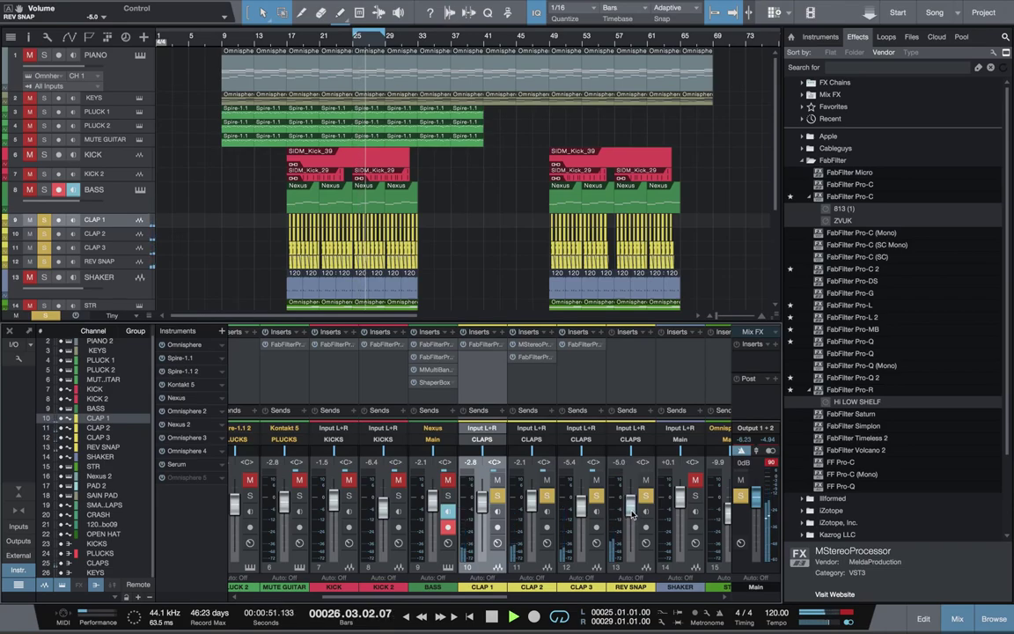
# Copy CLAP 3's Pro-Q 2 to REV SNAP, boost its upper band about 1.2 dB at 6 kHz and set the track volume to -5.7 dB.
pyautogui.click(619, 353)
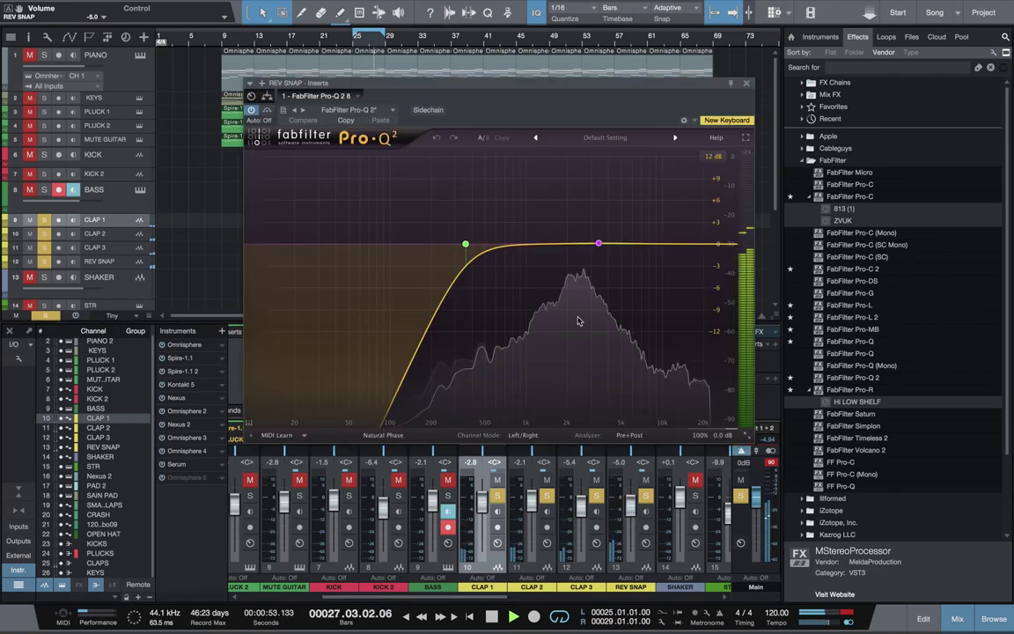
pyautogui.moveTo(602, 246); pyautogui.dragTo(632, 231)
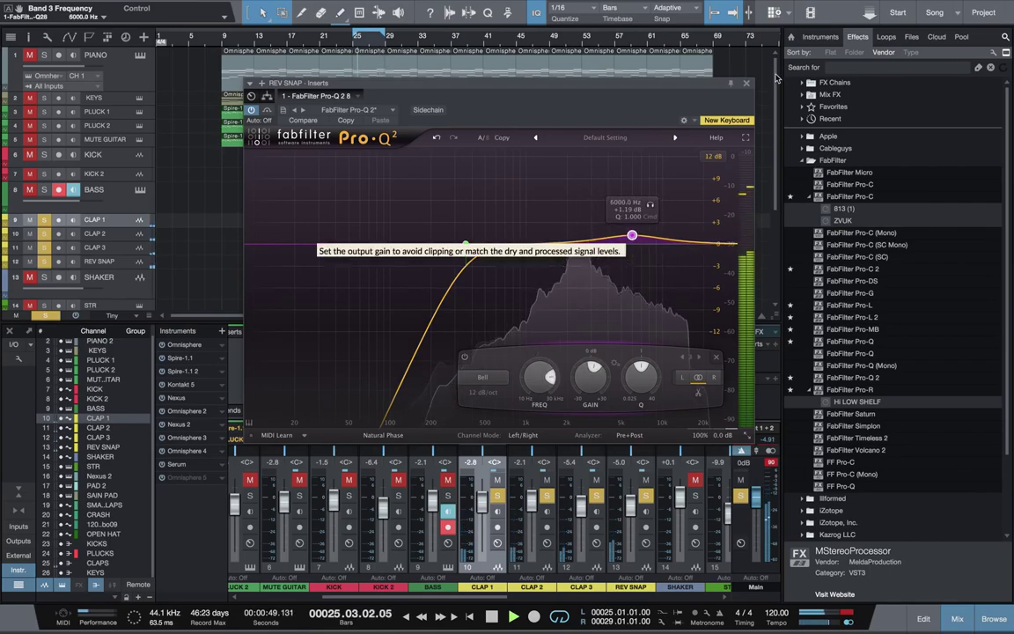
pyautogui.click(745, 83)
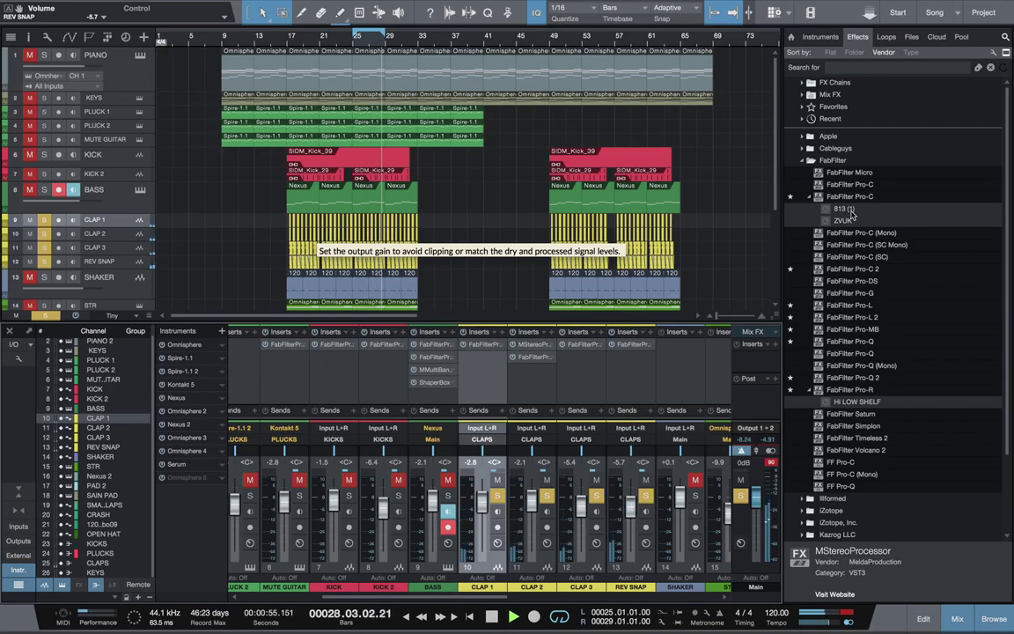
# Solo REV SNAP, insert Native Instruments Transient Master on it with Attack at 25%, and compare the sound with the effect bypassed.
pyautogui.click(802, 160)
pyautogui.press('space')
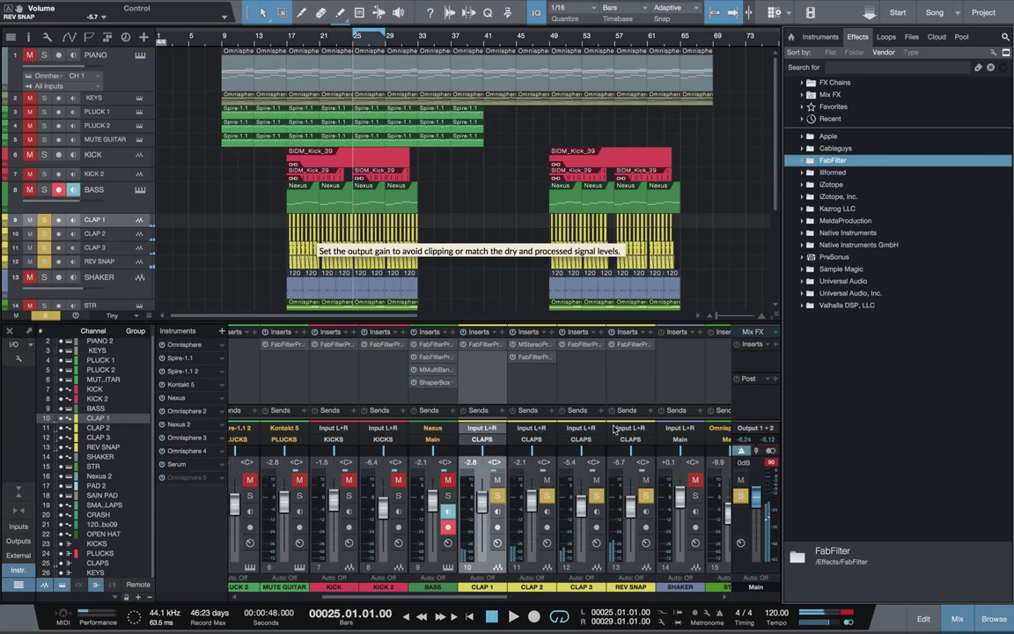
pyautogui.click(597, 496)
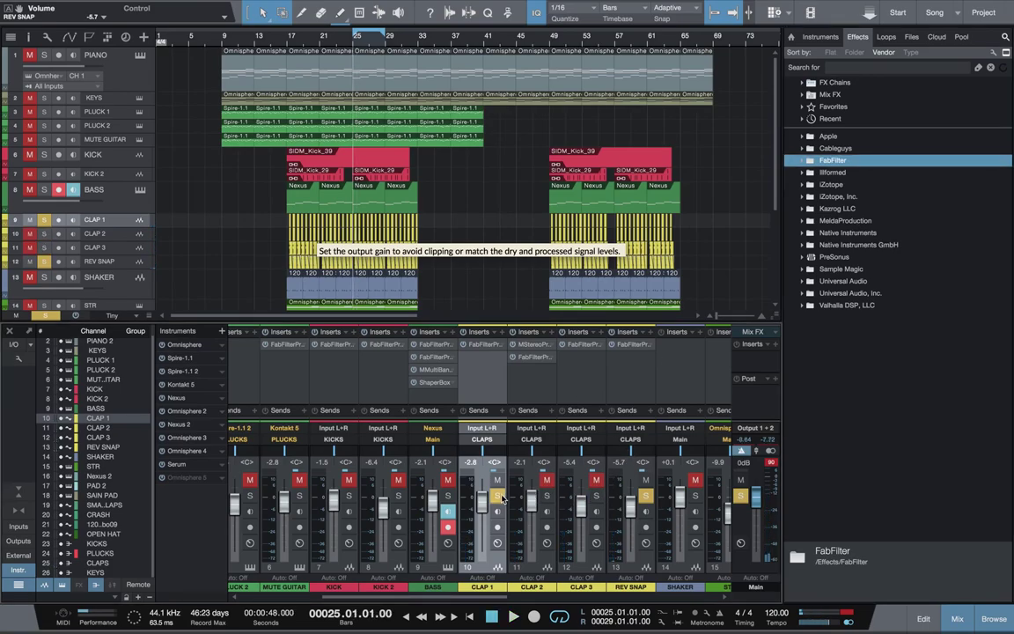
pyautogui.press('space')
pyautogui.doubleClick(868, 234)
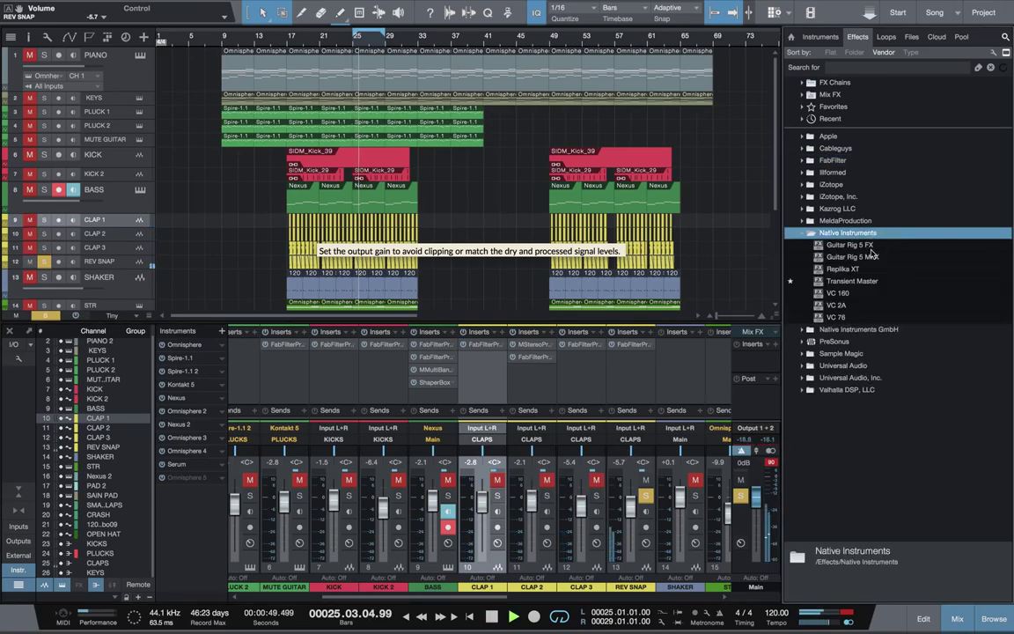
pyautogui.moveTo(850, 281); pyautogui.dragTo(631, 361)
pyautogui.moveTo(423, 213); pyautogui.dragTo(417, 166)
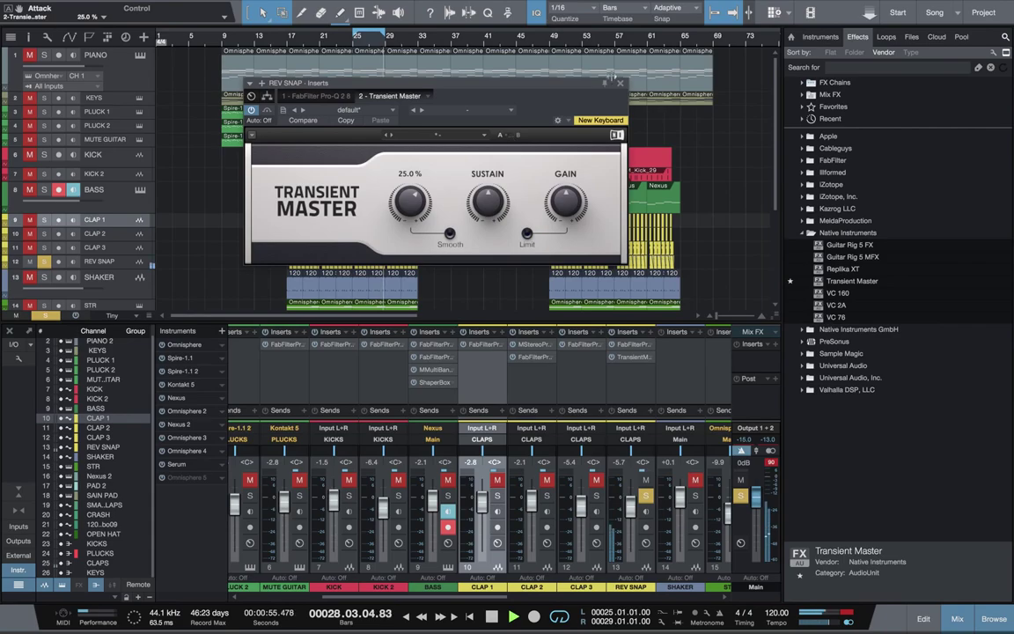
pyautogui.click(621, 84)
pyautogui.click(618, 362)
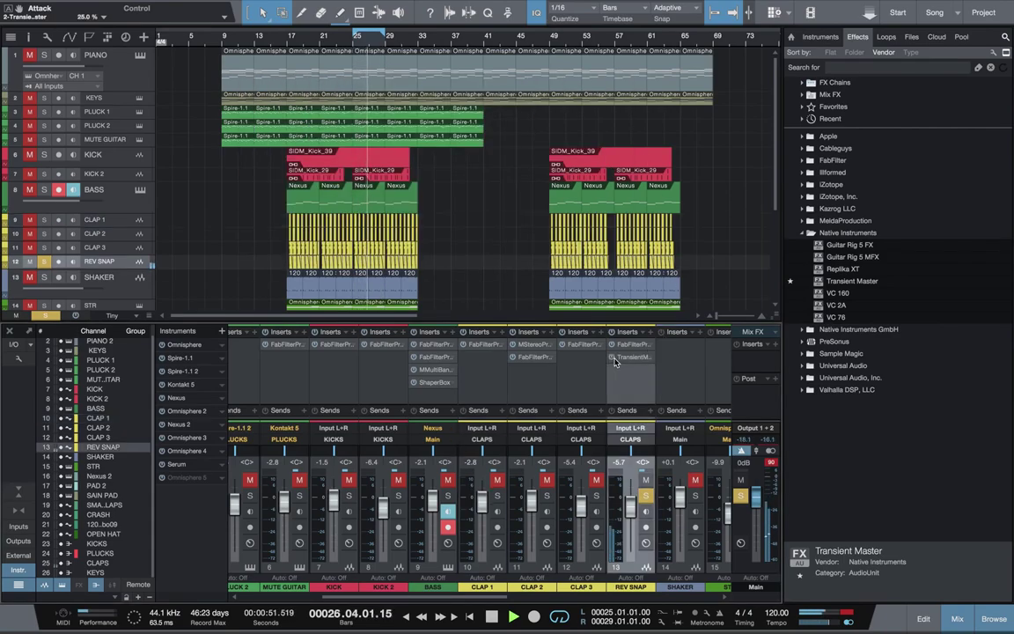
# Solo all clap tracks and REV SNAP together and set the CLAPS bus volume to -1.0 dB.
pyautogui.press('space')
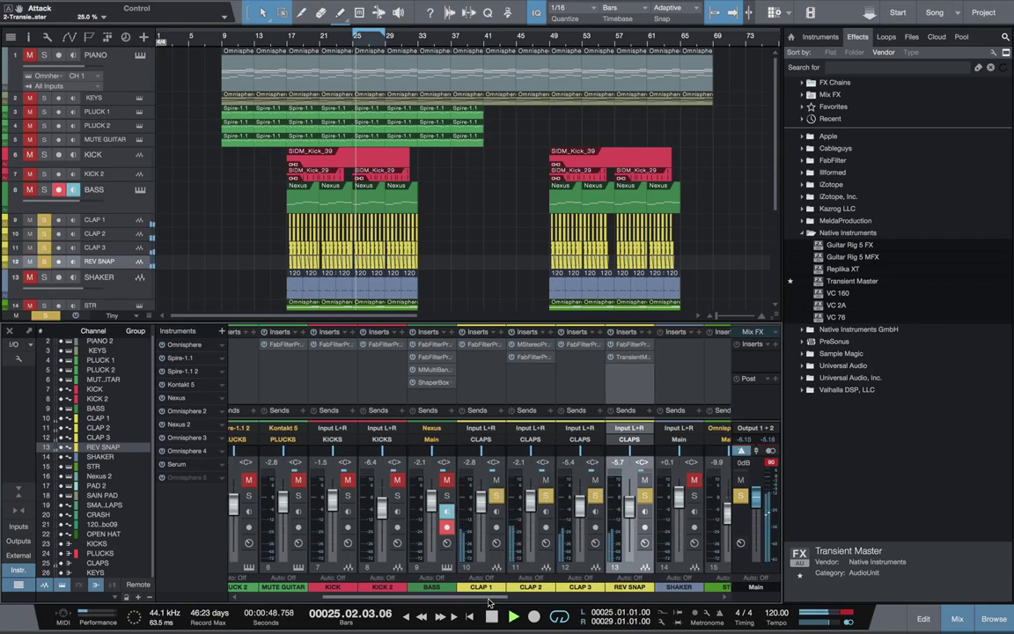
pyautogui.moveTo(499, 596); pyautogui.dragTo(850, 562)
pyautogui.moveTo(659, 508); pyautogui.dragTo(658, 510)
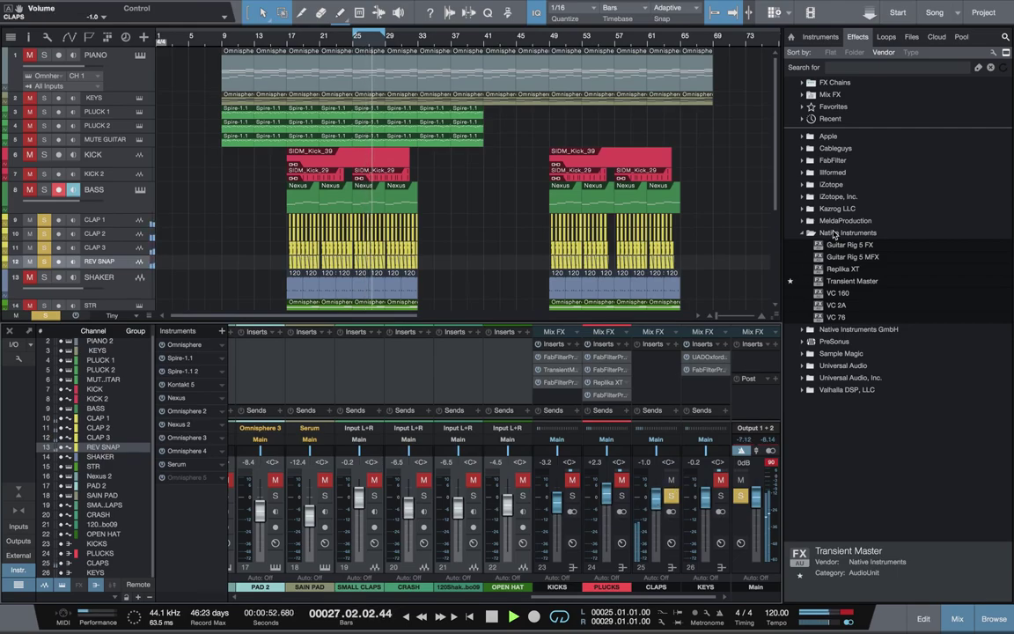
# Insert FabFilter Pro-Q 2 on the CLAPS bus.
pyautogui.doubleClick(834, 232)
pyautogui.doubleClick(845, 161)
pyautogui.click(848, 197)
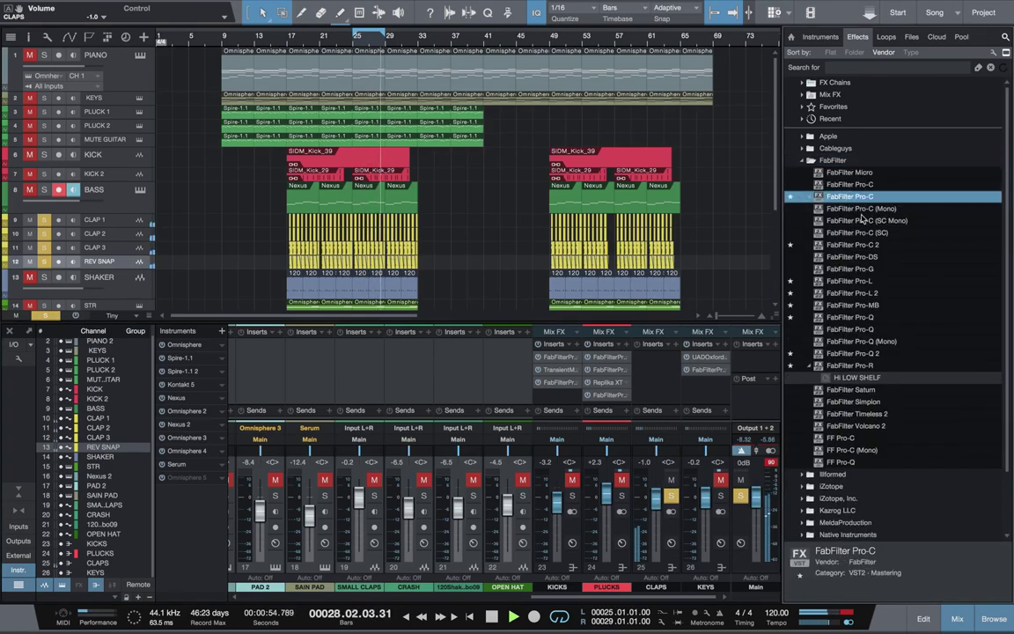
pyautogui.click(876, 353)
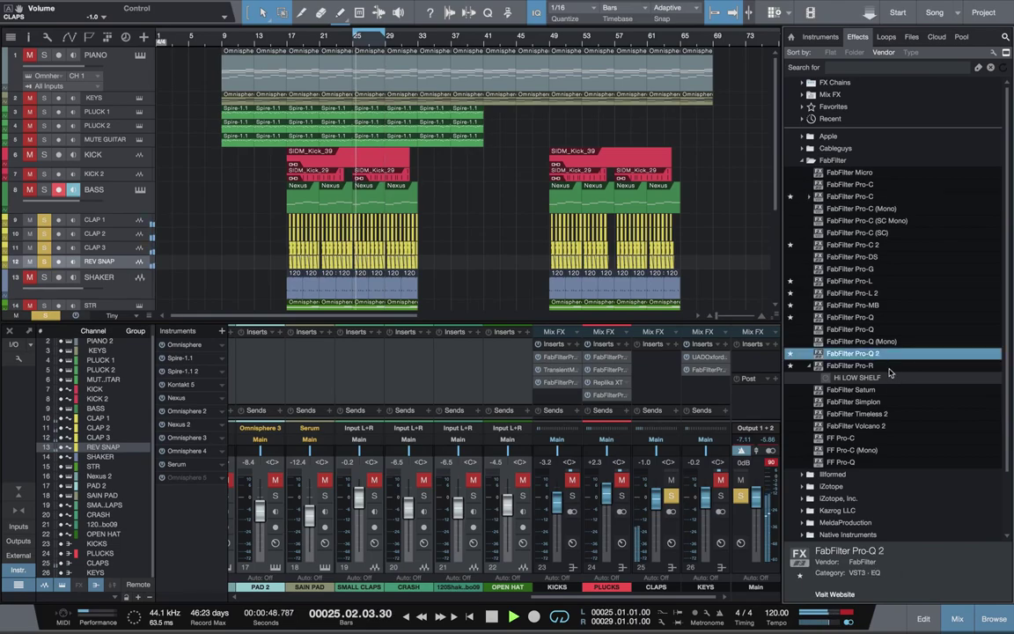
pyautogui.moveTo(875, 356); pyautogui.dragTo(653, 348)
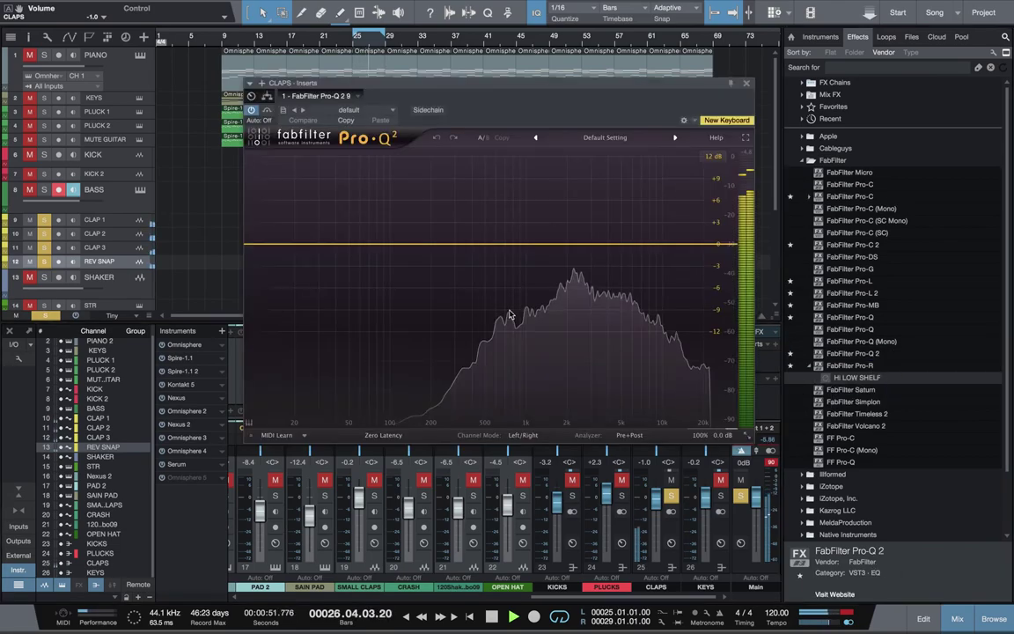
# Add a Low Cut band at about 262 Hz in the CLAPS bus Pro-Q 2.
pyautogui.click(413, 249)
pyautogui.click(304, 377)
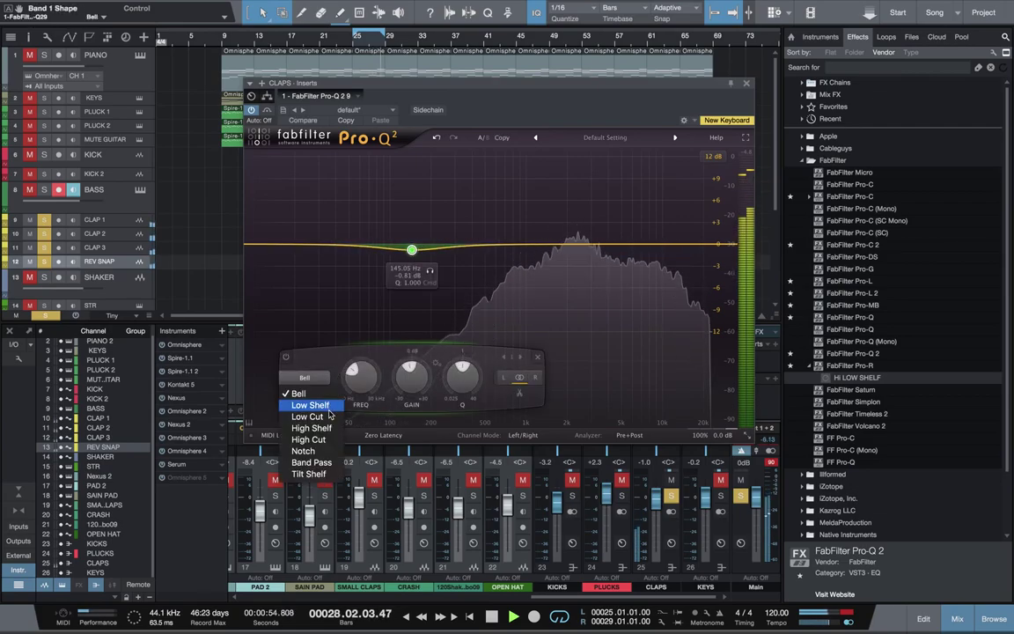
pyautogui.click(308, 416)
pyautogui.moveTo(435, 217); pyautogui.dragTo(466, 221)
pyautogui.click(745, 83)
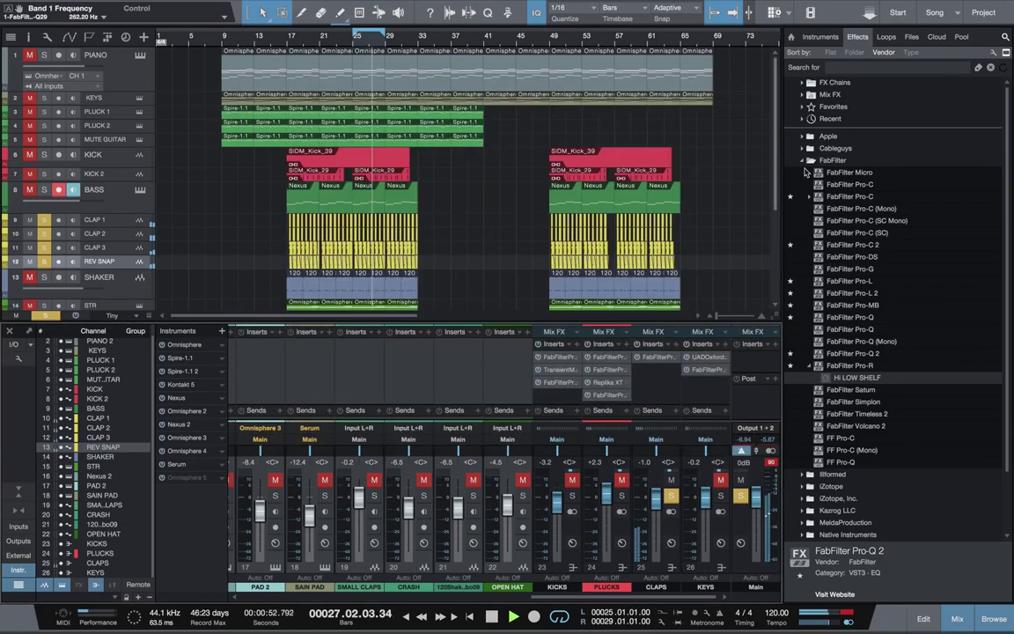
# Insert FabFilter Pro-C on the CLAPS bus with attack about 15 ms, output -3.5 dB and ratio 3.10:1, and compare it bypassed.
pyautogui.moveTo(863, 190); pyautogui.dragTo(635, 379)
pyautogui.press('space')
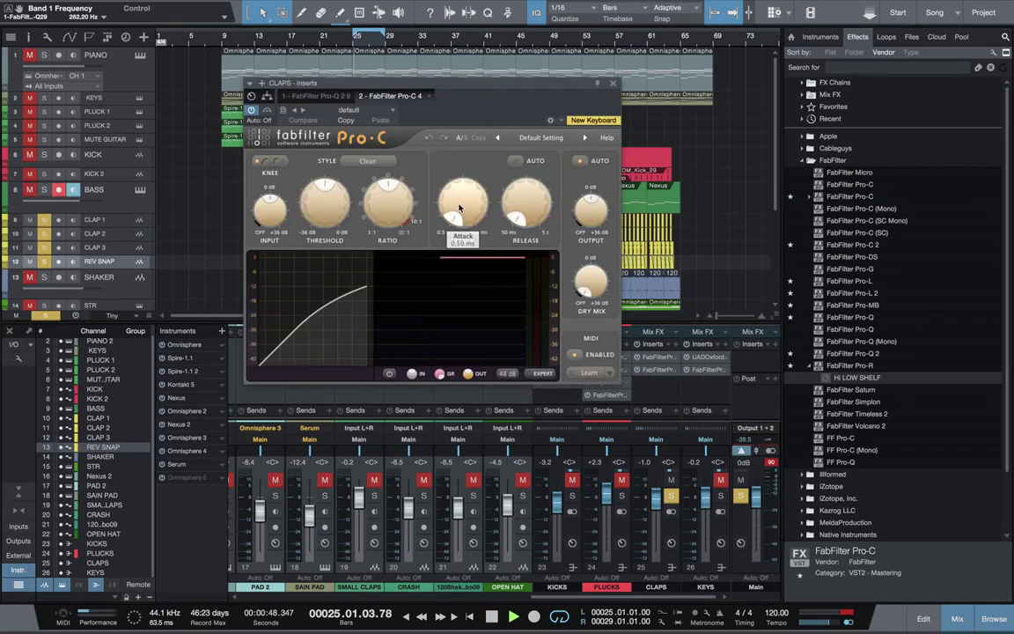
pyautogui.moveTo(459, 162); pyautogui.dragTo(457, 153)
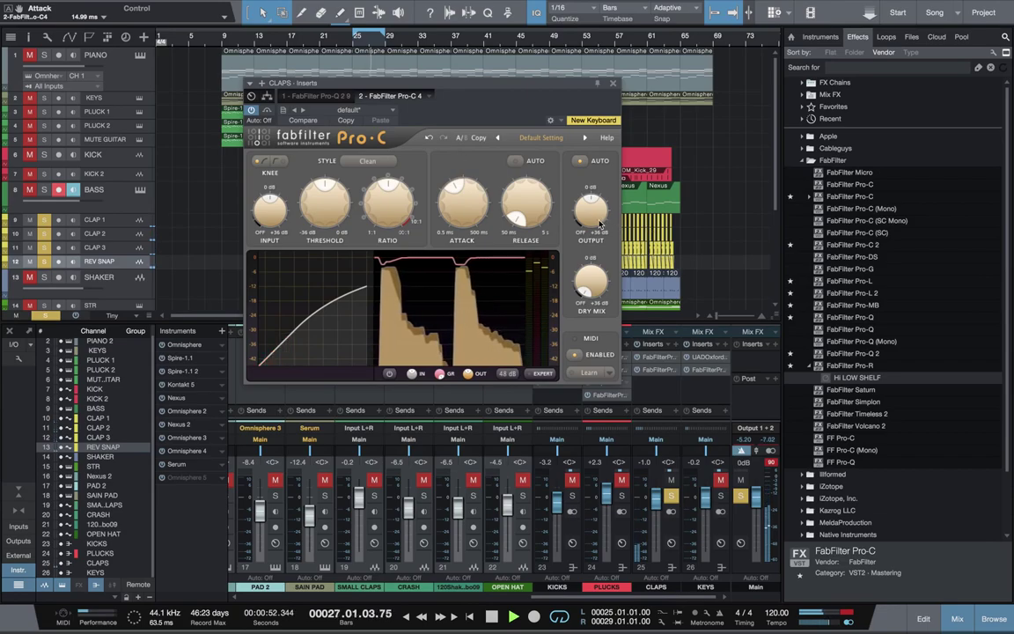
pyautogui.moveTo(590, 209); pyautogui.dragTo(597, 239)
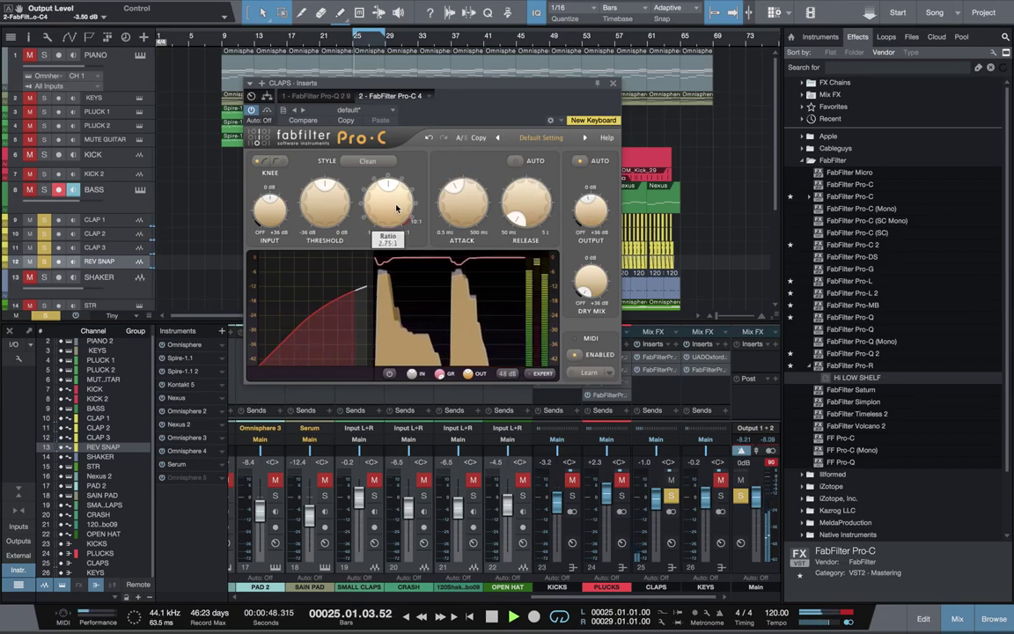
pyautogui.moveTo(397, 204); pyautogui.dragTo(396, 200)
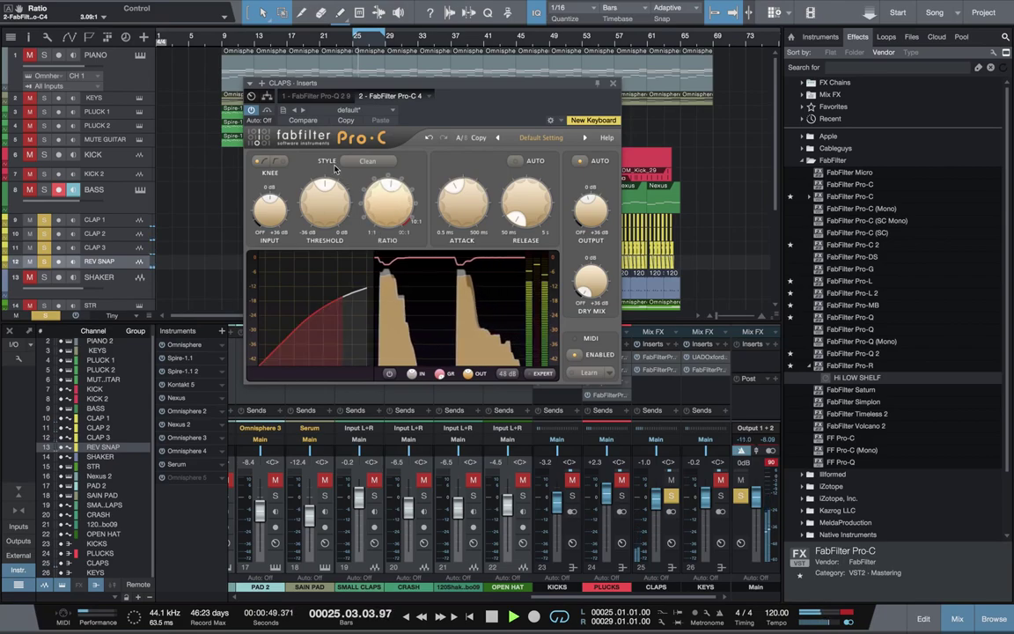
pyautogui.click(252, 110)
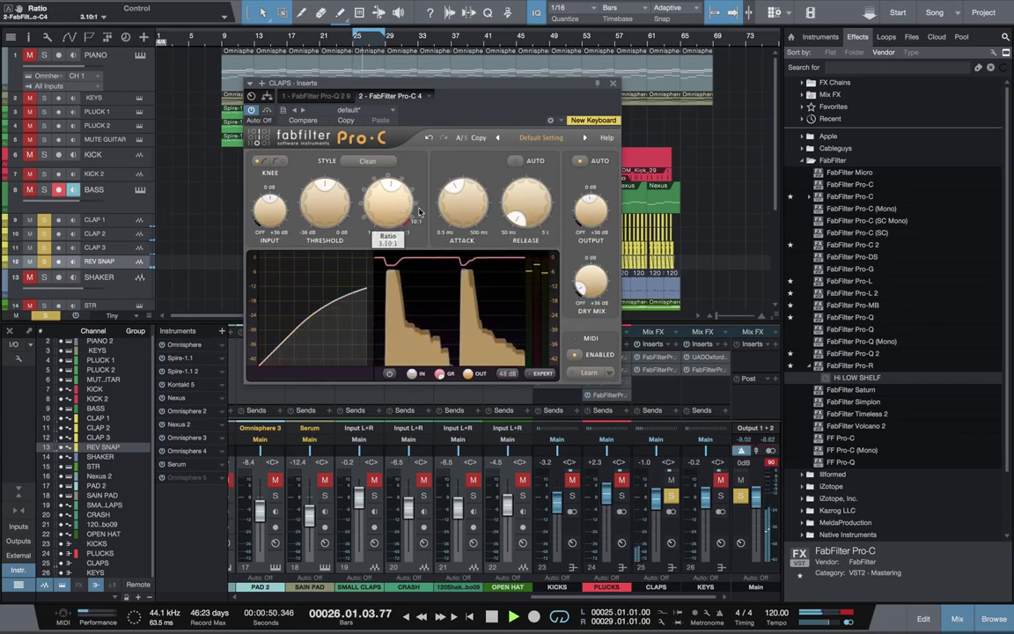
pyautogui.click(612, 83)
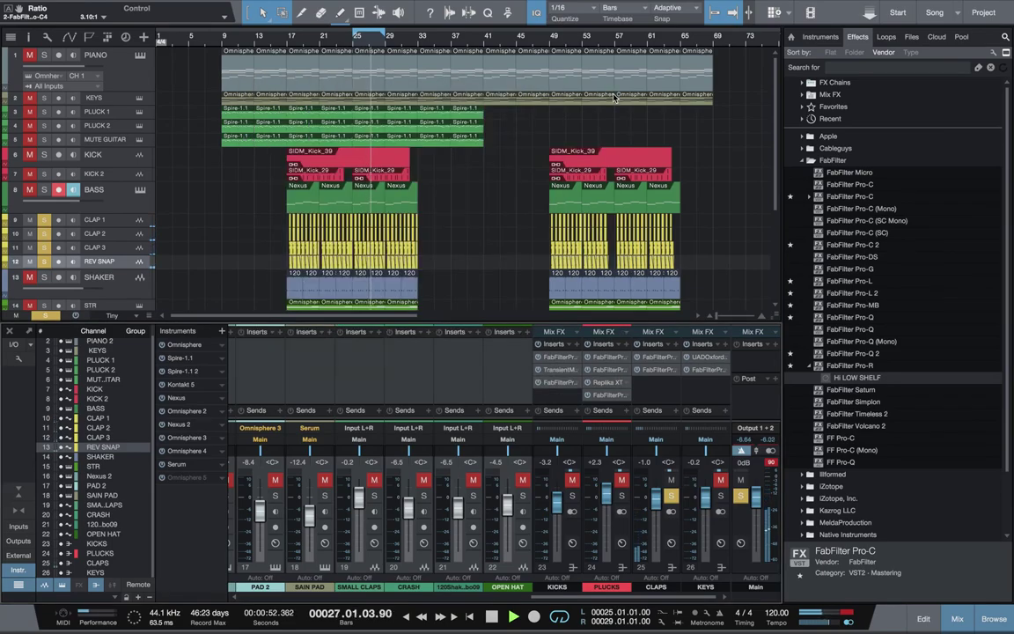
# Insert FabFilter Pro-R with the Hi LOW SHELF preset on the CLAPS bus, setting Mix to about 36% and Stereo Width to about 82%.
pyautogui.press('space')
pyautogui.moveTo(863, 378); pyautogui.dragTo(658, 389)
pyautogui.press('space')
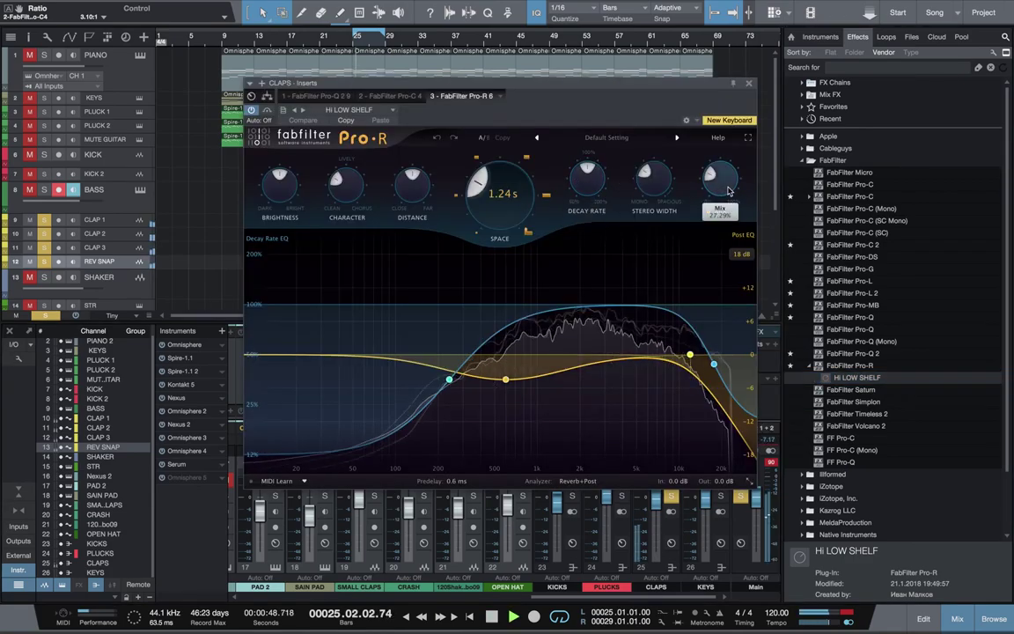
pyautogui.moveTo(720, 172); pyautogui.dragTo(716, 176)
pyautogui.moveTo(659, 192); pyautogui.dragTo(674, 144)
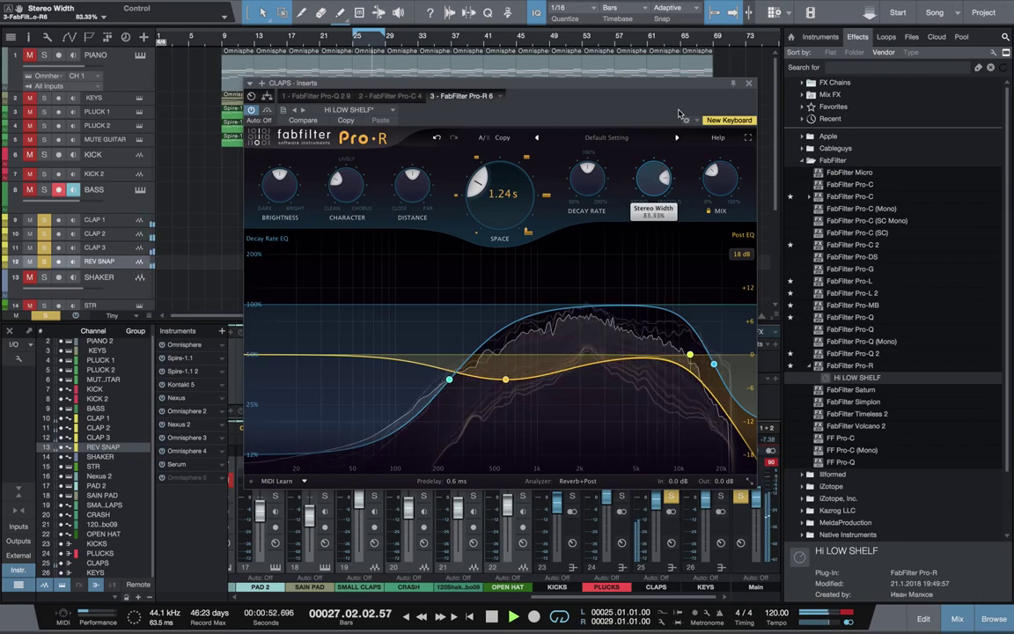
pyautogui.moveTo(729, 179)
pyautogui.moveTo(662, 192)
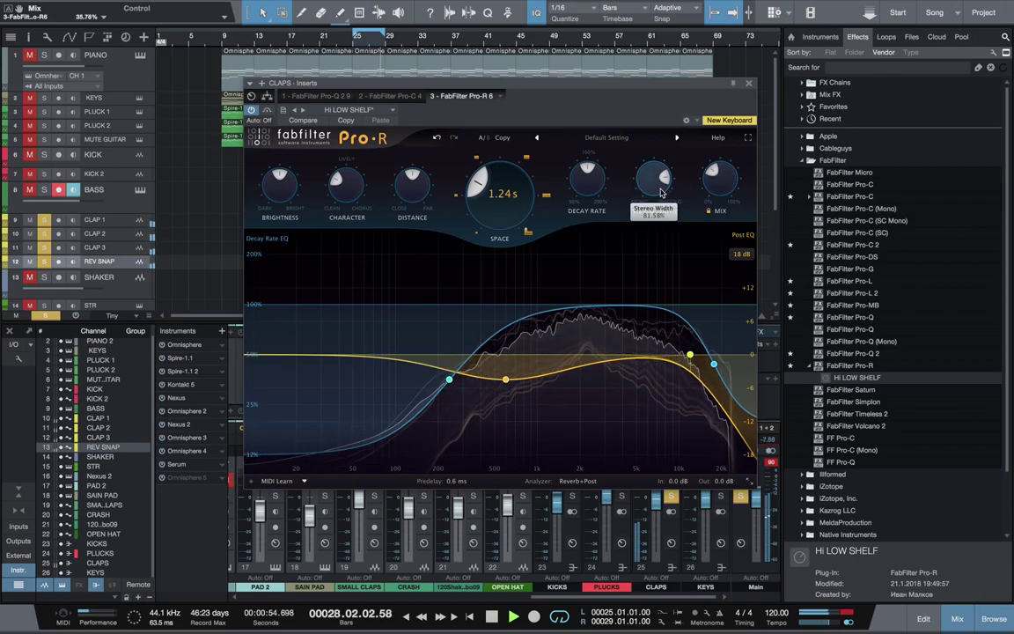
pyautogui.moveTo(287, 169)
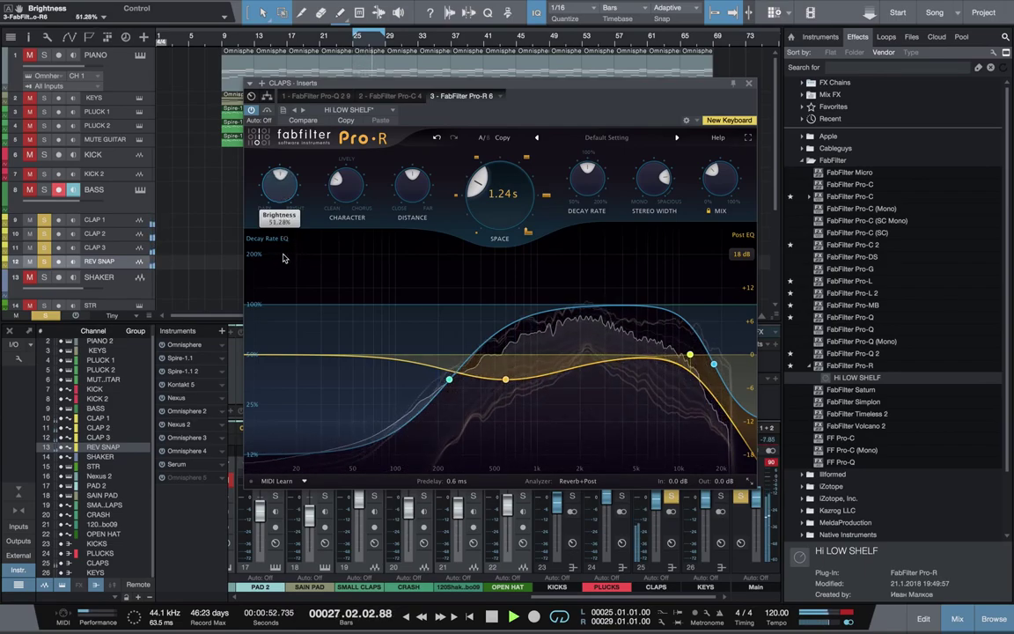
# Adjust the Pro-R Space setting, and play the full unmuted mix with the CLAPS bus volume at -0.6 dB.
pyautogui.press('space')
pyautogui.moveTo(499, 225); pyautogui.dragTo(499, 202)
pyautogui.press('space')
pyautogui.click(748, 83)
pyautogui.press('space')
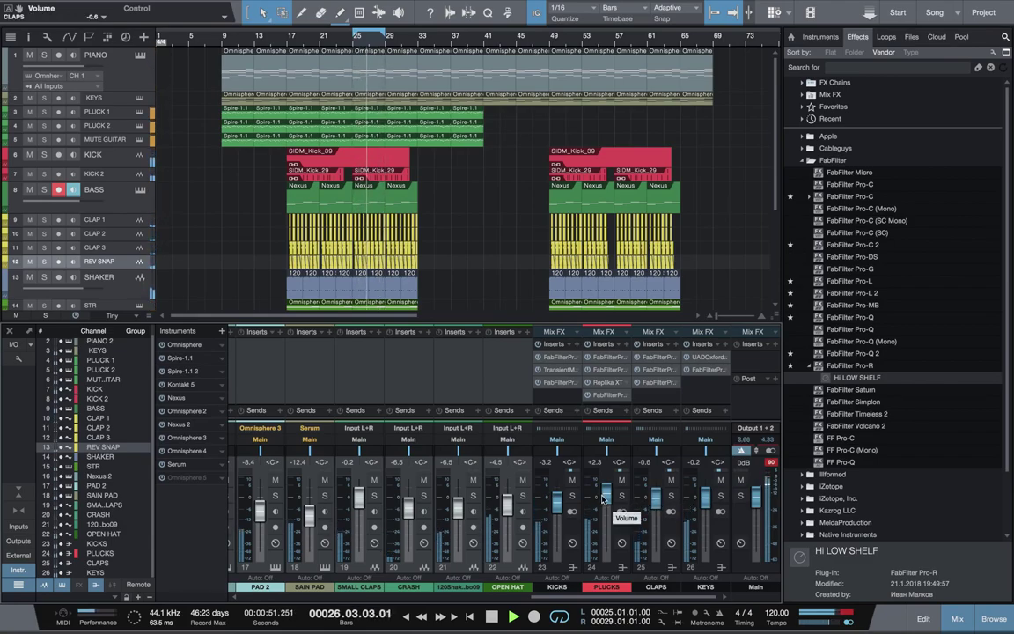
# Solo and select the MUTE GUITAR track, and check the FabFilter Pro-R insert already on it during playback.
pyautogui.click(43, 99)
pyautogui.click(43, 99)
pyautogui.click(43, 139)
pyautogui.click(115, 140)
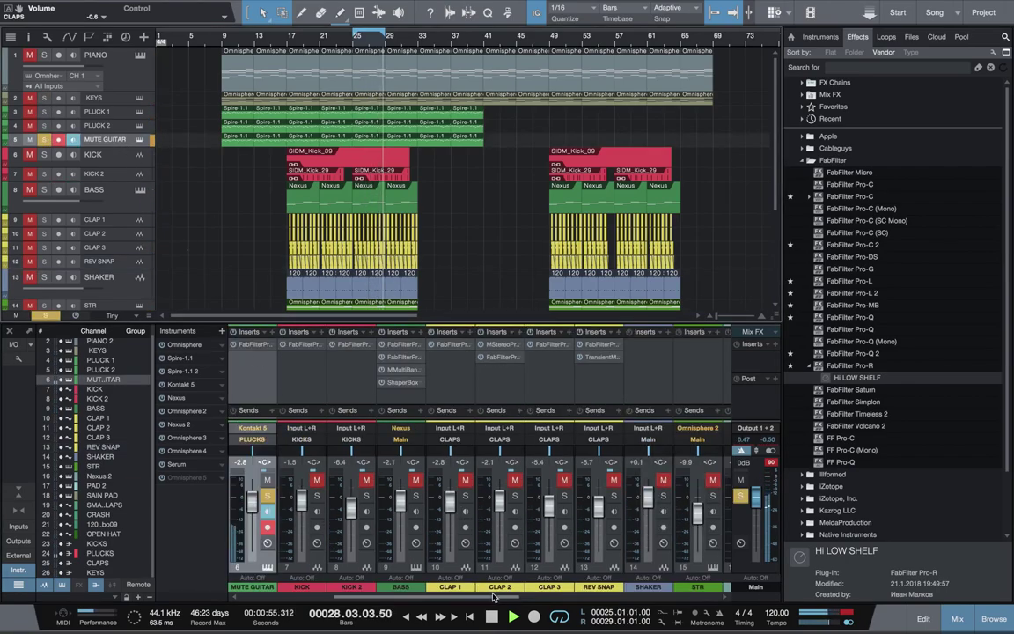
pyautogui.moveTo(462, 597); pyautogui.dragTo(358, 596)
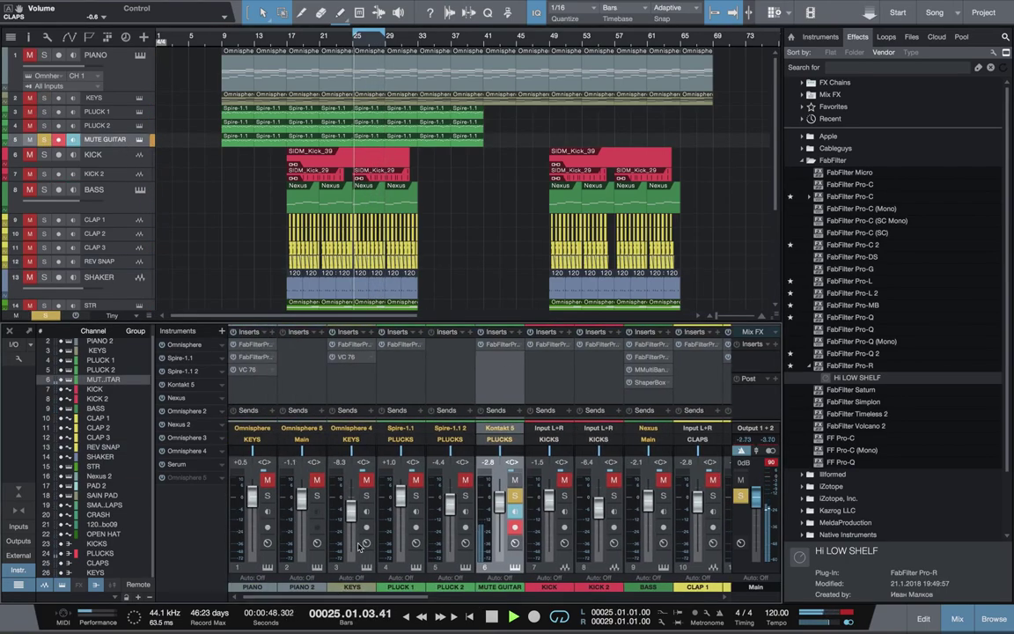
pyautogui.click(507, 349)
pyautogui.press('space')
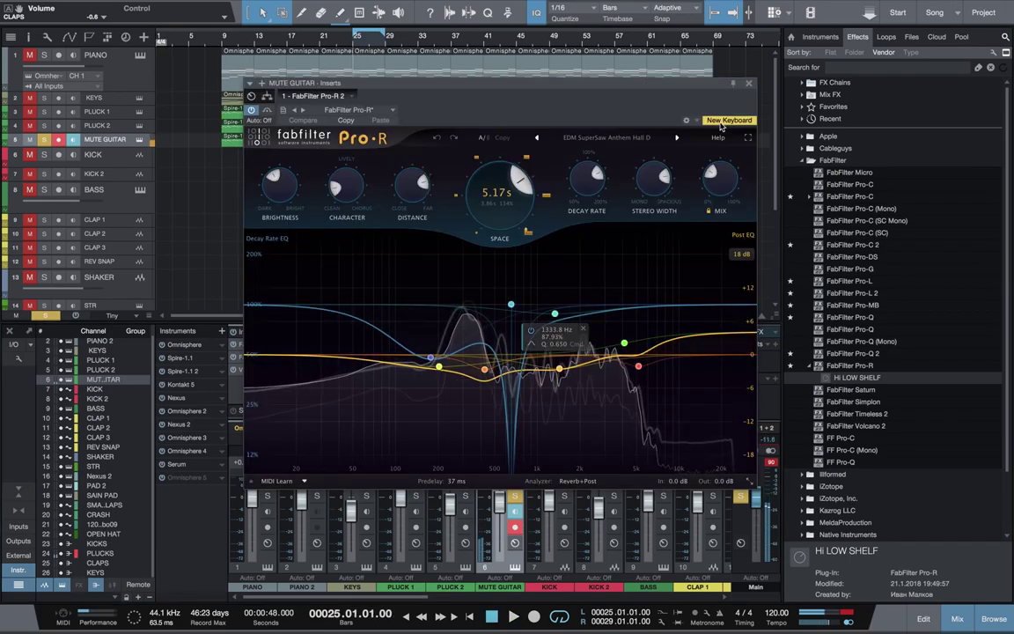
pyautogui.click(749, 85)
# Insert FabFilter Pro-Q 2 ahead of Pro-R on MUTE GUITAR and add a Low Cut band at about 200 Hz.
pyautogui.moveTo(877, 360); pyautogui.dragTo(510, 343)
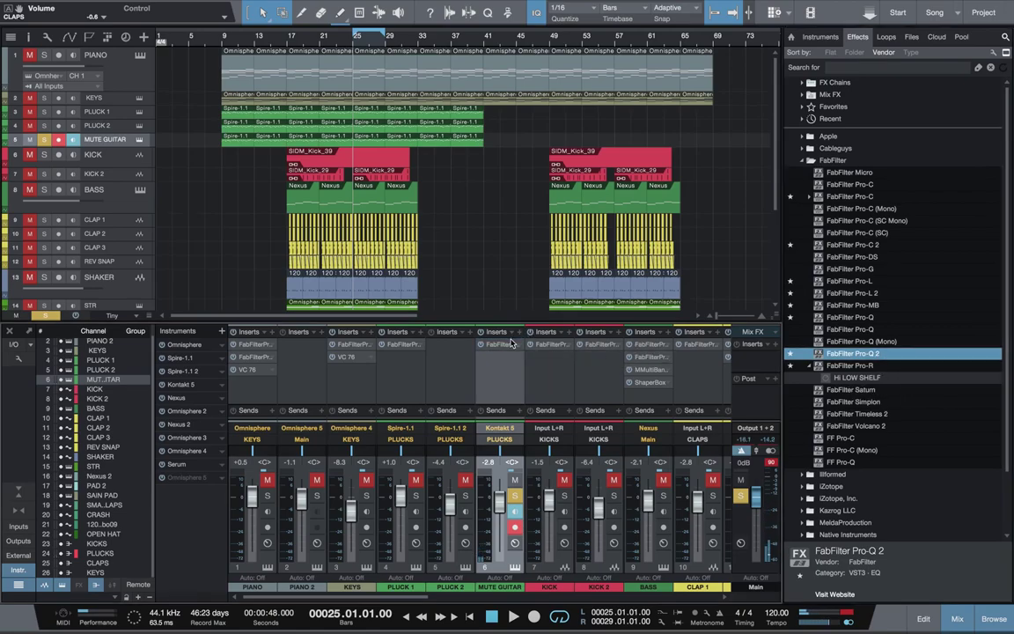
pyautogui.press('space')
pyautogui.click(376, 242)
pyautogui.moveTo(376, 243); pyautogui.dragTo(374, 253)
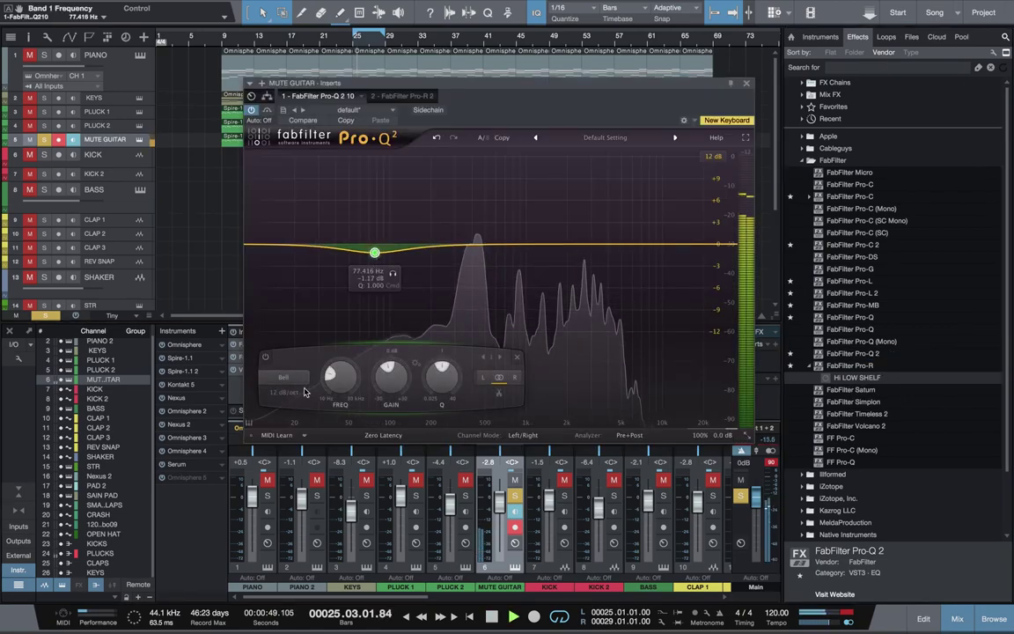
pyautogui.click(295, 379)
pyautogui.click(280, 414)
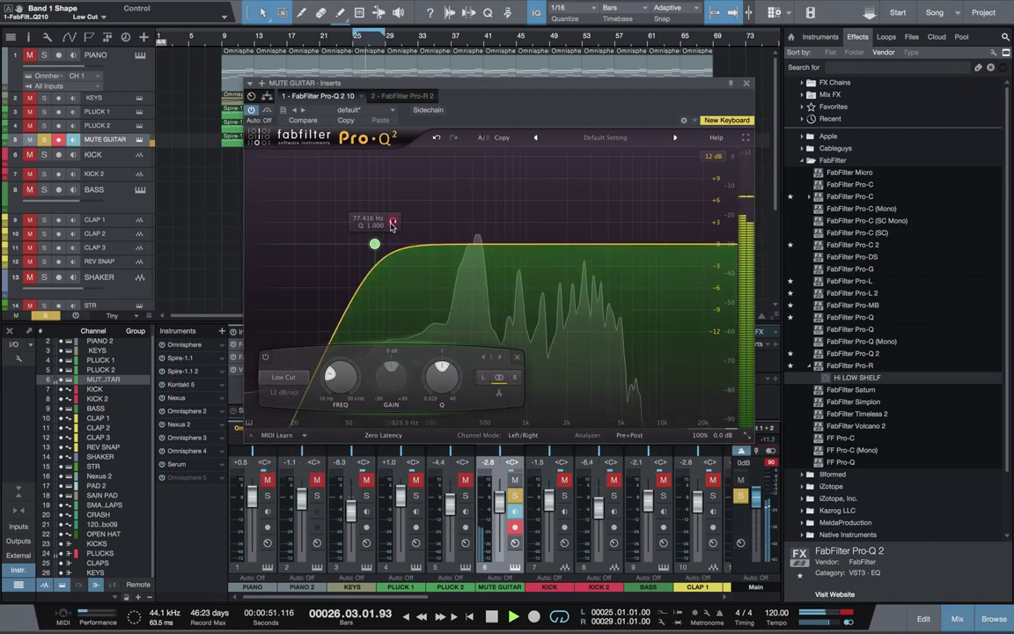
pyautogui.moveTo(374, 243); pyautogui.dragTo(433, 243)
# Add a Bell cut to the MUTE GUITAR Pro-Q 2 at about 3.8 kHz, -1.34 dB, Q 3.725.
pyautogui.moveTo(593, 243); pyautogui.dragTo(604, 185)
pyautogui.moveTo(641, 374); pyautogui.dragTo(641, 356)
pyautogui.press('space')
pyautogui.moveTo(625, 209); pyautogui.dragTo(605, 254)
pyautogui.scroll(3, 604, 254)
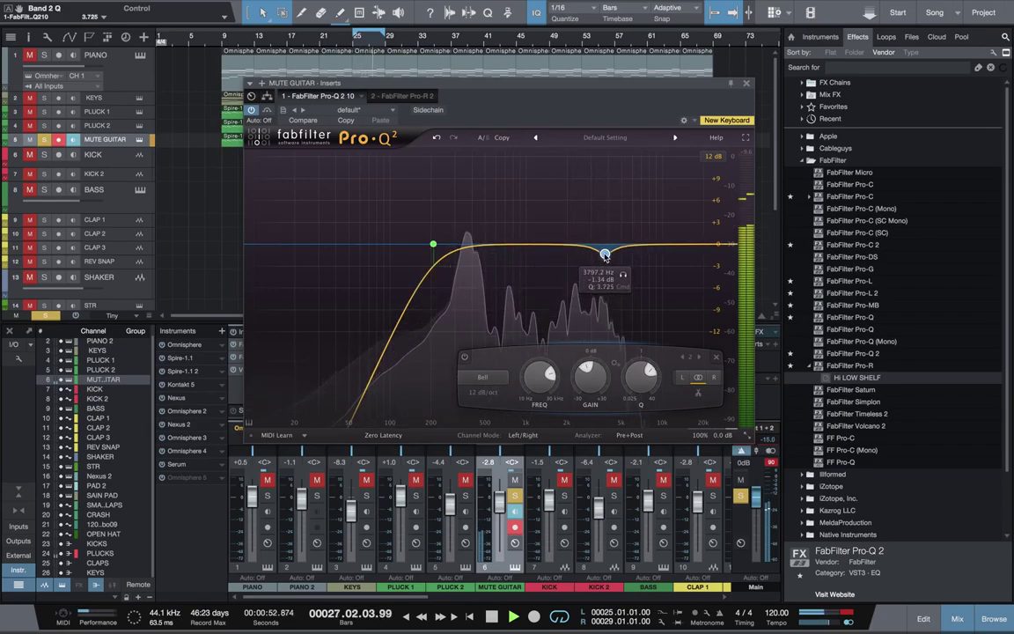
# Close the equalizer, return to the full mix and set the MUTE GUITAR volume to -2.1 dB.
pyautogui.click(747, 84)
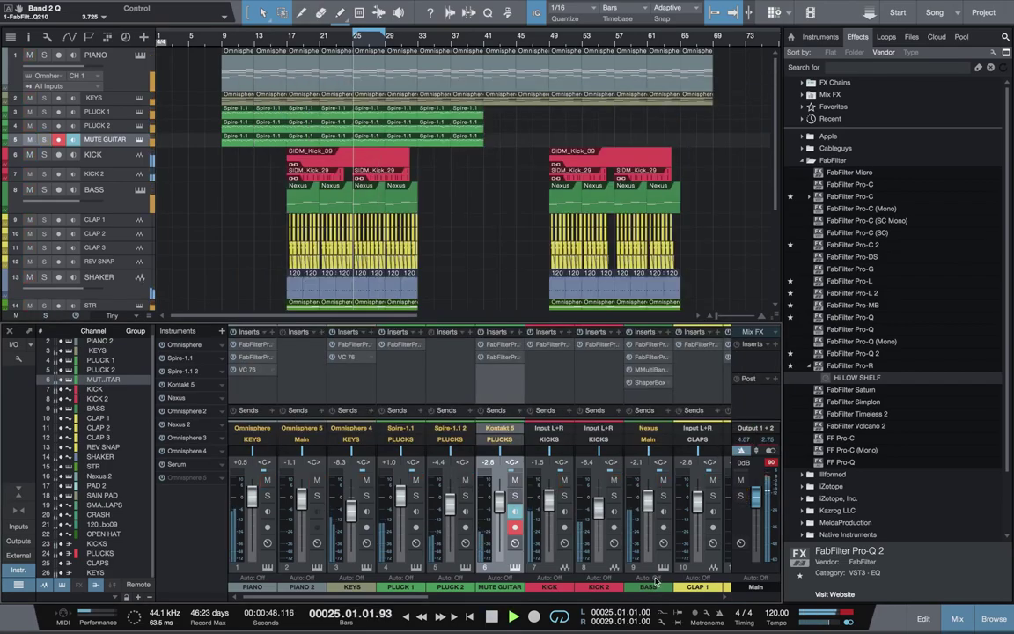
pyautogui.scroll(2, 501, 524)
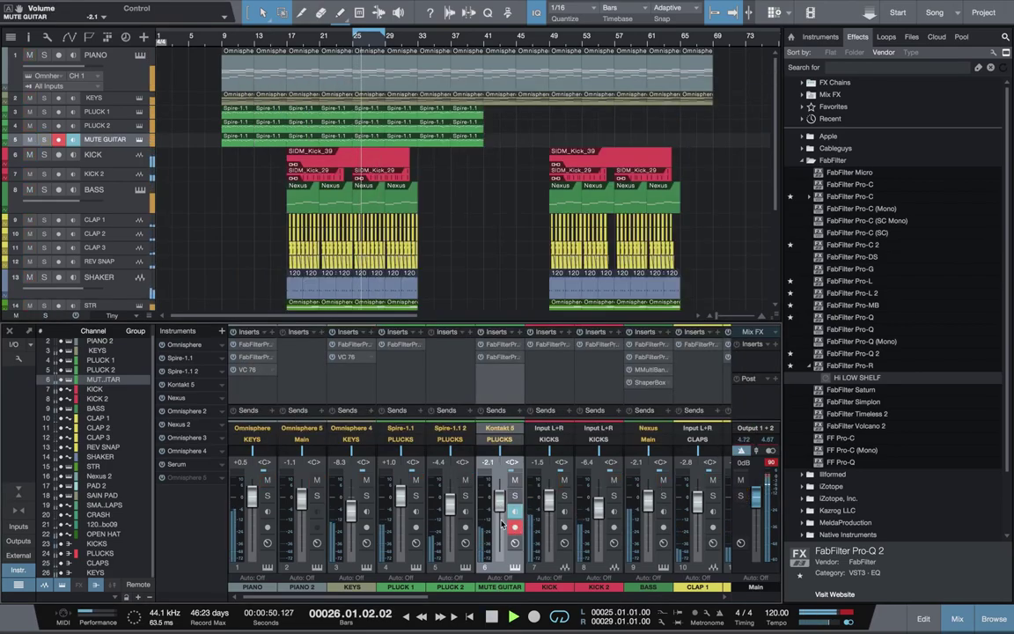
pyautogui.moveTo(418, 595); pyautogui.dragTo(825, 595)
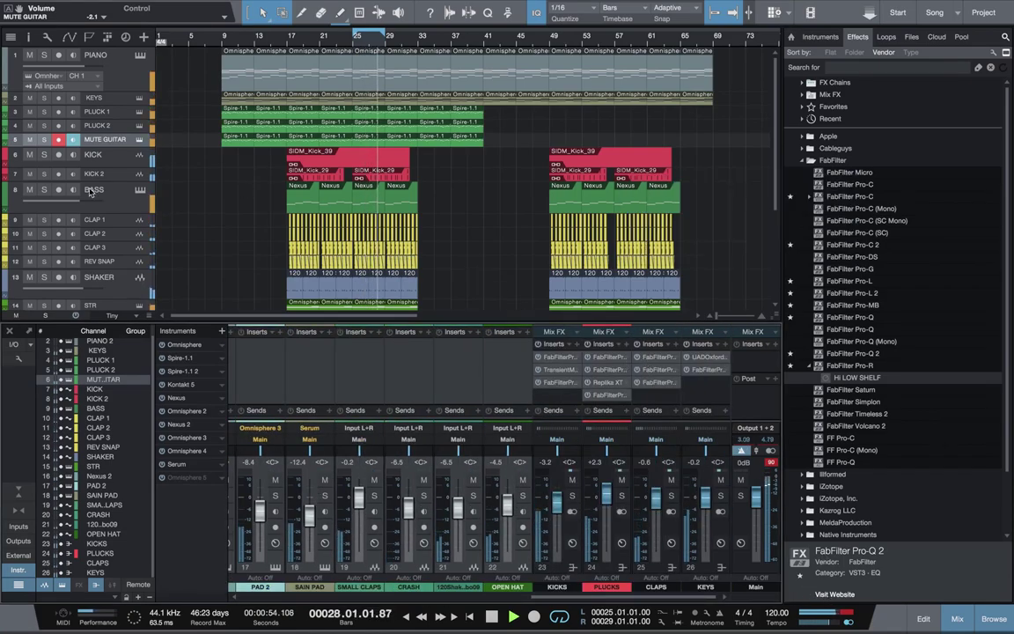
# Solo the tracks from PIANO through REV SNAP, leaving SHAKER out, and set the BASS volume to -3.5 dB during playback.
pyautogui.click(44, 54)
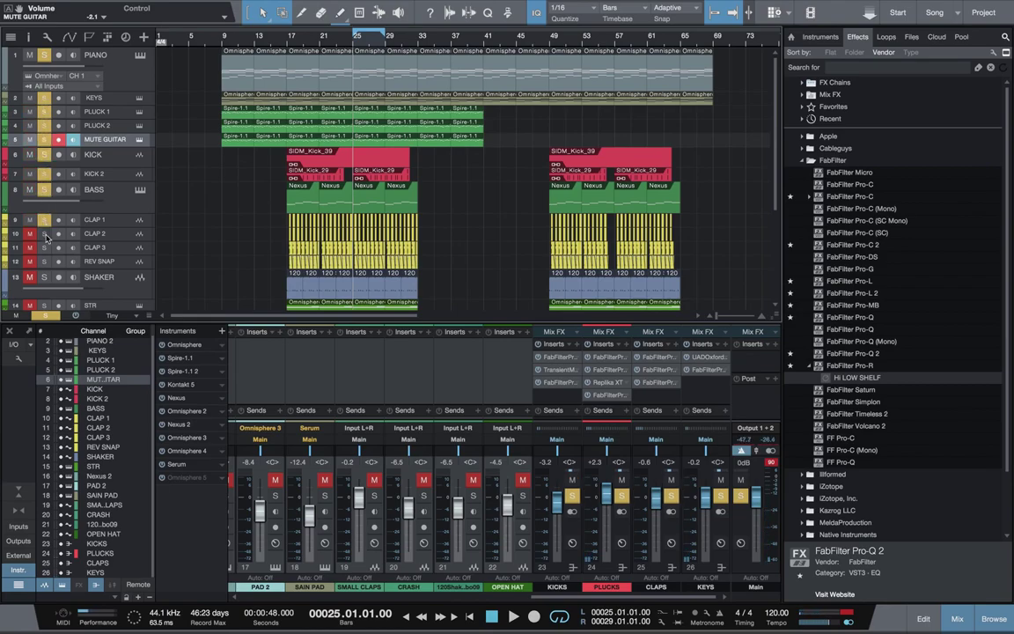
pyautogui.scroll(-1, 83, 282)
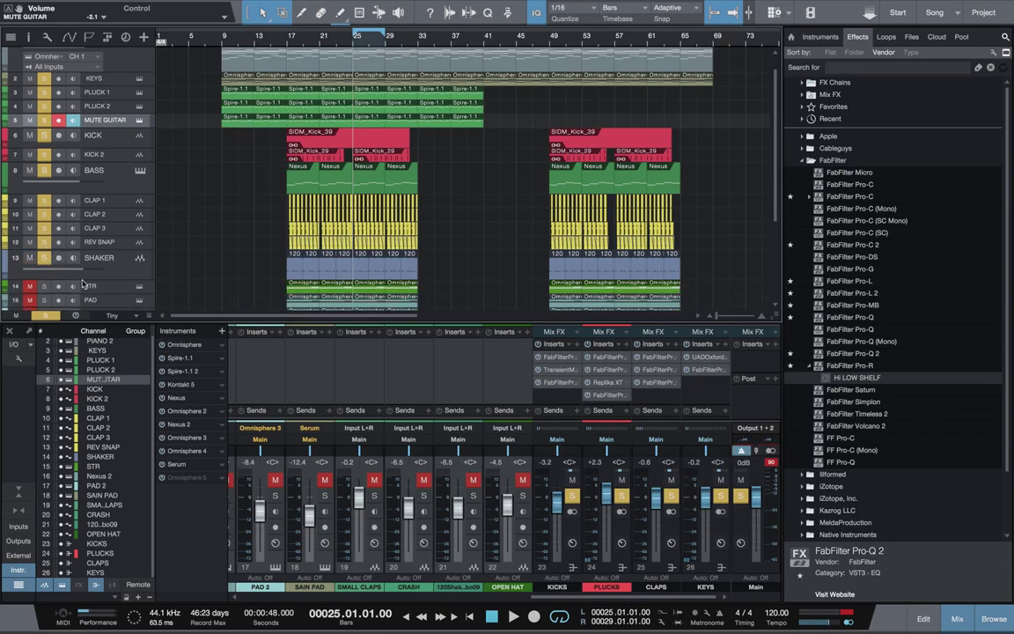
pyautogui.click(48, 258)
pyautogui.press('space')
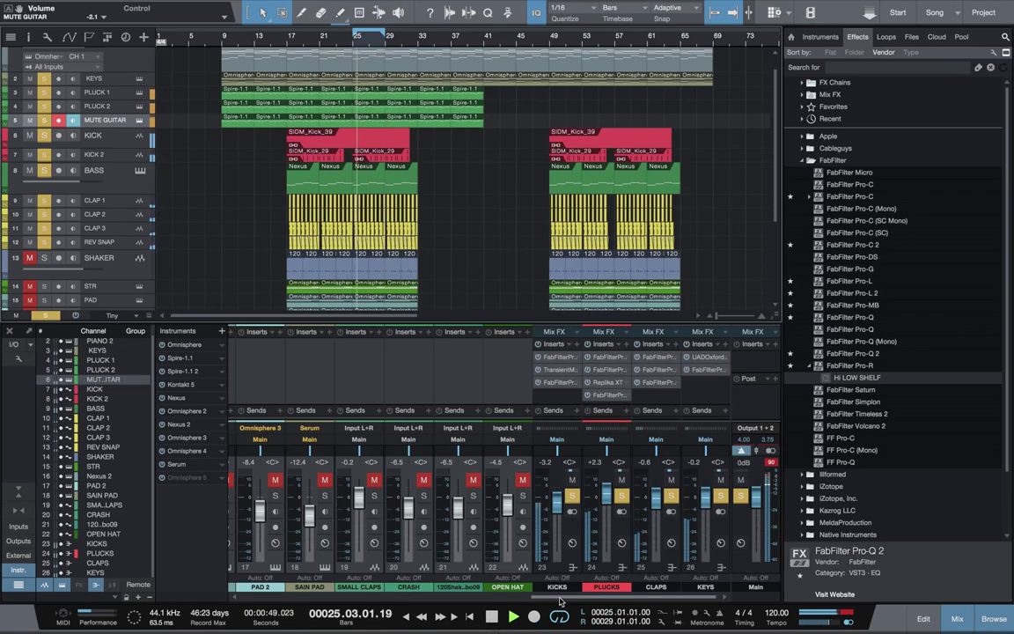
pyautogui.moveTo(554, 597); pyautogui.dragTo(55, 504)
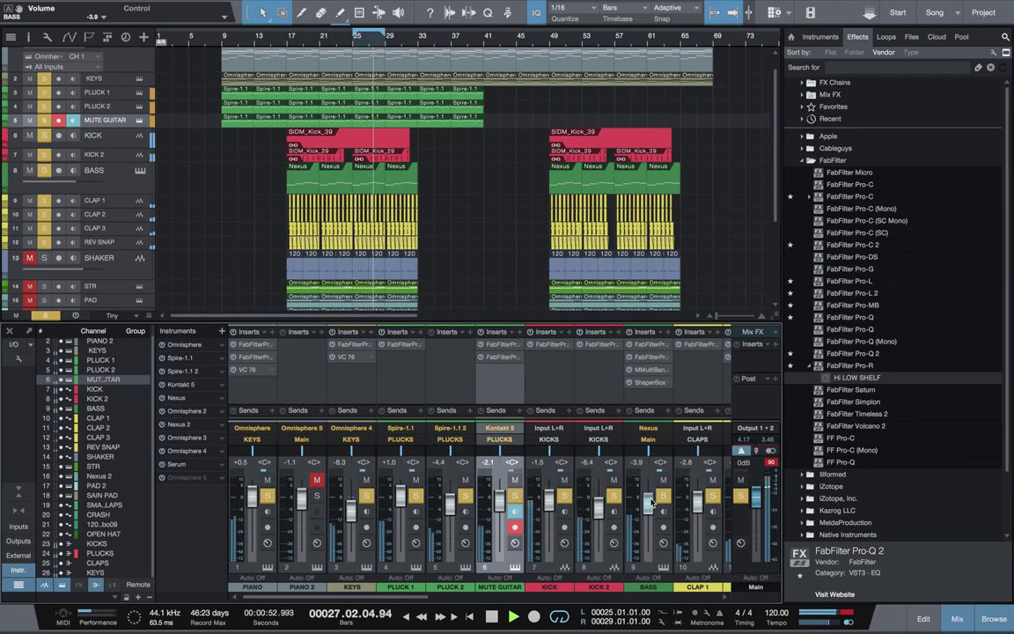
pyautogui.moveTo(421, 597); pyautogui.dragTo(986, 574)
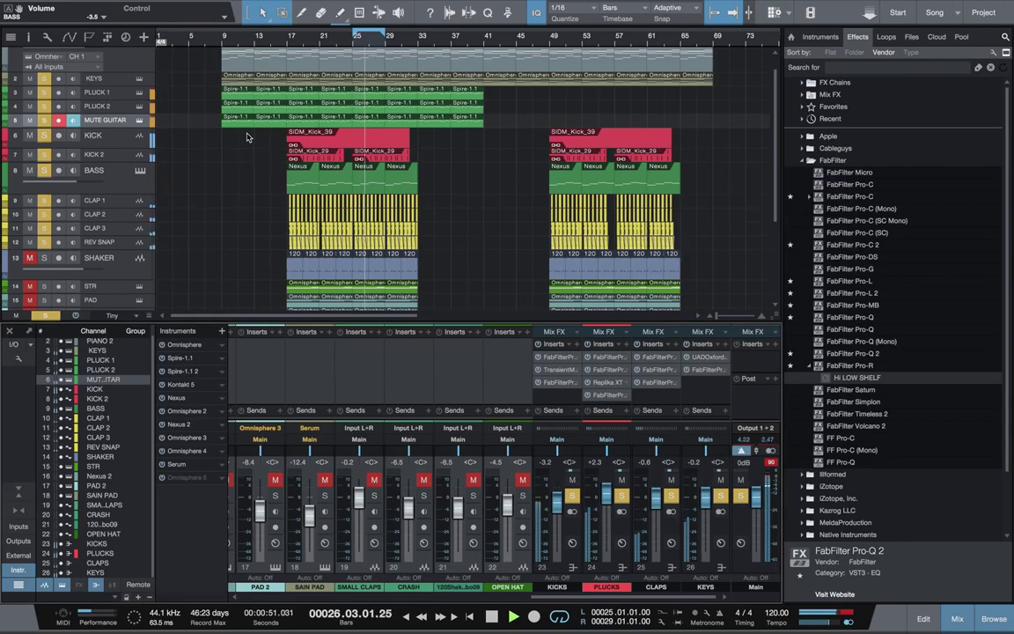
# Pan the SHAKER track to L23 with the other soloed tracks playing, and audition SHAKER soloed alone.
pyautogui.click(48, 257)
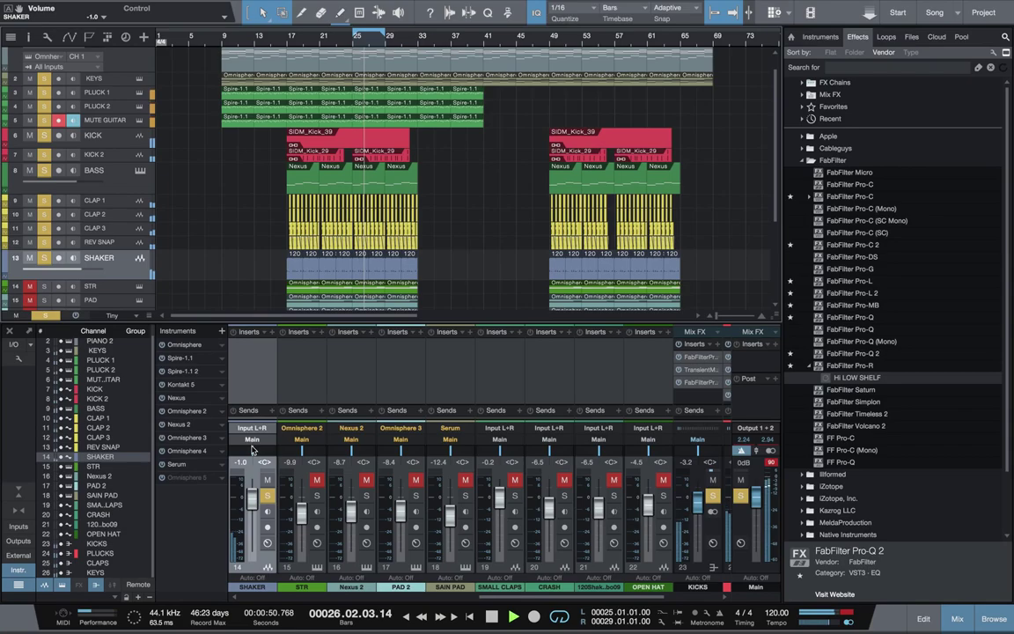
pyautogui.moveTo(253, 450); pyautogui.dragTo(241, 454)
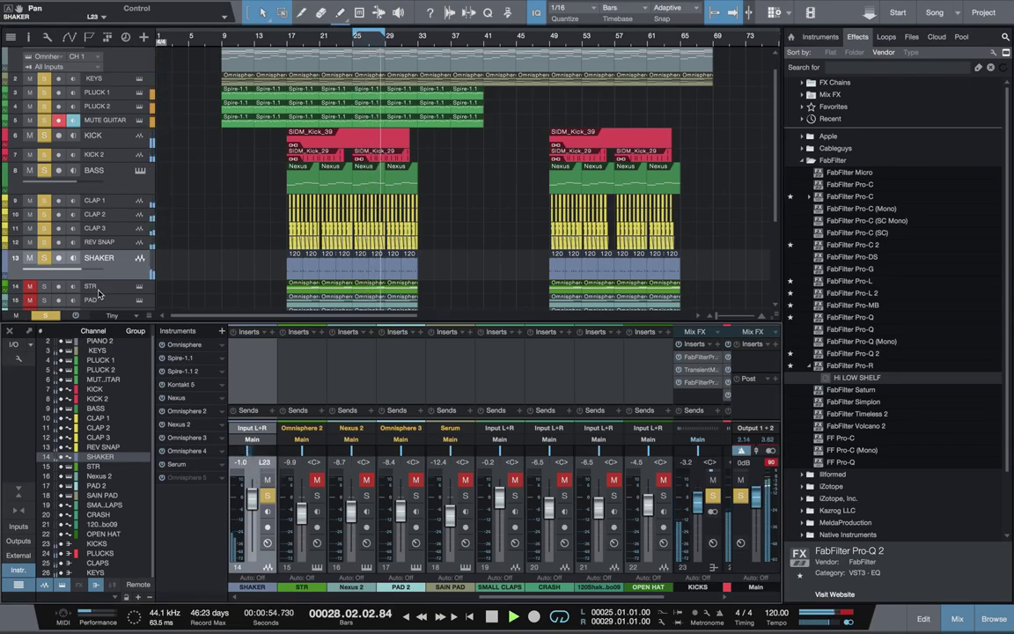
pyautogui.press('space')
pyautogui.click(740, 499)
pyautogui.click(267, 495)
pyautogui.press('space')
pyautogui.moveTo(493, 596); pyautogui.dragTo(481, 596)
pyautogui.hscroll(-1, 481, 599)
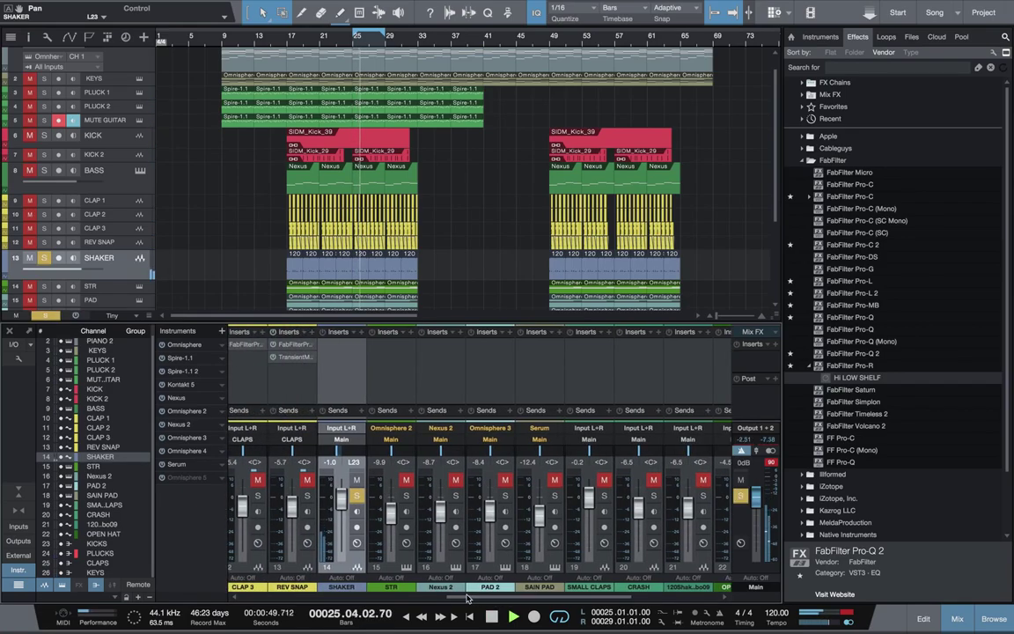
pyautogui.press('space')
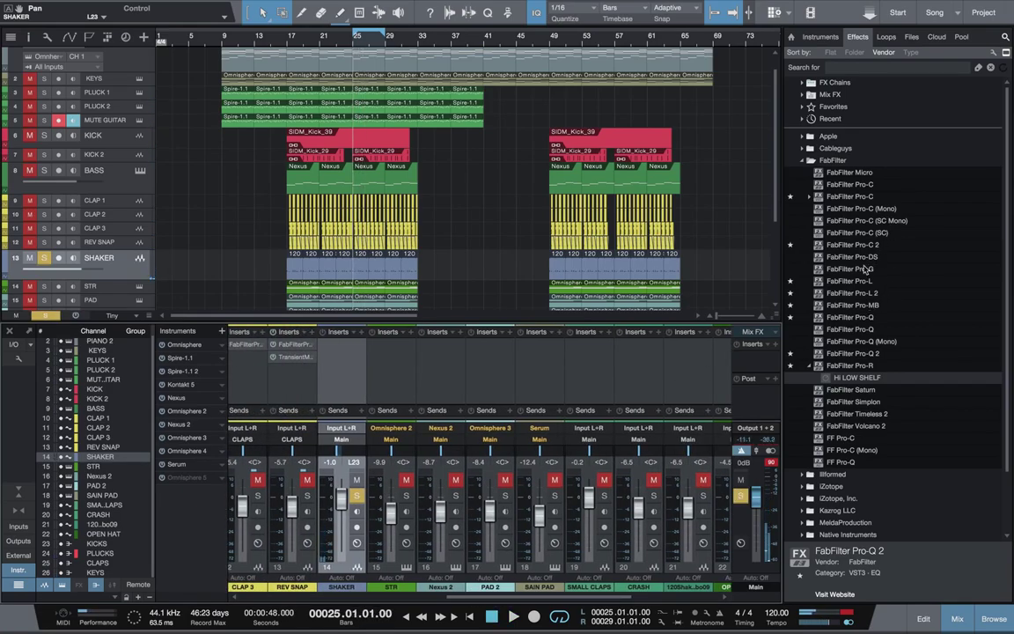
# Insert FabFilter Pro-Q 2 on the SHAKER track and set its processing mode to Natural Phase.
pyautogui.moveTo(878, 354); pyautogui.dragTo(309, 340)
pyautogui.press('space')
pyautogui.click(384, 435)
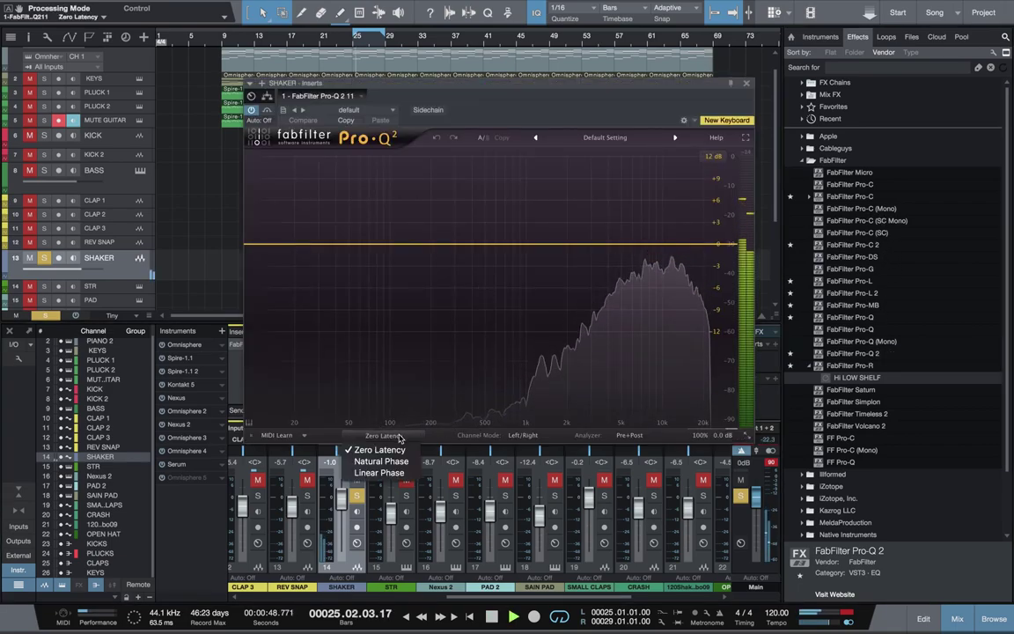
pyautogui.click(369, 404)
# Add a Low Cut band slightly above 2 kHz and a Bell band at about 4408 Hz, +0.44 dB, in the SHAKER equalizer.
pyautogui.moveTo(507, 245); pyautogui.dragTo(505, 248)
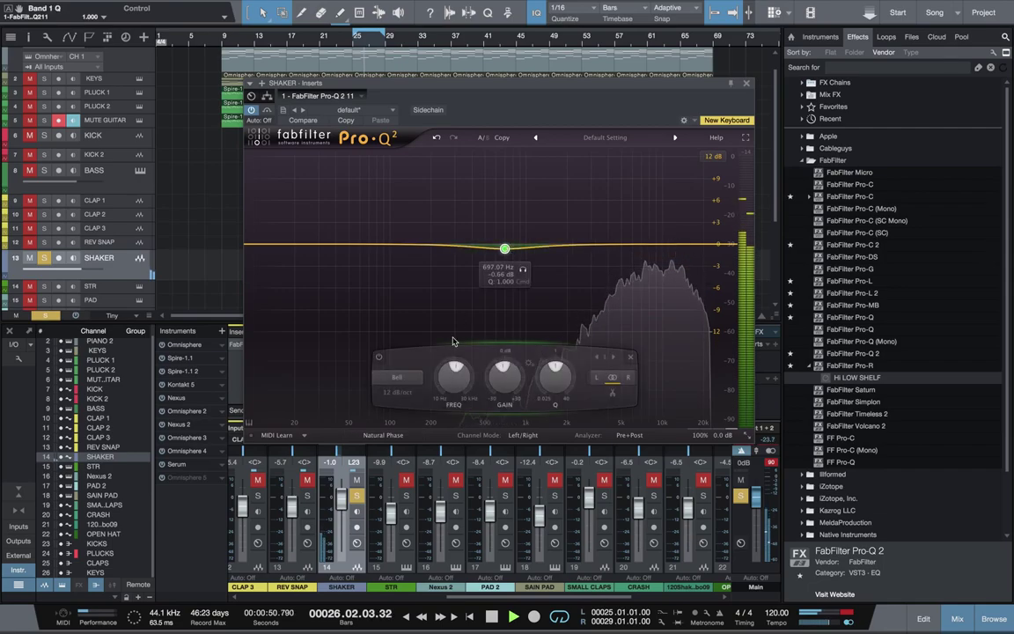
pyautogui.click(396, 378)
pyautogui.click(405, 417)
pyautogui.click(400, 416)
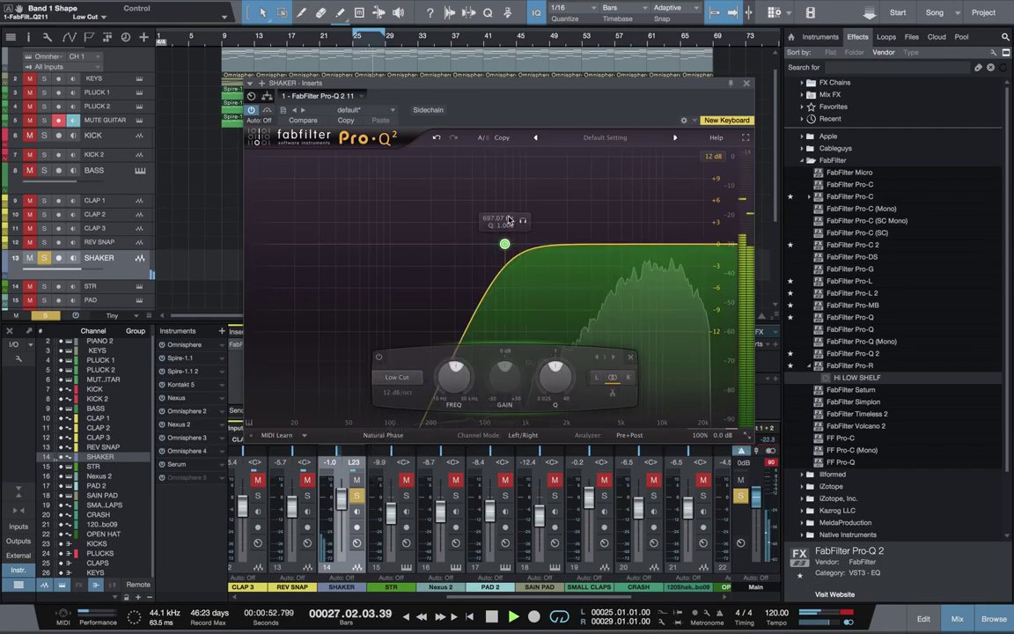
pyautogui.moveTo(520, 219); pyautogui.dragTo(617, 244)
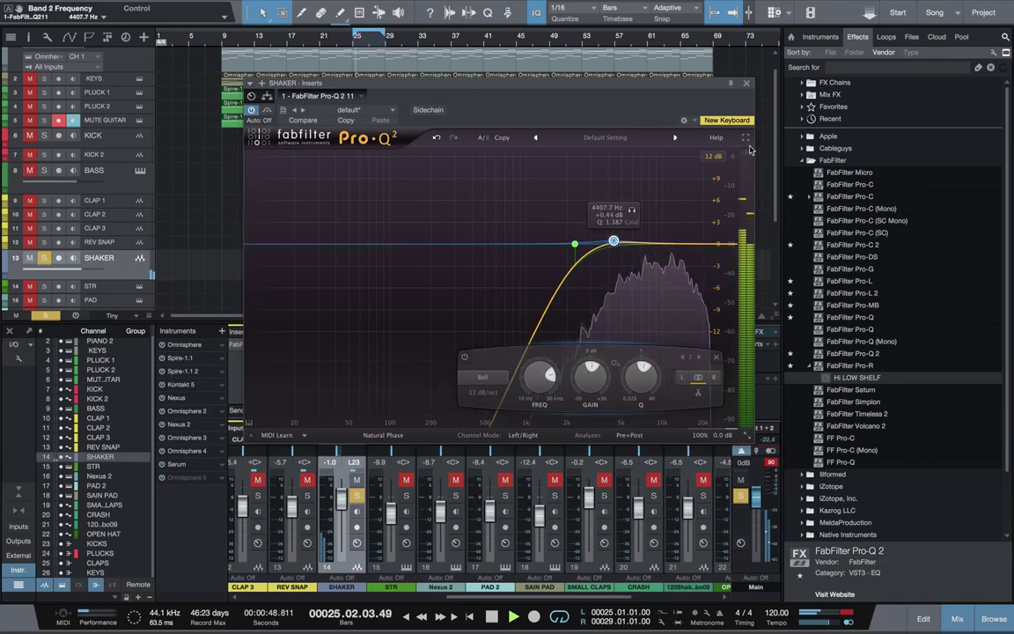
pyautogui.click(746, 82)
# Insert FabFilter Pro-R with the Hi LOW SHELF preset on SHAKER, setting Space to 2.15 s and Mix to about 32%, and adjusting Brightness and Stereo Width.
pyautogui.moveTo(861, 377); pyautogui.dragTo(340, 370)
pyautogui.moveTo(727, 193); pyautogui.dragTo(730, 176)
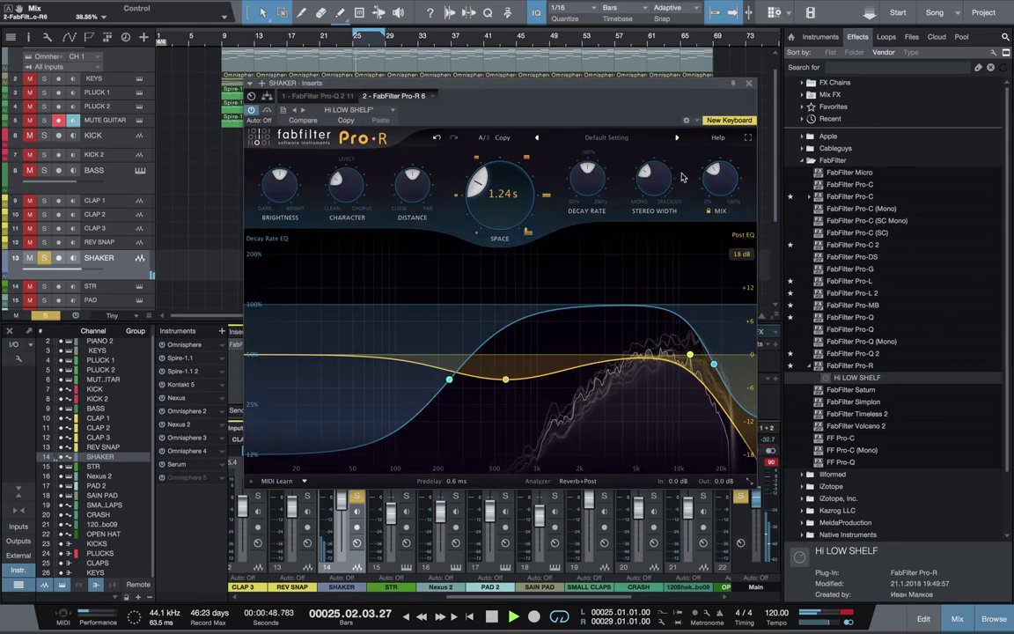
pyautogui.moveTo(657, 180); pyautogui.dragTo(657, 190)
pyautogui.moveTo(525, 208); pyautogui.dragTo(523, 195)
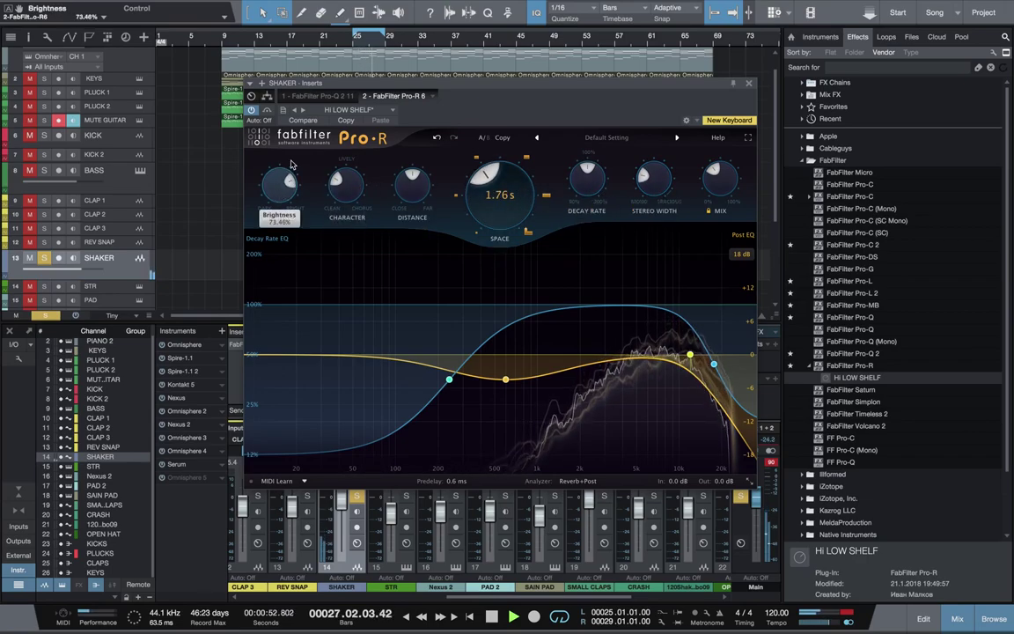
pyautogui.moveTo(524, 188); pyautogui.dragTo(524, 177)
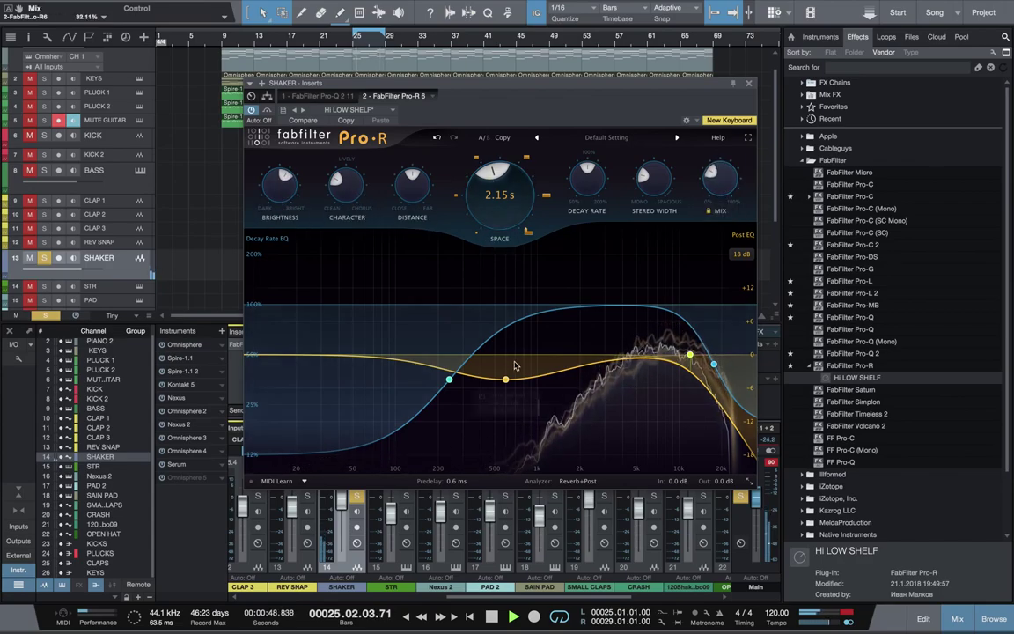
# Move the SHAKER Pro-R decay rate EQ bands to about 913 Hz and 14335 Hz, and close the plug-in.
pyautogui.moveTo(450, 382)
pyautogui.moveTo(449, 380); pyautogui.dragTo(531, 380)
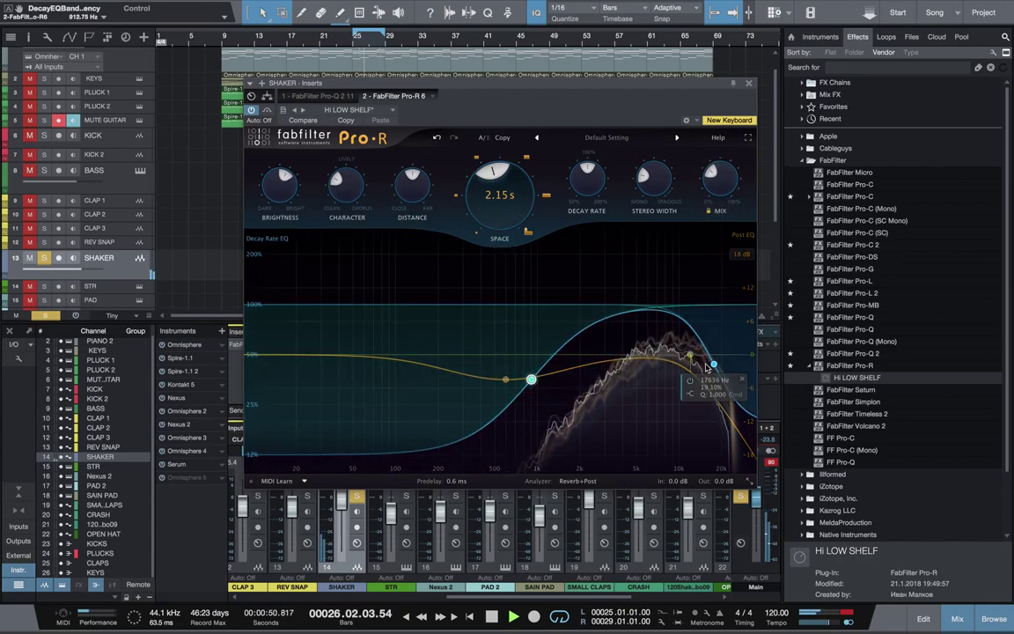
pyautogui.moveTo(715, 365); pyautogui.dragTo(703, 364)
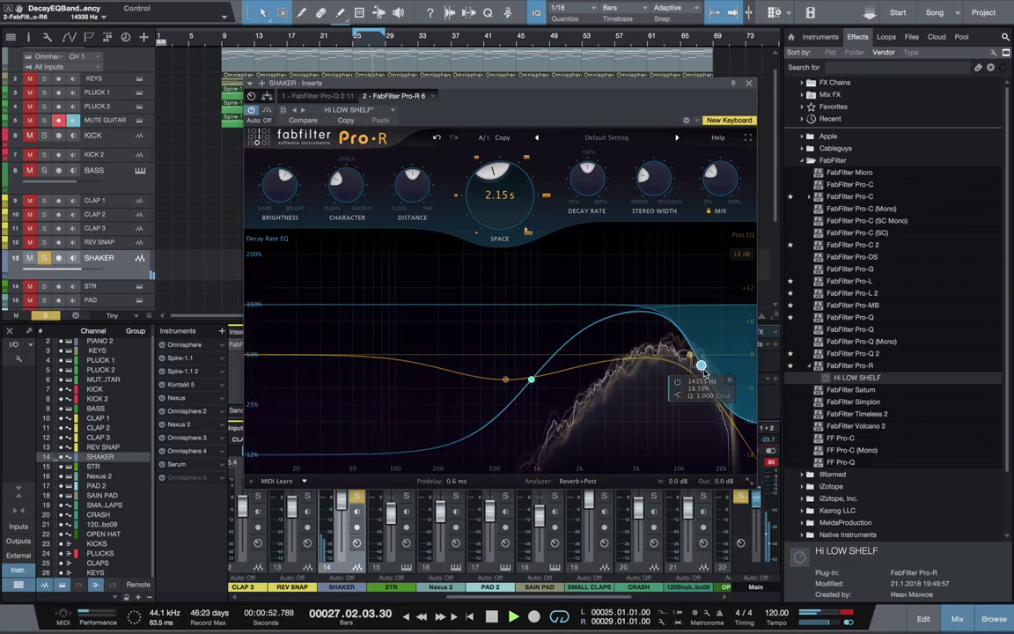
pyautogui.click(749, 85)
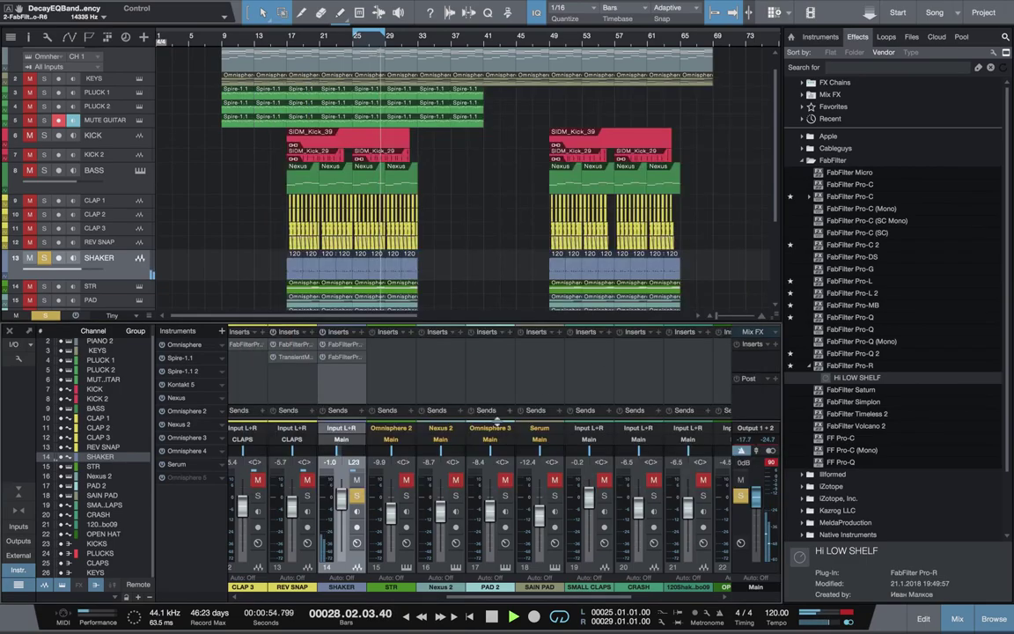
# Unsolo SHAKER, set its volume to -0.2 dB in the full mix, and save the song.
pyautogui.click(357, 497)
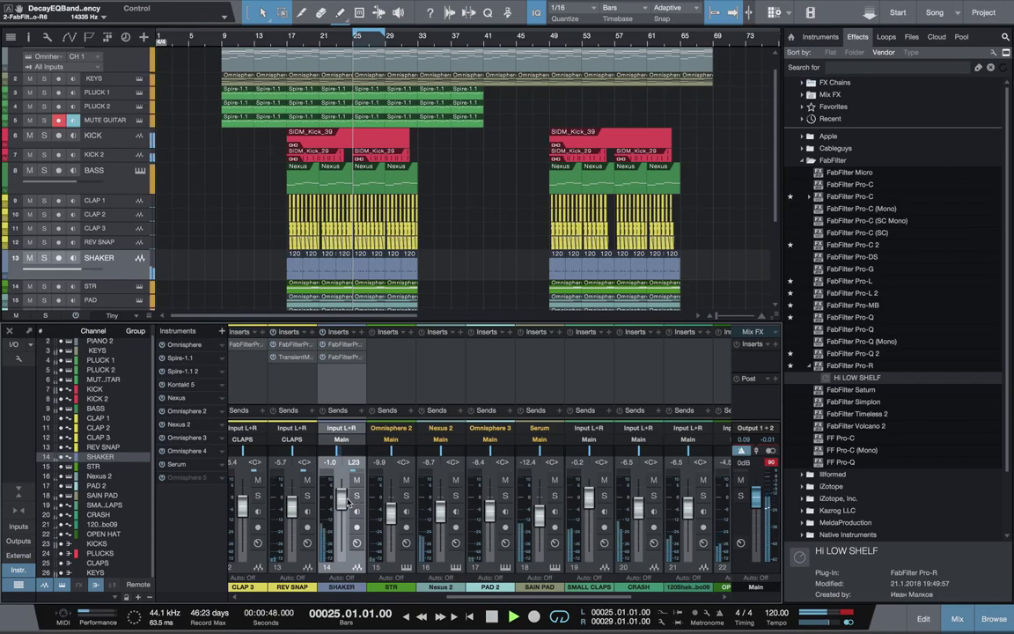
pyautogui.moveTo(343, 507); pyautogui.dragTo(344, 500)
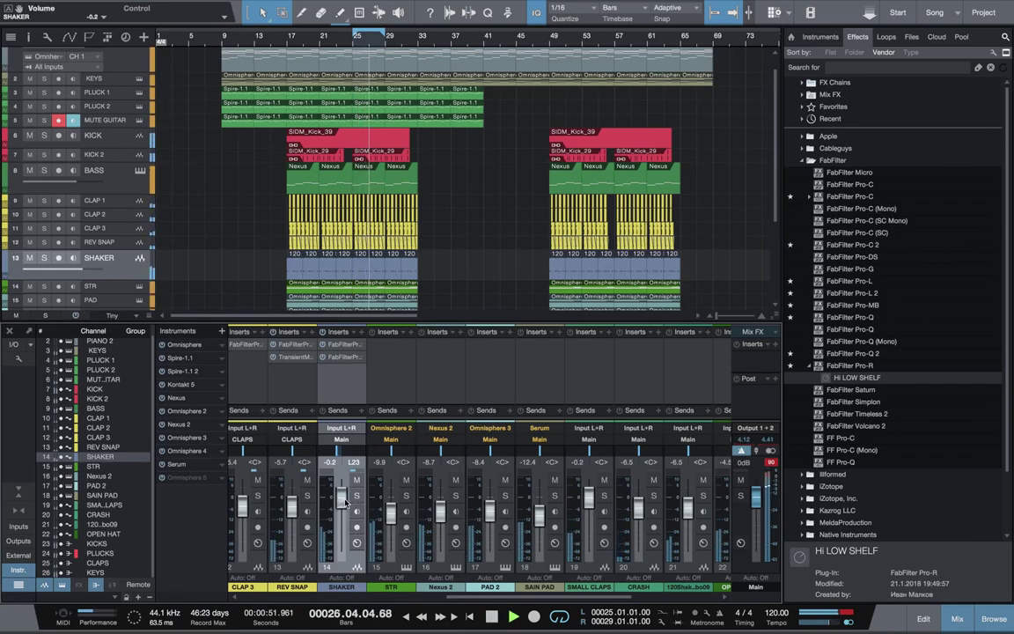
pyautogui.hotkey('ctrl', 's')
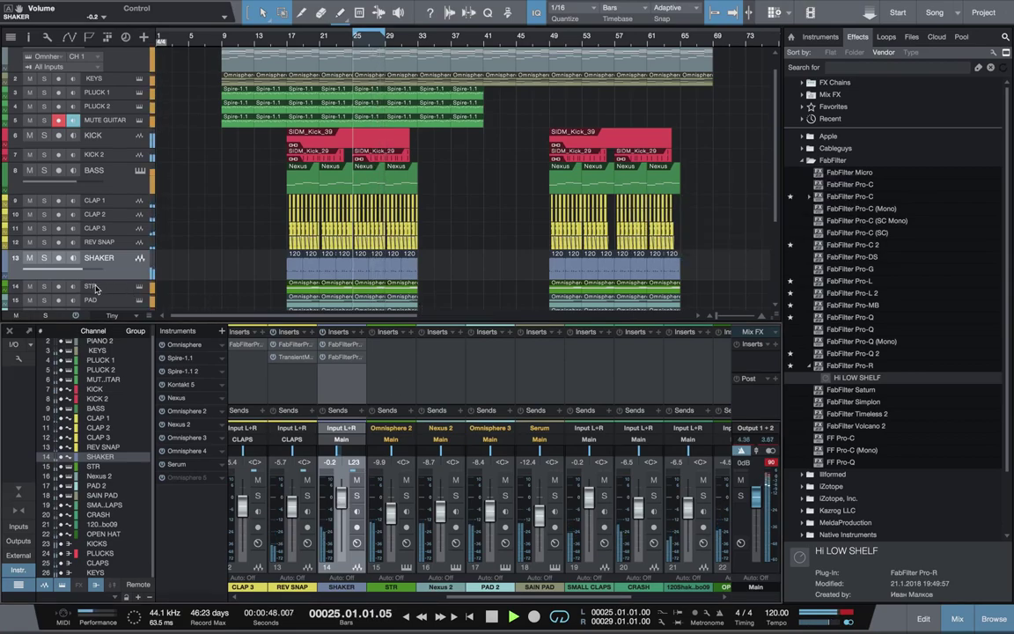
# Solo the STR track, insert FabFilter Pro-Q 2 on it, and set the equalizer's processing mode to Natural Phase.
pyautogui.press('space')
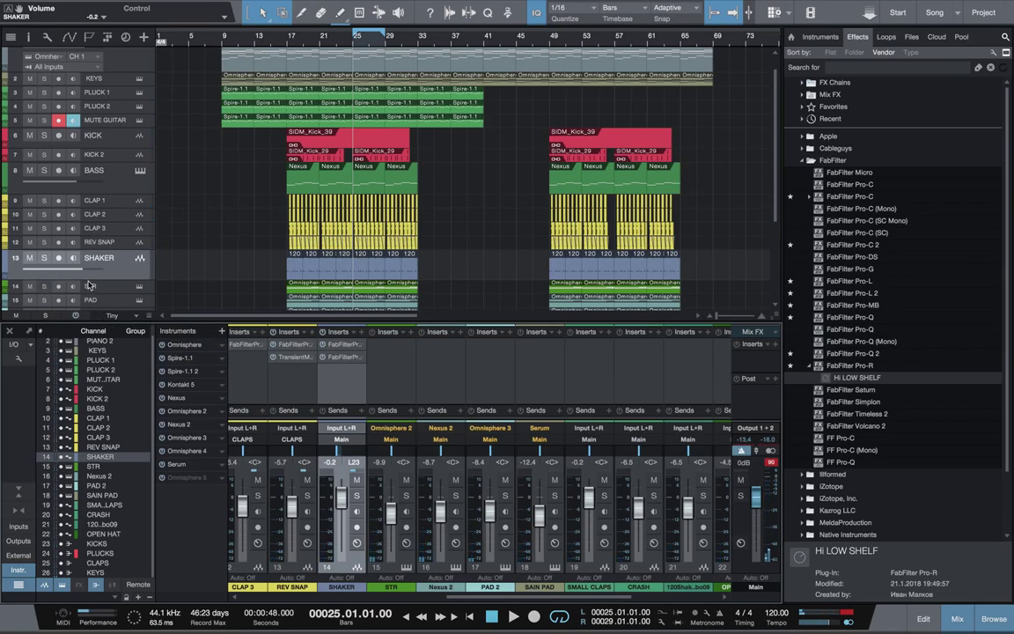
pyautogui.click(44, 286)
pyautogui.click(112, 288)
pyautogui.press('space')
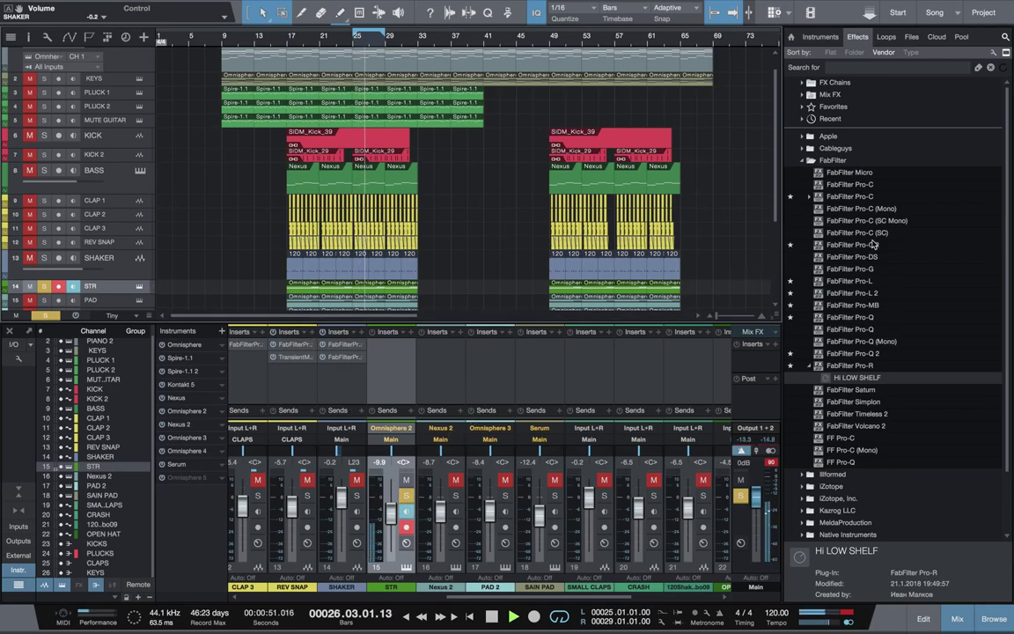
pyautogui.moveTo(876, 359); pyautogui.dragTo(385, 356)
pyautogui.click(383, 435)
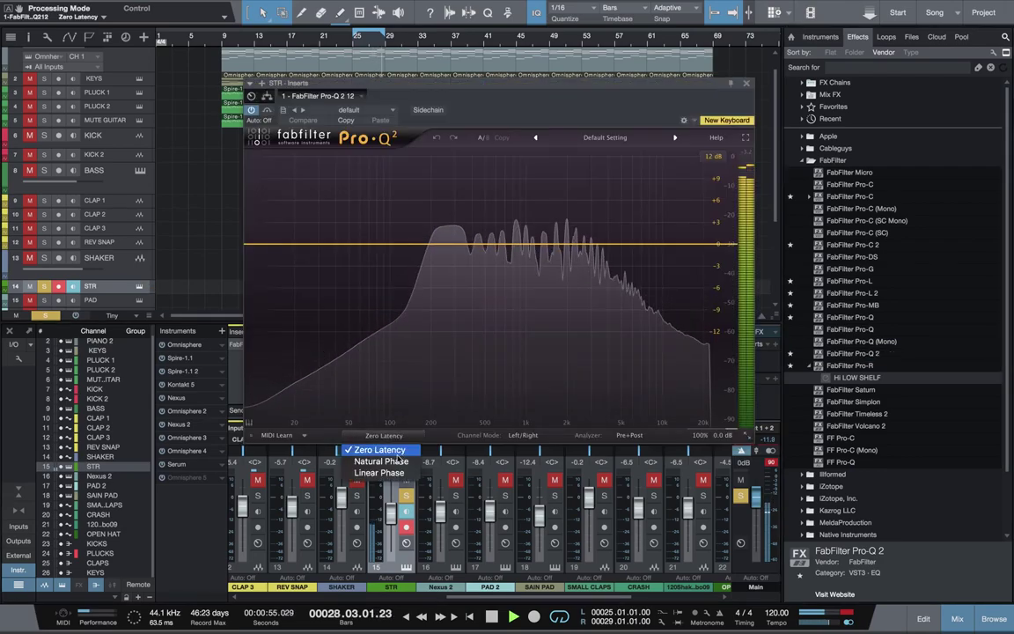
pyautogui.click(392, 466)
# Add a Low Cut band at about 138 Hz and a Bell band at about 254 Hz, -2.84 dB, Q 1.643, in the STR equalizer.
pyautogui.doubleClick(379, 252)
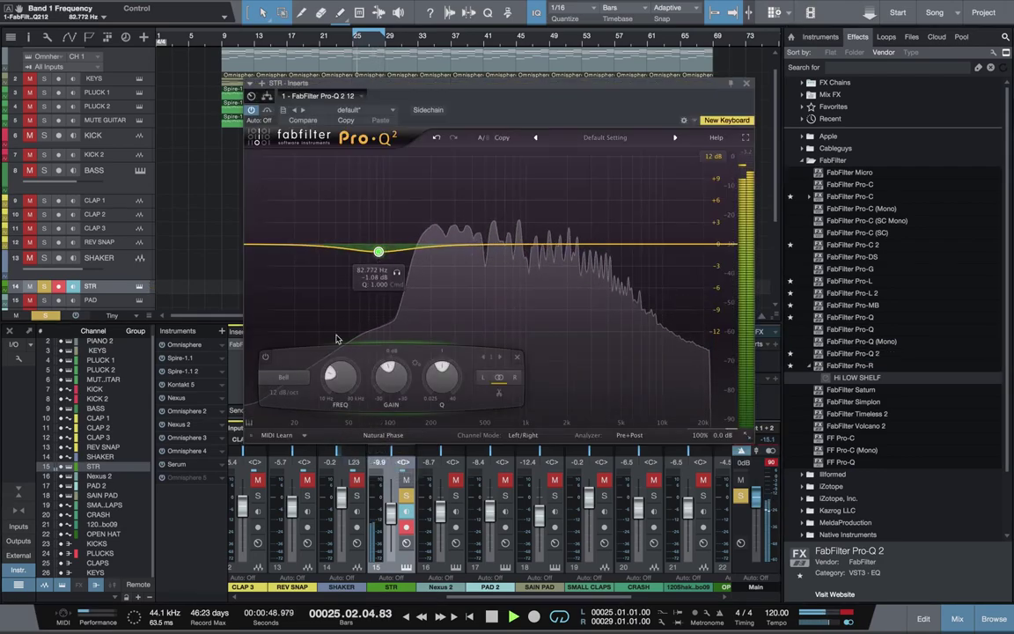
pyautogui.click(283, 377)
pyautogui.click(301, 416)
pyautogui.moveTo(396, 219); pyautogui.dragTo(442, 166)
pyautogui.moveTo(504, 384); pyautogui.dragTo(504, 372)
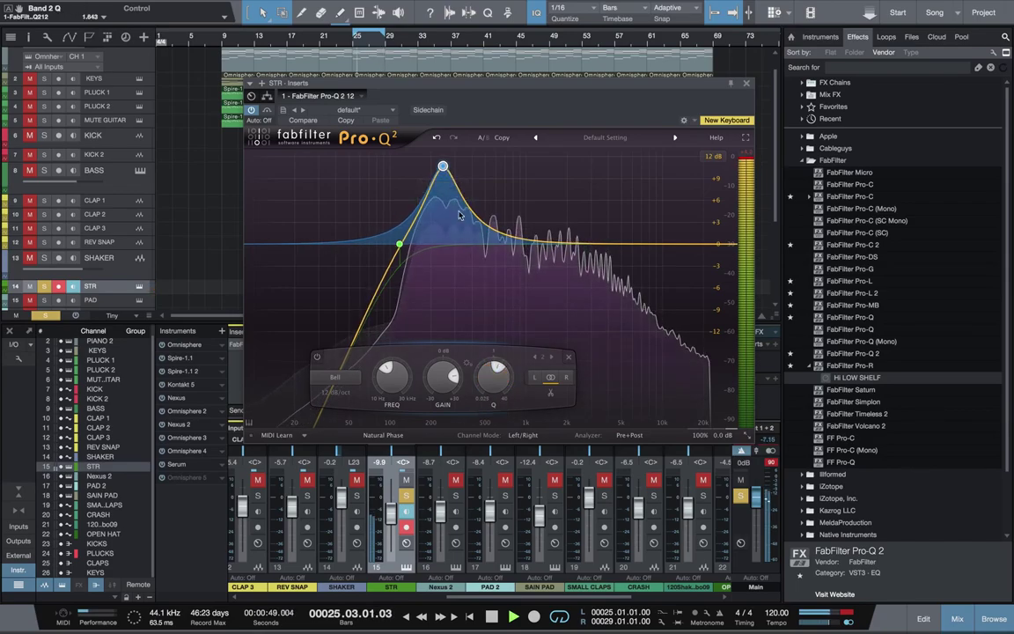
pyautogui.moveTo(462, 186); pyautogui.dragTo(442, 272)
pyautogui.click(400, 244)
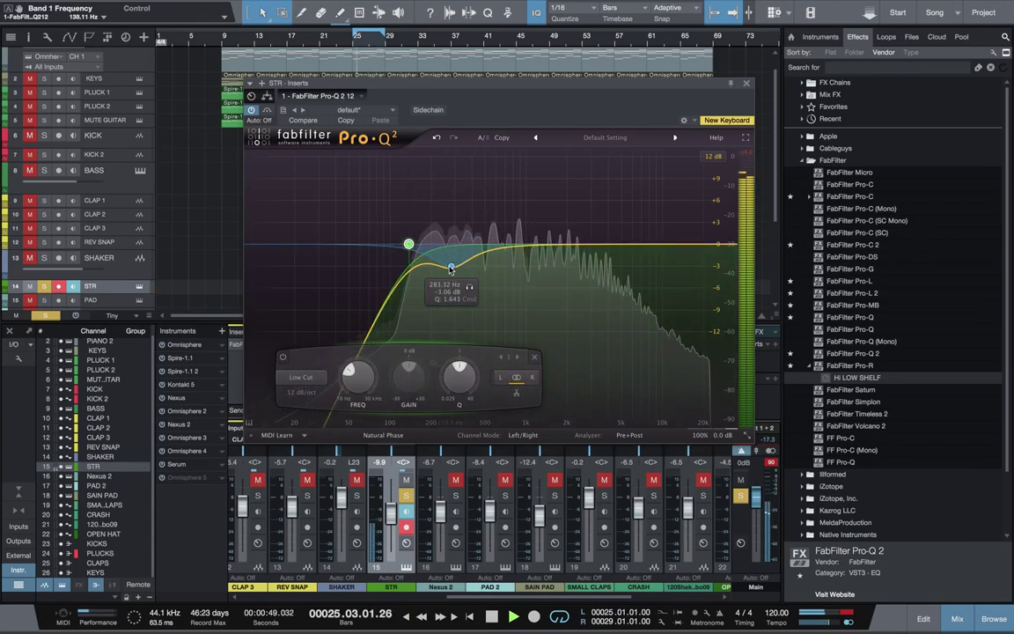
pyautogui.click(442, 266)
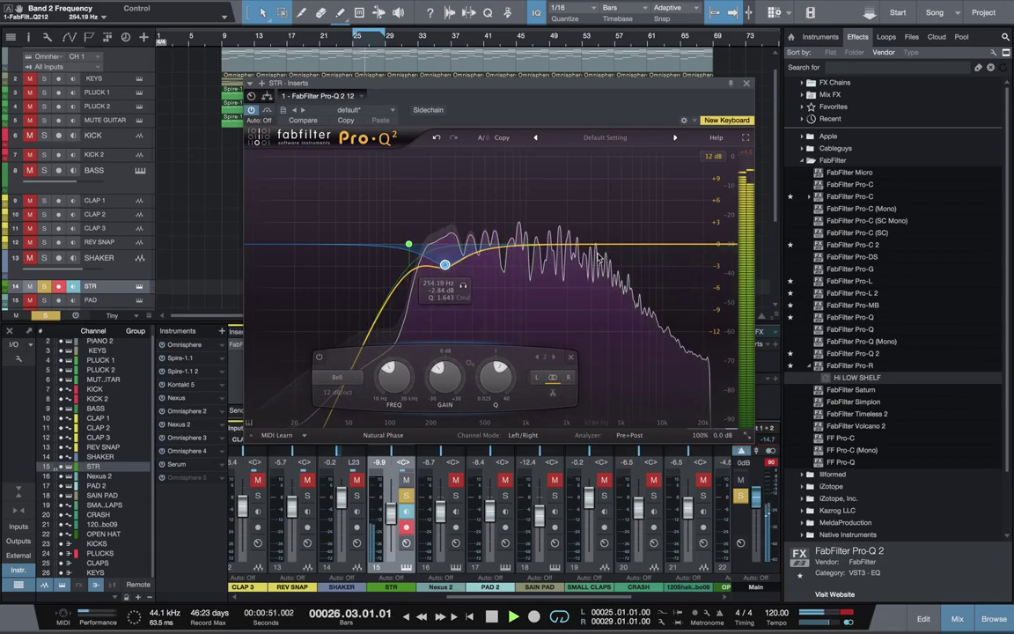
# Add a gentle high Bell boost above 5 kHz, move the low-mid Bell band to about 225 Hz, and close the STR equalizer.
pyautogui.doubleClick(623, 227)
pyautogui.moveTo(623, 227); pyautogui.dragTo(637, 227)
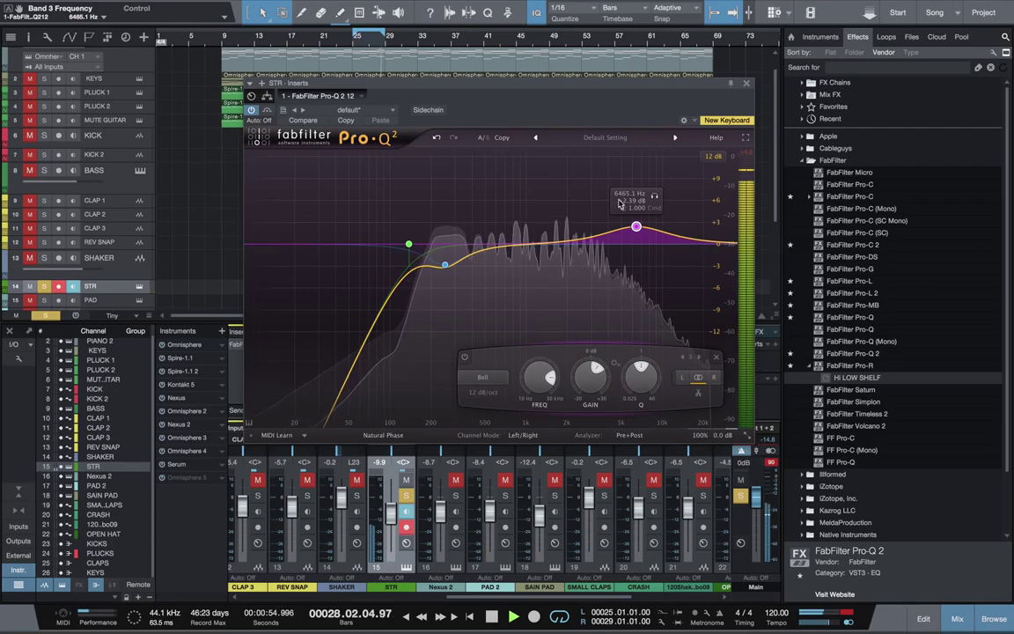
pyautogui.moveTo(650, 194); pyautogui.dragTo(624, 238)
pyautogui.moveTo(445, 264); pyautogui.dragTo(436, 269)
pyautogui.moveTo(498, 248); pyautogui.dragTo(438, 265)
pyautogui.click(744, 83)
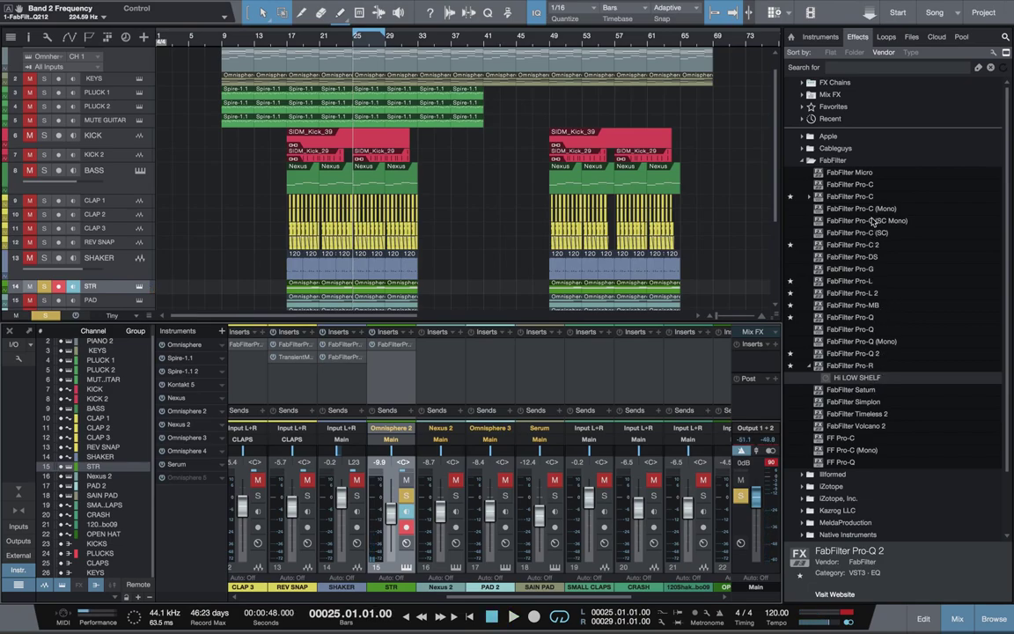
# Insert FabFilter Pro-C on STR, set Threshold to about -19.5 dB and Attack to about 51 ms, comparing the sound with the compressor bypassed.
pyautogui.moveTo(866, 199); pyautogui.dragTo(384, 385)
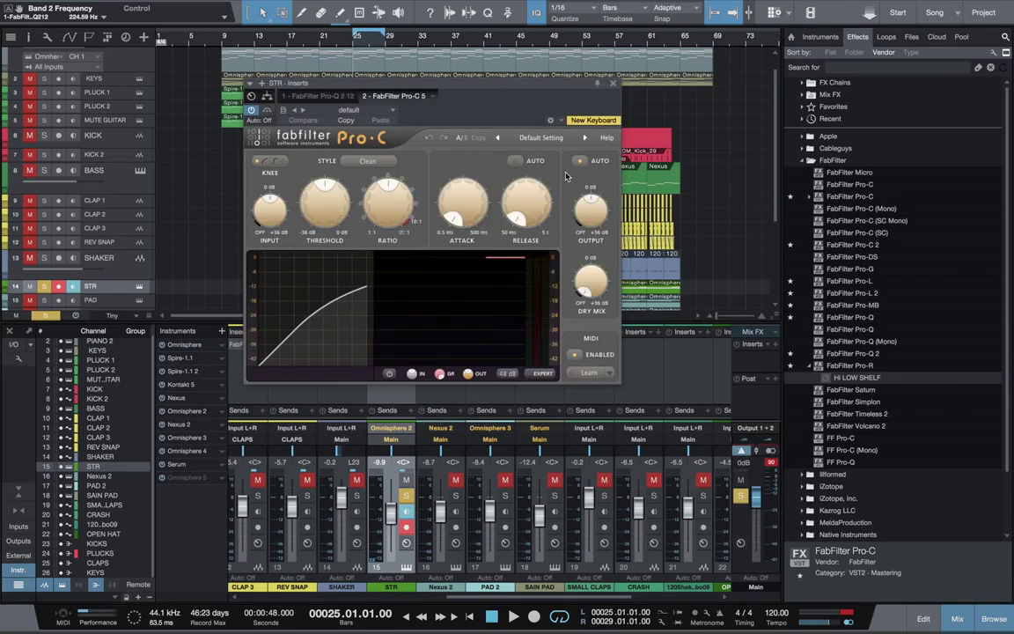
pyautogui.press('space')
pyautogui.moveTo(325, 206); pyautogui.dragTo(319, 214)
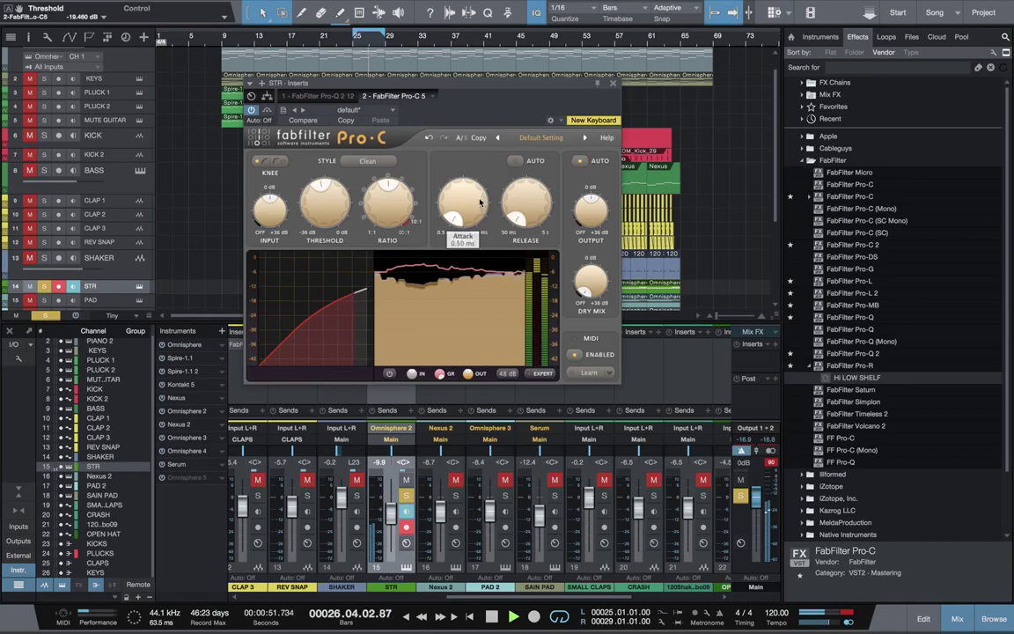
pyautogui.moveTo(481, 202); pyautogui.dragTo(478, 129)
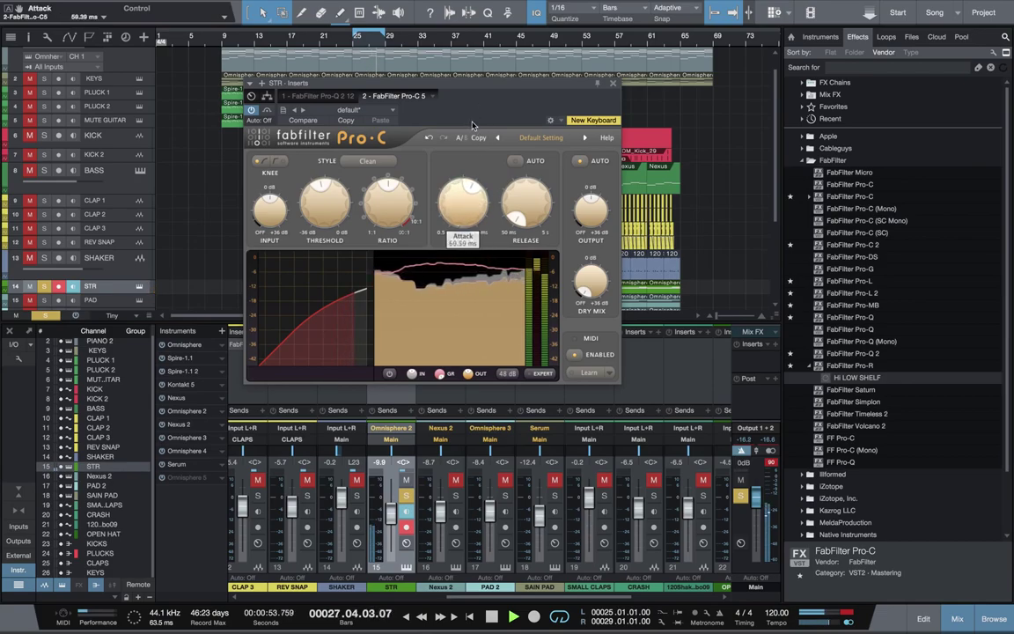
pyautogui.click(251, 111)
pyautogui.click(251, 111)
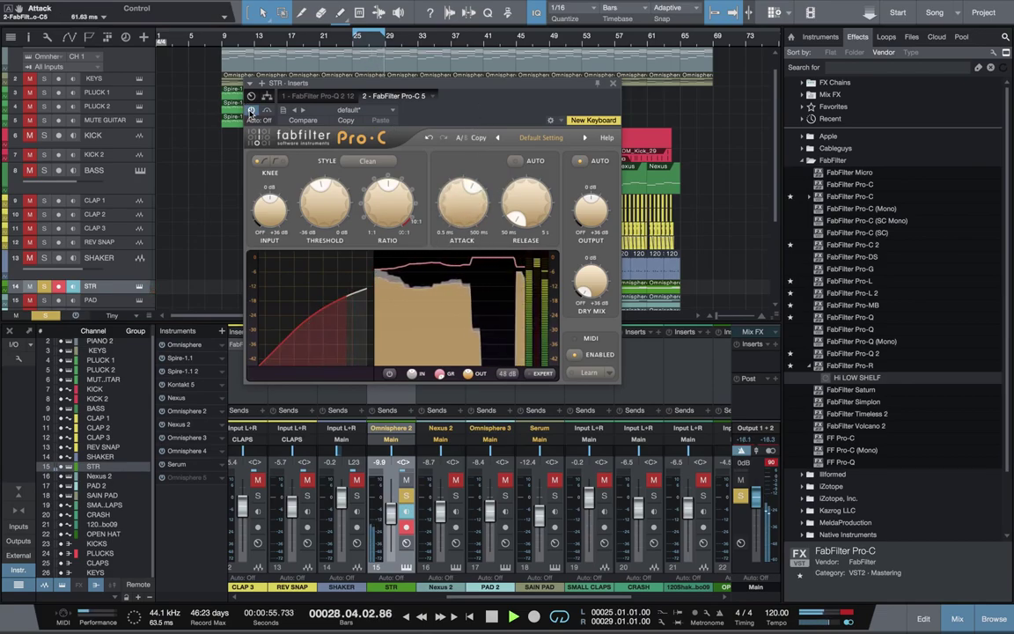
pyautogui.moveTo(471, 210); pyautogui.dragTo(459, 249)
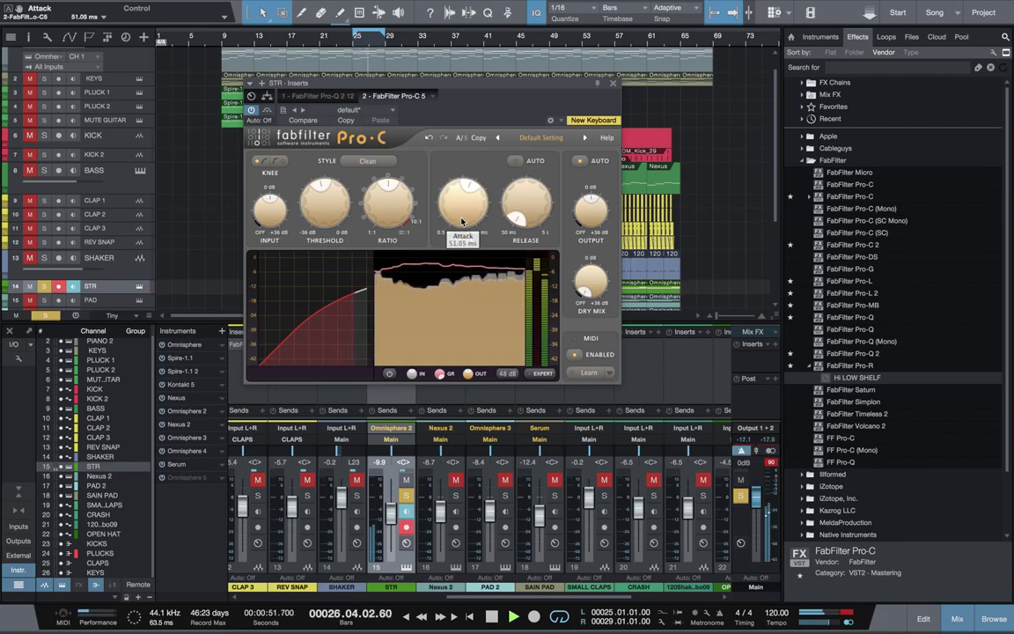
# Close the STR channel's FabFilter Pro-C compressor and stop playback.
pyautogui.moveTo(531, 199)
pyautogui.moveTo(603, 224)
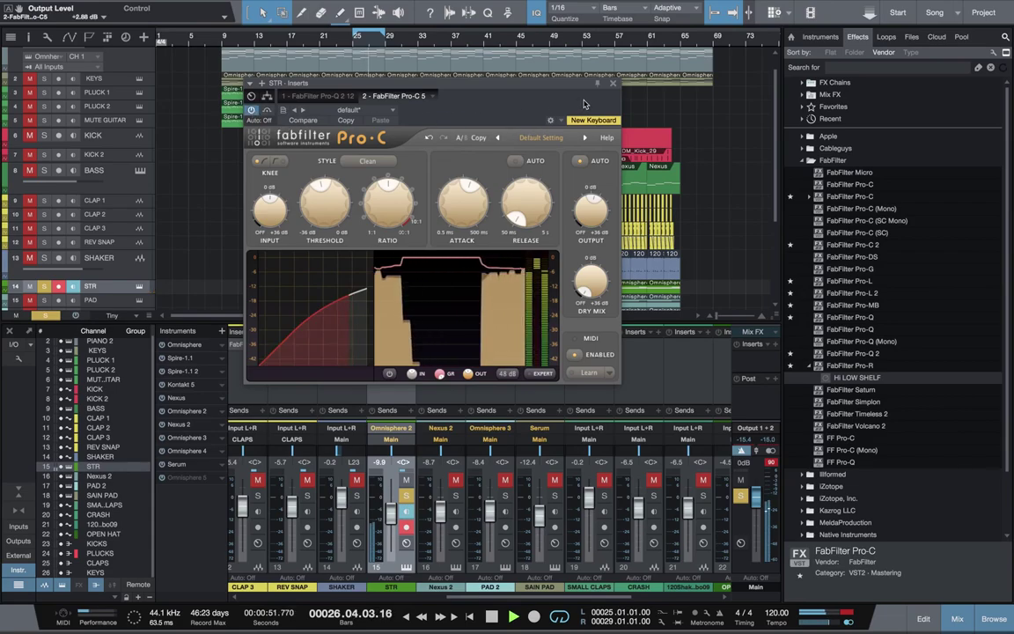
pyautogui.click(614, 86)
pyautogui.press('space')
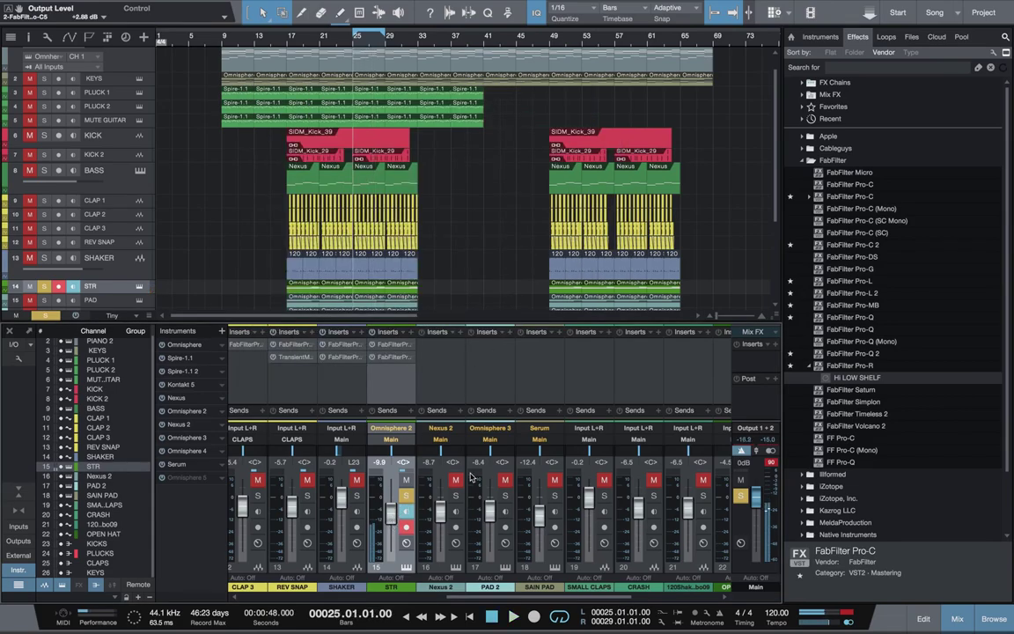
# Add the FabFilter Pro-R reverb to the STR channel's inserts and load its Large Chamber preset.
pyautogui.moveTo(849, 365); pyautogui.dragTo(392, 388)
pyautogui.click(608, 138)
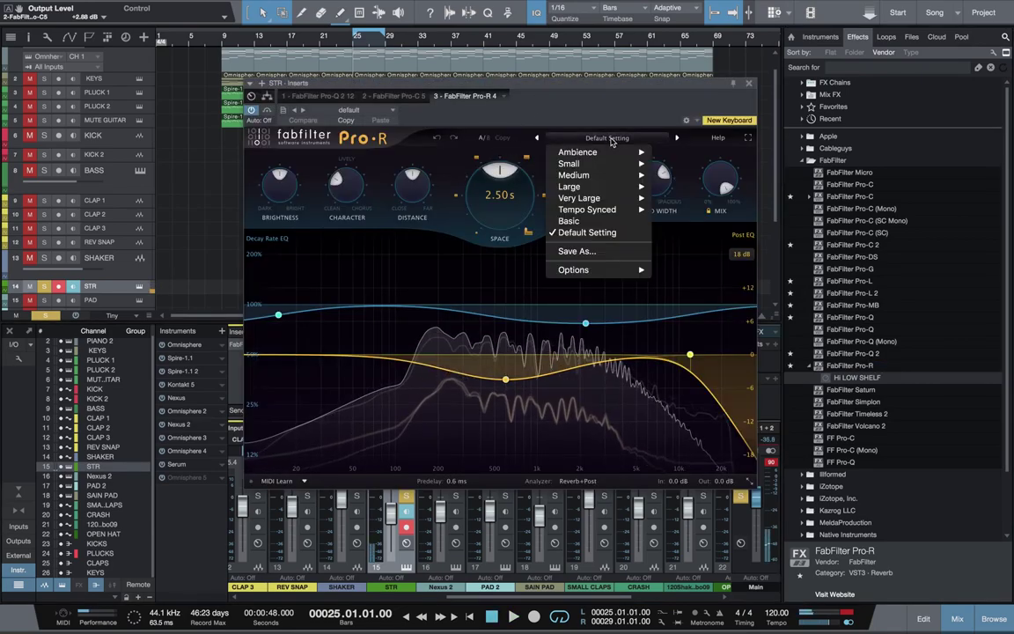
pyautogui.moveTo(600, 194)
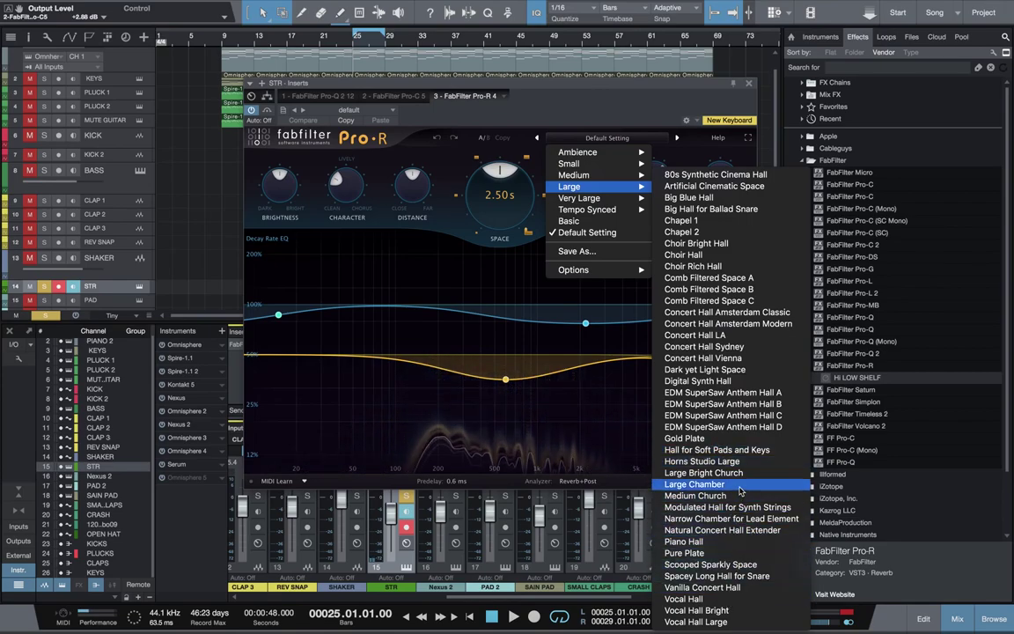
pyautogui.click(700, 484)
# Lower the STR reverb's mix to about 23.6% while auditioning the loop.
pyautogui.press('space')
pyautogui.moveTo(726, 180)
pyautogui.moveTo(725, 179); pyautogui.dragTo(714, 270)
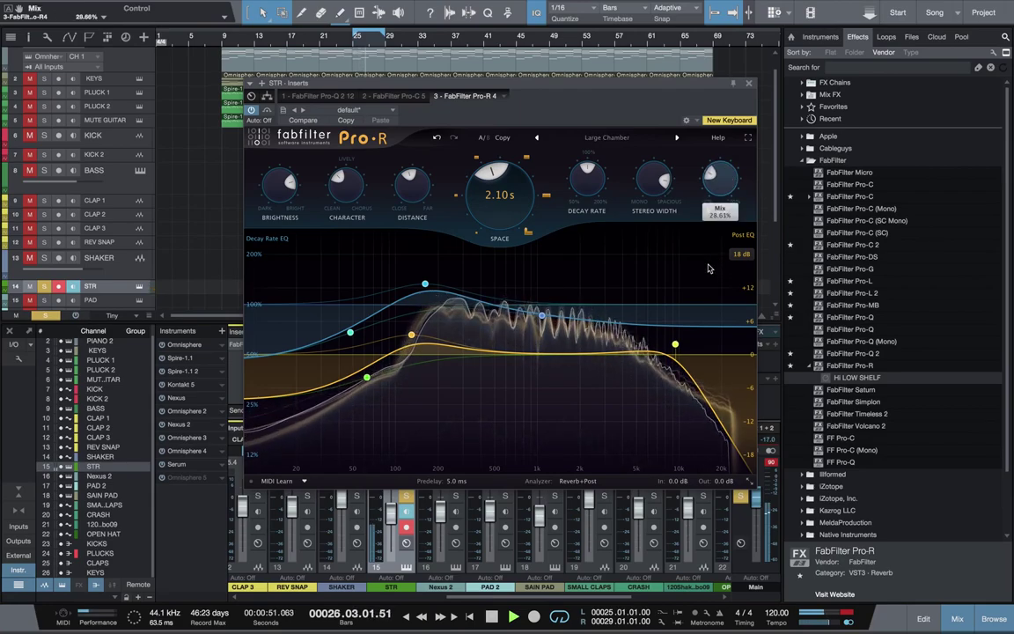
pyautogui.press('space')
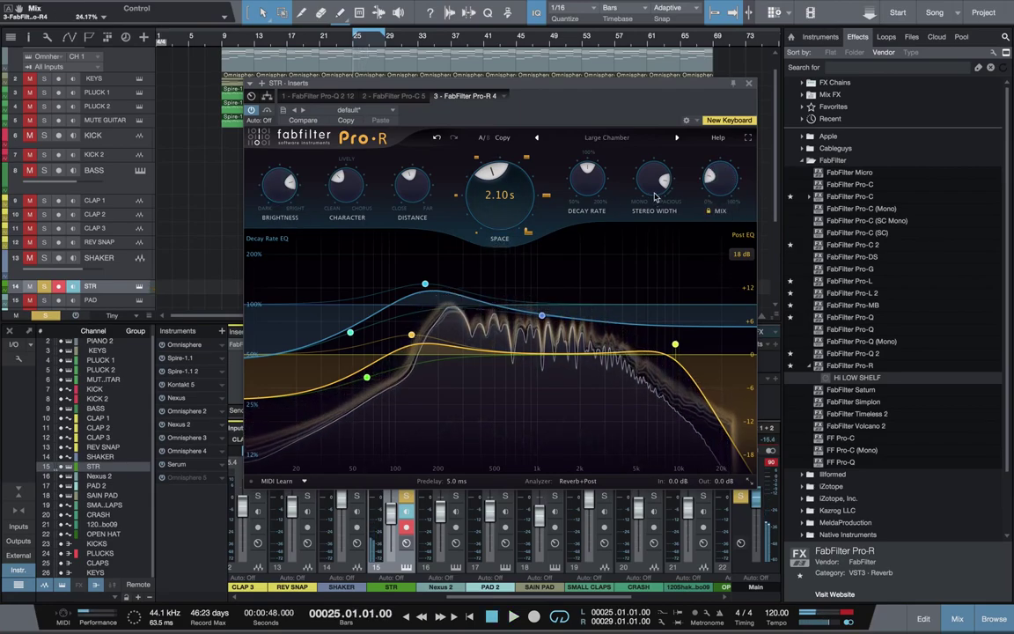
pyautogui.moveTo(652, 198)
pyautogui.moveTo(648, 212); pyautogui.dragTo(648, 223)
pyautogui.moveTo(710, 187)
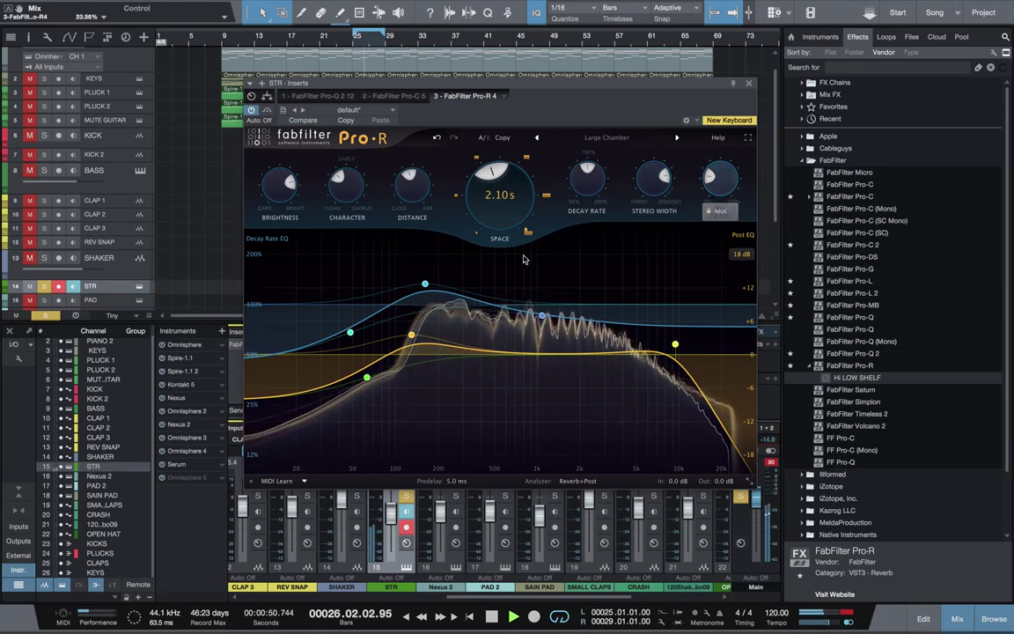
# Pull the lowest decay rate band of the STR reverb down at about 70.6 Hz and close the reverb.
pyautogui.moveTo(350, 332); pyautogui.dragTo(374, 379)
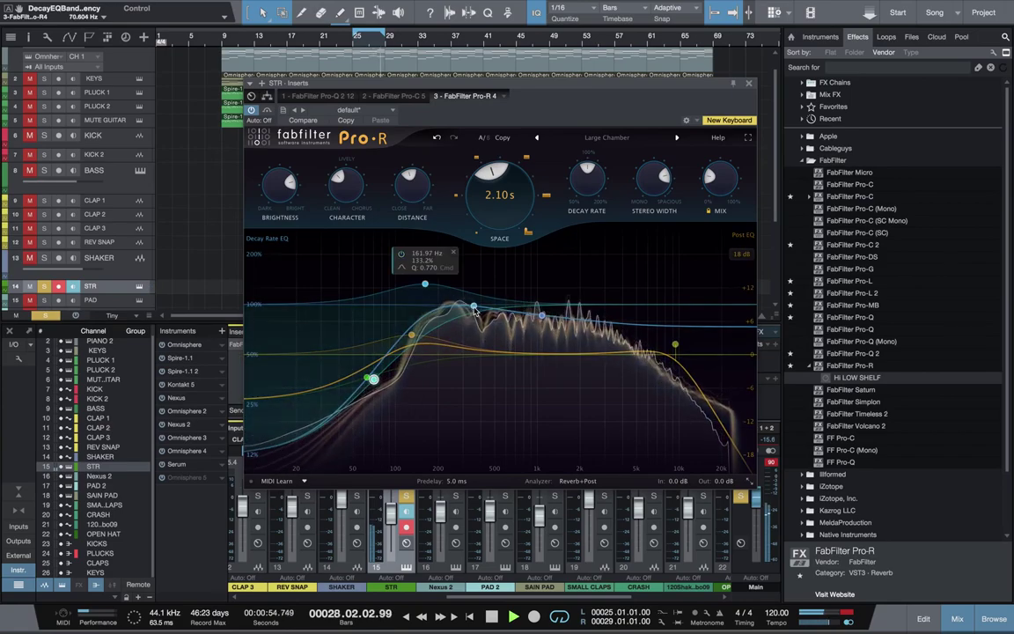
pyautogui.press('space')
pyautogui.moveTo(725, 186); pyautogui.dragTo(727, 190)
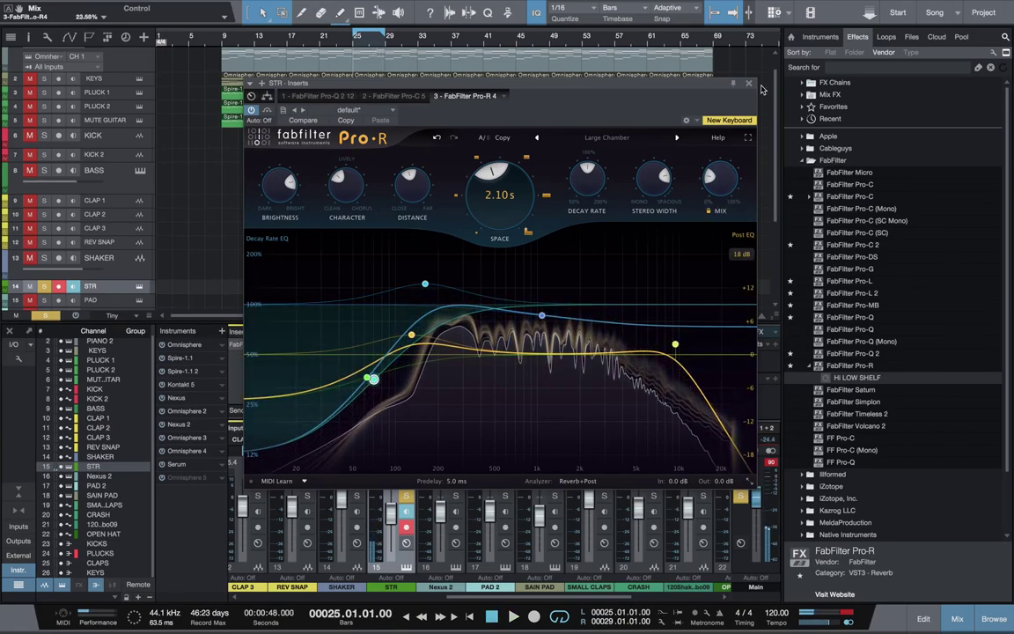
pyautogui.press('Escape')
# Clear the solo, mute the channels from Nexus 2 through SMALL CLAPS, and set REV SNAP to -3.9 dB and STR to -9.4 dB.
pyautogui.click(742, 498)
pyautogui.press('space')
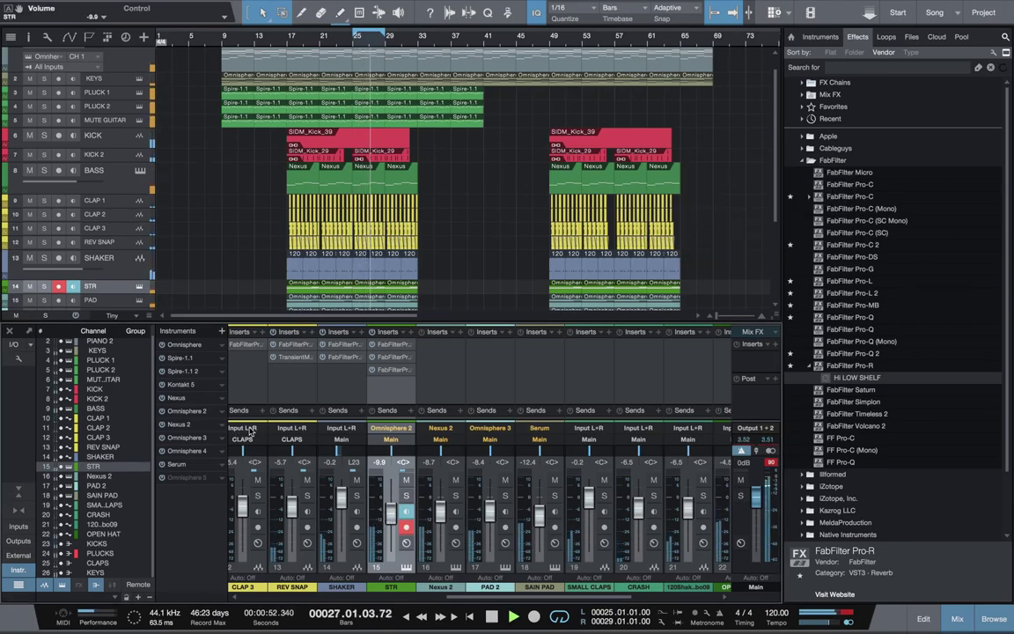
pyautogui.click(456, 480)
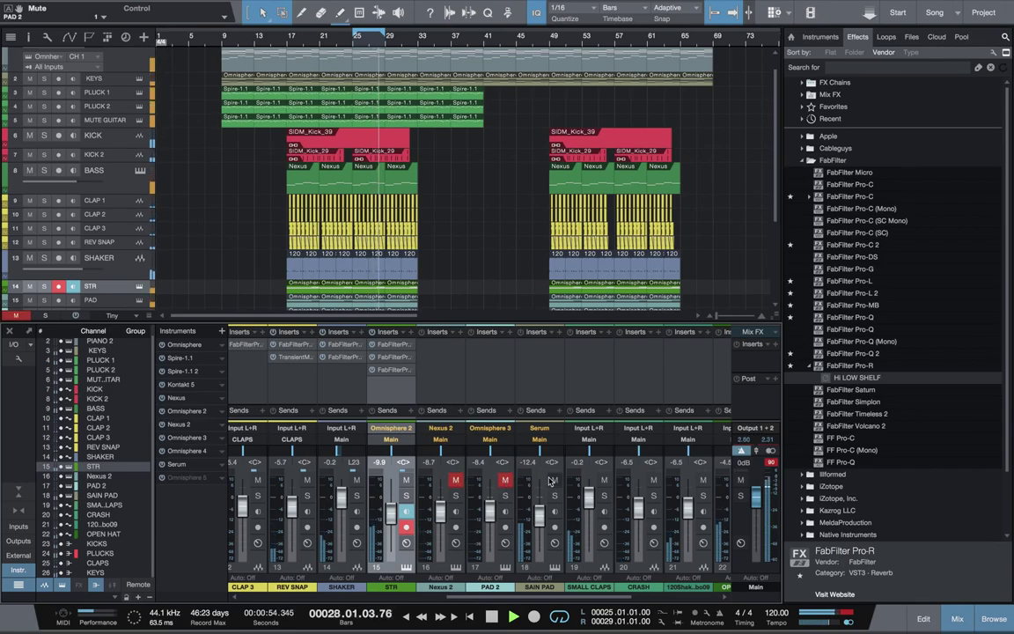
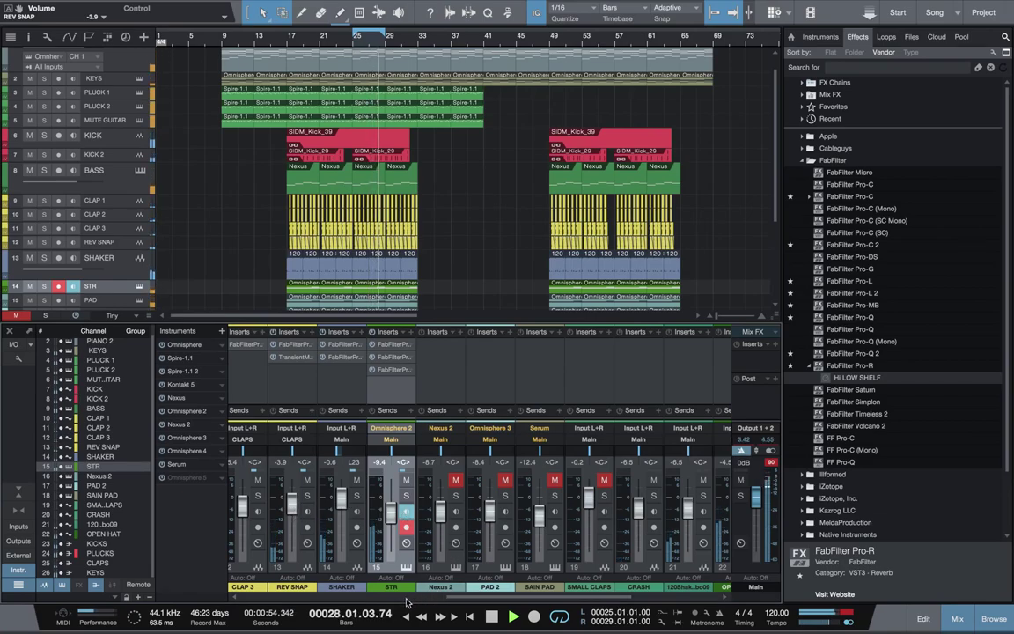
# Mute the CRASH, 120Shak..bo09 and OPEN HAT channels and lower the SHAKER fader to -3.9 dB.
pyautogui.hscroll(1, 438, 546)
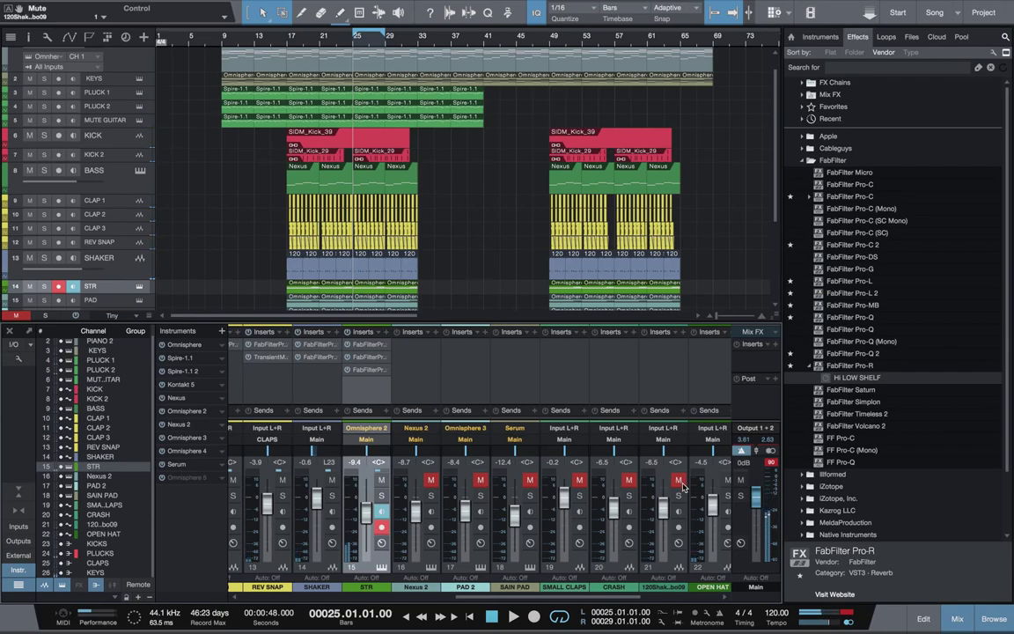
pyautogui.hscroll(3, 565, 556)
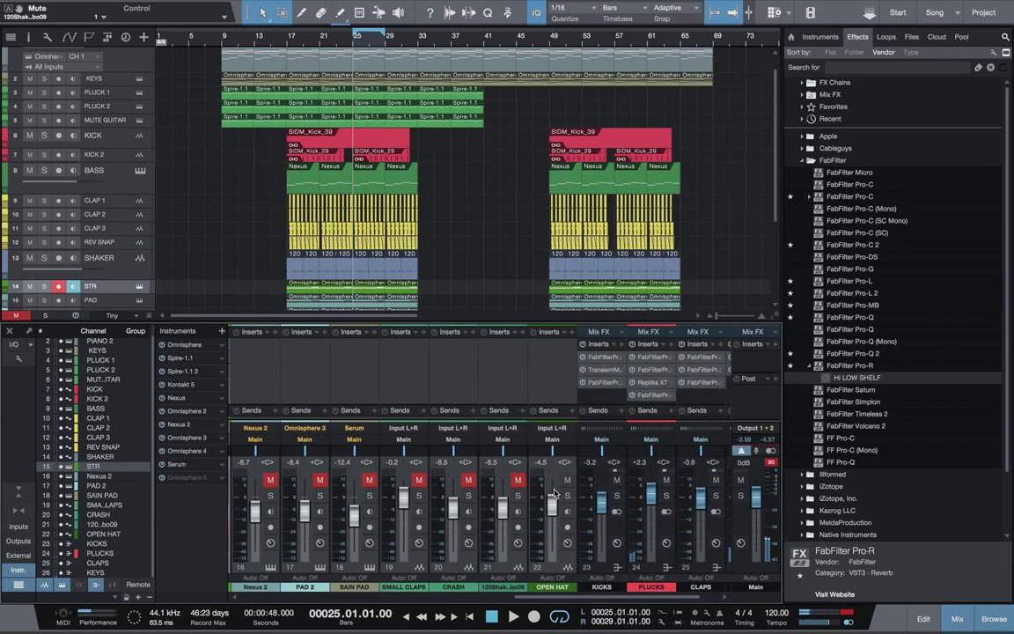
pyautogui.hscroll(-4, 476, 592)
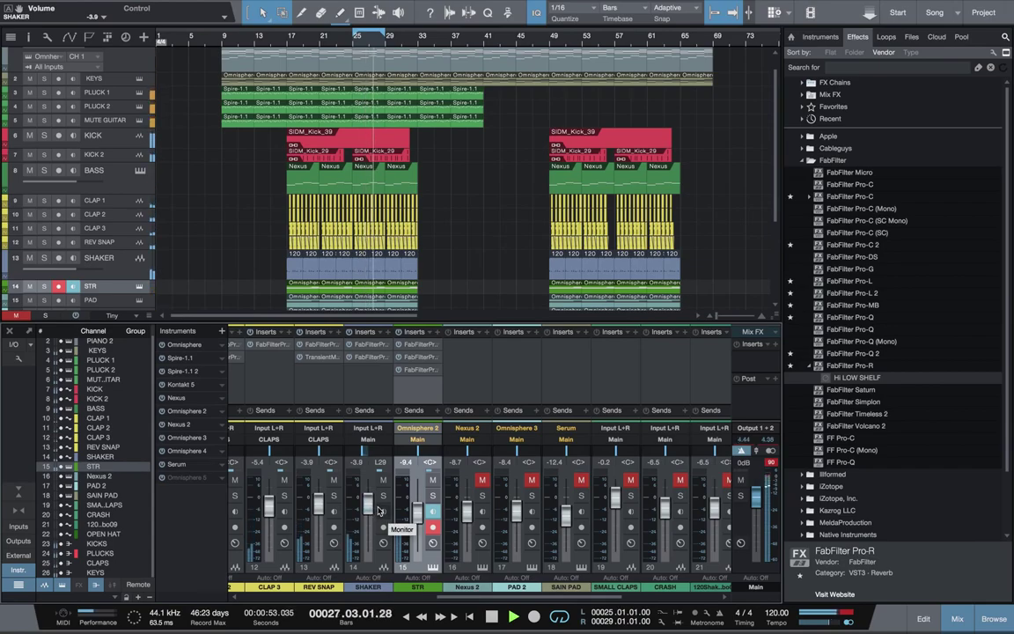
# Solo the PLUCKS bus and open its FabFilter Pro-Q 2 equalizer.
pyautogui.moveTo(598, 596); pyautogui.dragTo(722, 590)
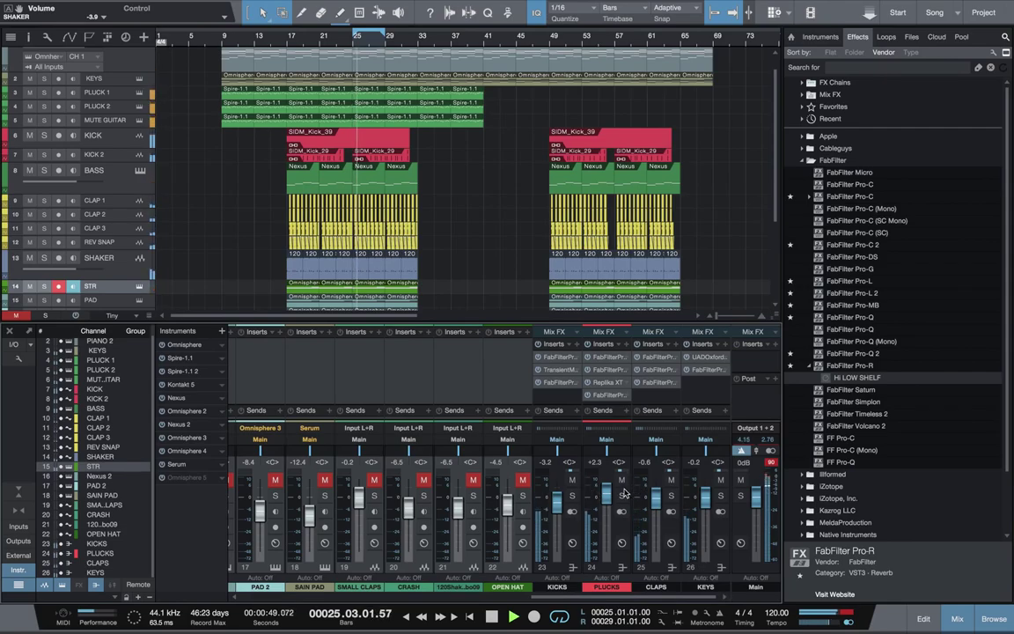
pyautogui.click(621, 495)
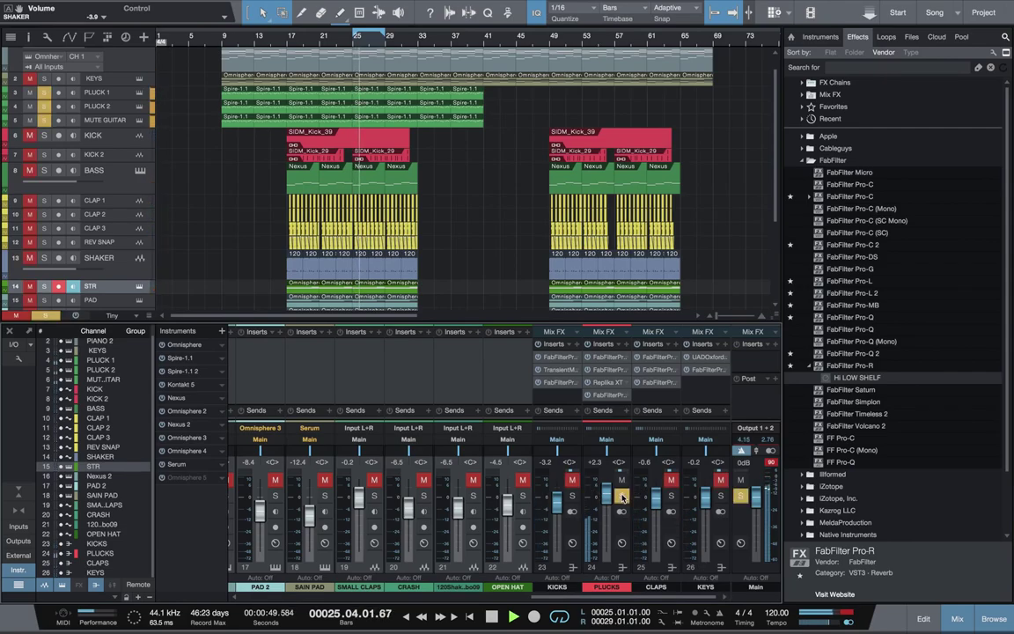
pyautogui.click(615, 361)
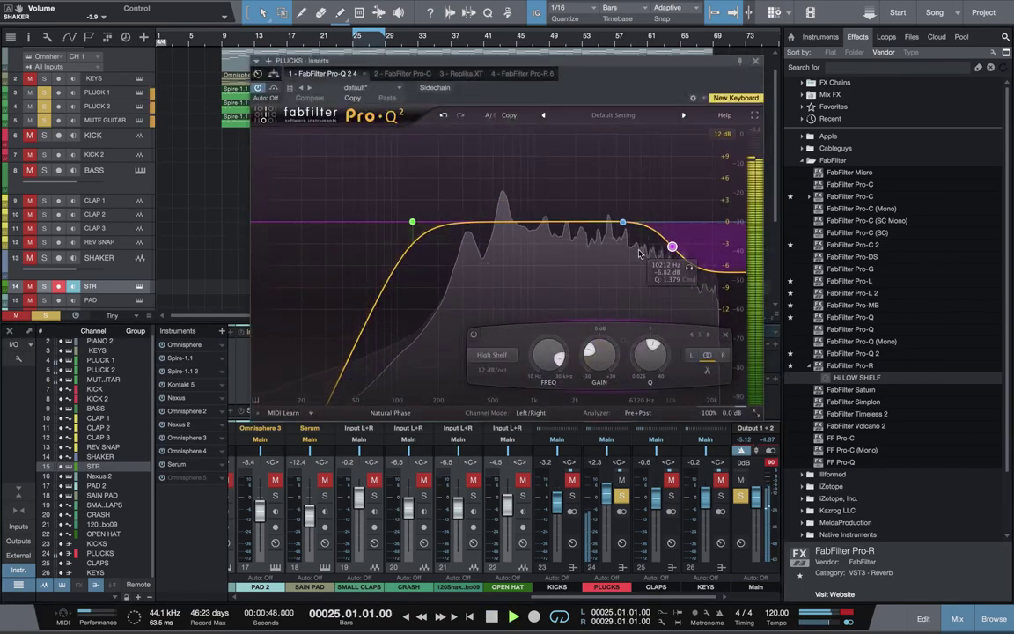
pyautogui.press('space')
# Add a narrow bell cut of about -2 dB at 605 Hz with a Q of about 7.9 to the PLUCKS equalizer, auditioning the result.
pyautogui.moveTo(512, 221); pyautogui.dragTo(499, 150)
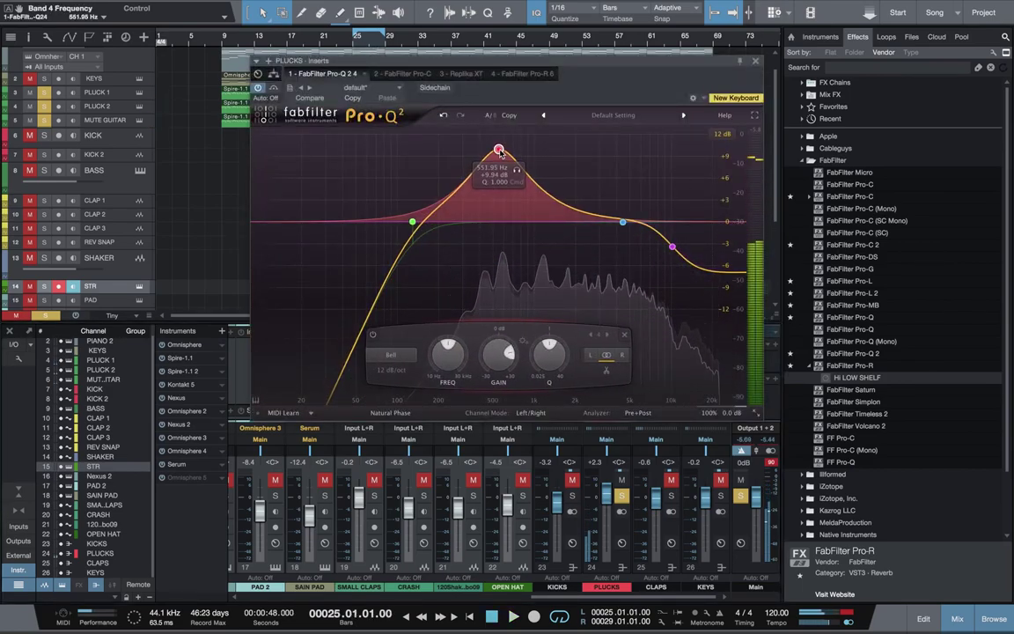
pyautogui.scroll(10, 499, 151)
pyautogui.moveTo(499, 154); pyautogui.dragTo(504, 236)
pyautogui.press('space')
pyautogui.press('space')
pyautogui.scroll(2, 506, 248)
pyautogui.press('space')
pyautogui.press('space')
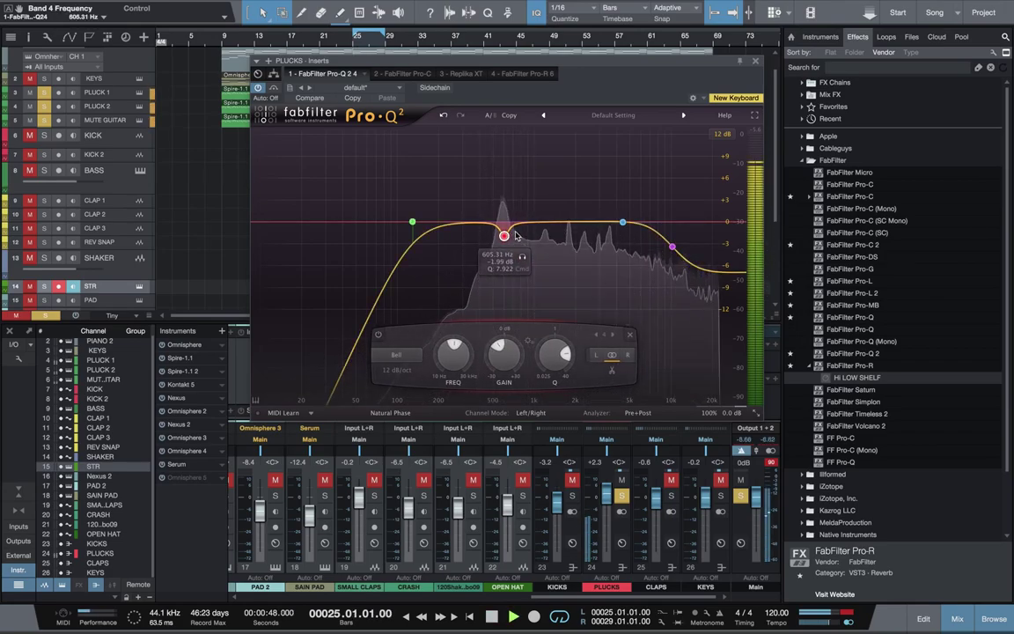
pyautogui.press('space')
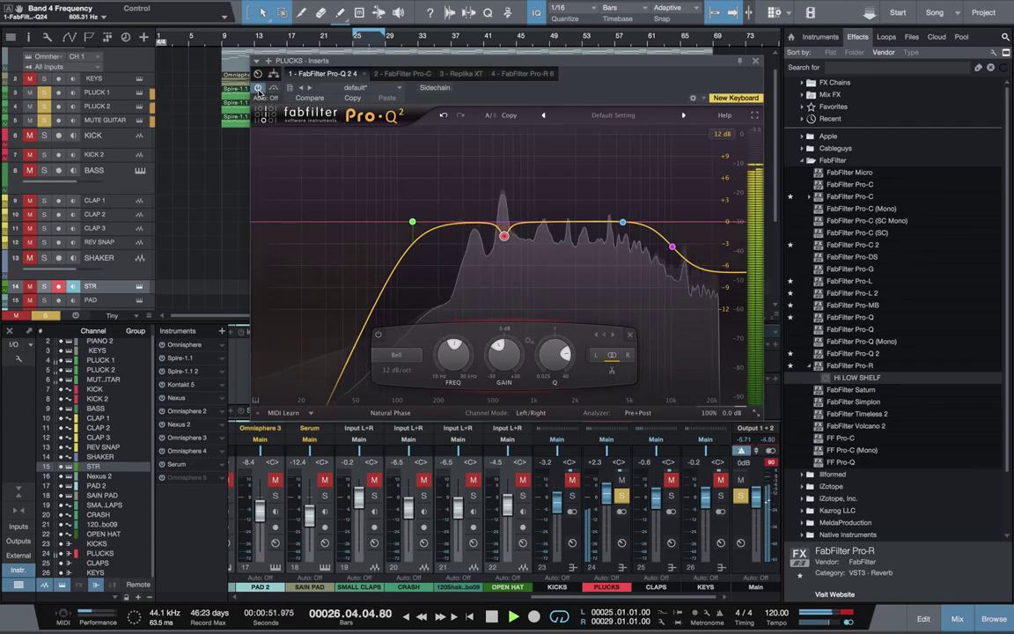
# Lower the PLUCKS equalizer's low cut to about 109 Hz, close the equalizer and stop playback.
pyautogui.moveTo(431, 199); pyautogui.dragTo(421, 202)
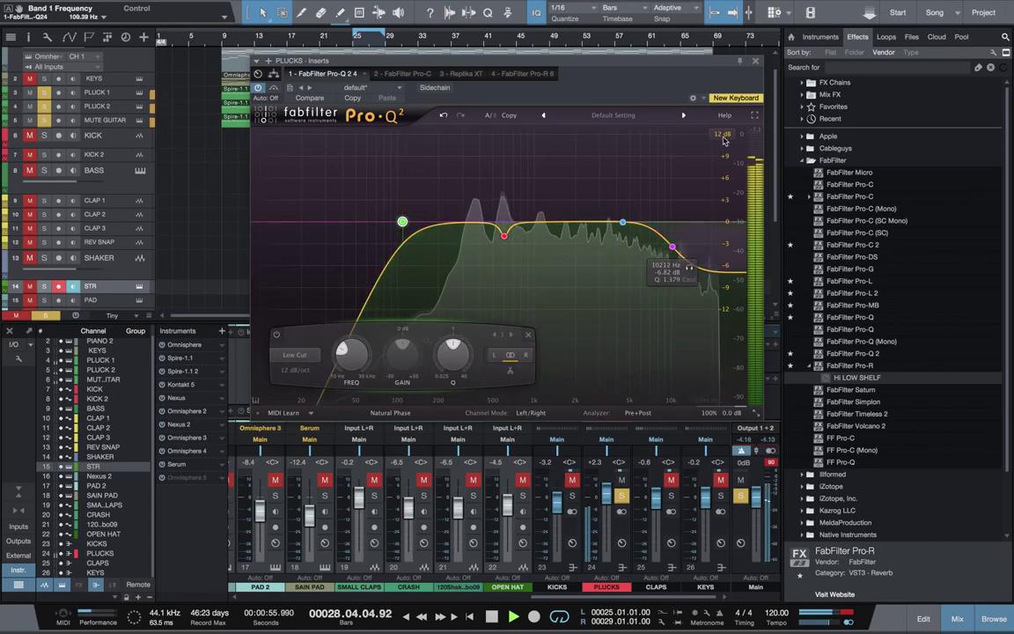
pyautogui.click(755, 61)
pyautogui.press('space')
# Clear the solo and raise the PLUCKS bus fader to +3.1 dB while the full mix plays.
pyautogui.click(745, 500)
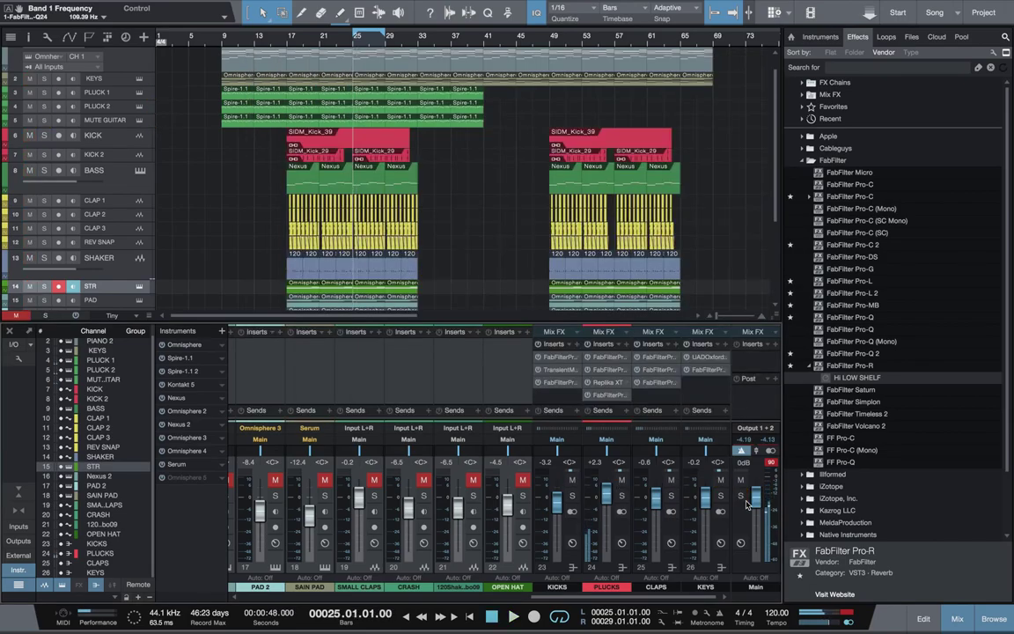
pyautogui.press('space')
pyautogui.moveTo(603, 500); pyautogui.dragTo(605, 498)
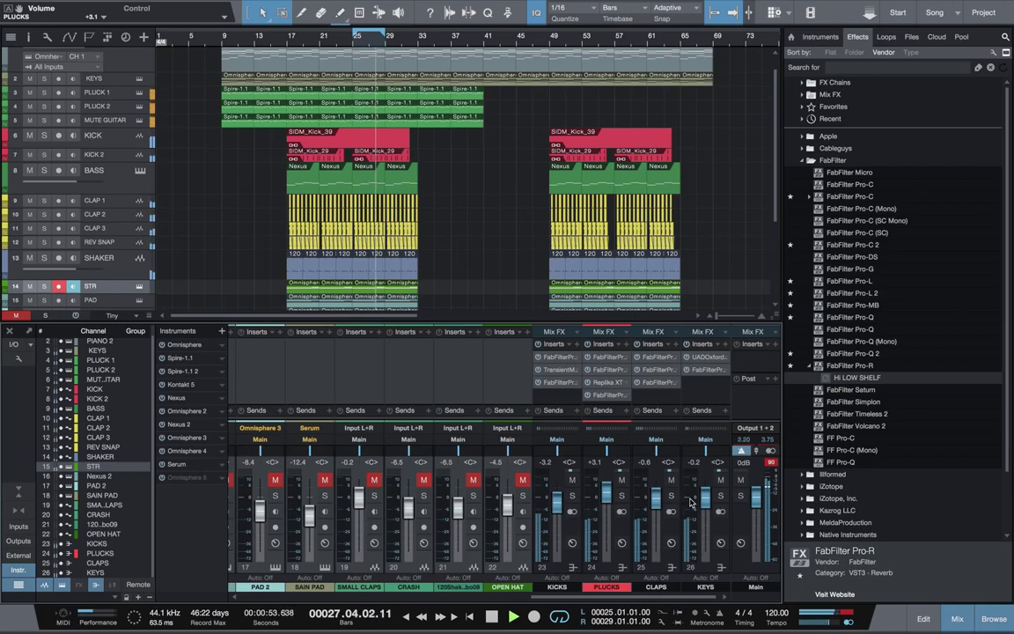
# Set band 2 of the KEYS bus's Oxford Dynamic EQ to 327 Hz, 4.93 Q and a -1.40 dB target, and close it.
pyautogui.click(711, 357)
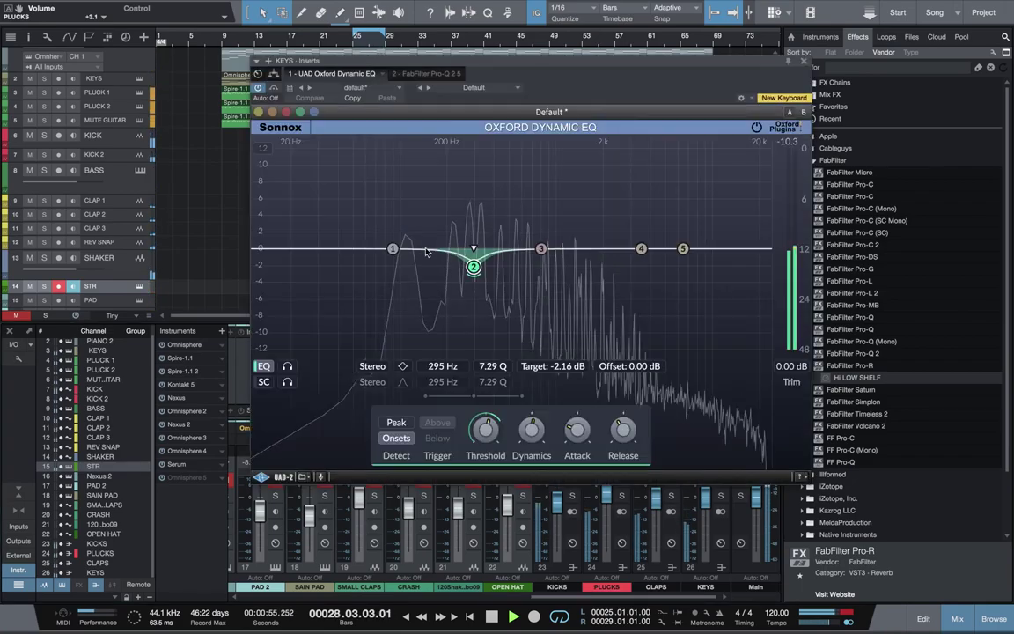
pyautogui.moveTo(473, 267)
pyautogui.mouseDown()
pyautogui.moveTo(472, 279)
pyautogui.moveTo(480, 259)
pyautogui.mouseUp()
pyautogui.scroll(3, 476, 267)
pyautogui.scroll(-6, 472, 277)
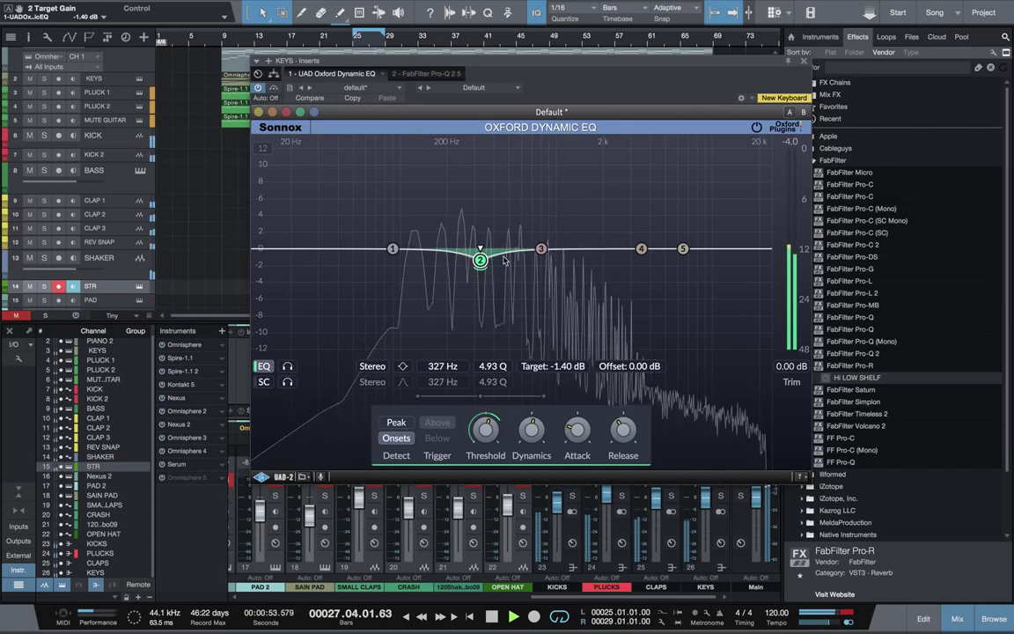
pyautogui.click(803, 61)
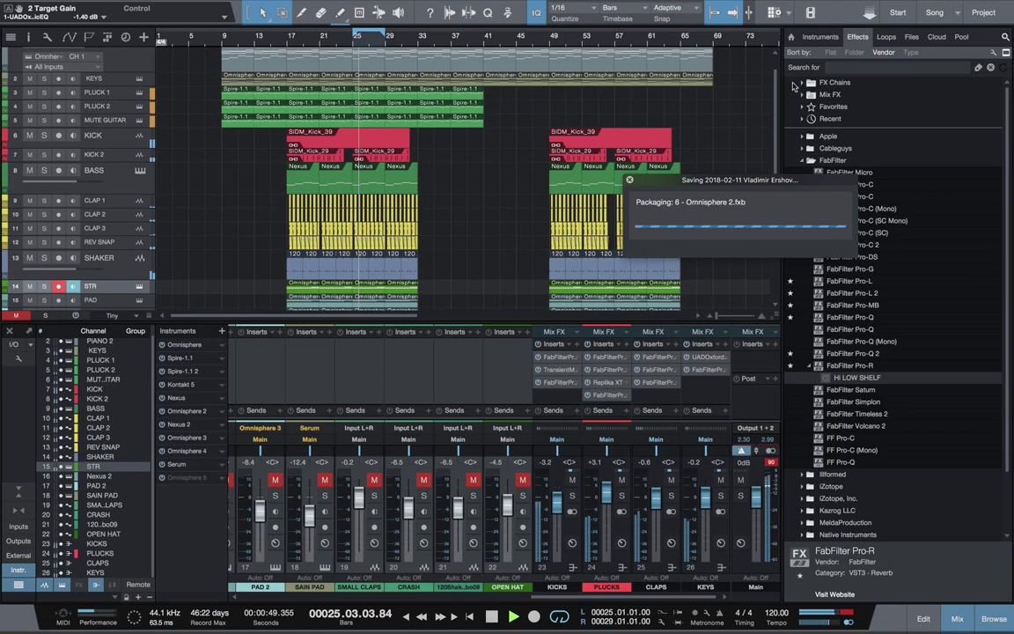
# Unmute the Nexus 2 channel, raise its fader to -7.9 dB and solo it during playback.
pyautogui.press('F3')
pyautogui.press('space')
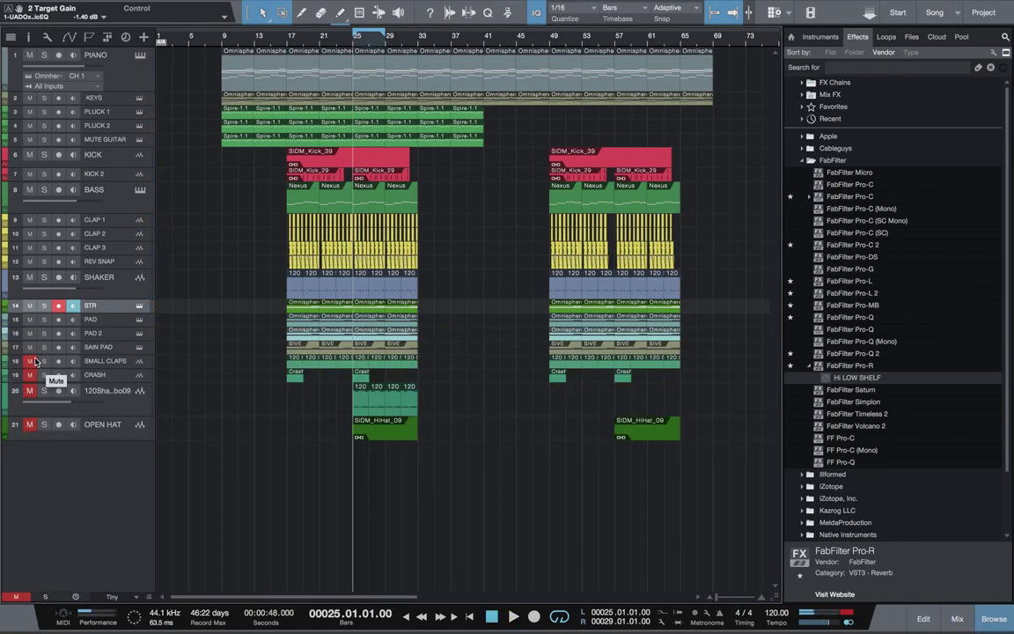
pyautogui.press('F3')
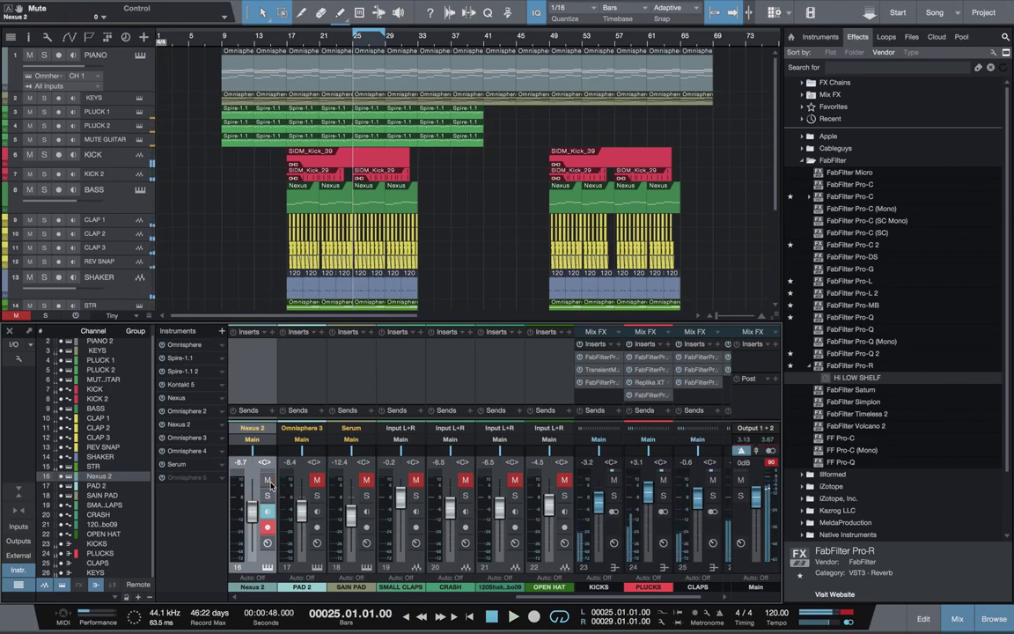
pyautogui.moveTo(615, 596); pyautogui.dragTo(536, 595)
pyautogui.press('space')
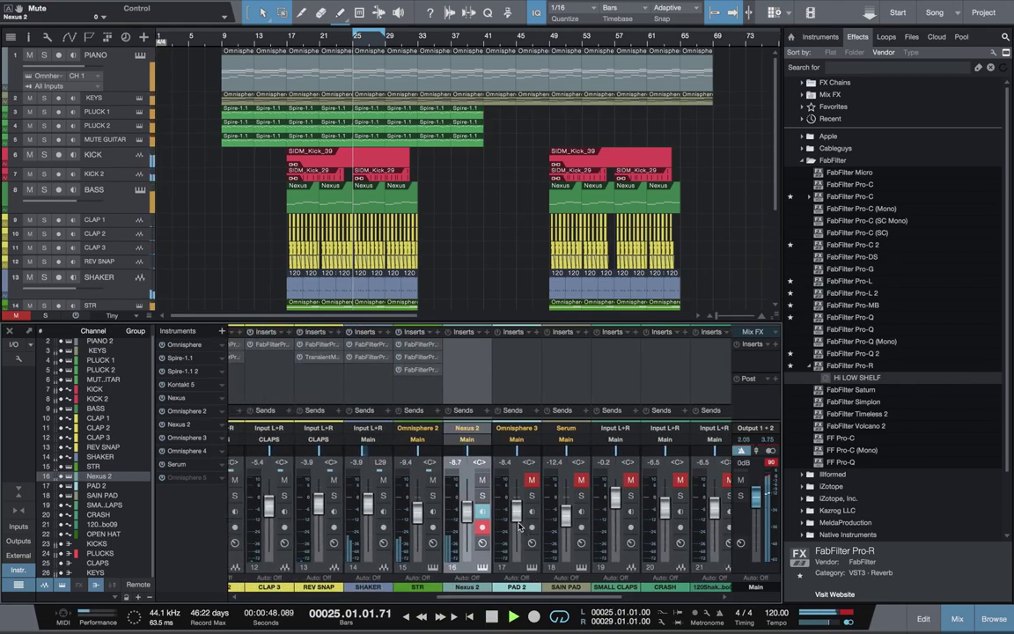
pyautogui.click(482, 496)
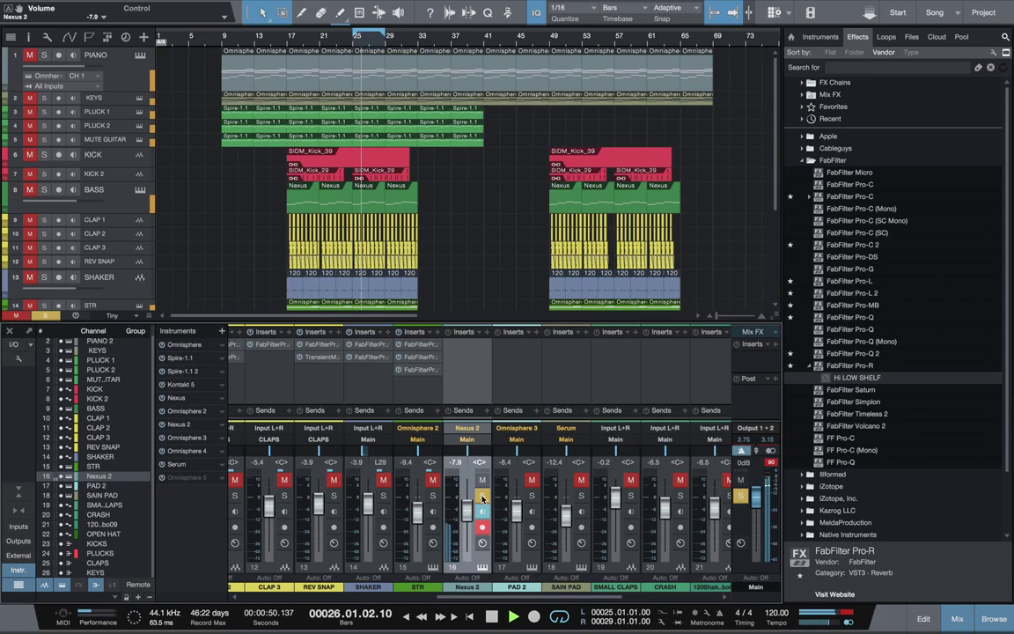
# Copy the STR channel's Pro-Q 2 equalizer to Nexus 2 and delete two of its low-mid bands.
pyautogui.moveTo(443, 344); pyautogui.dragTo(479, 345)
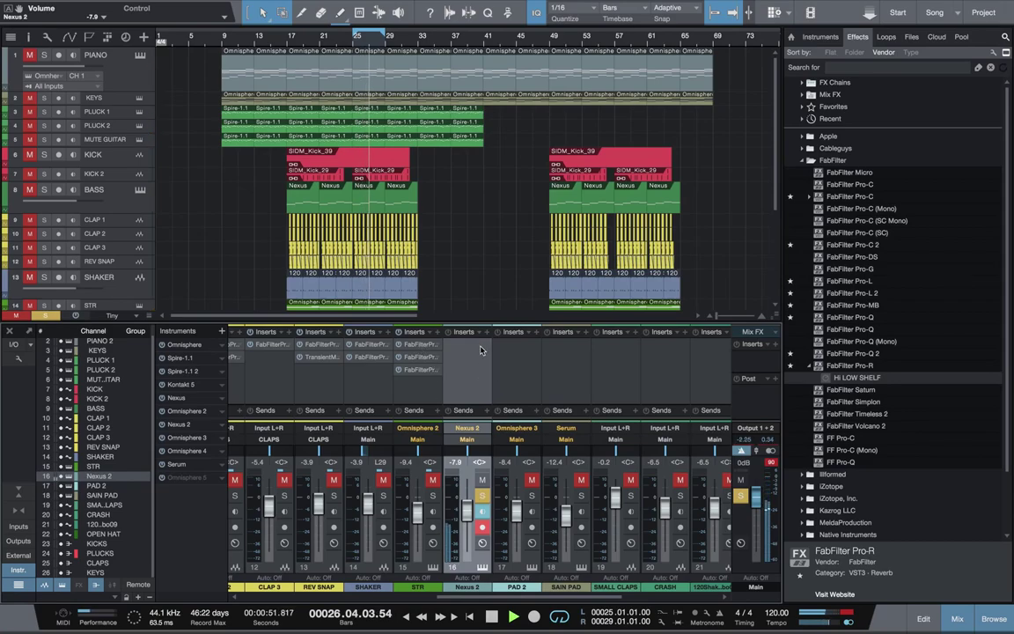
pyautogui.rightClick(445, 241)
pyautogui.click(471, 316)
pyautogui.rightClick(471, 231)
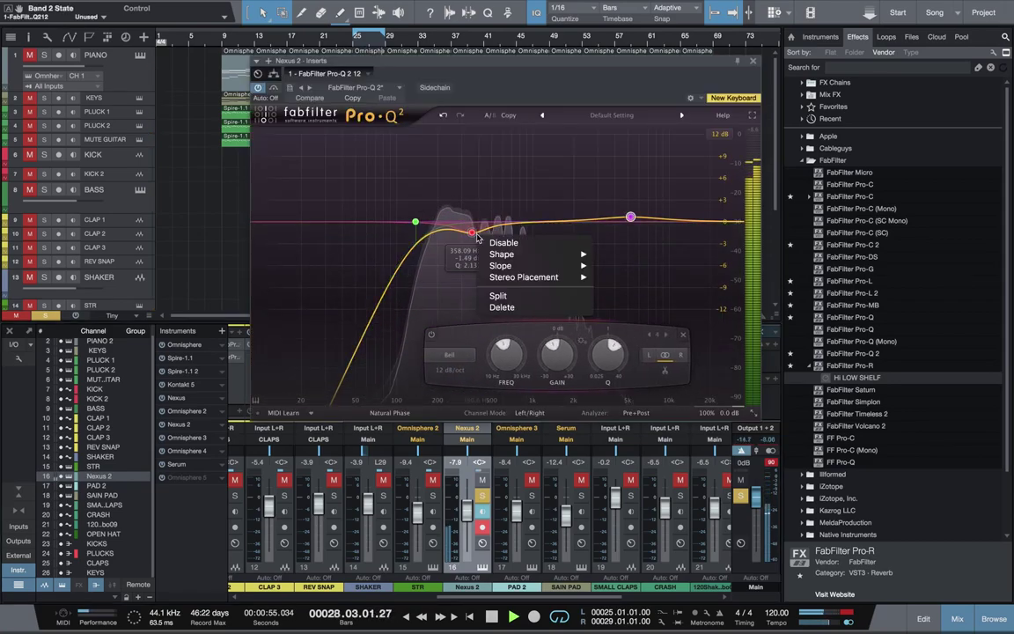
pyautogui.click(502, 308)
# Add a bell cut of about -2 dB at 281 Hz and an upper-mid bell boost to the Nexus 2 equalizer.
pyautogui.moveTo(464, 223); pyautogui.dragTo(459, 237)
pyautogui.moveTo(564, 222); pyautogui.dragTo(585, 205)
pyautogui.moveTo(459, 237)
pyautogui.mouseDown()
pyautogui.moveTo(451, 246)
pyautogui.moveTo(458, 237)
pyautogui.mouseUp()
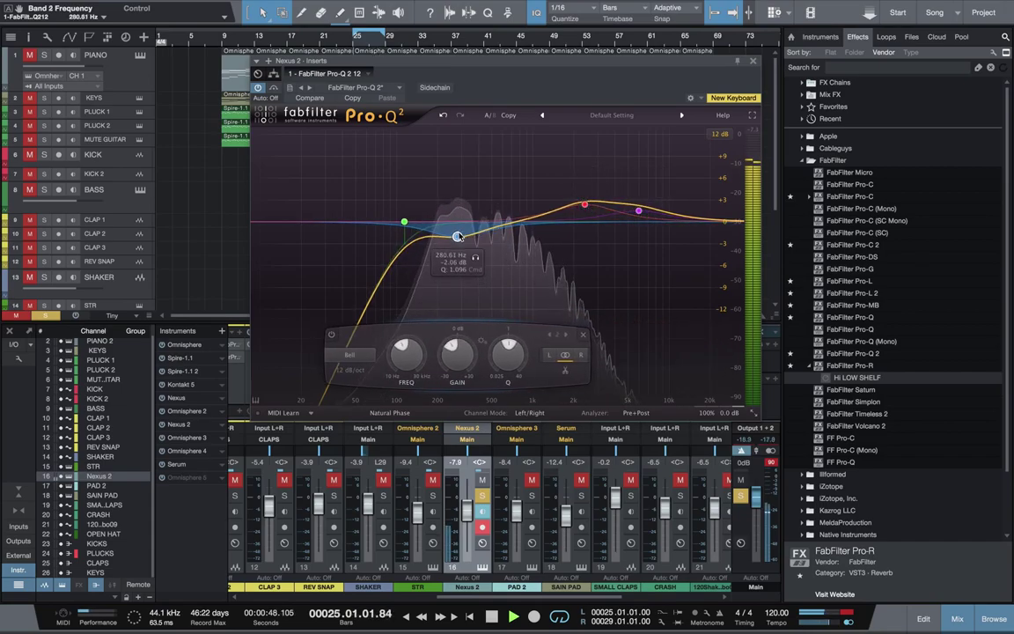
# Deepen the Nexus 2 low-mid cut slightly, raise the low cut frequency and add a small bell boost at about 1614 Hz.
pyautogui.moveTo(423, 201); pyautogui.dragTo(458, 240)
pyautogui.click(458, 235)
pyautogui.moveTo(530, 219); pyautogui.dragTo(561, 212)
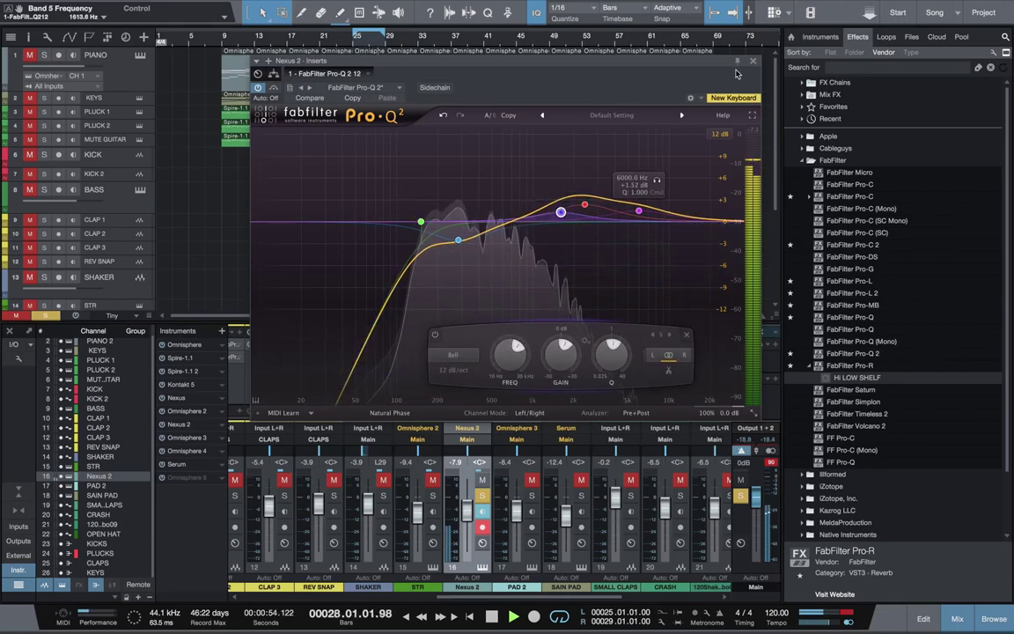
# Insert FabFilter Pro-R on the Nexus 2 channel, setting its mix to about 31% and stereo width to about 51%.
pyautogui.click(752, 62)
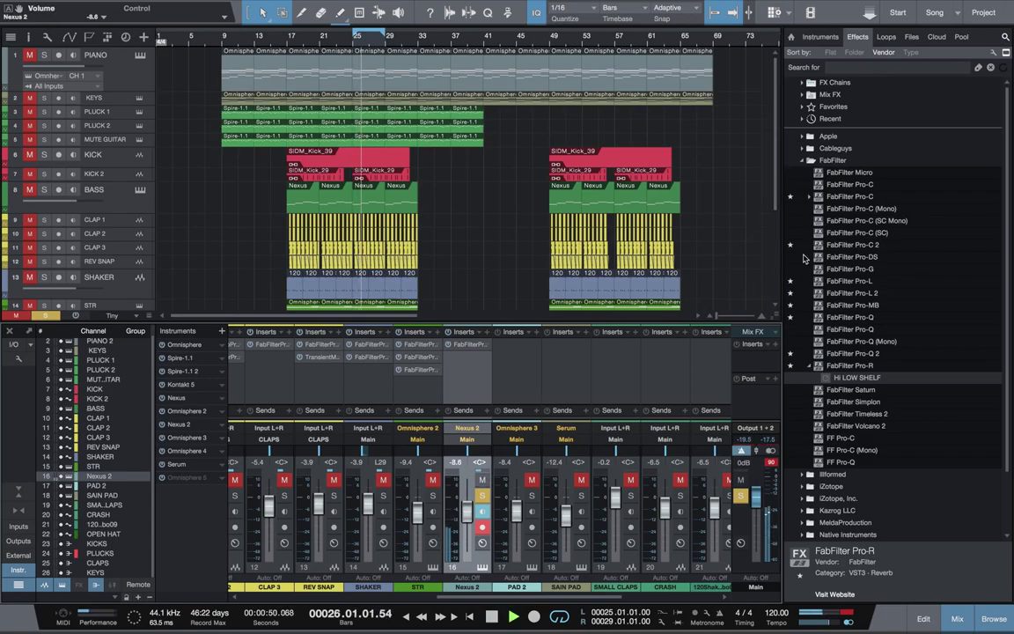
pyautogui.moveTo(873, 368); pyautogui.dragTo(458, 364)
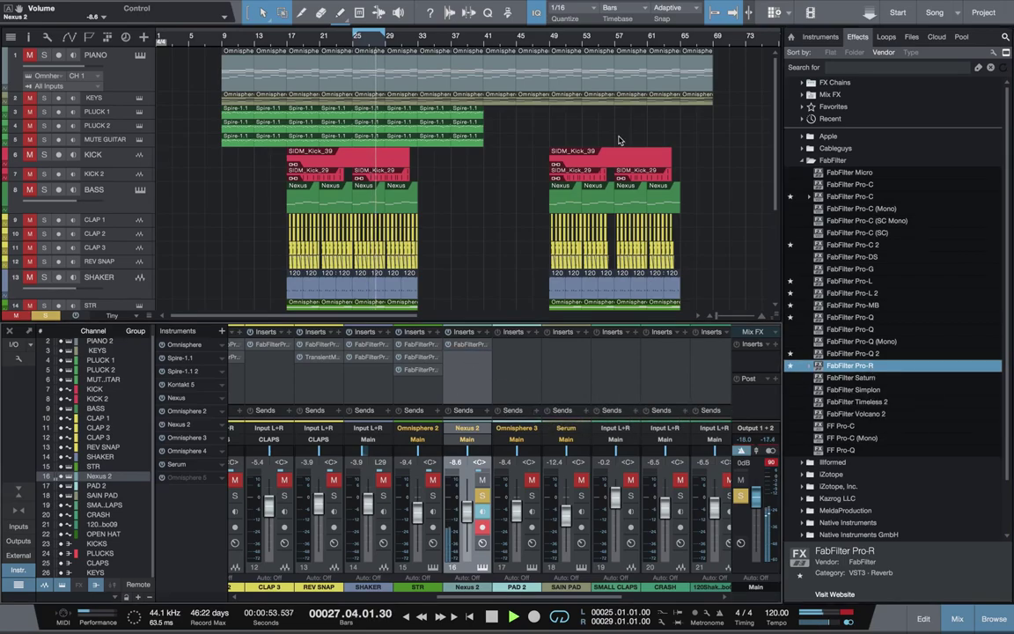
pyautogui.moveTo(720, 223); pyautogui.dragTo(720, 249)
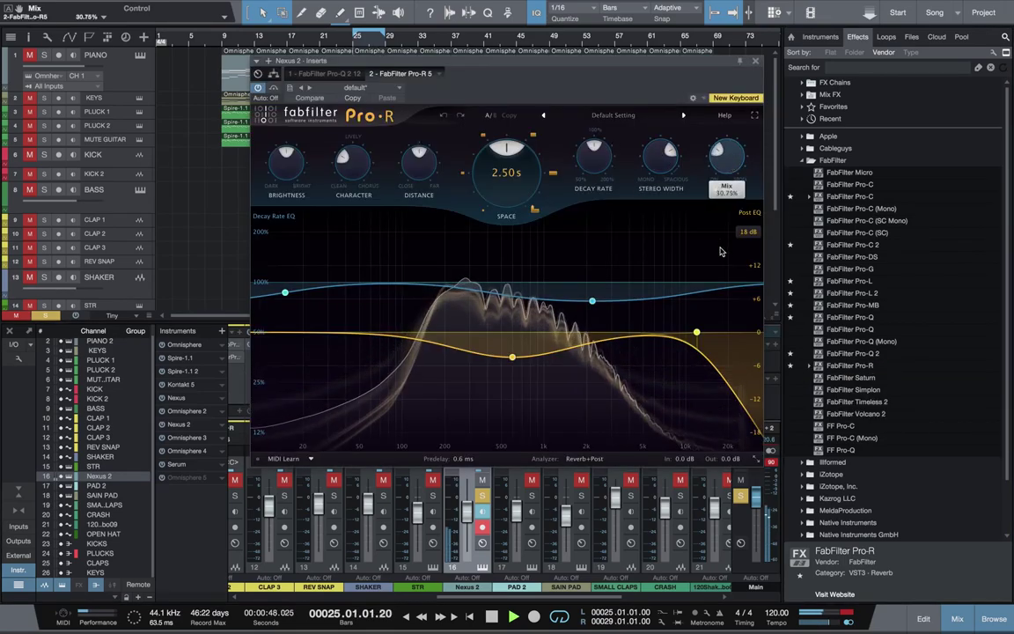
pyautogui.moveTo(661, 169); pyautogui.dragTo(660, 161)
pyautogui.scroll(-1, 720, 160)
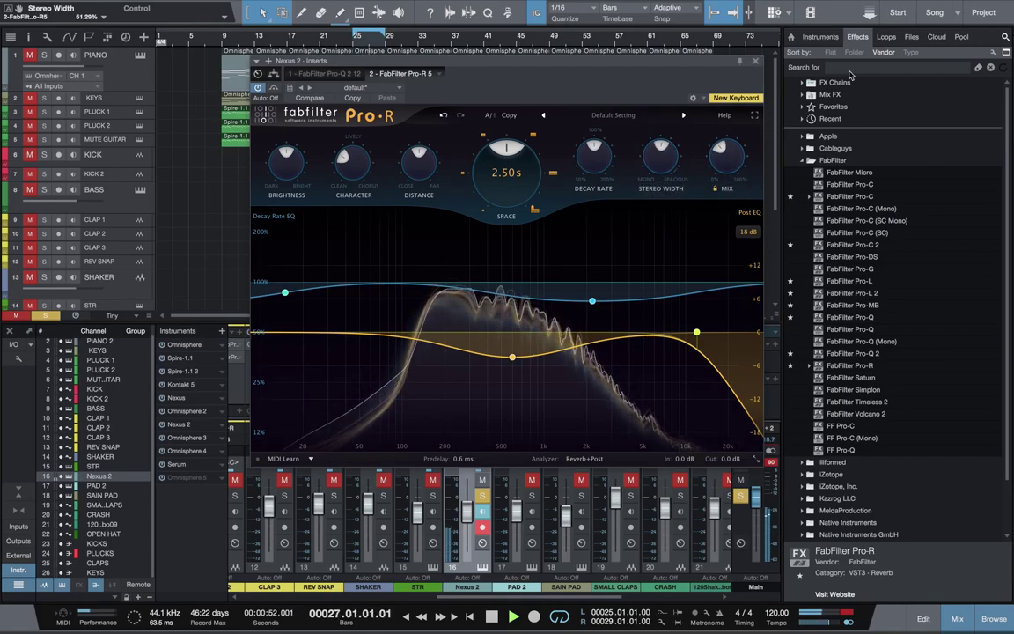
# Insert MStereoProcessor ahead of the Nexus 2 reverb and set its global widening to about -27.6%.
pyautogui.click(984, 68)
pyautogui.write('mstere')
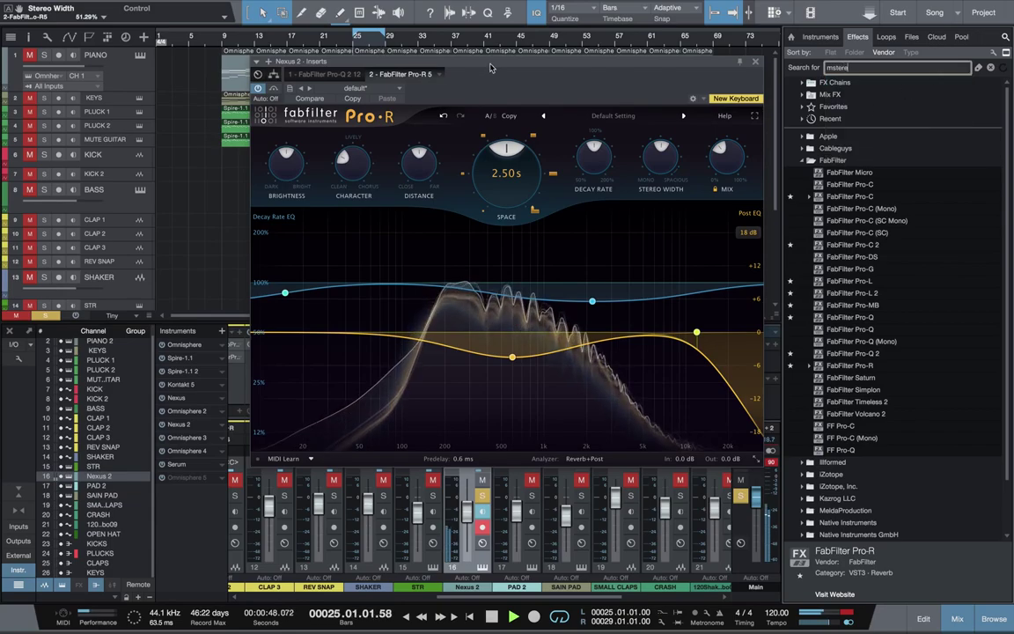
pyautogui.click(755, 62)
pyautogui.moveTo(827, 95); pyautogui.dragTo(485, 355)
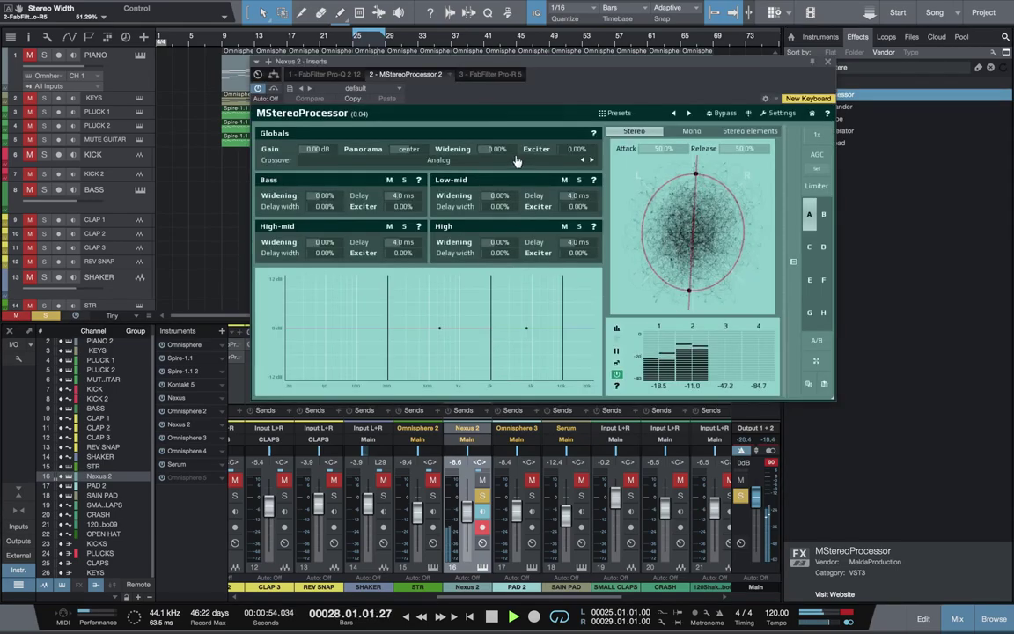
pyautogui.moveTo(498, 149); pyautogui.dragTo(491, 153)
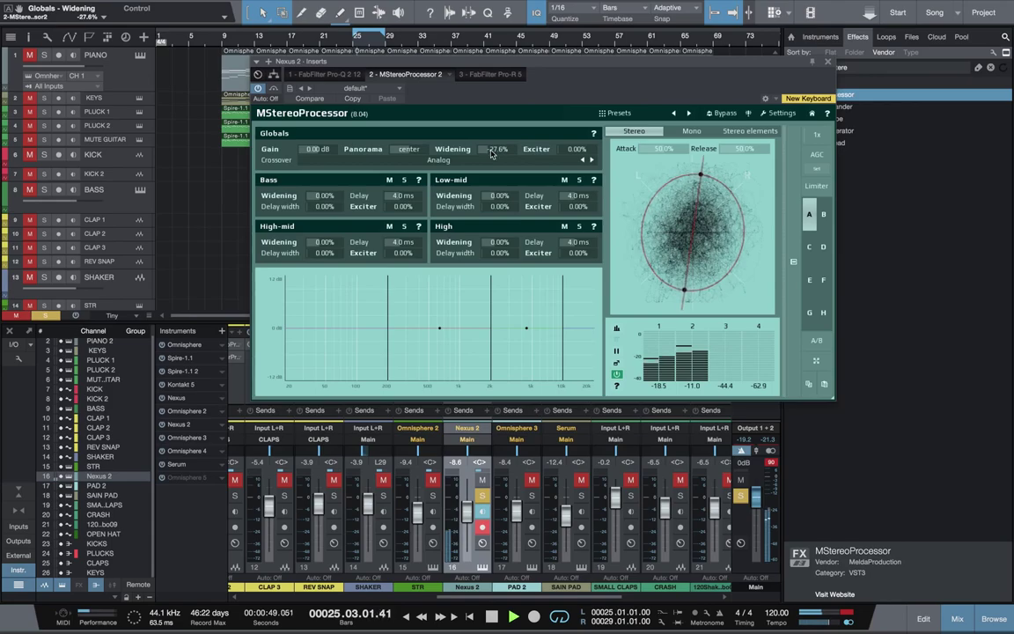
pyautogui.click(827, 64)
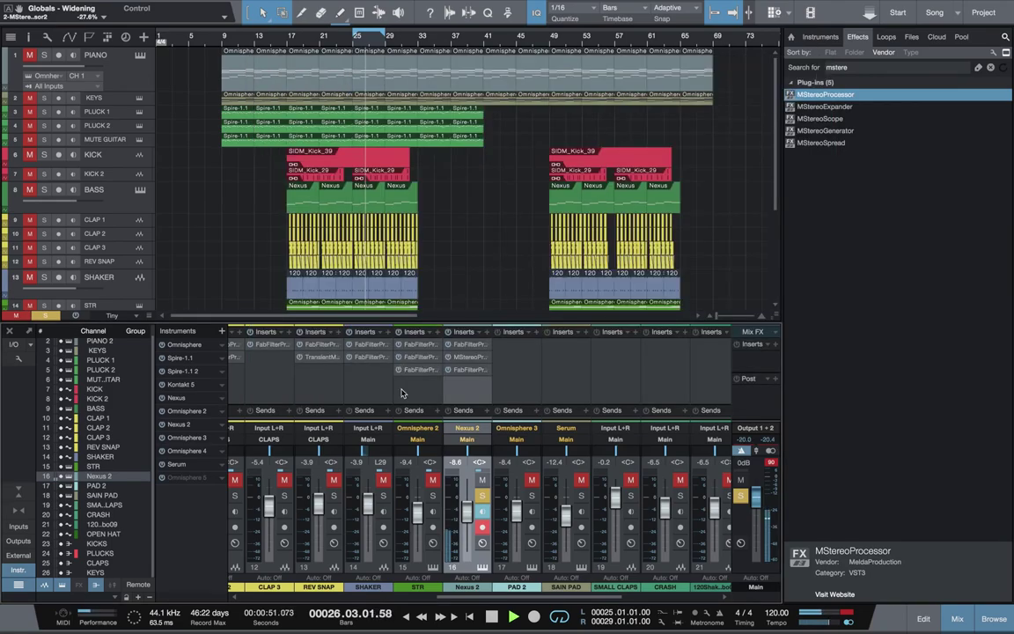
# Shape the Nexus 2 reverb's decay rate curve, lowering its bands at about 139 Hz and 16 kHz.
pyautogui.doubleClick(476, 370)
pyautogui.moveTo(286, 294); pyautogui.dragTo(430, 468)
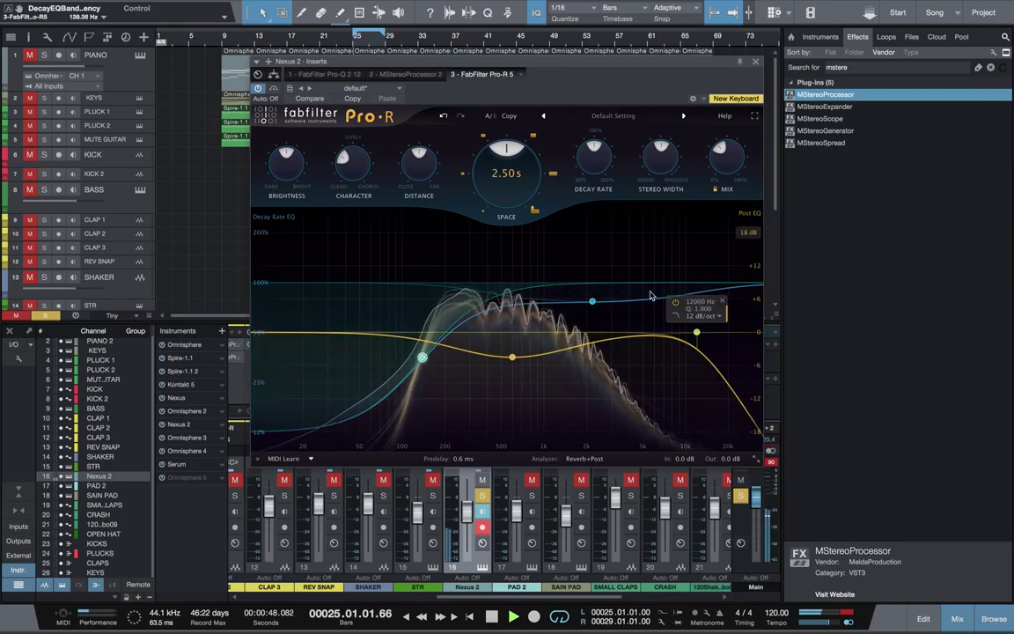
pyautogui.moveTo(591, 301); pyautogui.dragTo(714, 436)
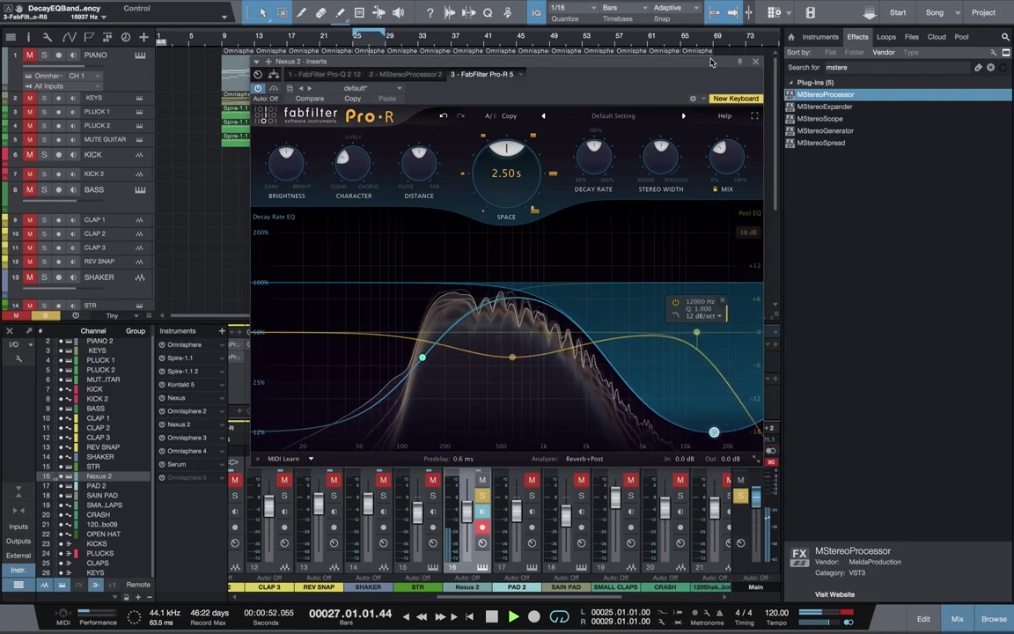
# Shorten the Nexus 2 reverb's space to 1.65 s and set its brightness to about 64%.
pyautogui.moveTo(546, 173); pyautogui.dragTo(506, 215)
pyautogui.moveTo(291, 178); pyautogui.dragTo(293, 160)
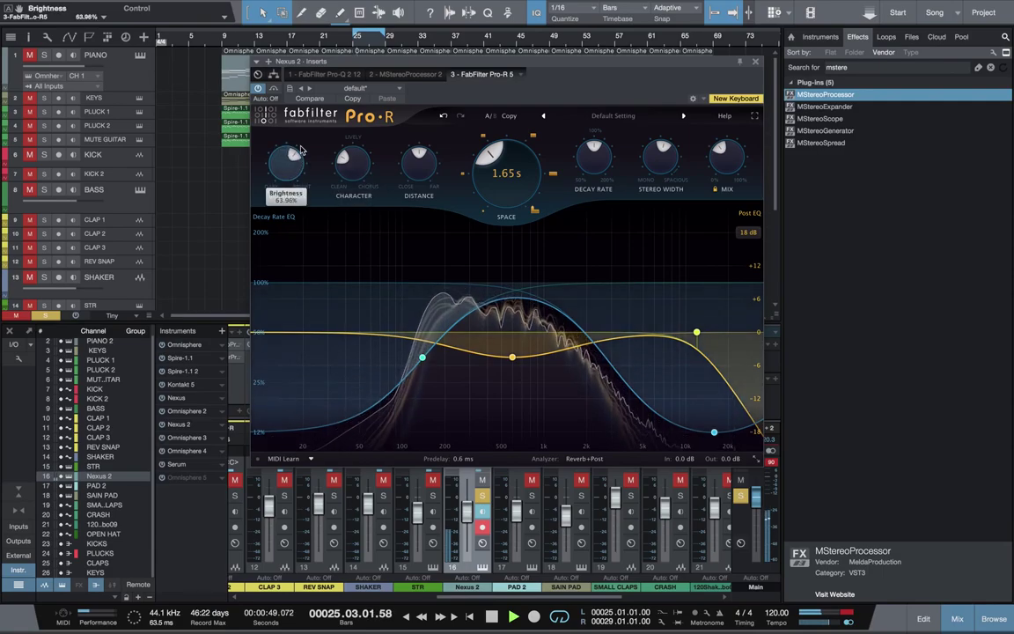
pyautogui.click(755, 62)
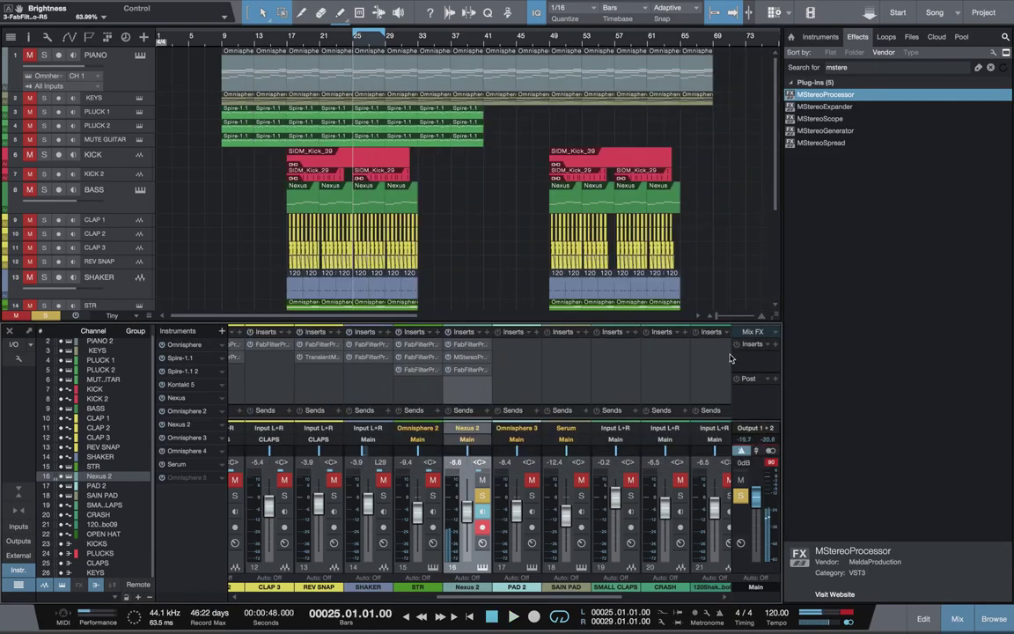
# Clear the solo and set the Nexus 2 fader to -7.2 dB while the full mix plays.
pyautogui.click(740, 496)
pyautogui.press('space')
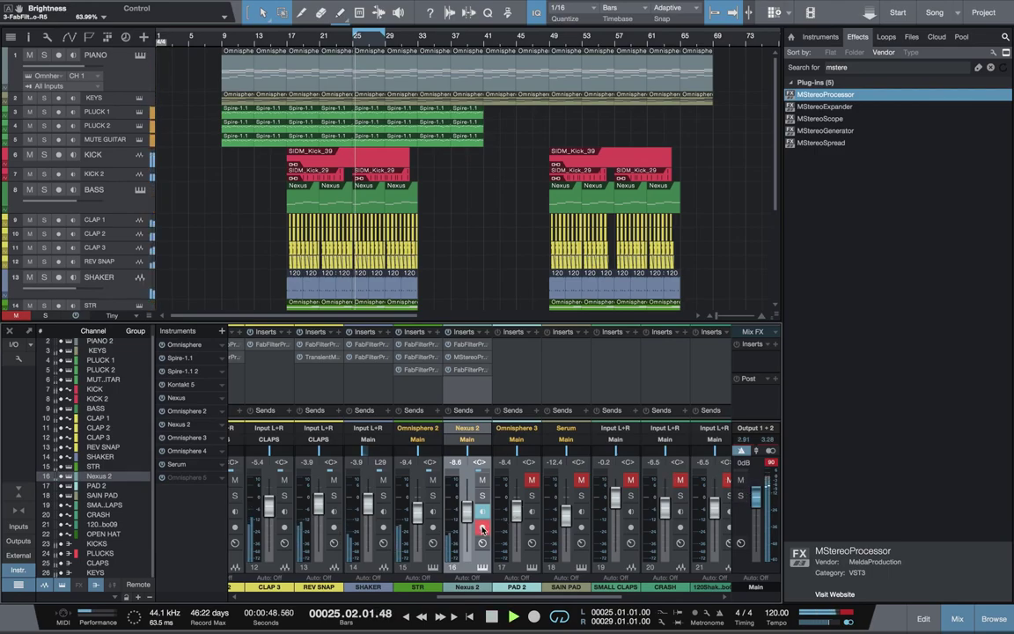
pyautogui.moveTo(467, 518); pyautogui.dragTo(466, 516)
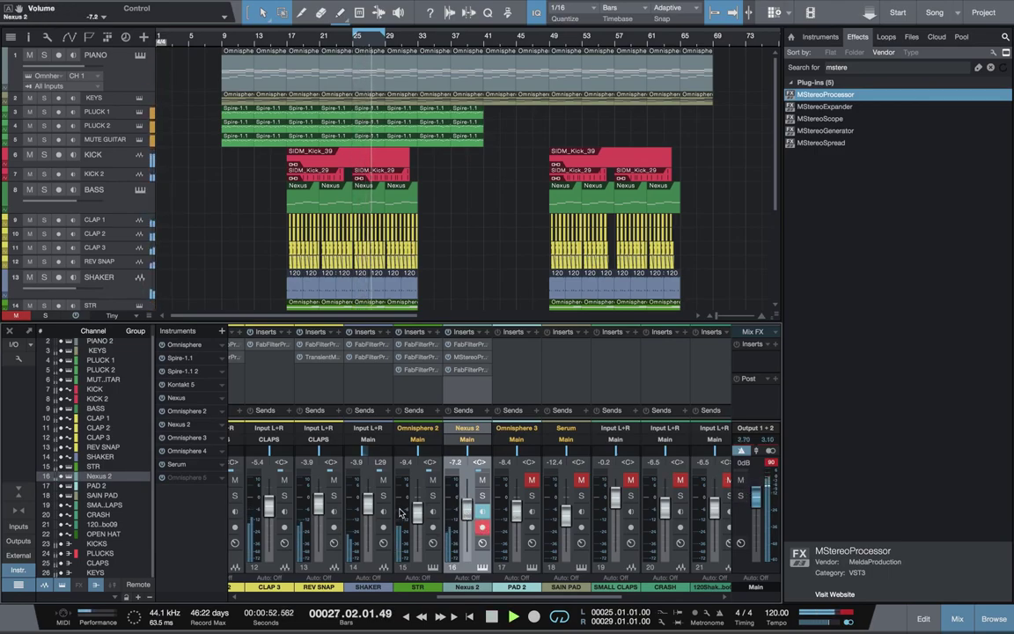
# Pan the SHAKER channel to L63 and set its fader to -8.6 dB.
pyautogui.click(383, 480)
pyautogui.moveTo(373, 456); pyautogui.dragTo(363, 458)
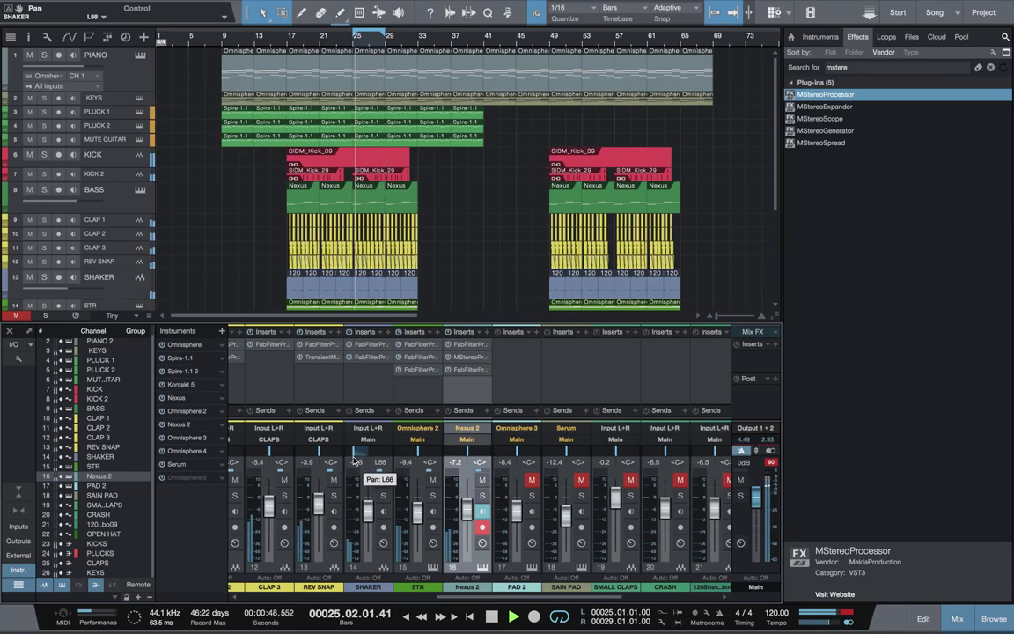
pyautogui.moveTo(350, 461); pyautogui.dragTo(345, 465)
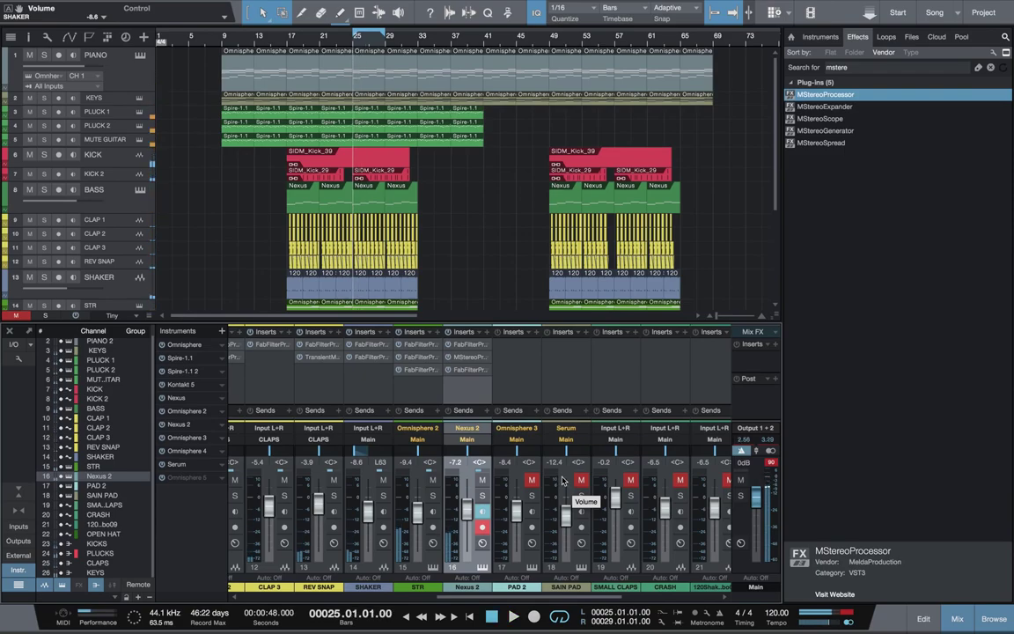
# Solo PAD 2 during playback and copy the Nexus 2 channel's Pro-Q 2 equalizer to it.
pyautogui.press('F3')
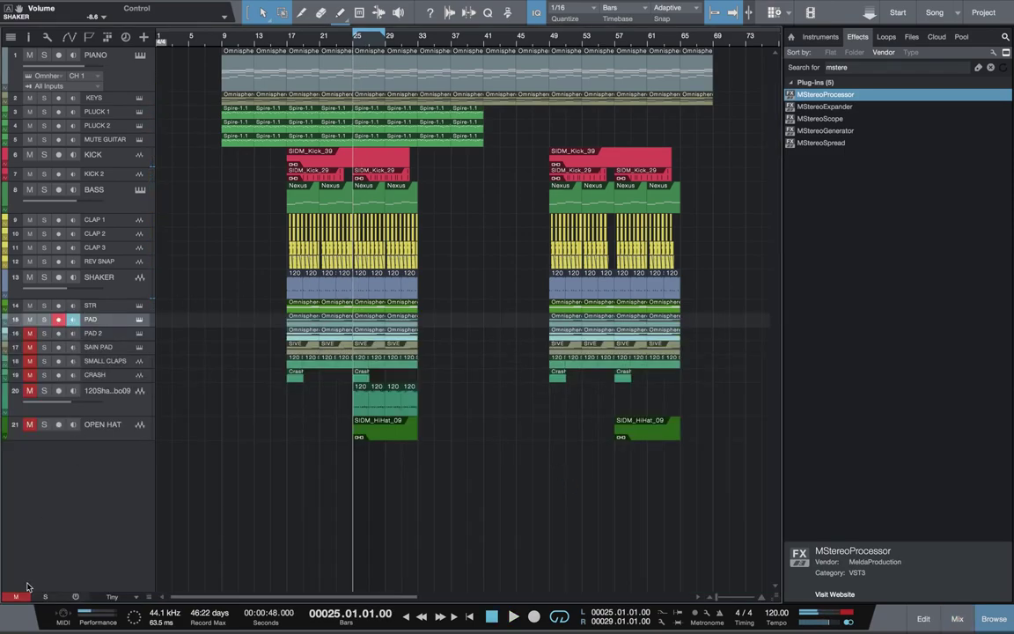
pyautogui.click(44, 334)
pyautogui.press('space')
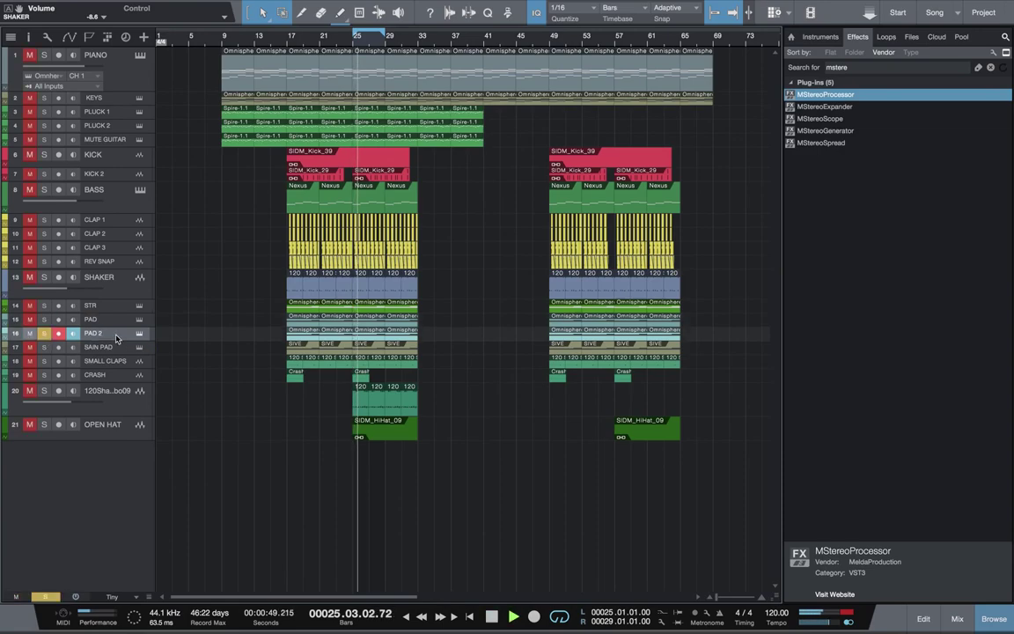
pyautogui.press('F3')
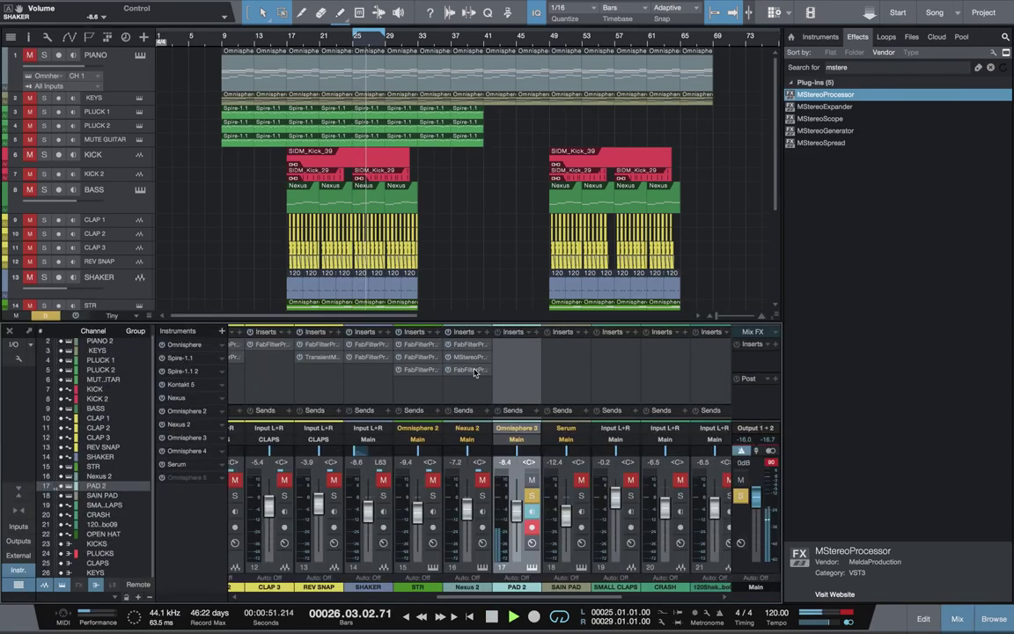
pyautogui.moveTo(471, 343); pyautogui.dragTo(516, 345)
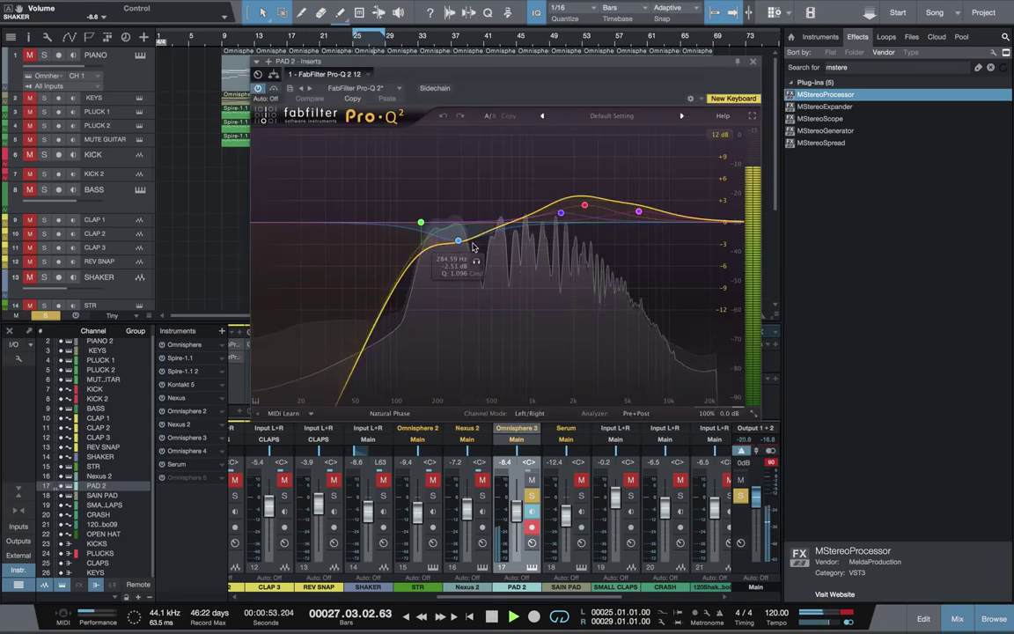
# Reduce the low-mid cut in the PAD 2 equalizer and delete its bell boosts near 1.6 kHz and 2.4 kHz.
pyautogui.moveTo(455, 237); pyautogui.dragTo(446, 225)
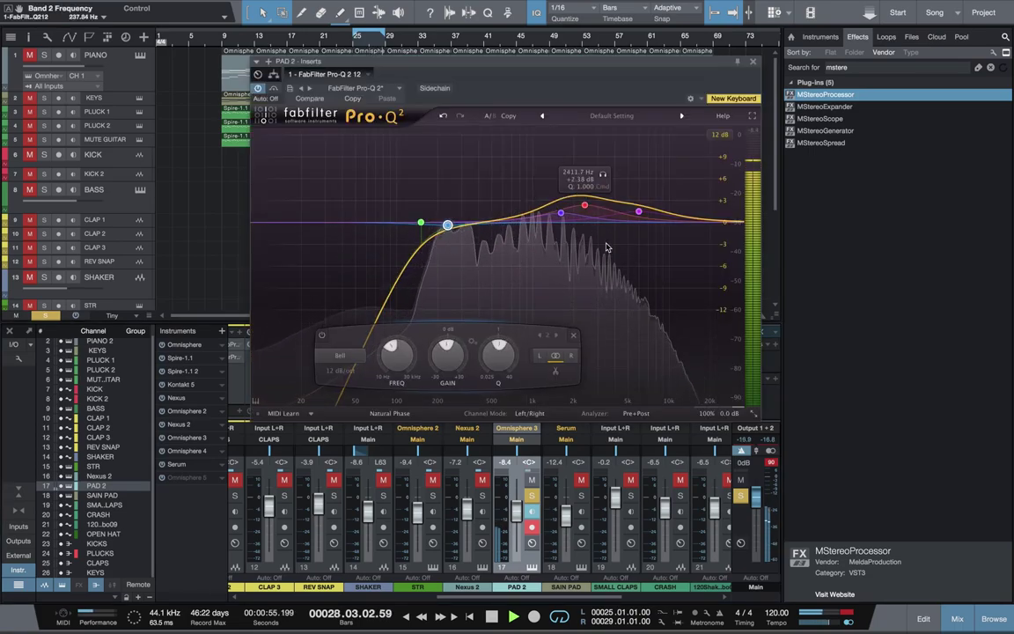
pyautogui.rightClick(564, 218)
pyautogui.click(585, 280)
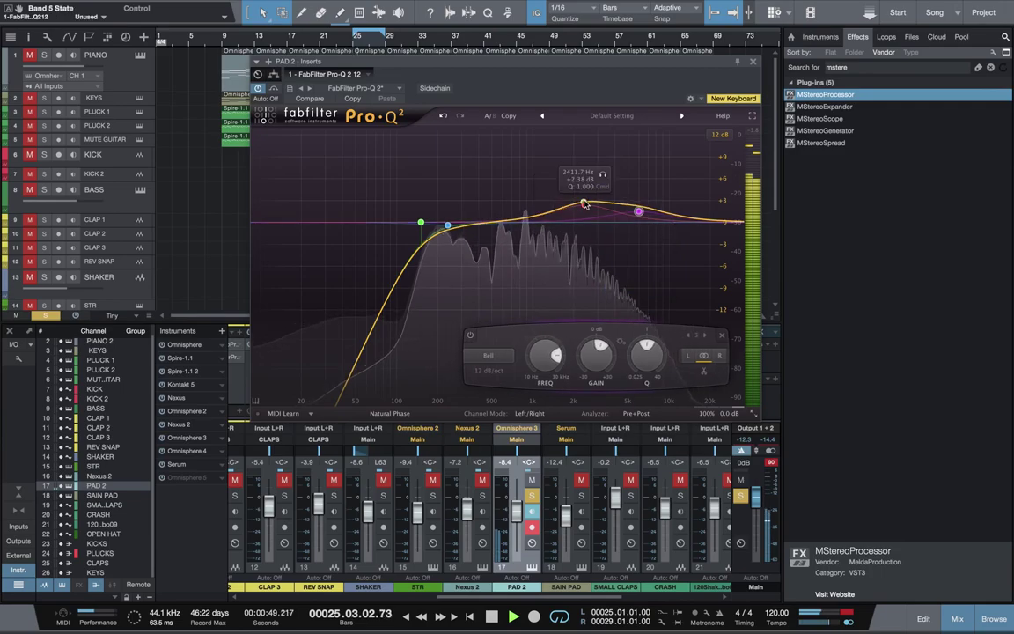
pyautogui.rightClick(584, 205)
pyautogui.click(610, 276)
# Move the PAD 2 high bell boost to about 3975 Hz, +2.9 dB and the low-mid cut to about 322 Hz, -1.9 dB.
pyautogui.rightClick(638, 208)
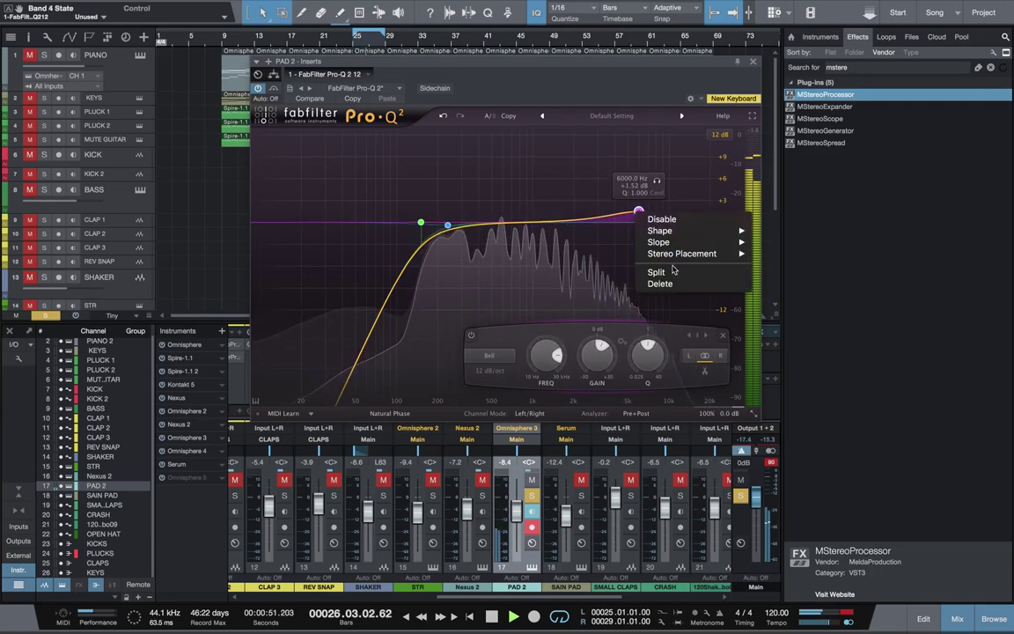
pyautogui.moveTo(656, 182); pyautogui.dragTo(615, 201)
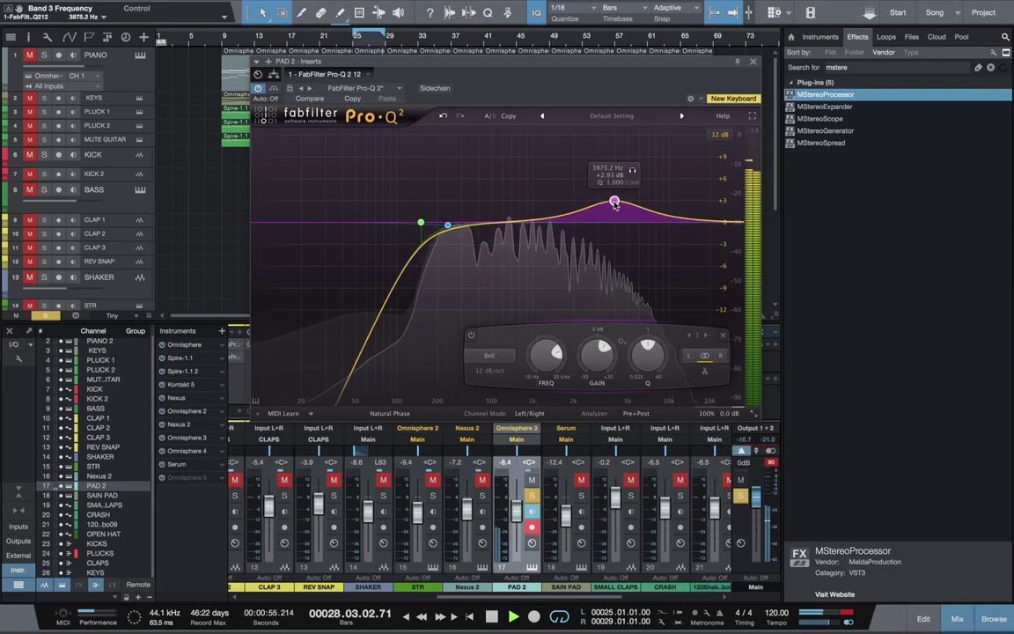
pyautogui.moveTo(448, 224); pyautogui.dragTo(465, 236)
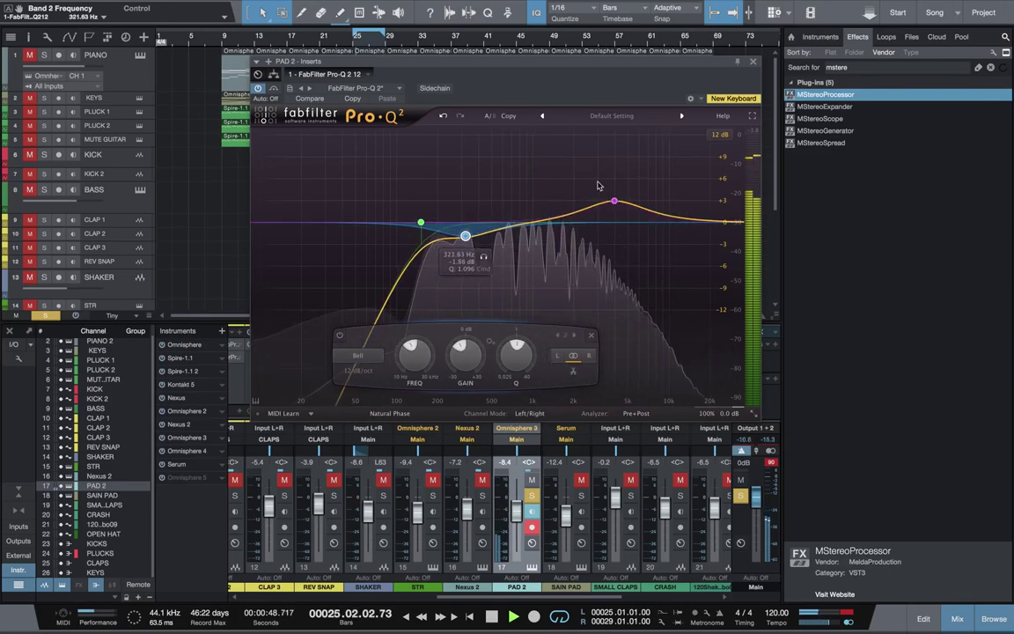
pyautogui.click(754, 65)
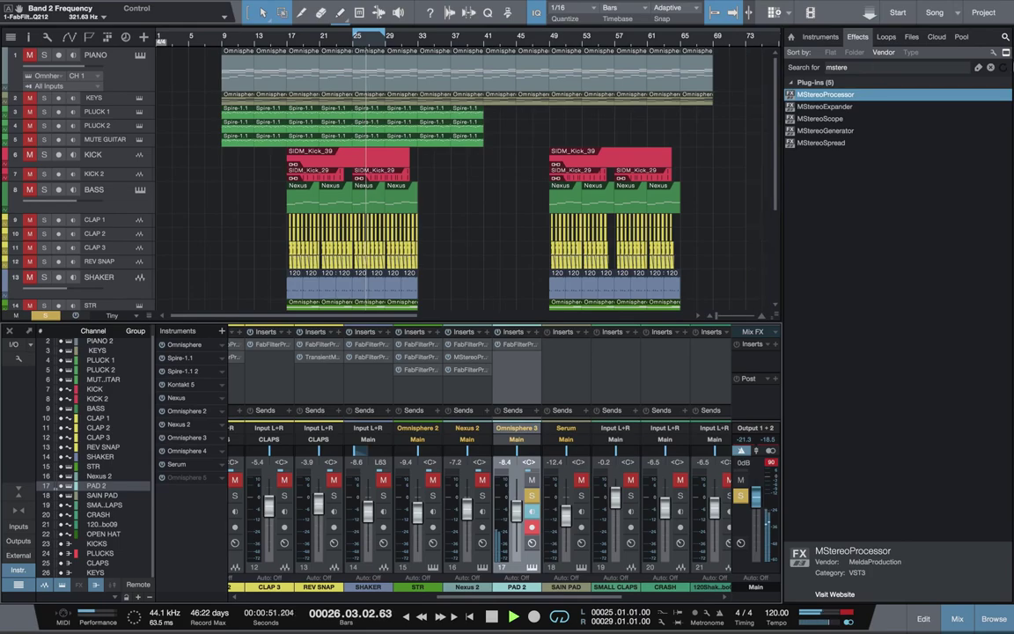
# Clear the effects search and solo Nexus 2 alongside PAD 2 during playback.
pyautogui.click(990, 67)
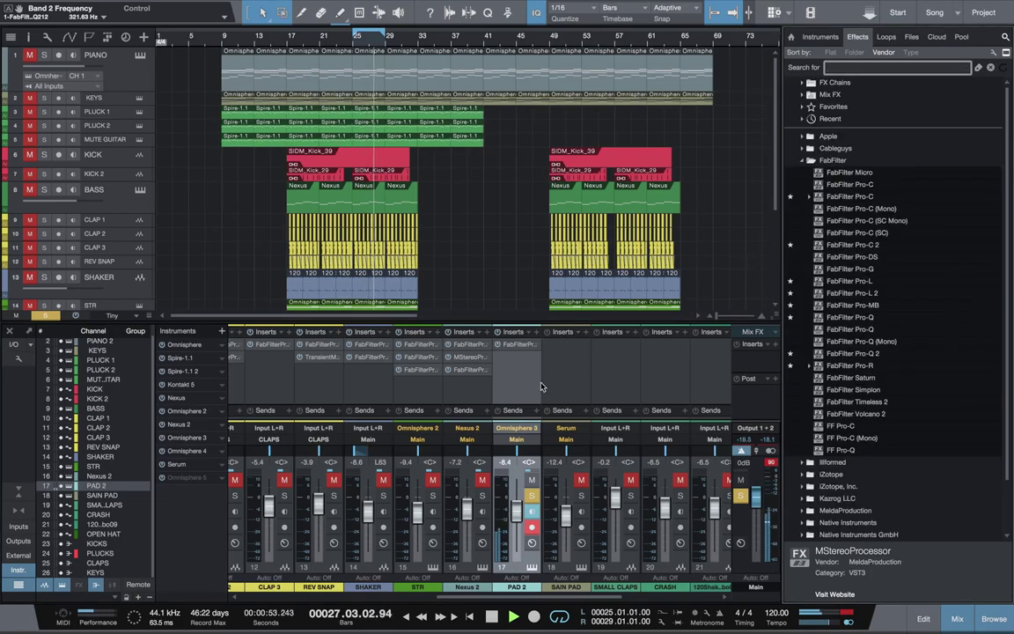
pyautogui.click(481, 496)
pyautogui.press('space')
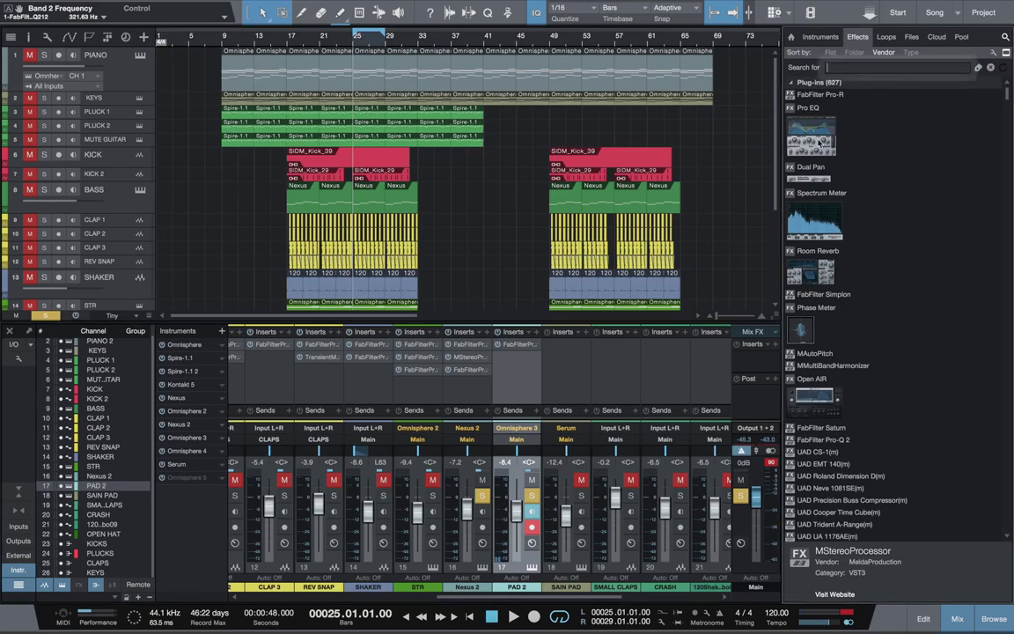
pyautogui.click(991, 68)
pyautogui.press('space')
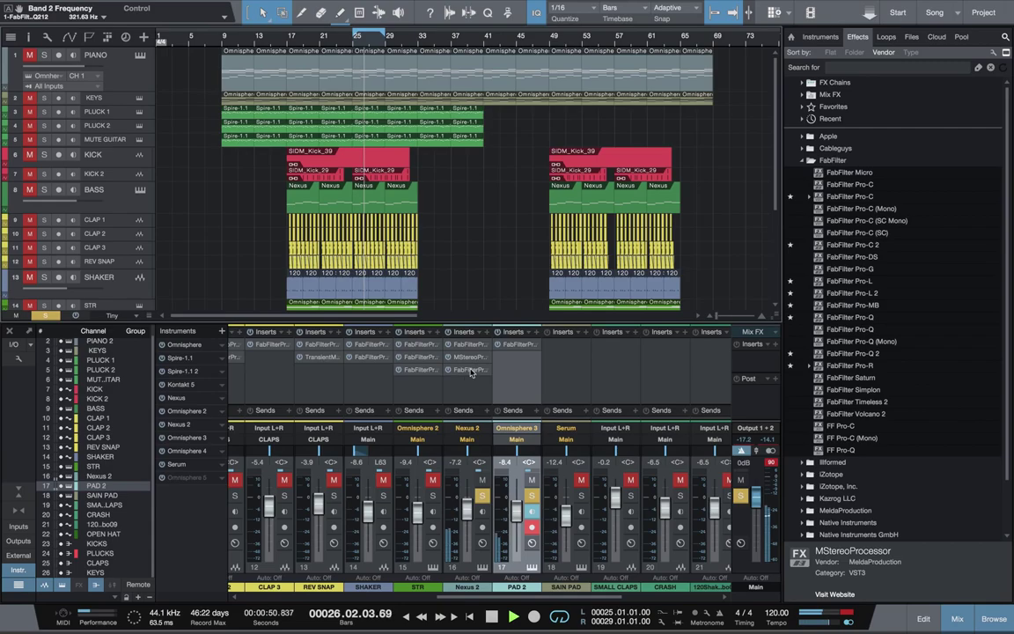
# Raise the low cut in the PAD 2 equalizer to about 349 Hz.
pyautogui.click(514, 344)
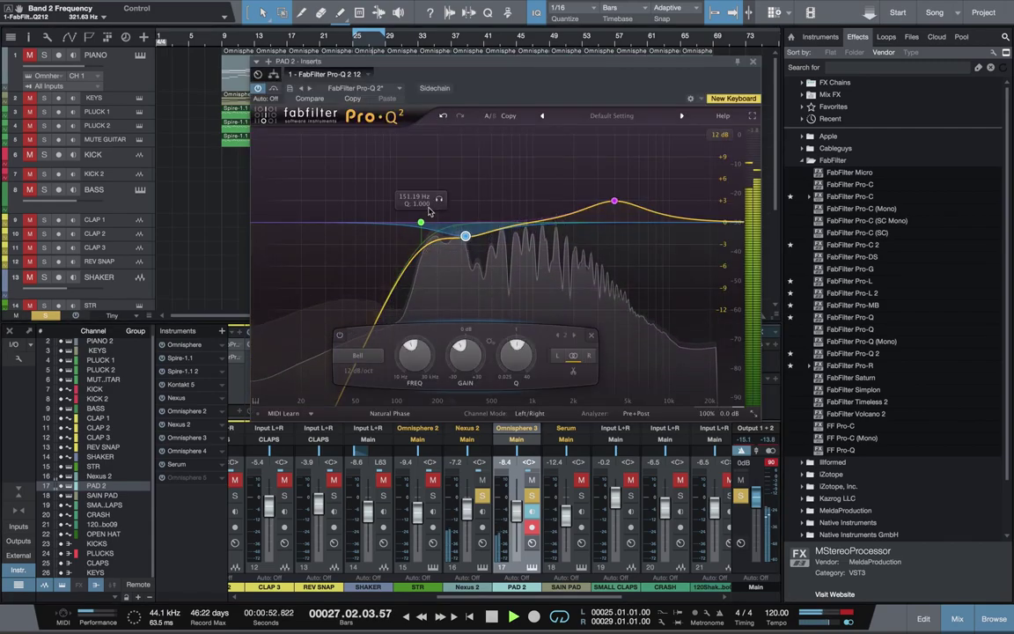
pyautogui.moveTo(436, 202); pyautogui.dragTo(467, 202)
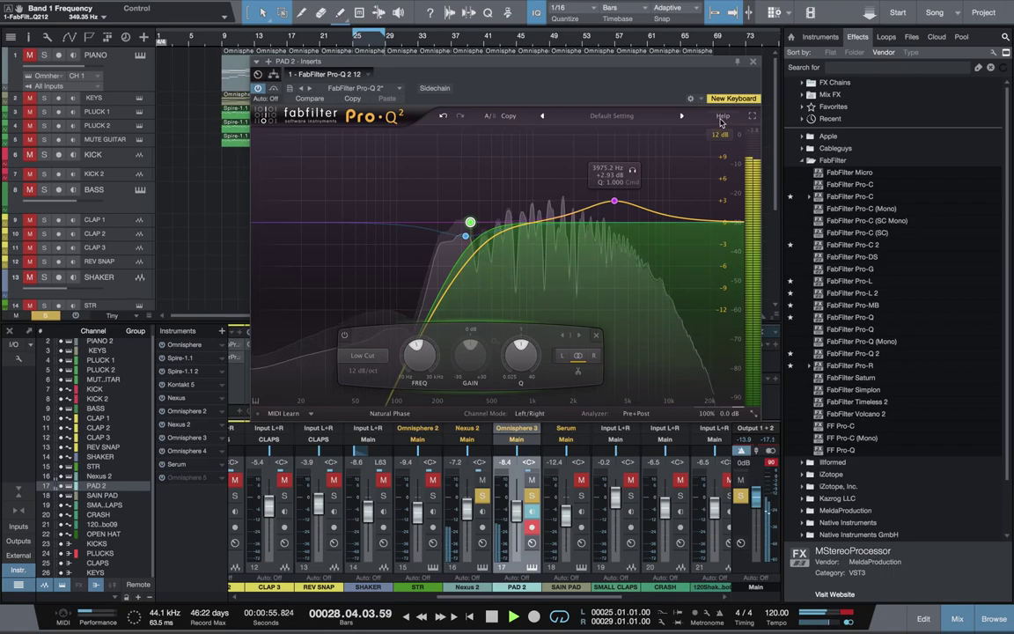
pyautogui.click(753, 62)
# Clear all solos and play back the full mix to check PAD 2 in context.
pyautogui.click(743, 498)
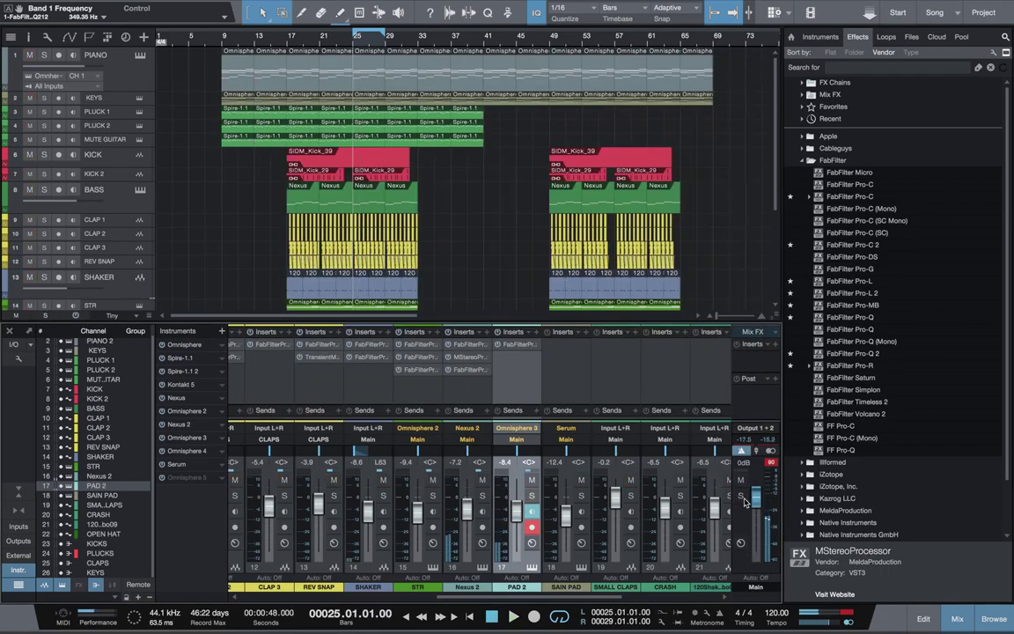
pyautogui.press('space')
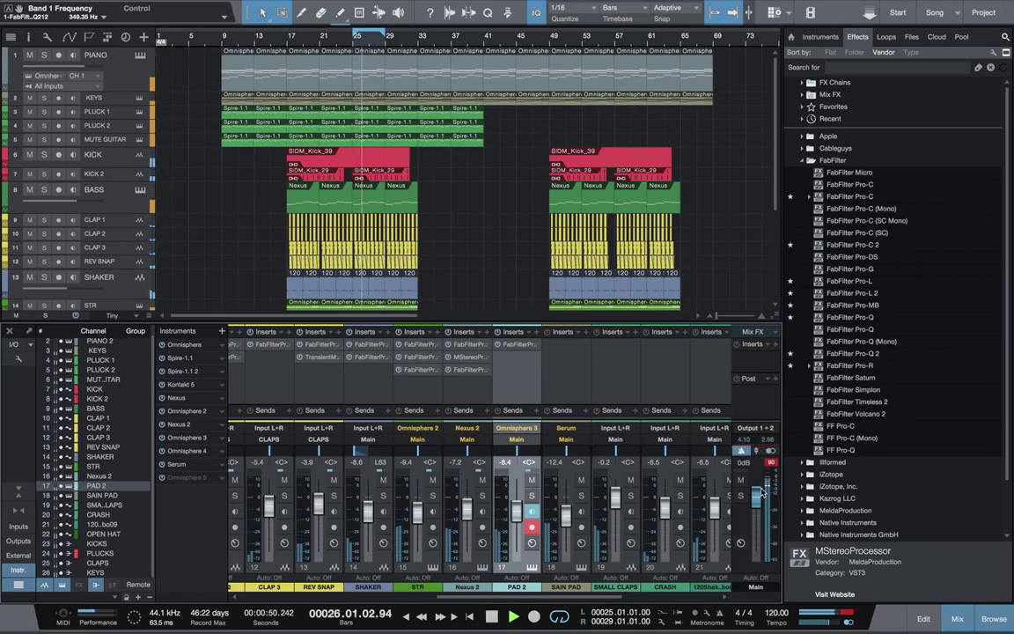
pyautogui.press('space')
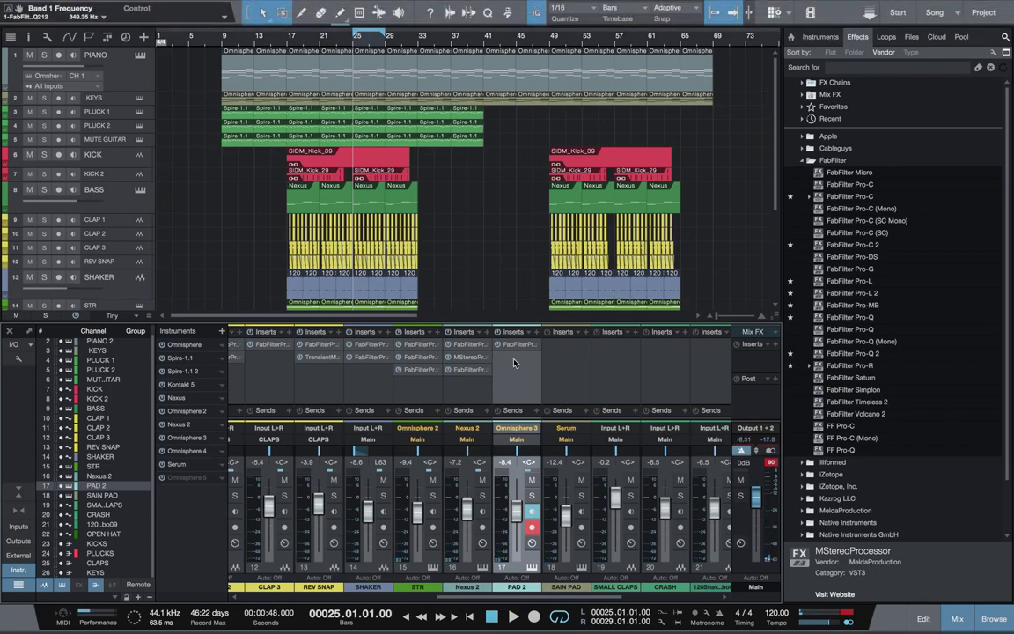
# Solo SAIN PAD during playback and copy the PAD 2 channel's Pro-Q 2 equalizer to it.
pyautogui.click(581, 496)
pyautogui.press('space')
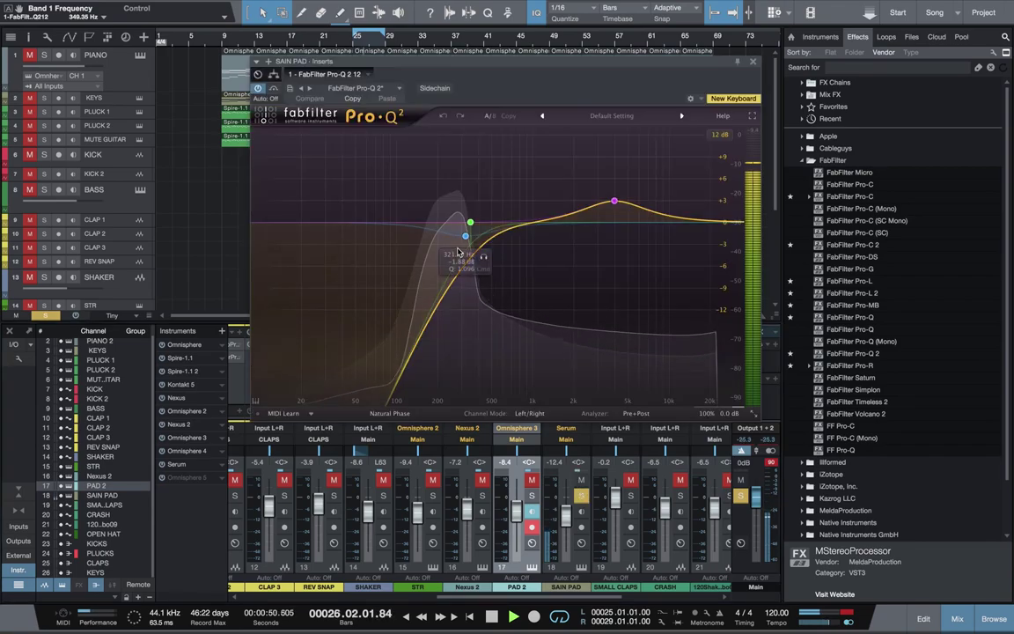
# Reshape the SAIN PAD equalizer with a low cut near 123 Hz, a dip near 336 Hz and an almost flat band near 979 Hz.
pyautogui.moveTo(484, 203); pyautogui.dragTo(420, 199)
pyautogui.rightClick(469, 235)
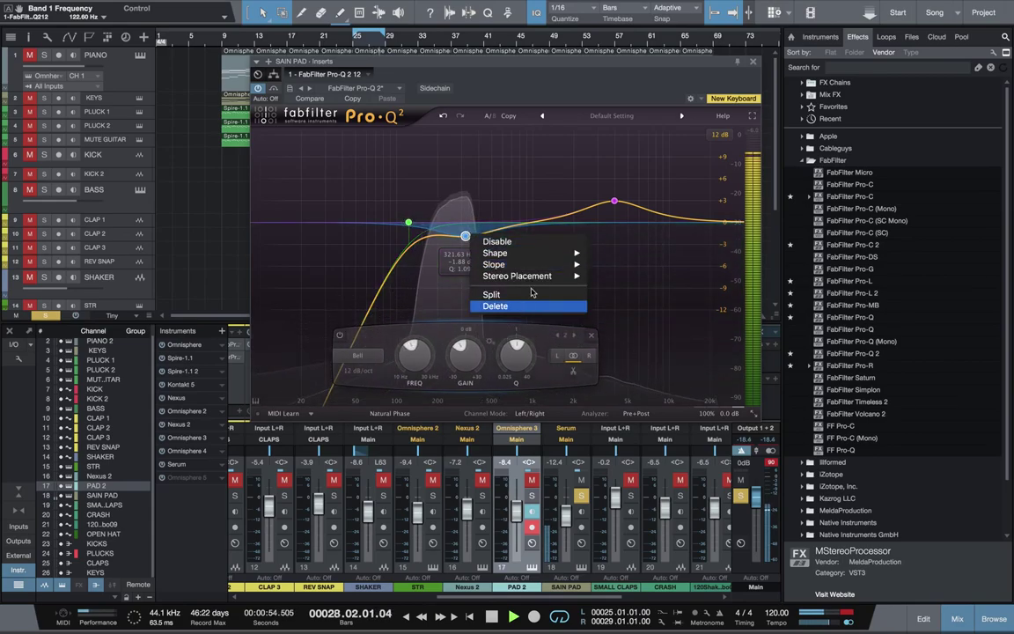
pyautogui.click(496, 305)
pyautogui.moveTo(614, 201); pyautogui.dragTo(468, 233)
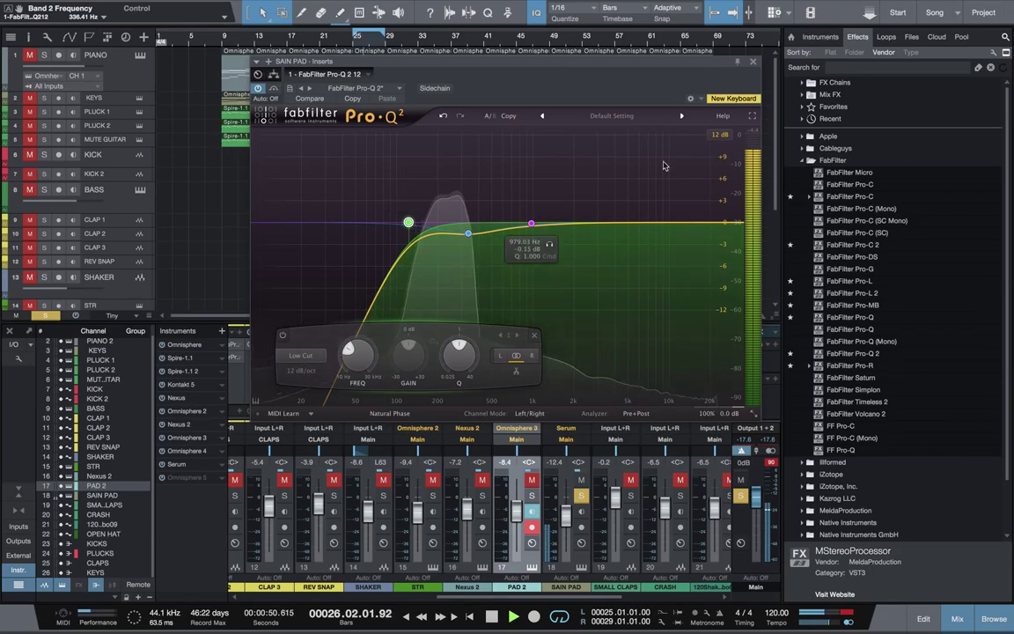
pyautogui.click(754, 65)
pyautogui.moveTo(849, 196); pyautogui.dragTo(525, 371)
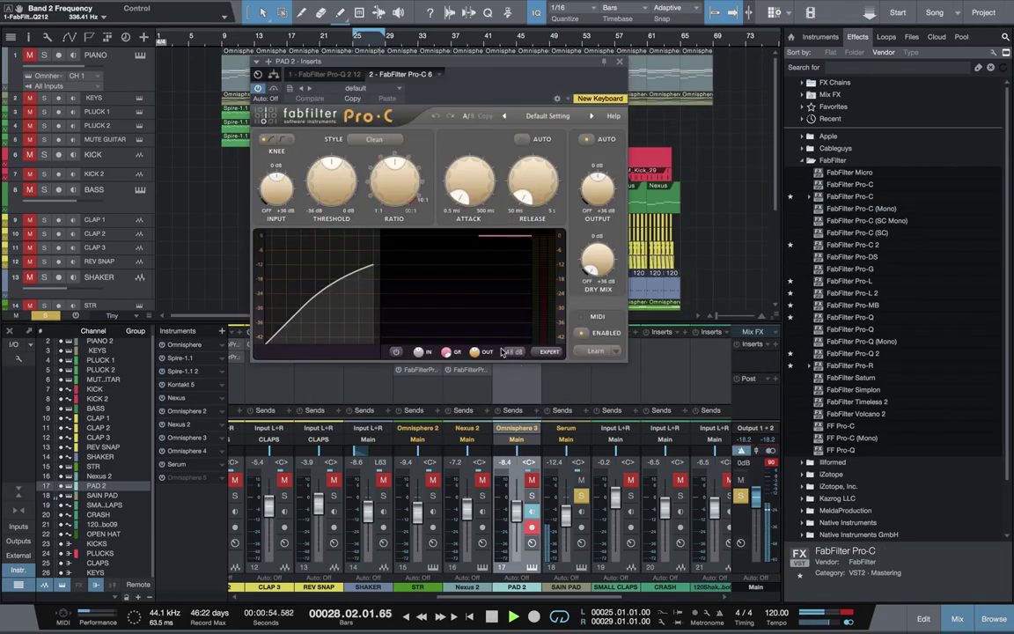
pyautogui.moveTo(330, 203); pyautogui.dragTo(331, 188)
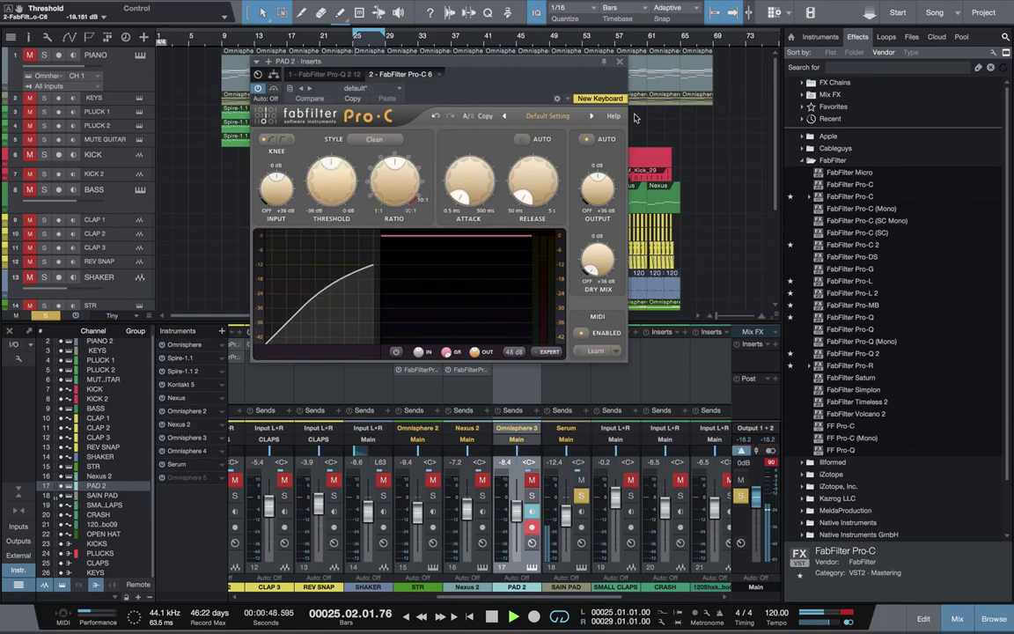
pyautogui.click(621, 65)
pyautogui.rightClick(517, 345)
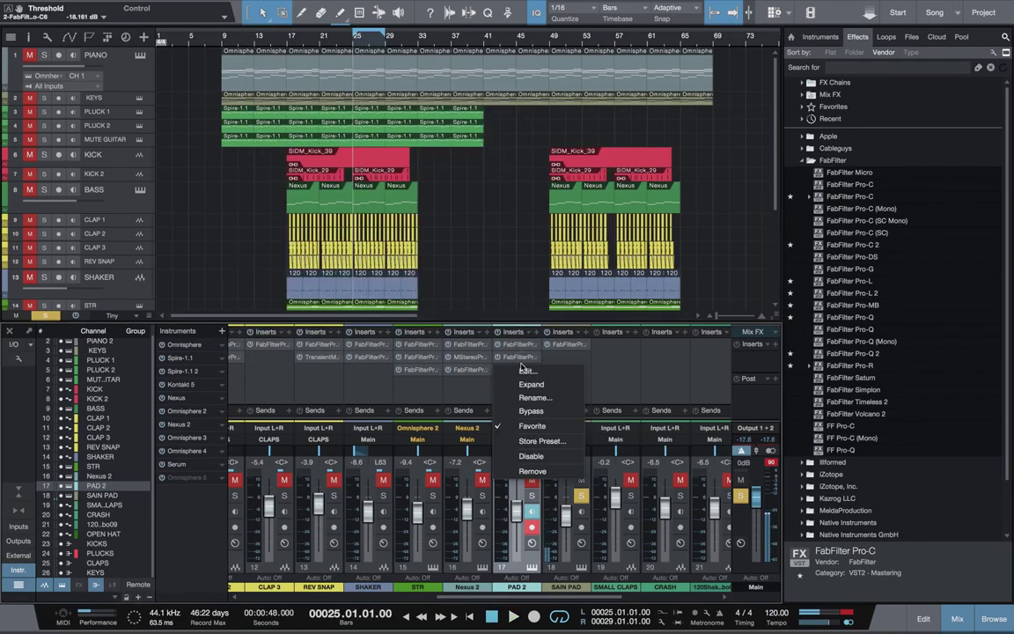
pyautogui.click(533, 472)
# Try a FabFilter Pro-C compressor on SAIN PAD during playback, then remove it from the channel.
pyautogui.press('space')
pyautogui.click(819, 197)
pyautogui.moveTo(810, 223); pyautogui.dragTo(528, 374)
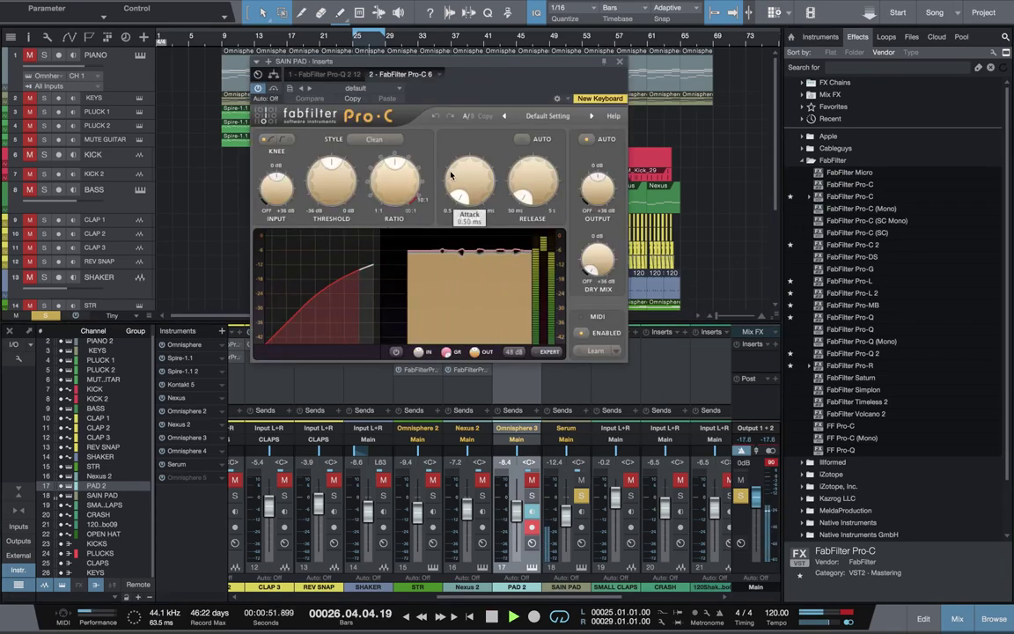
pyautogui.click(619, 64)
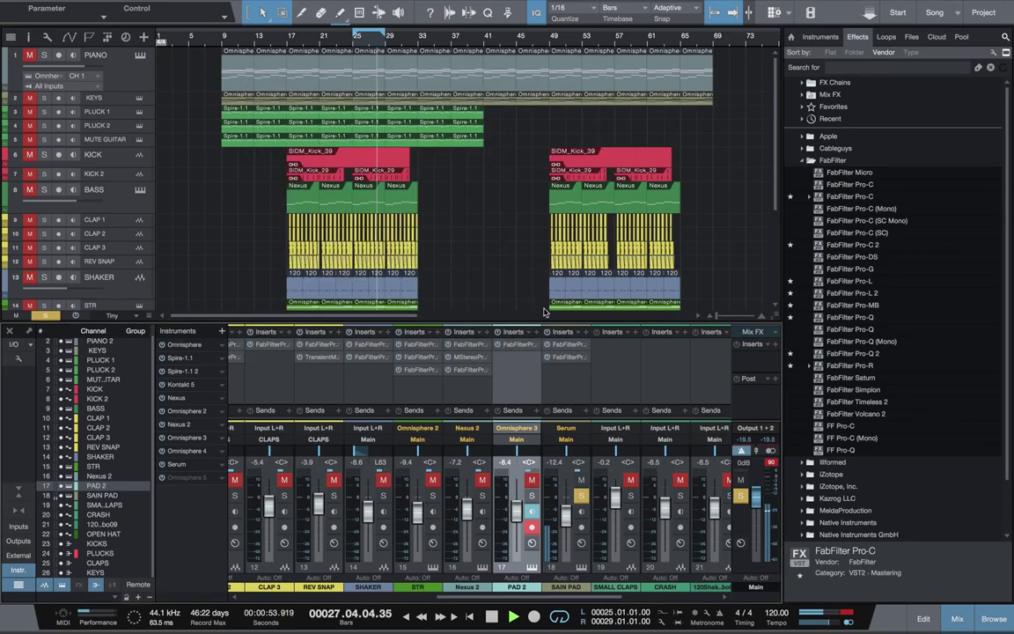
pyautogui.rightClick(567, 355)
pyautogui.click(594, 469)
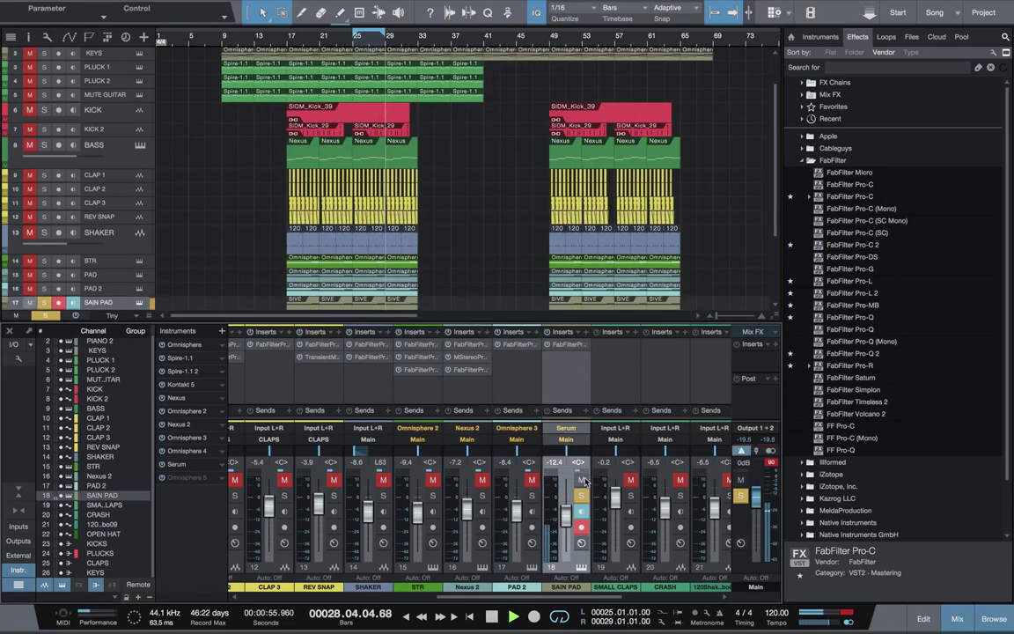
# Clear the solo and lower SAIN PAD to -19.0 dB in the full mix, toggling its mute to compare.
pyautogui.press('space')
pyautogui.press('s')
pyautogui.press('space')
pyautogui.moveTo(567, 515); pyautogui.dragTo(564, 519)
pyautogui.click(581, 481)
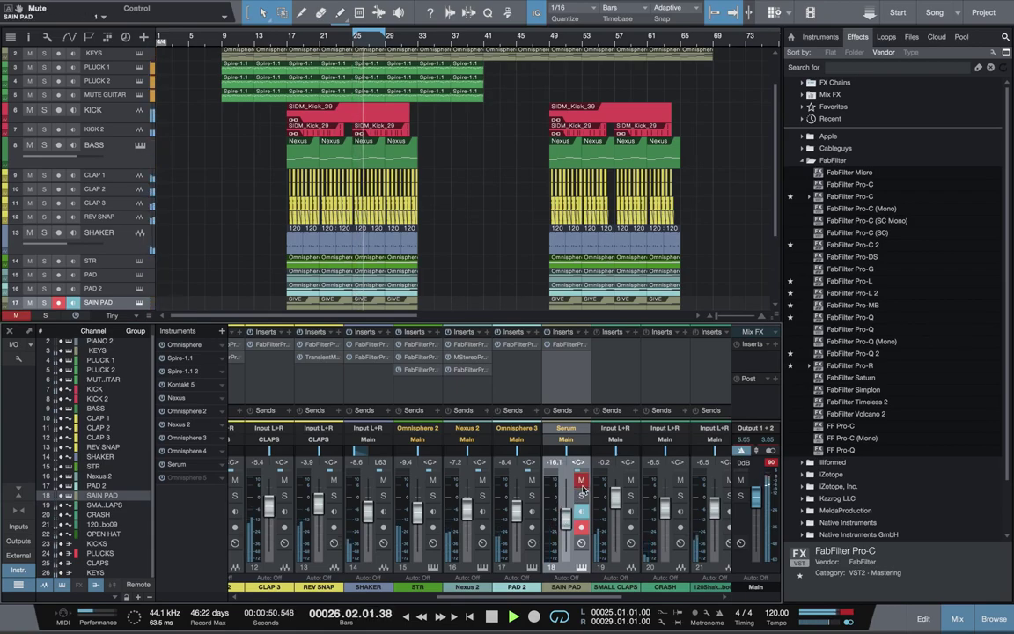
pyautogui.click(581, 481)
pyautogui.moveTo(565, 517)
pyautogui.mouseDown()
pyautogui.moveTo(566, 501)
pyautogui.moveTo(565, 516)
pyautogui.mouseUp()
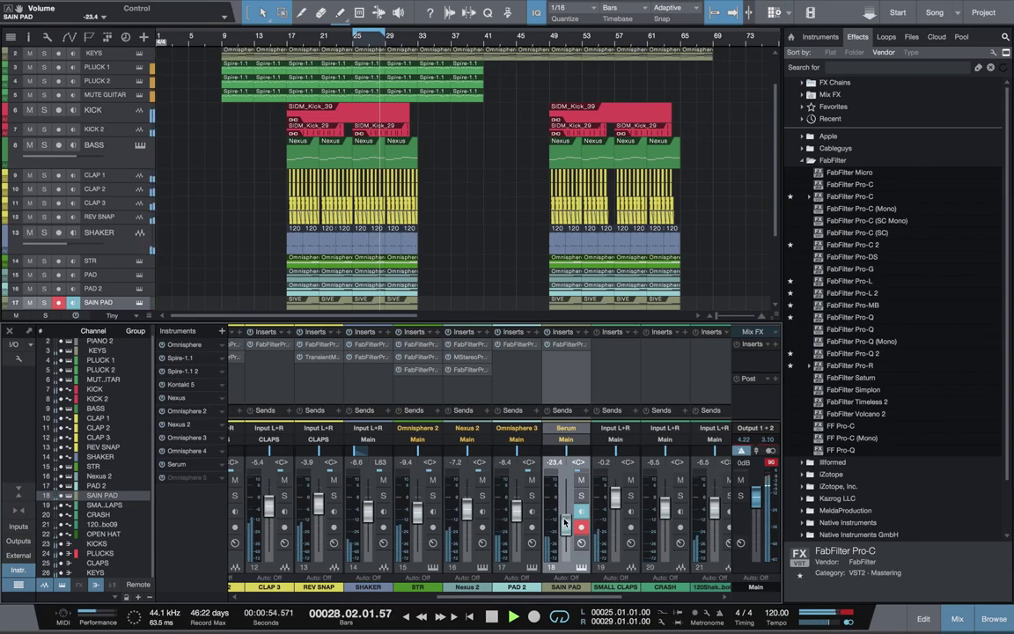
pyautogui.click(581, 481)
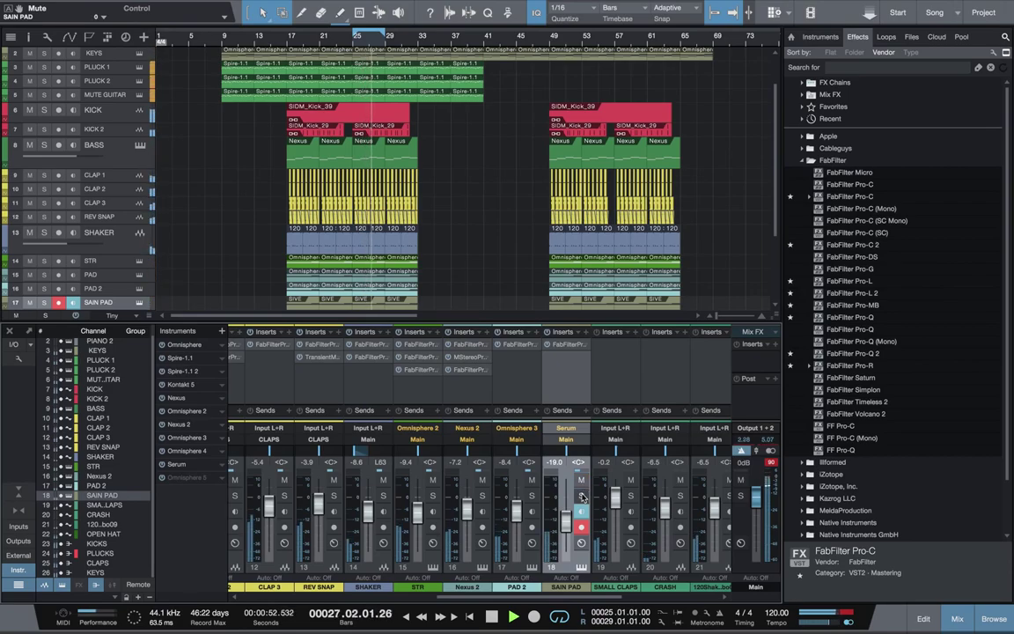
pyautogui.click(581, 483)
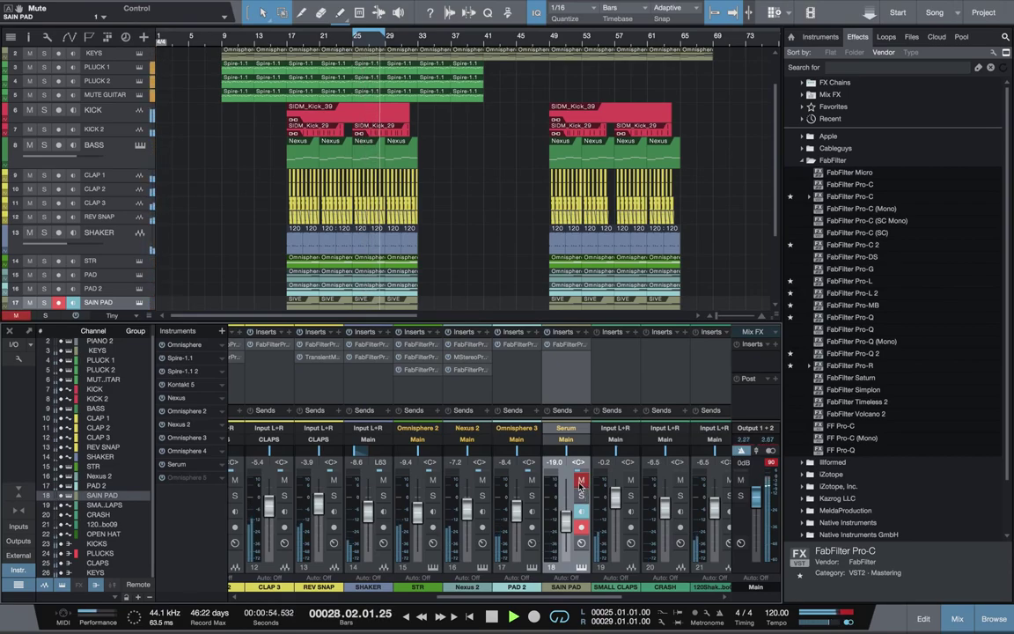
# Remove the SAIN PAD track from the song and stop playback.
pyautogui.press('F3')
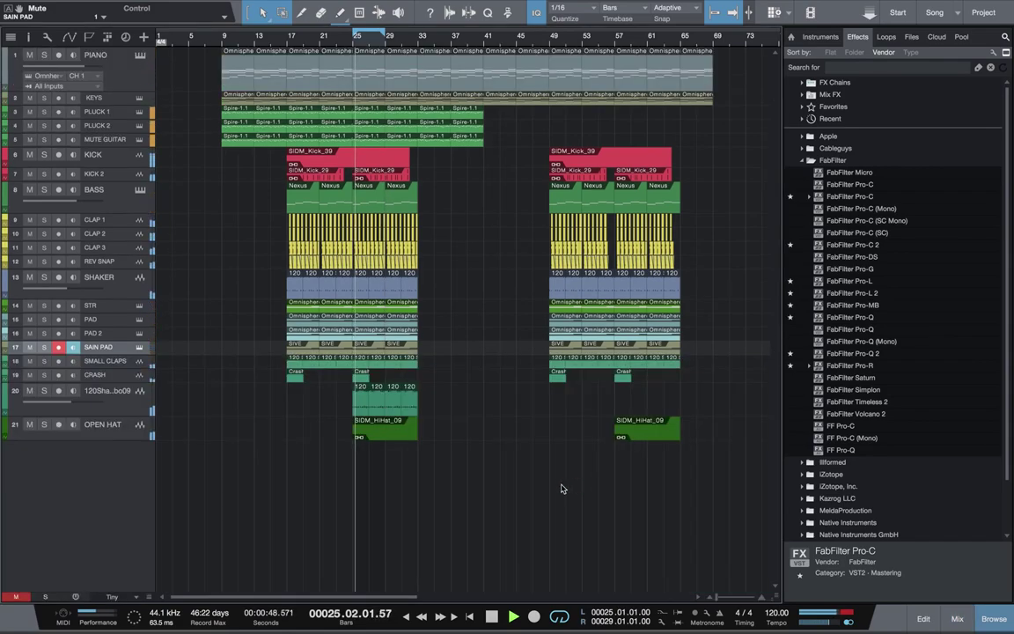
pyautogui.rightClick(115, 347)
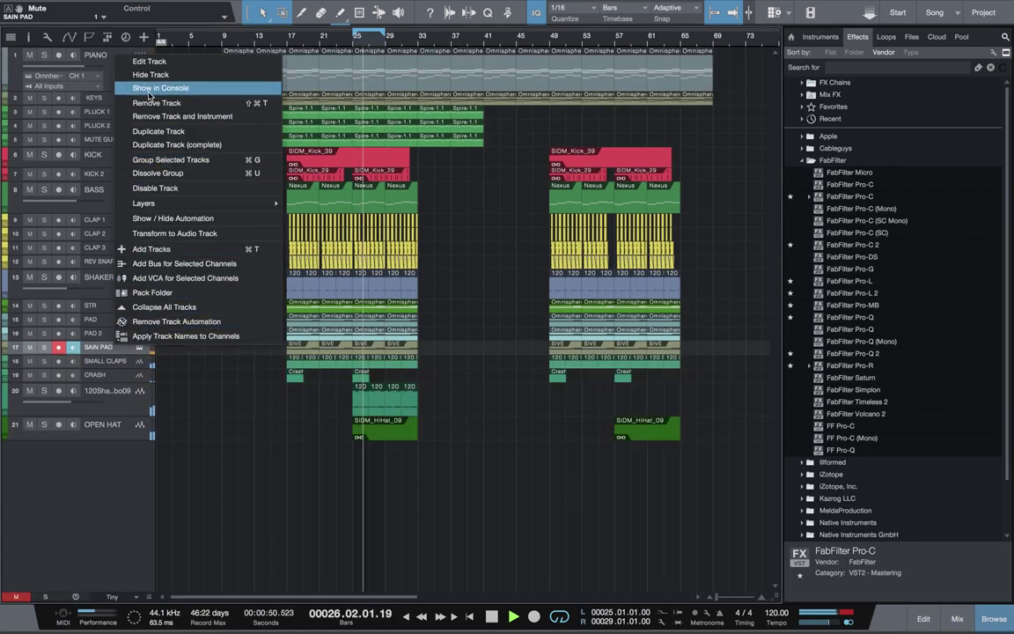
pyautogui.click(176, 103)
pyautogui.press('space')
# With SMALL CLAPS soloed during playback, move its track directly below REV SNAP and raise its volume to +3.3 dB.
pyautogui.click(44, 347)
pyautogui.press('space')
pyautogui.moveTo(152, 347); pyautogui.dragTo(150, 280)
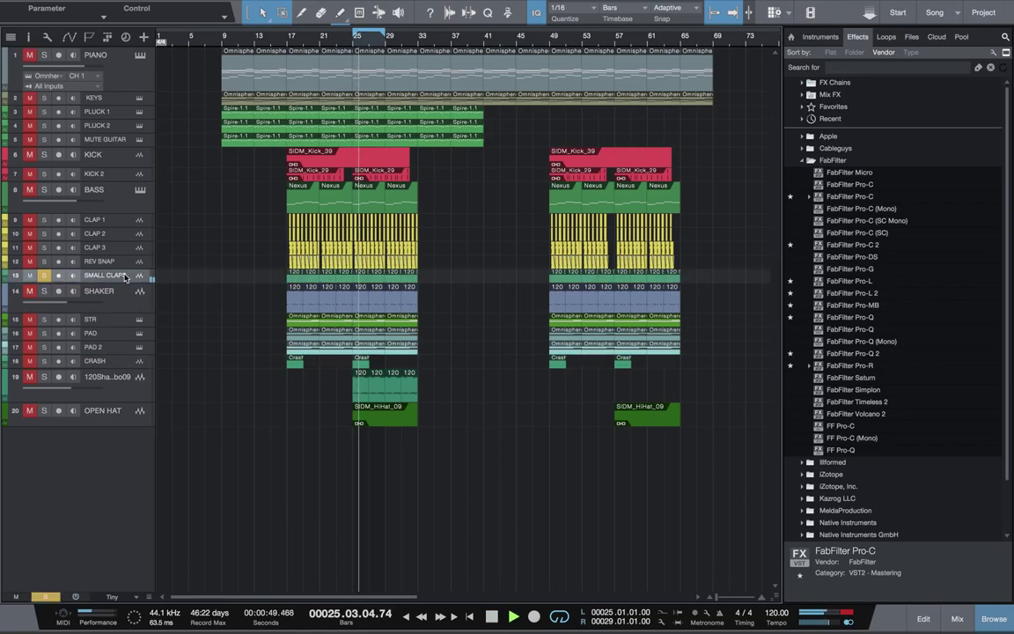
pyautogui.moveTo(138, 283); pyautogui.dragTo(138, 316)
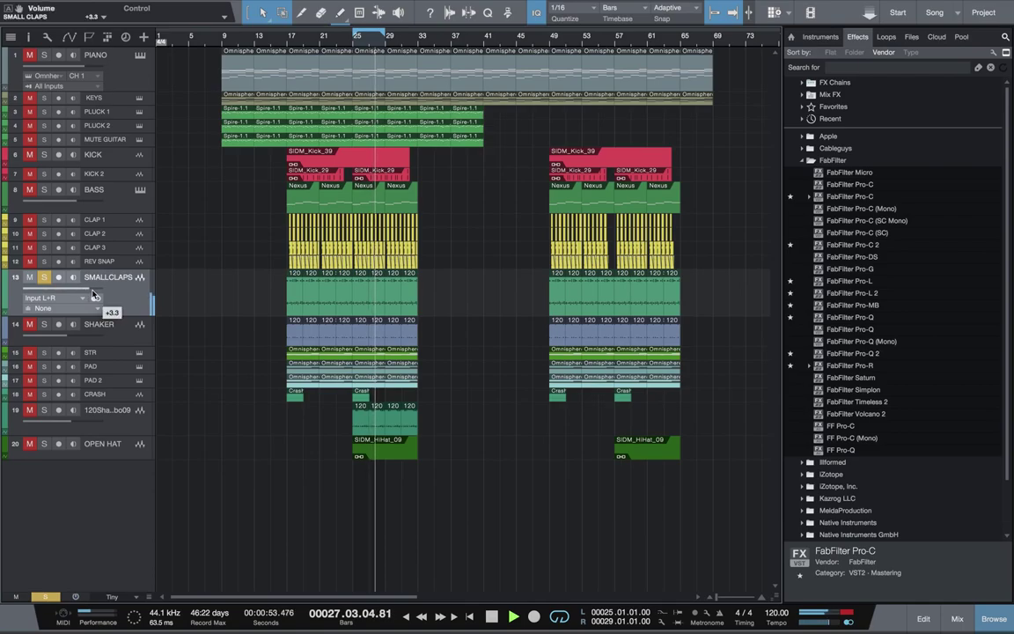
pyautogui.press('F3')
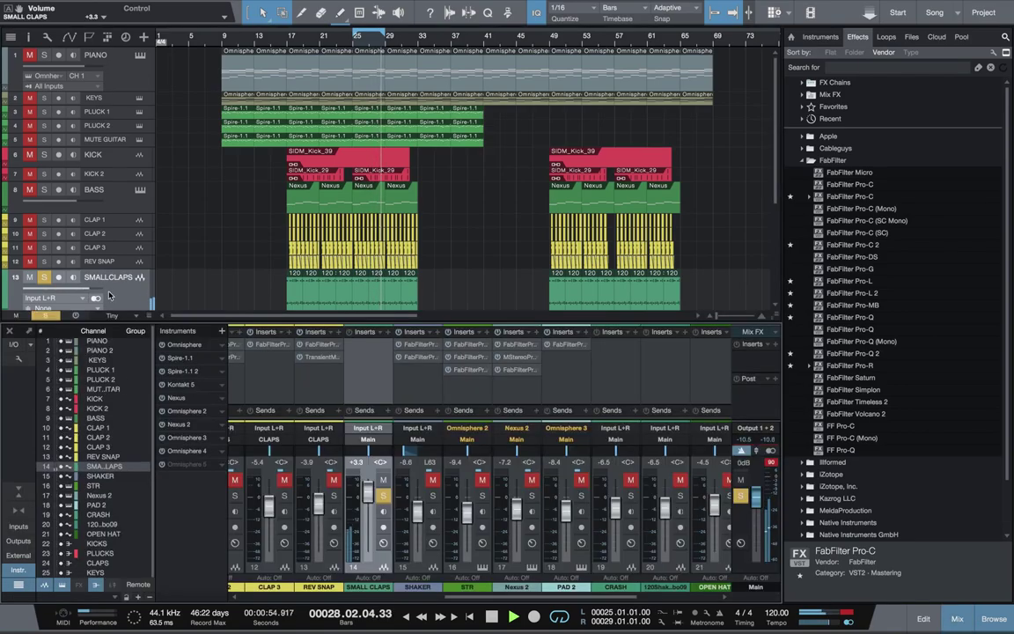
# Copy REV SNAP's Pro-Q 2 equalizer to SMALL CLAPS, setting the low cut to about 197 Hz and the peak band to 1686 Hz.
pyautogui.click(321, 345)
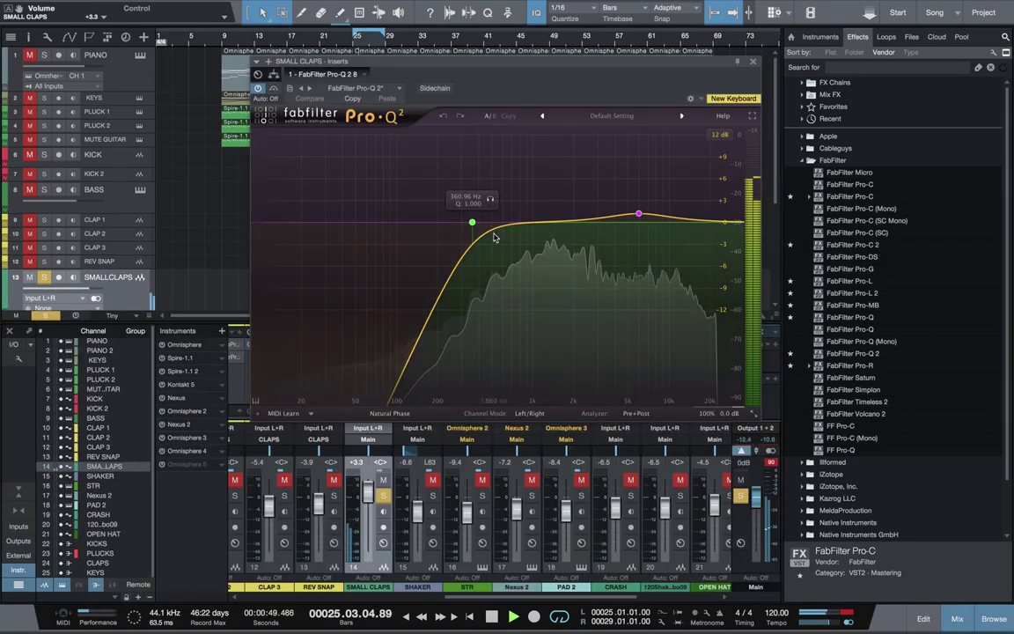
pyautogui.moveTo(472, 222); pyautogui.dragTo(436, 222)
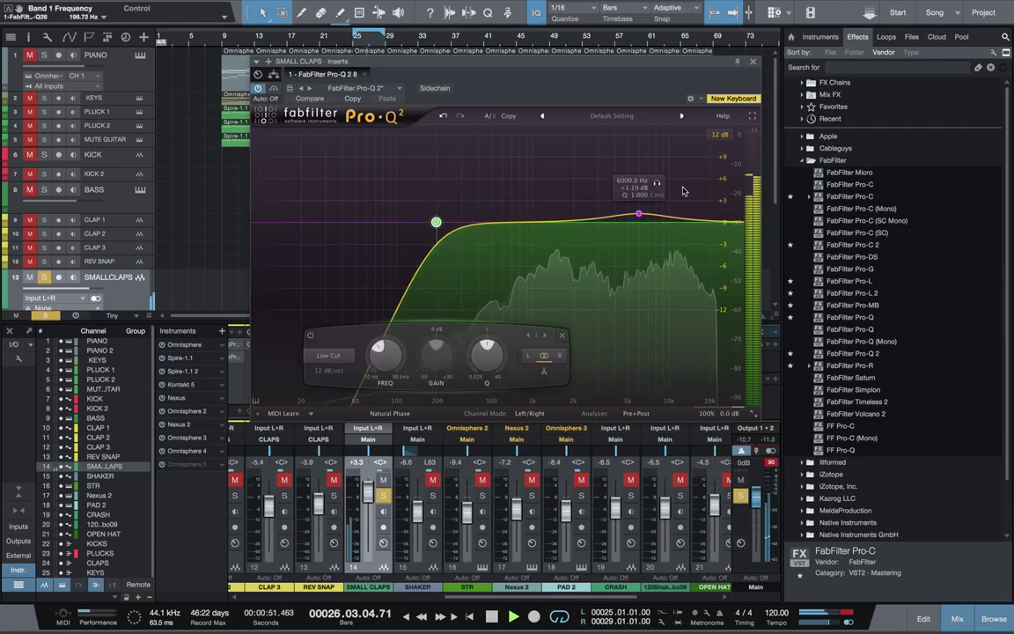
pyautogui.moveTo(656, 188); pyautogui.dragTo(569, 202)
pyautogui.moveTo(558, 214); pyautogui.dragTo(563, 214)
pyautogui.scroll(4, 560, 219)
pyautogui.click(753, 62)
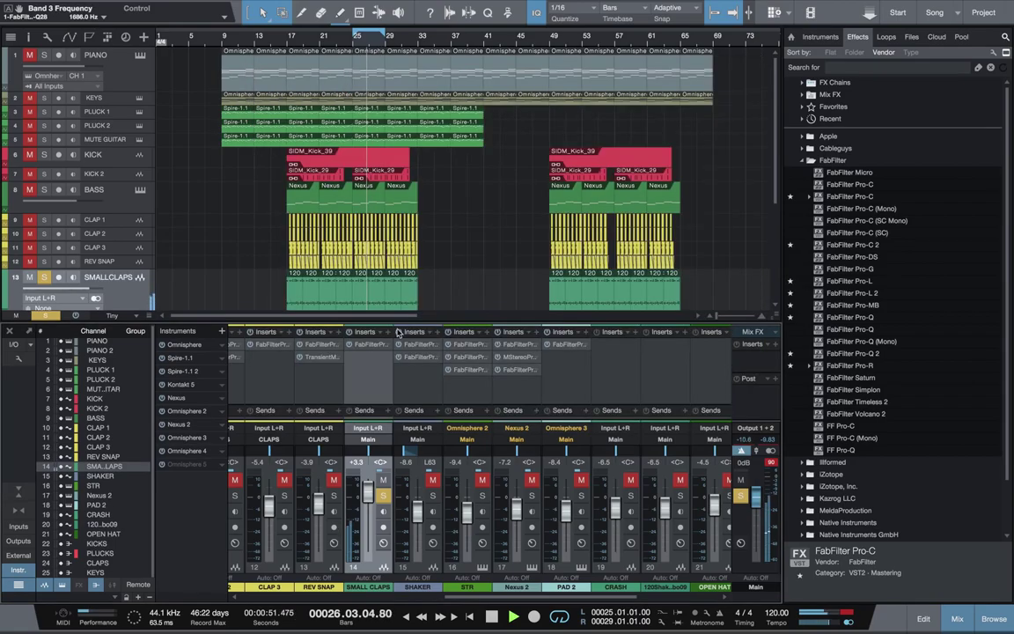
# Copy REV SNAP's Transient Master to SMALL CLAPS and set its attack to 21.0%.
pyautogui.moveTo(320, 359); pyautogui.dragTo(369, 358)
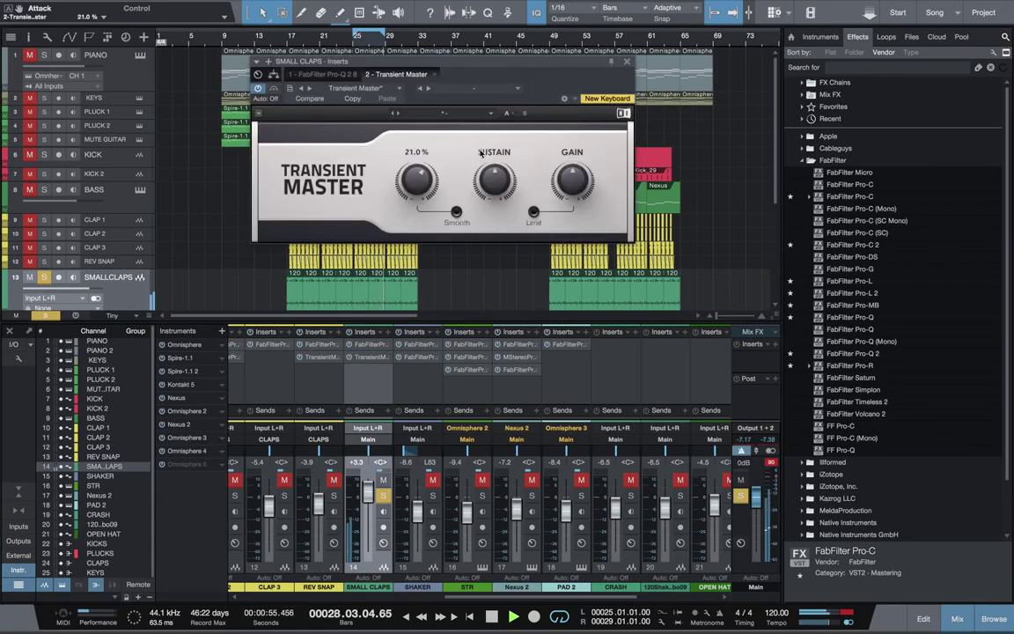
pyautogui.click(626, 63)
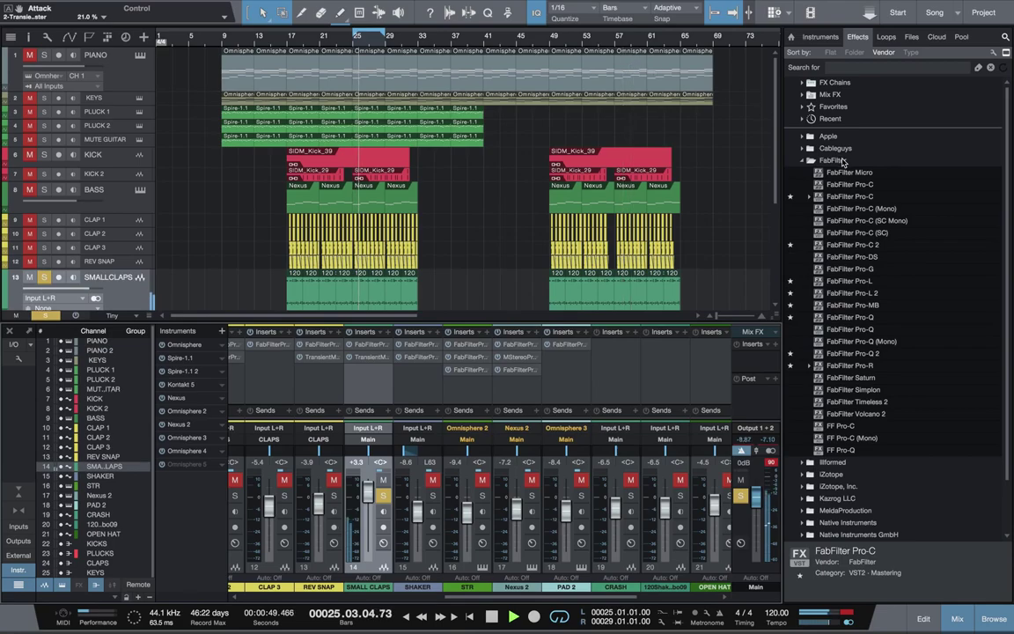
# Add FabFilter Pro-R with the Hi LOW SHELF preset to SMALL CLAPS, adjusting its mix and setting stereo width to 69.20%.
pyautogui.doubleClick(864, 368)
pyautogui.moveTo(860, 379); pyautogui.dragTo(372, 385)
pyautogui.moveTo(716, 169)
pyautogui.mouseDown()
pyautogui.moveTo(735, 162)
pyautogui.moveTo(730, 183)
pyautogui.mouseUp()
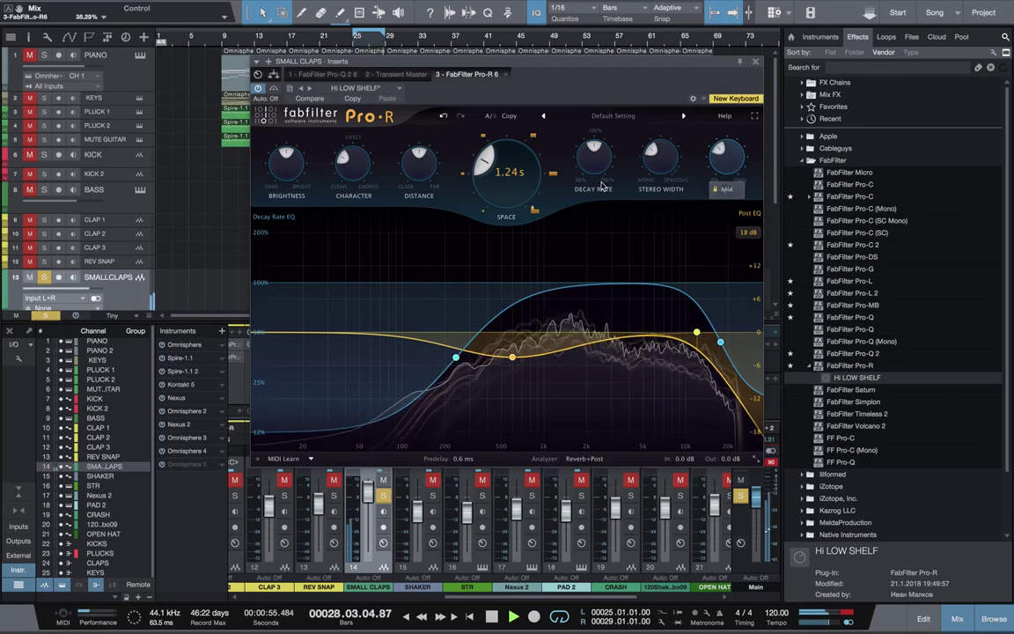
pyautogui.moveTo(652, 169); pyautogui.dragTo(664, 136)
pyautogui.moveTo(721, 151); pyautogui.dragTo(739, 143)
pyautogui.moveTo(657, 164); pyautogui.dragTo(668, 148)
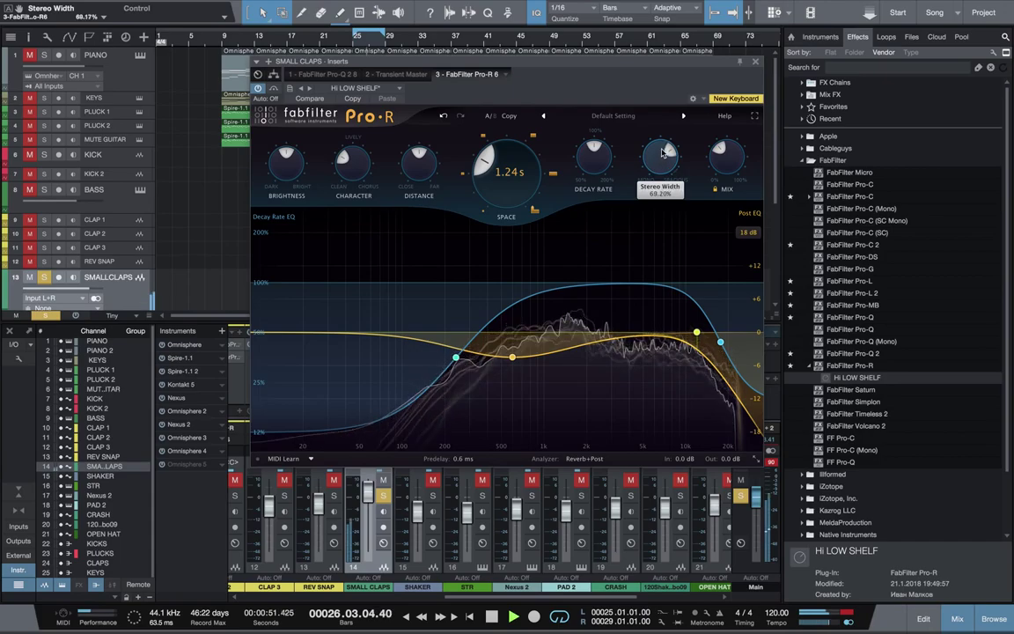
pyautogui.press('space')
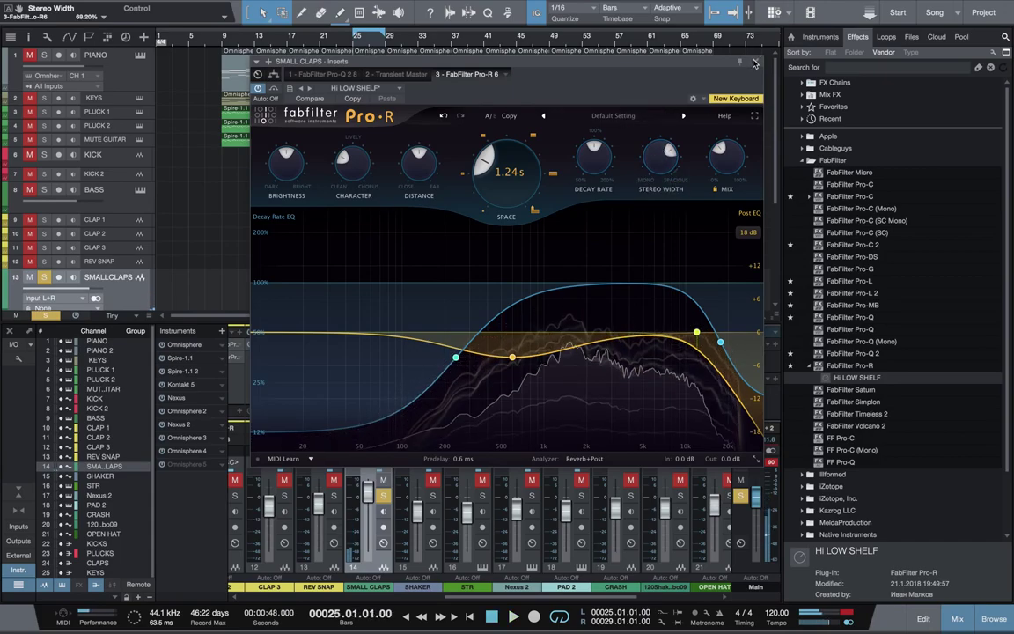
pyautogui.click(756, 62)
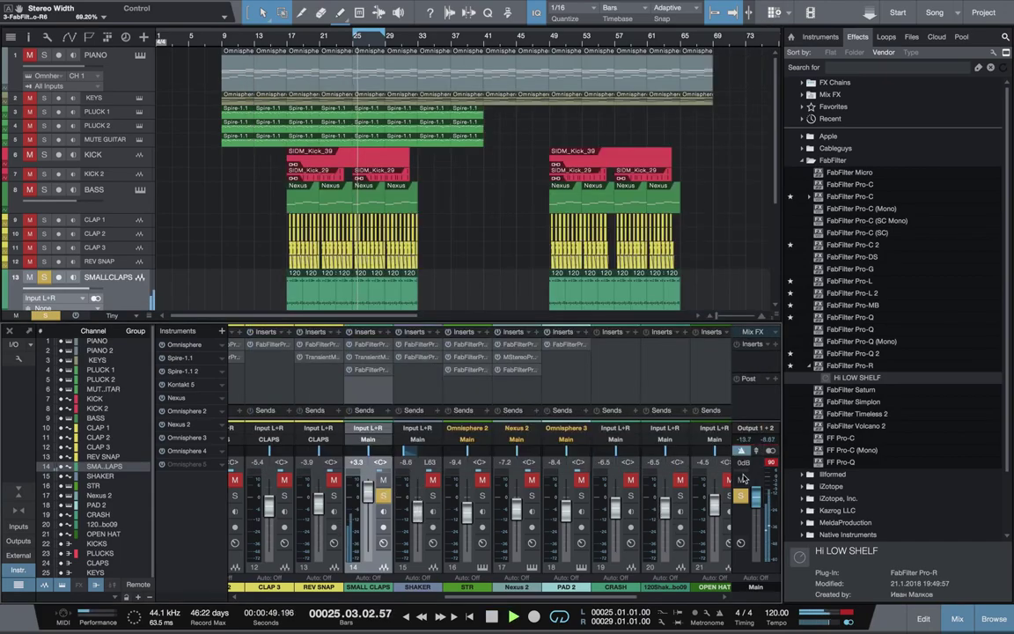
# Raise SMALL CLAPS to +5.2 dB against the full mix and reduce its track height in the arrangement.
pyautogui.moveTo(368, 504)
pyautogui.mouseDown()
pyautogui.moveTo(368, 483)
pyautogui.moveTo(368, 495)
pyautogui.mouseUp()
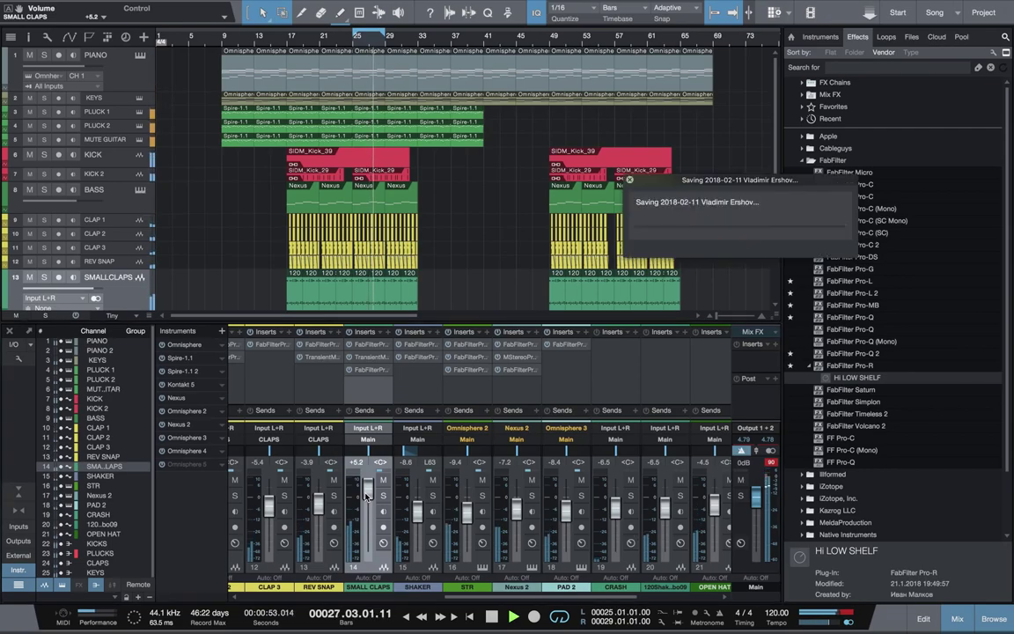
pyautogui.press('F3')
pyautogui.press('space')
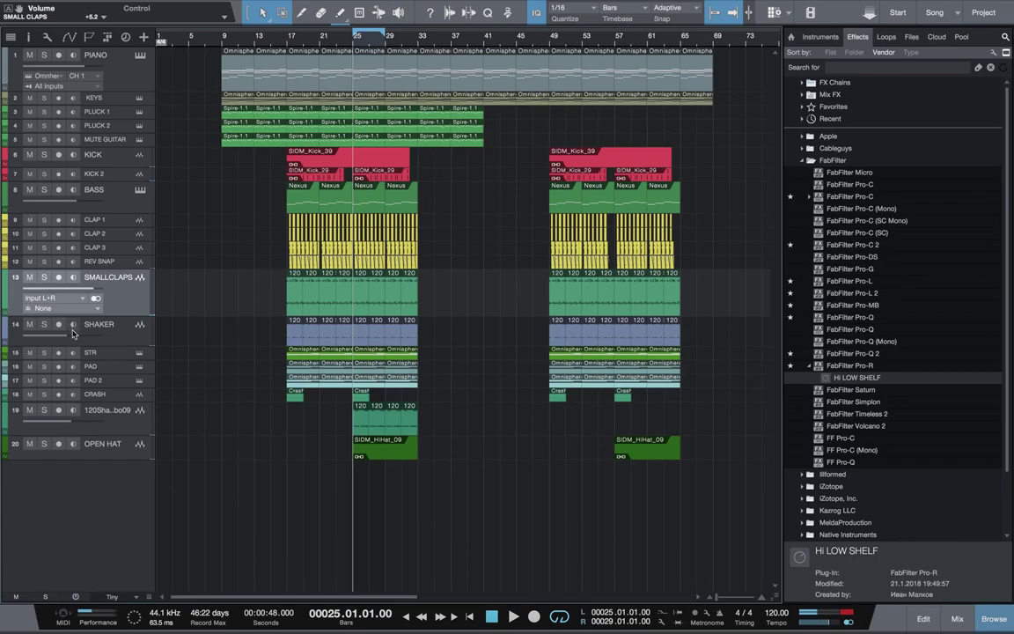
pyautogui.moveTo(124, 314); pyautogui.dragTo(124, 292)
# Play the full mix and mute SHAKER and the 120Sha...bo09 track in turn to hear what each contributes.
pyautogui.press('space')
pyautogui.click(29, 300)
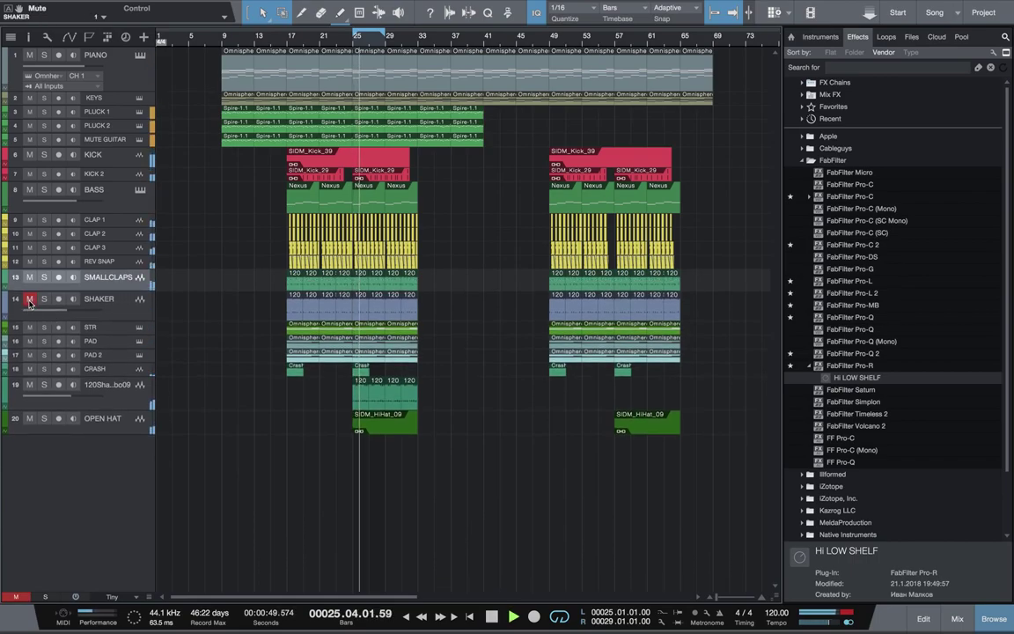
pyautogui.click(29, 300)
pyautogui.press('space')
pyautogui.click(29, 386)
pyautogui.press('space')
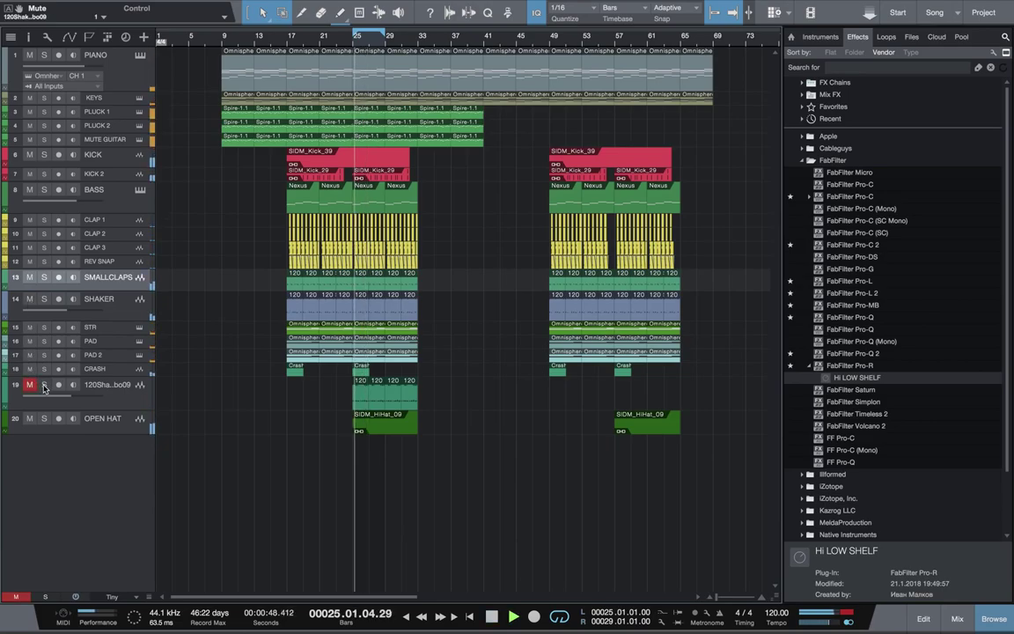
# Solo the 120Sha...bo09 track and rename it HATS.
pyautogui.click(40, 387)
pyautogui.doubleClick(104, 385)
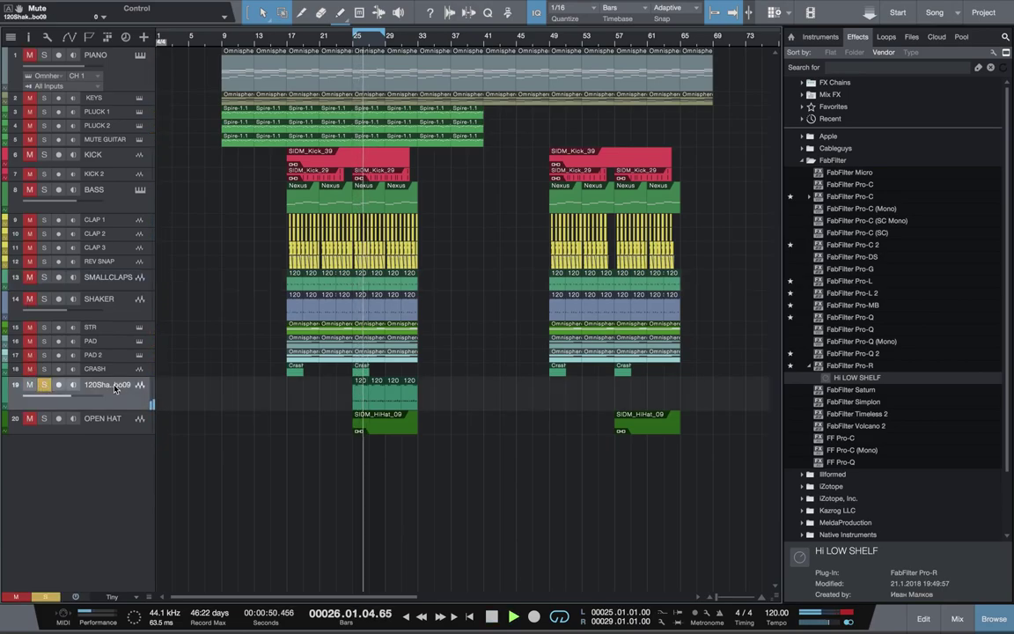
pyautogui.write('HATS')
pyautogui.press('Return')
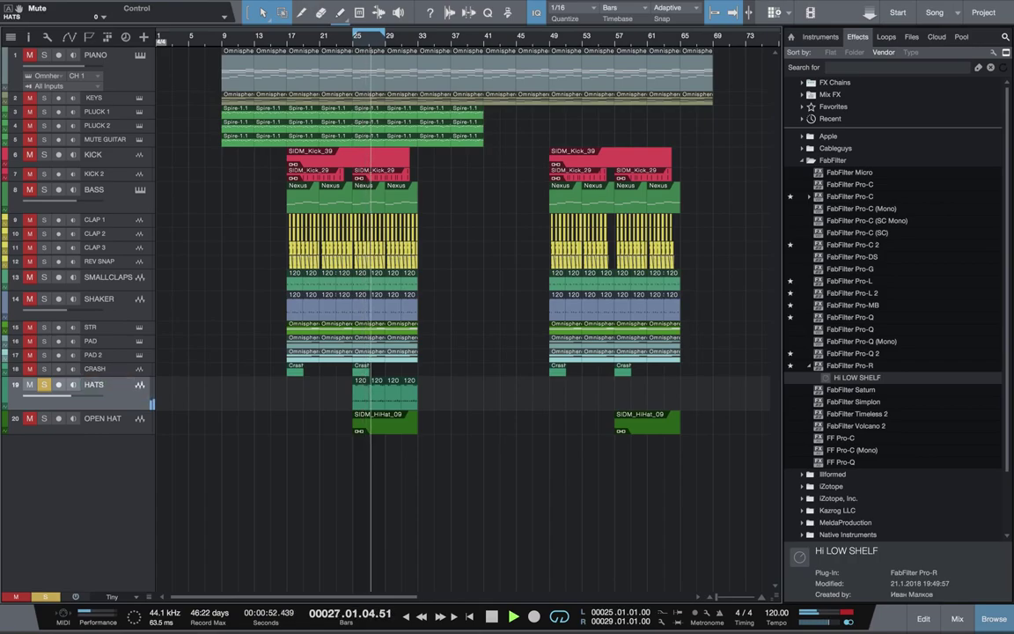
# Pan HATS to R26 and add FabFilter Pro-Q 2 to it with a low cut at about 704 Hz.
pyautogui.press('F3')
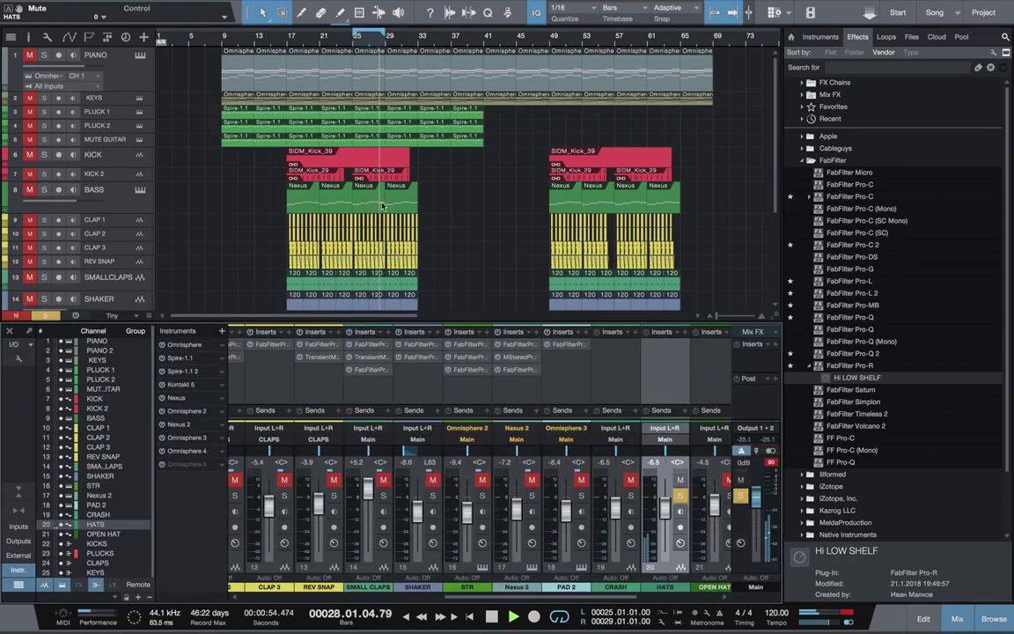
pyautogui.moveTo(679, 461); pyautogui.dragTo(673, 454)
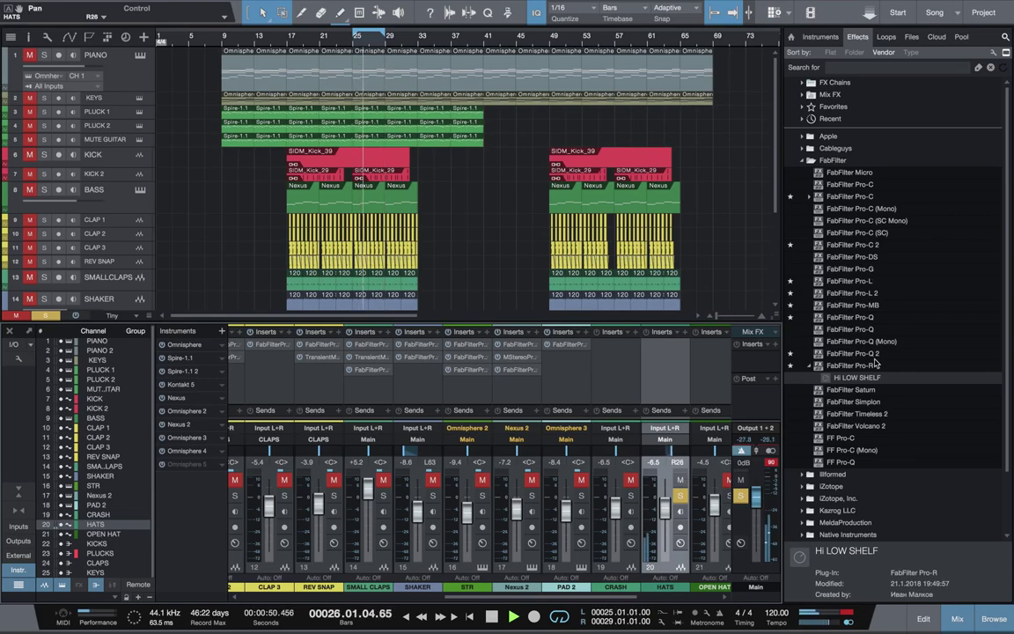
pyautogui.moveTo(878, 360); pyautogui.dragTo(664, 343)
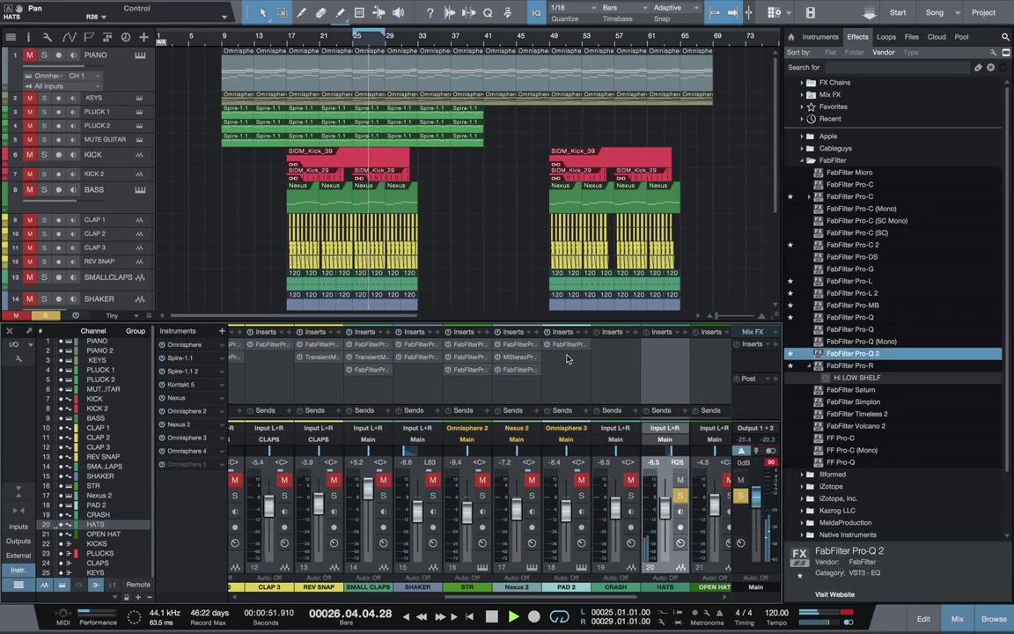
pyautogui.click(453, 229)
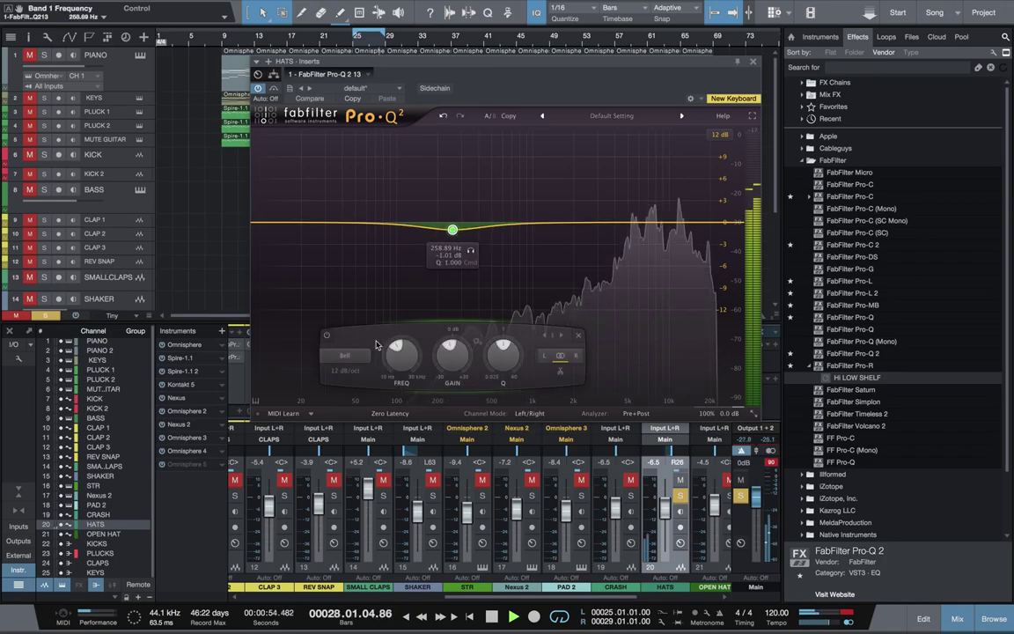
pyautogui.click(352, 356)
pyautogui.click(347, 394)
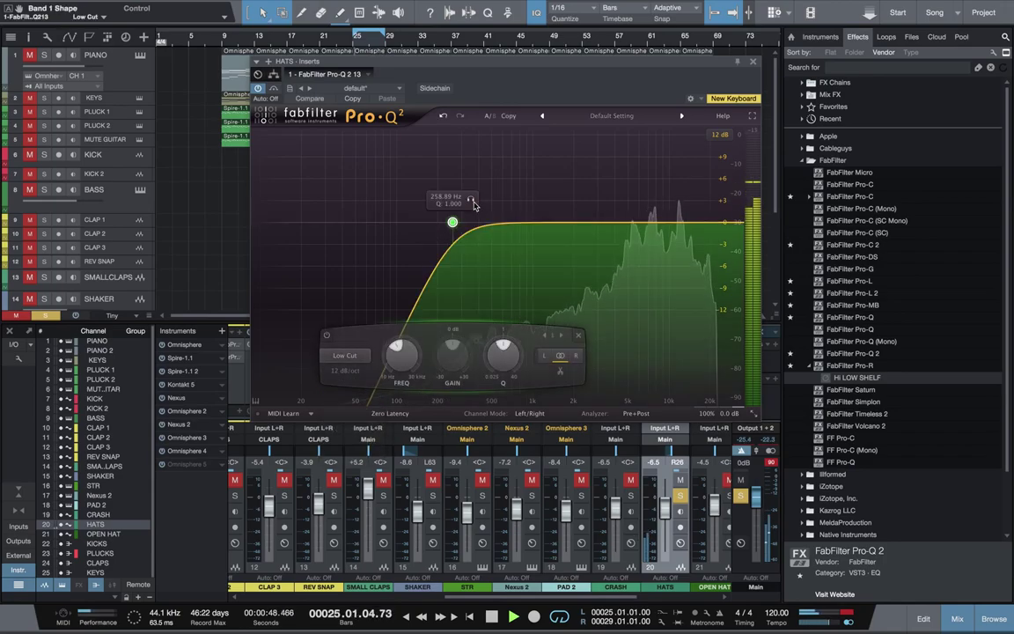
pyautogui.moveTo(452, 222); pyautogui.dragTo(511, 222)
# Add a high shelf to the HATS EQ at 21450 Hz, -5.71 dB and Q 1.585, and move the low cut to 894.55 Hz.
pyautogui.moveTo(711, 221); pyautogui.dragTo(724, 202)
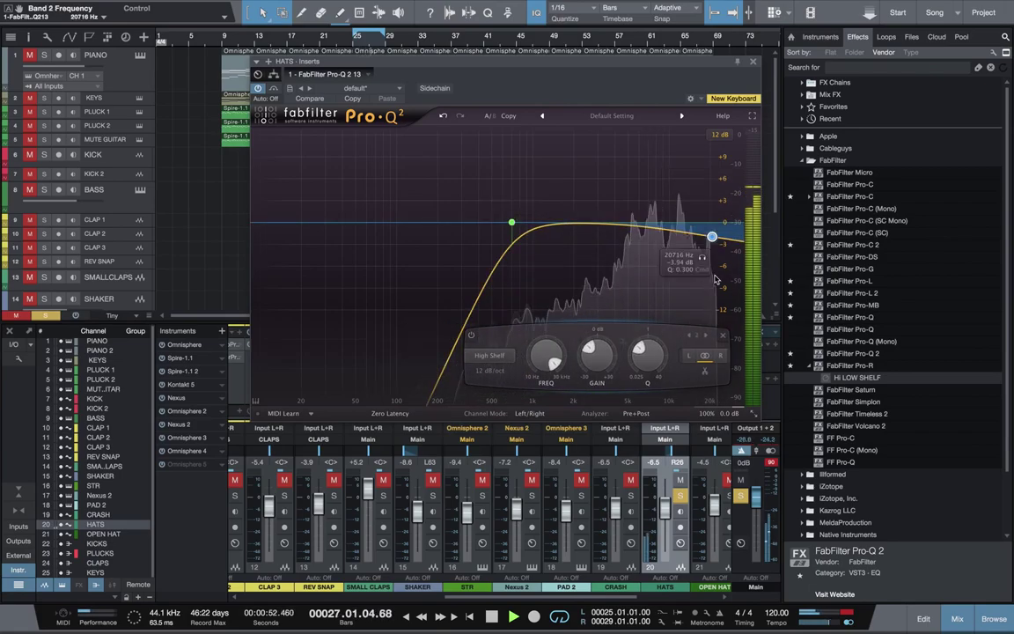
pyautogui.scroll(5, 706, 256)
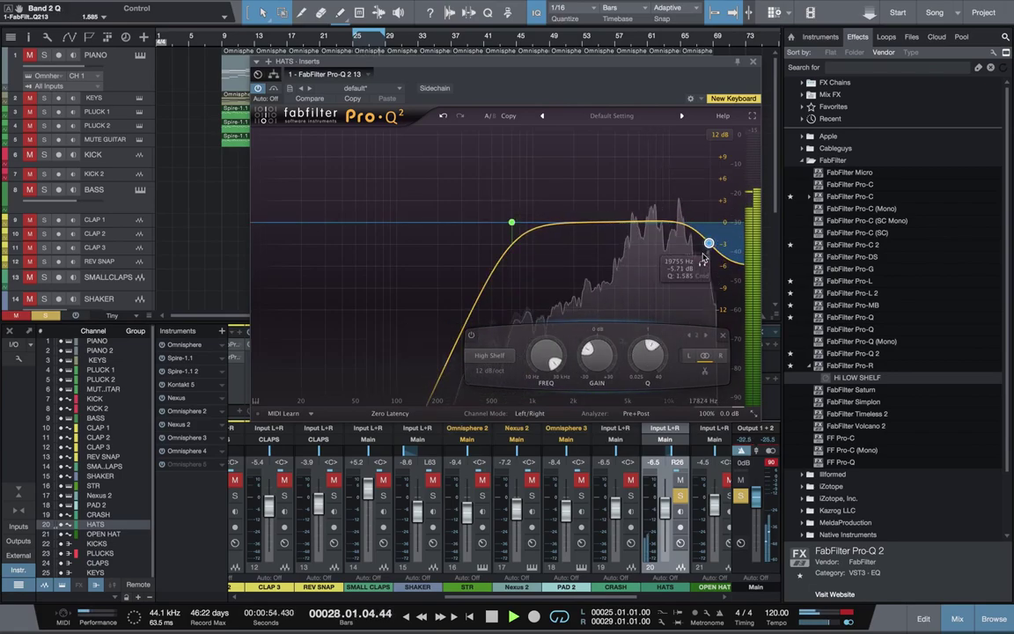
pyautogui.moveTo(701, 263); pyautogui.dragTo(730, 228)
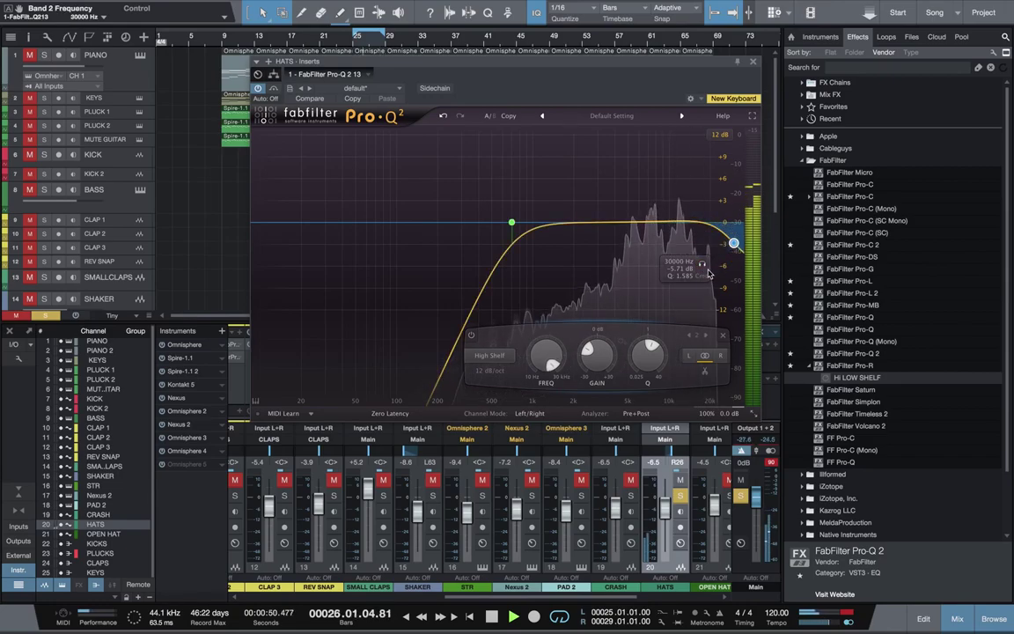
pyautogui.moveTo(704, 271); pyautogui.dragTo(688, 269)
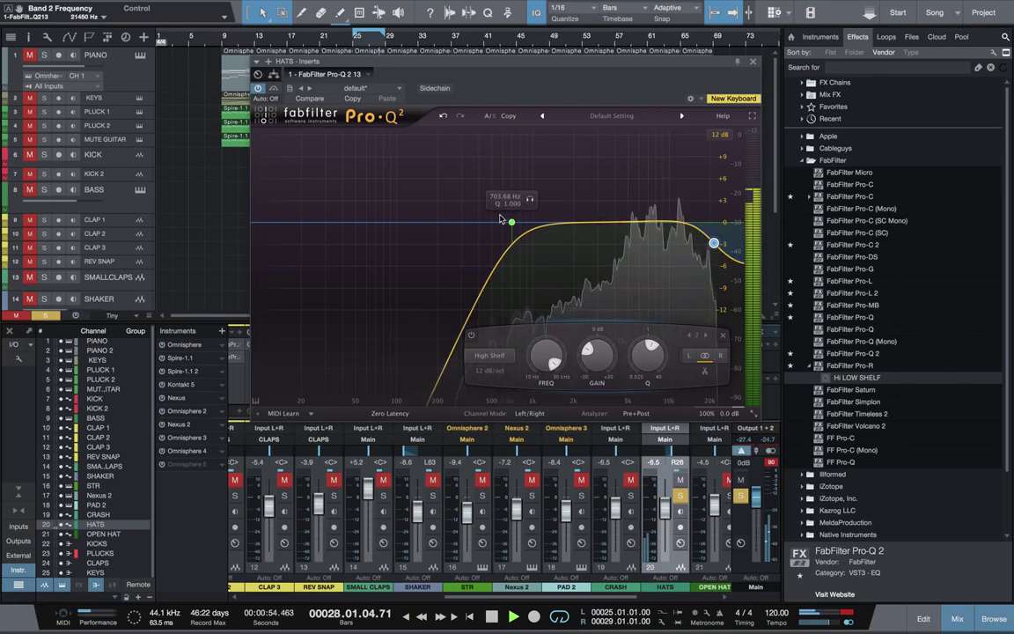
pyautogui.moveTo(512, 222); pyautogui.dragTo(525, 222)
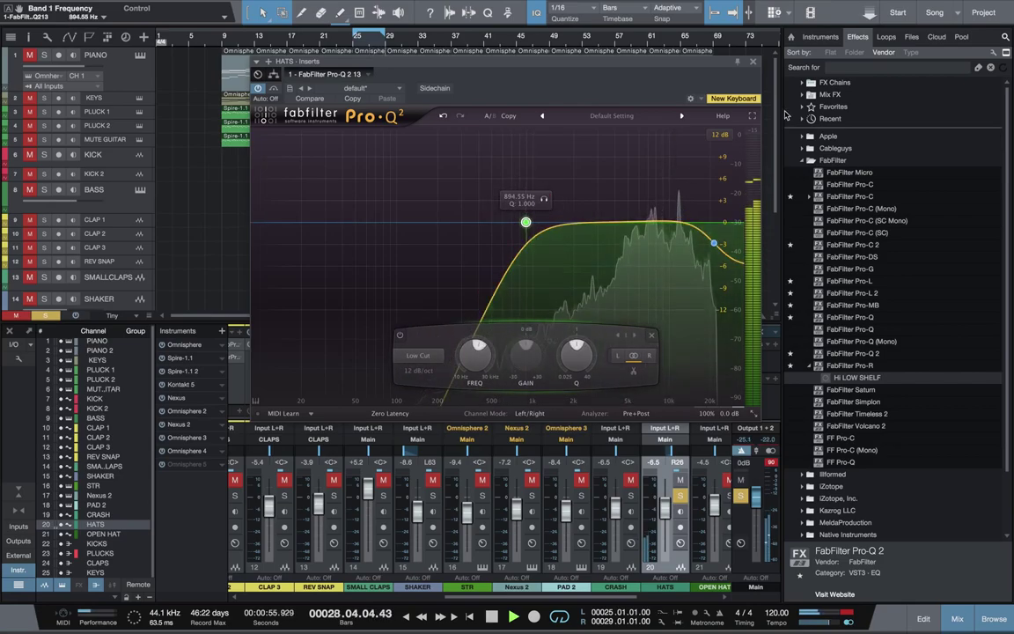
pyautogui.click(753, 65)
# Add FabFilter Pro-C to HATS and adjust its compression controls, setting the output level to -2.65 dB.
pyautogui.press('space')
pyautogui.moveTo(858, 196); pyautogui.dragTo(662, 345)
pyautogui.moveTo(333, 183); pyautogui.dragTo(357, 214)
pyautogui.moveTo(469, 185); pyautogui.dragTo(465, 143)
pyautogui.moveTo(596, 196); pyautogui.dragTo(597, 212)
pyautogui.press('Escape')
pyautogui.press('space')
# Add FabFilter Pro-R to HATS and load the Percussion Plate preset from the Medium category.
pyautogui.moveTo(859, 377); pyautogui.dragTo(666, 374)
pyautogui.press('space')
pyautogui.click(612, 115)
pyautogui.moveTo(614, 164)
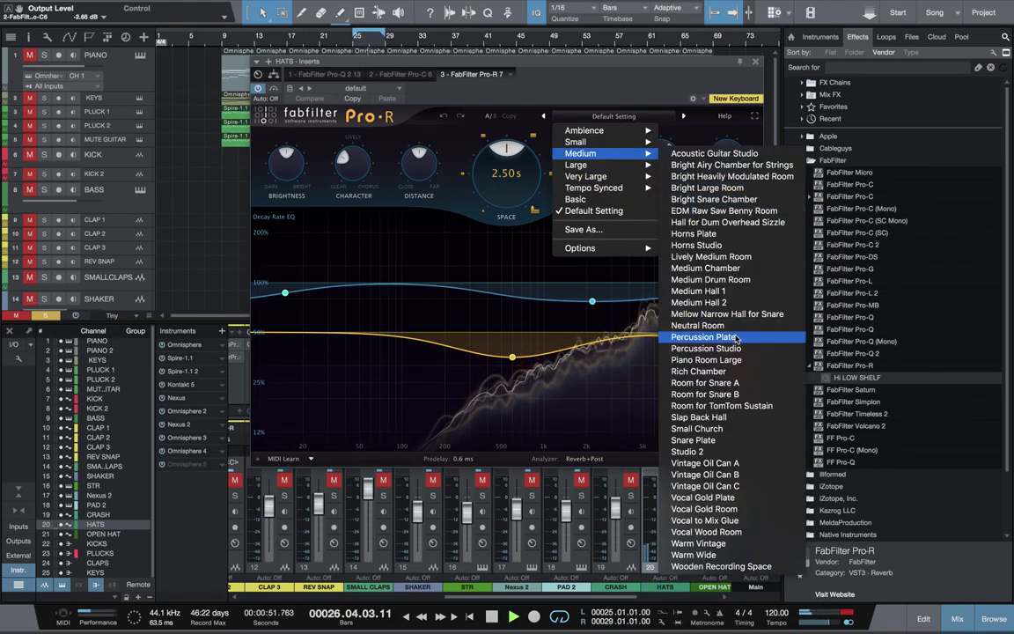
pyautogui.click(704, 337)
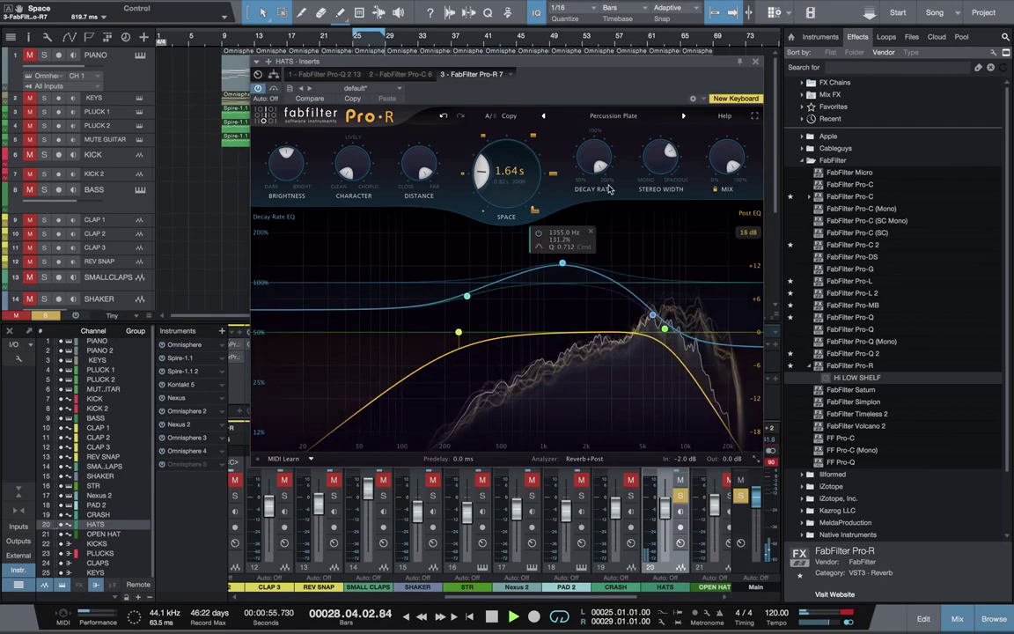
# Lower the low-frequency decay in the Pro-R on HATS and set its mix to 38.14% while listening.
pyautogui.moveTo(725, 163); pyautogui.dragTo(717, 237)
pyautogui.moveTo(474, 299)
pyautogui.mouseDown()
pyautogui.moveTo(462, 349)
pyautogui.moveTo(460, 314)
pyautogui.mouseUp()
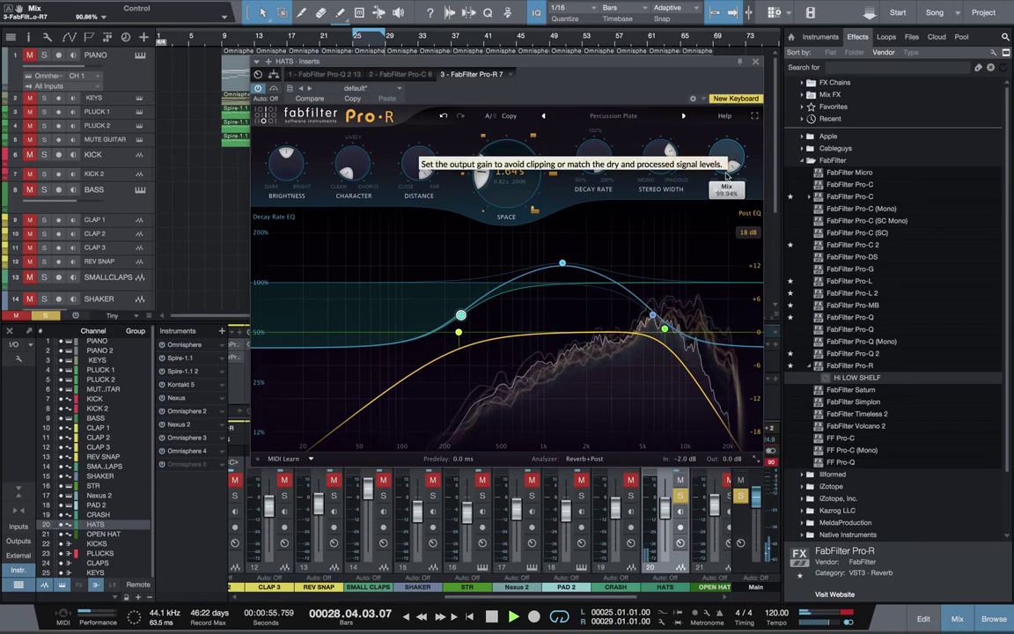
pyautogui.moveTo(721, 233); pyautogui.dragTo(722, 232)
pyautogui.press('space')
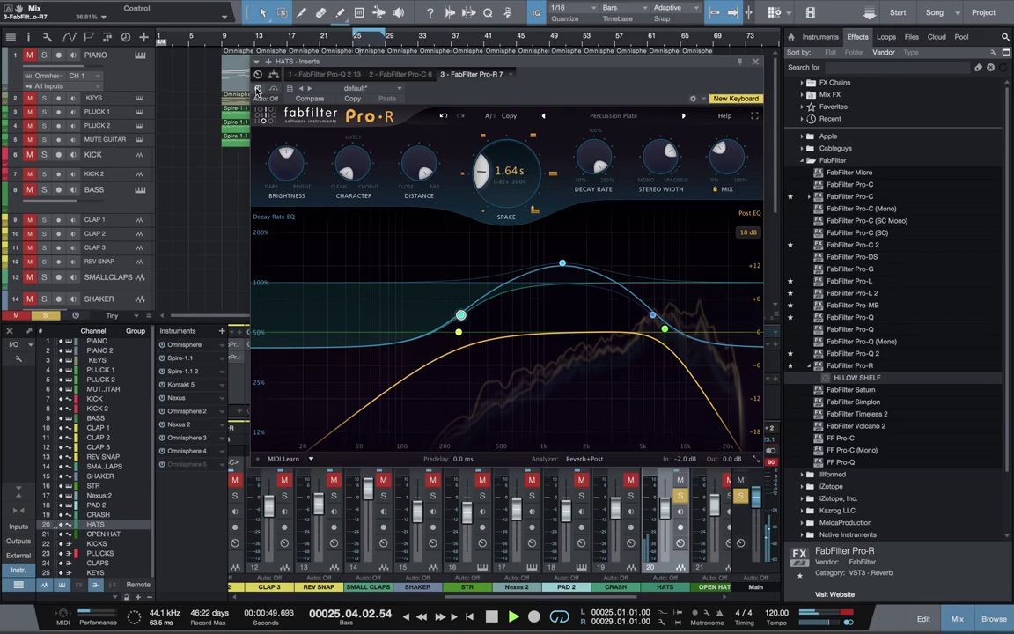
pyautogui.moveTo(722, 163)
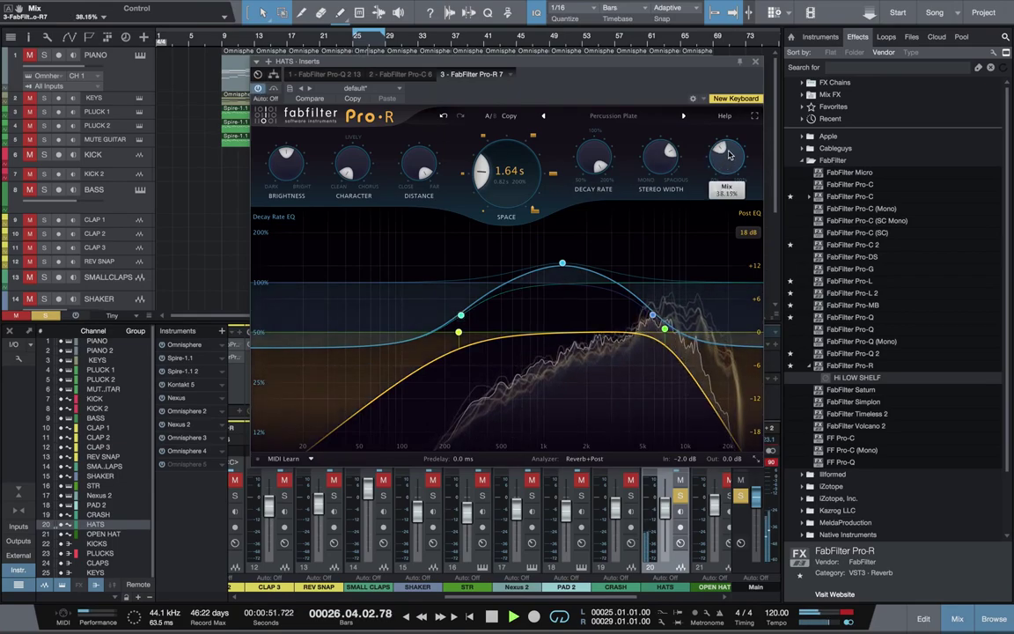
pyautogui.press('space')
pyautogui.press('space')
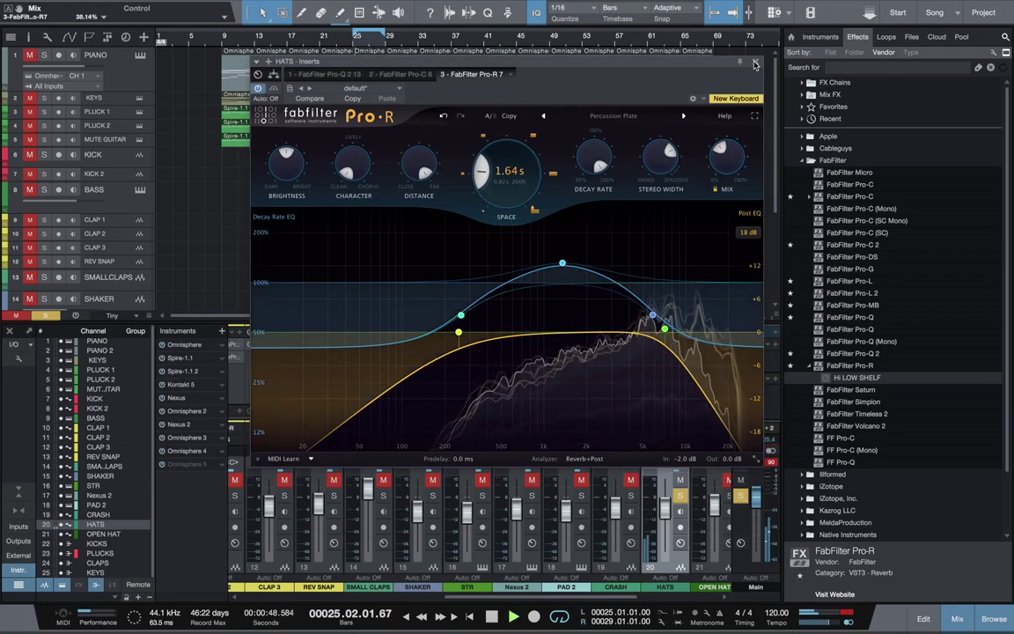
pyautogui.click(754, 64)
# Unsolo HATS and, against the full mix, set its volume to -5.0 dB and its pan to R47.
pyautogui.press('space')
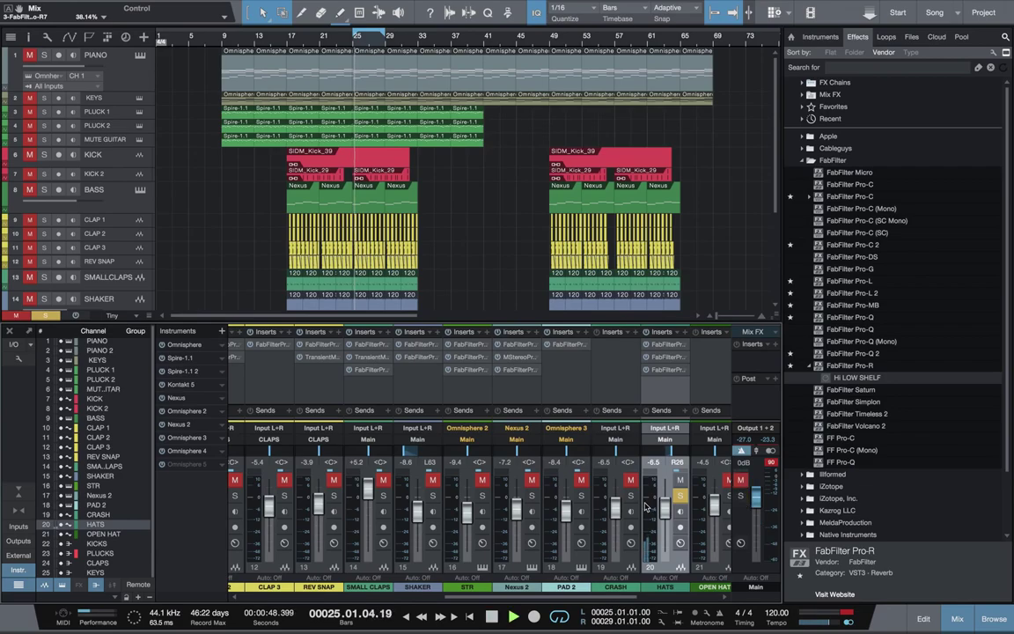
pyautogui.press('space')
pyautogui.click(679, 498)
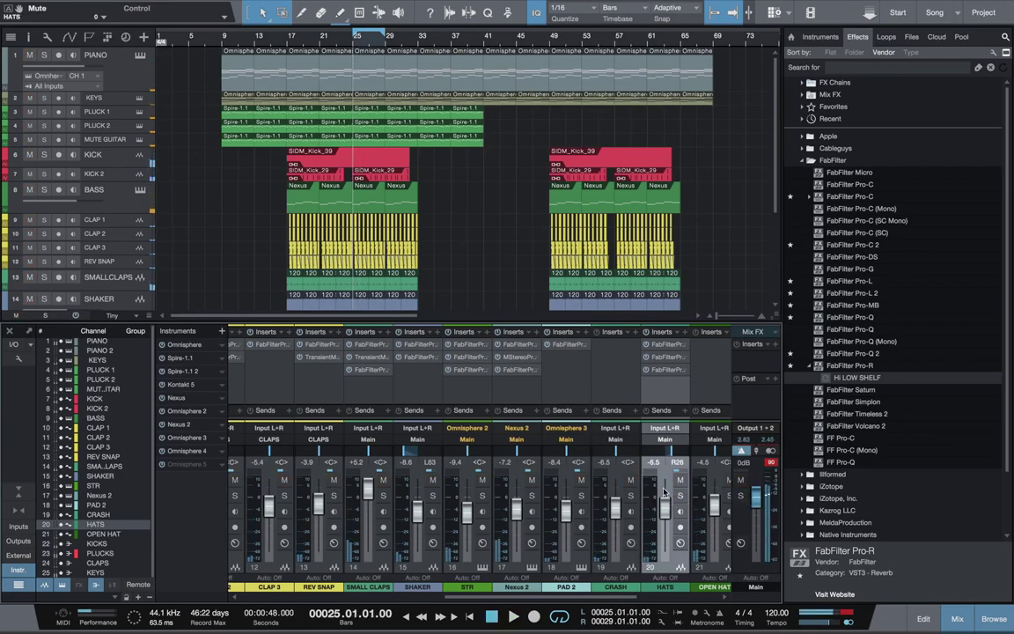
pyautogui.press('space')
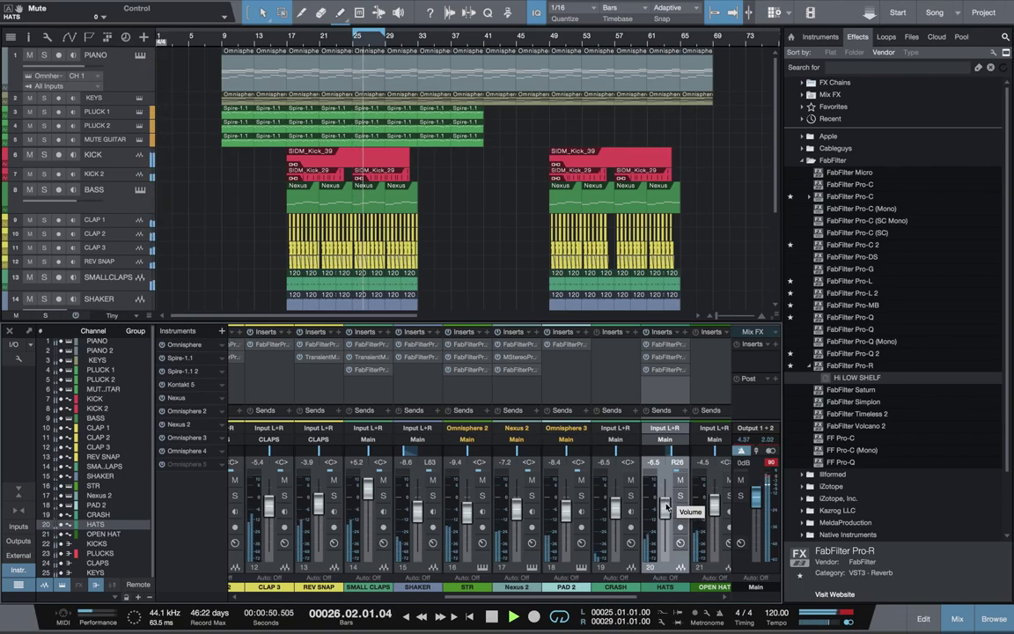
pyautogui.moveTo(673, 454); pyautogui.dragTo(677, 454)
pyautogui.moveTo(665, 518); pyautogui.dragTo(665, 515)
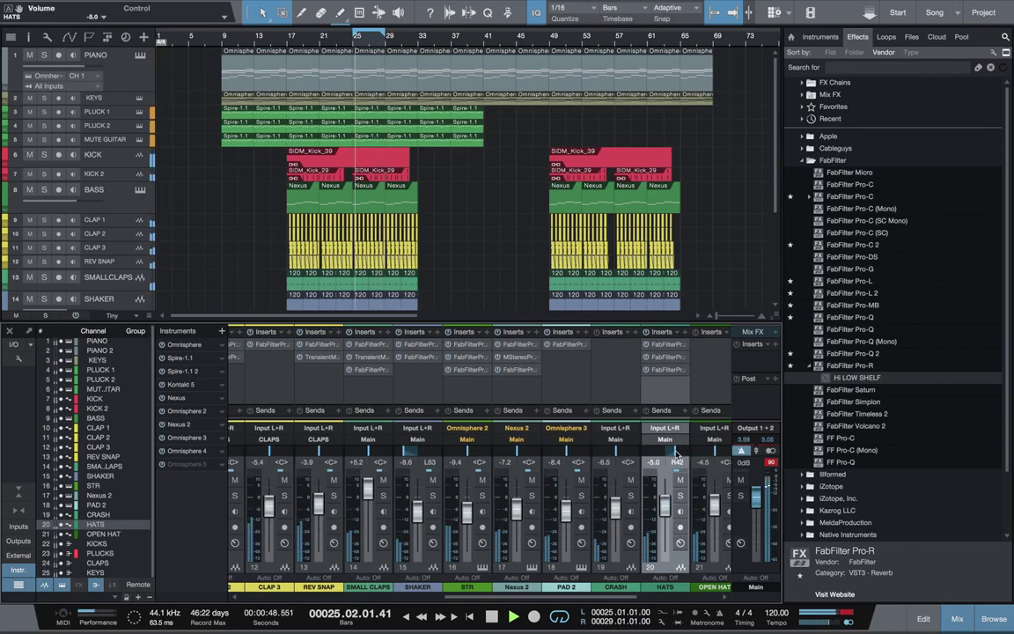
pyautogui.moveTo(676, 457); pyautogui.dragTo(676, 452)
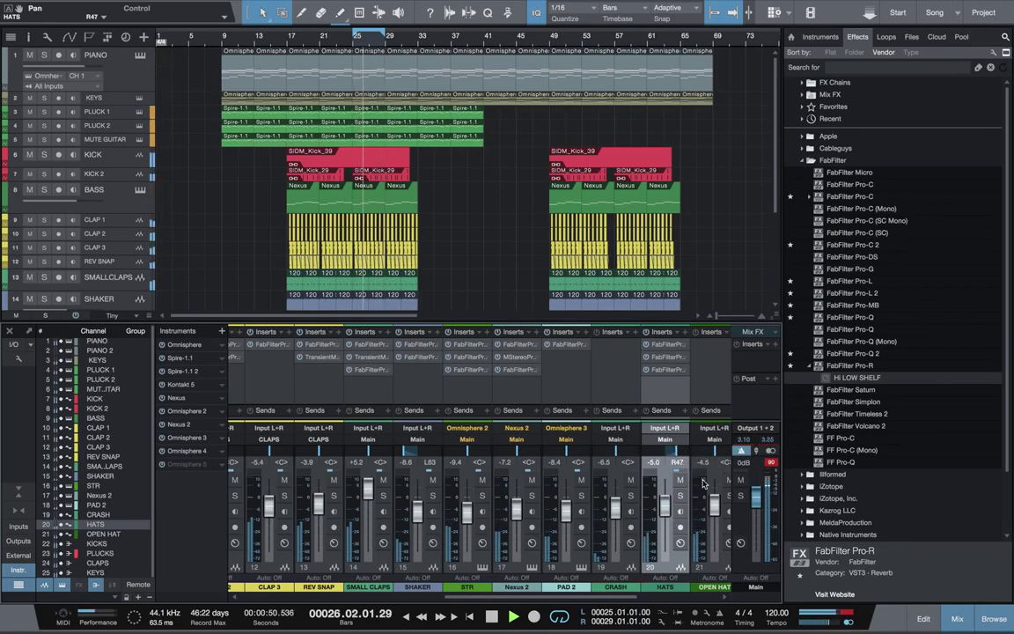
# Solo OPEN HAT, panning it to L13, and copy the FabFilter Pro-Q 2 insert from HATS onto it.
pyautogui.click(726, 496)
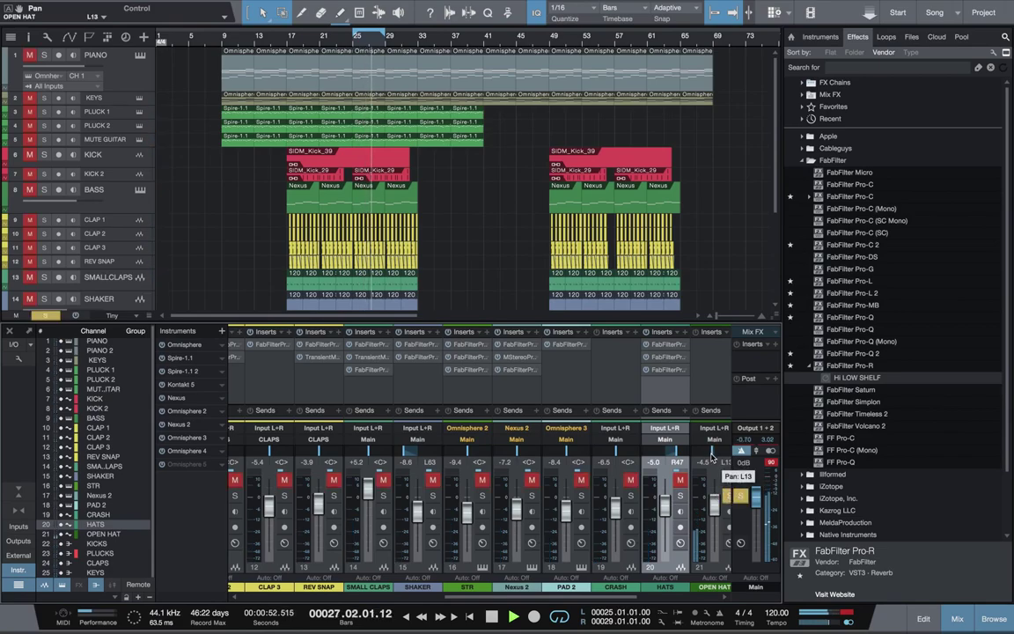
pyautogui.hscroll(2, 507, 428)
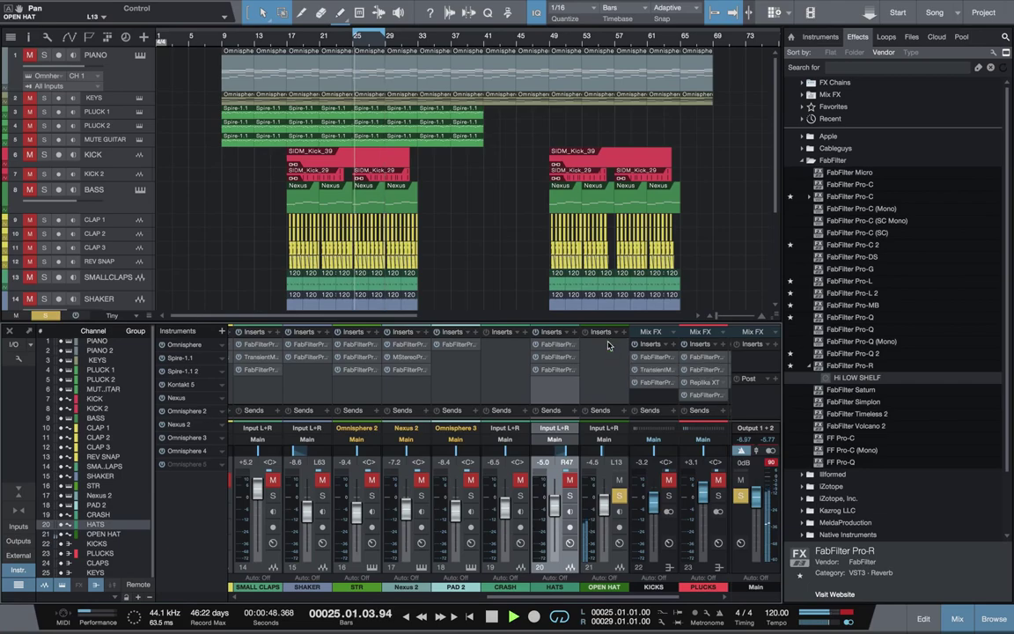
pyautogui.click(569, 346)
# Set the low cut in OPEN HAT's Pro-Q 2 to 387.87 Hz and delete the high shelf band.
pyautogui.moveTo(504, 221); pyautogui.dragTo(464, 222)
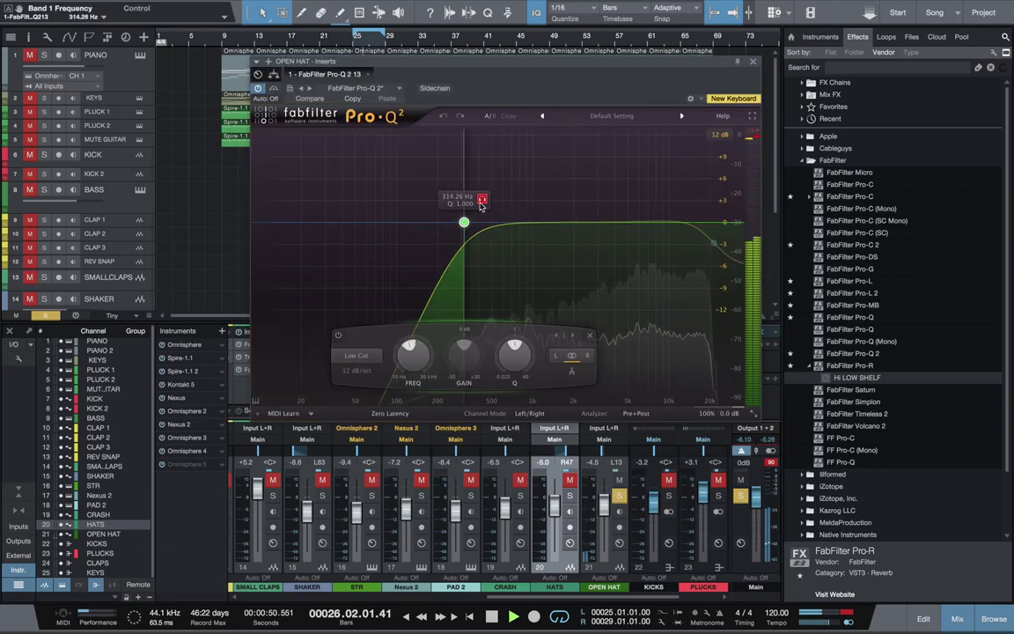
pyautogui.rightClick(714, 244)
pyautogui.click(743, 312)
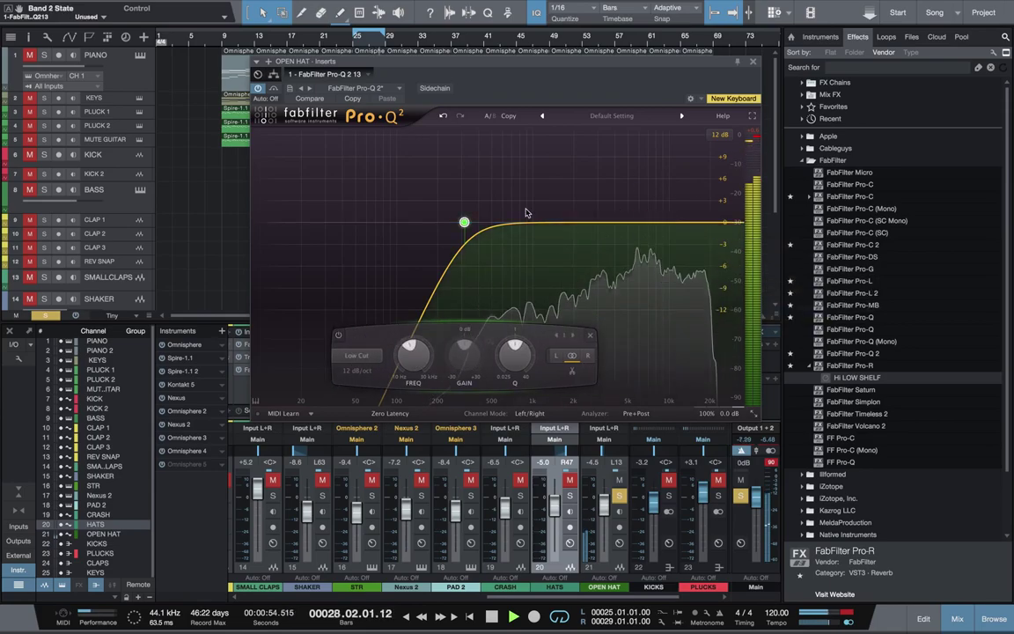
pyautogui.moveTo(462, 222); pyautogui.dragTo(476, 221)
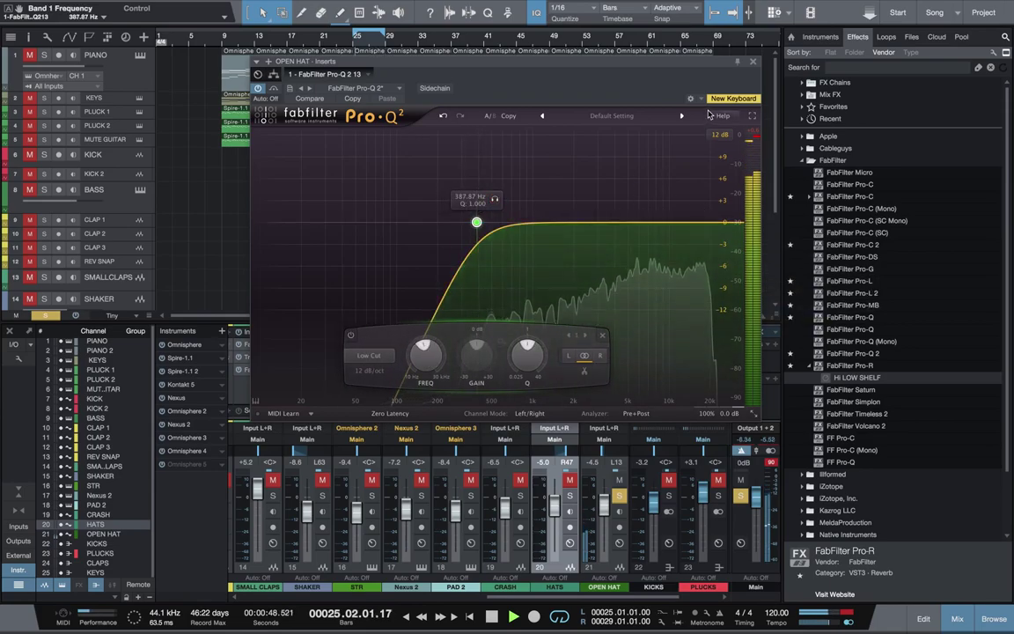
pyautogui.click(752, 61)
# Add Native Instruments Transient Master to OPEN HAT, adjust its transient shaping and set the channel volume to -6.4 dB.
pyautogui.click(840, 163)
pyautogui.click(840, 163)
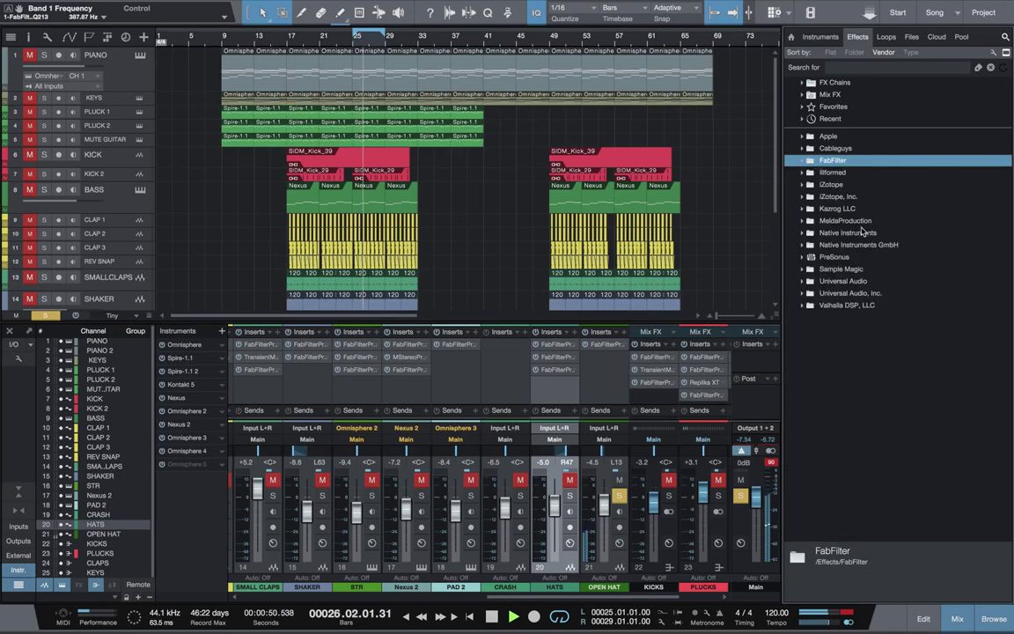
pyautogui.click(848, 233)
pyautogui.moveTo(852, 284); pyautogui.dragTo(604, 356)
pyautogui.moveTo(432, 176); pyautogui.dragTo(423, 153)
pyautogui.click(626, 62)
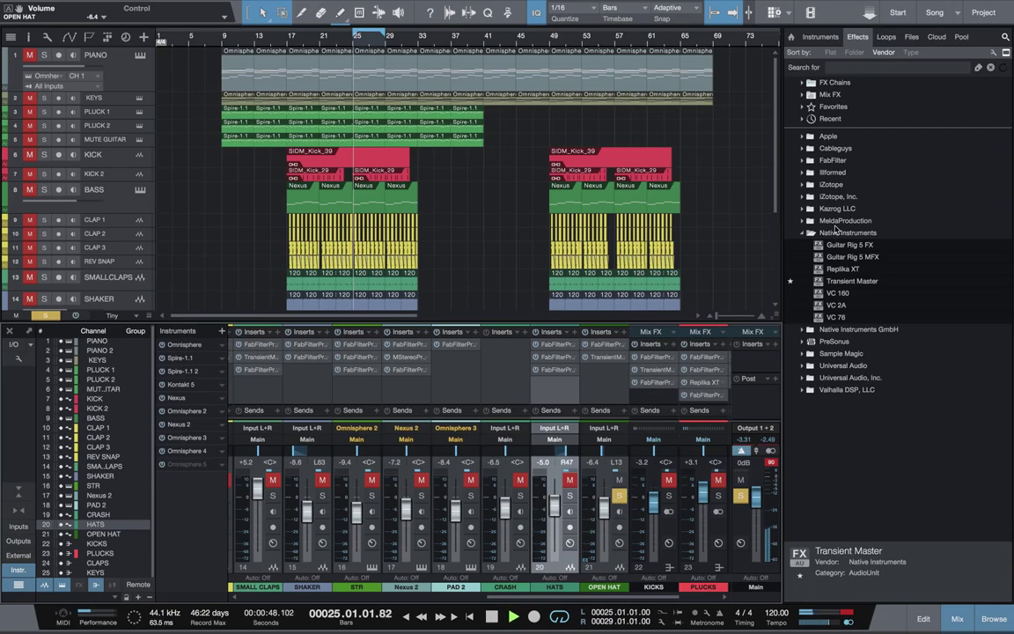
# Add the ValhallaVintageVerb_x64 reverb from Valhalla DSP to OPEN HAT, after Transient Master.
pyautogui.click(832, 161)
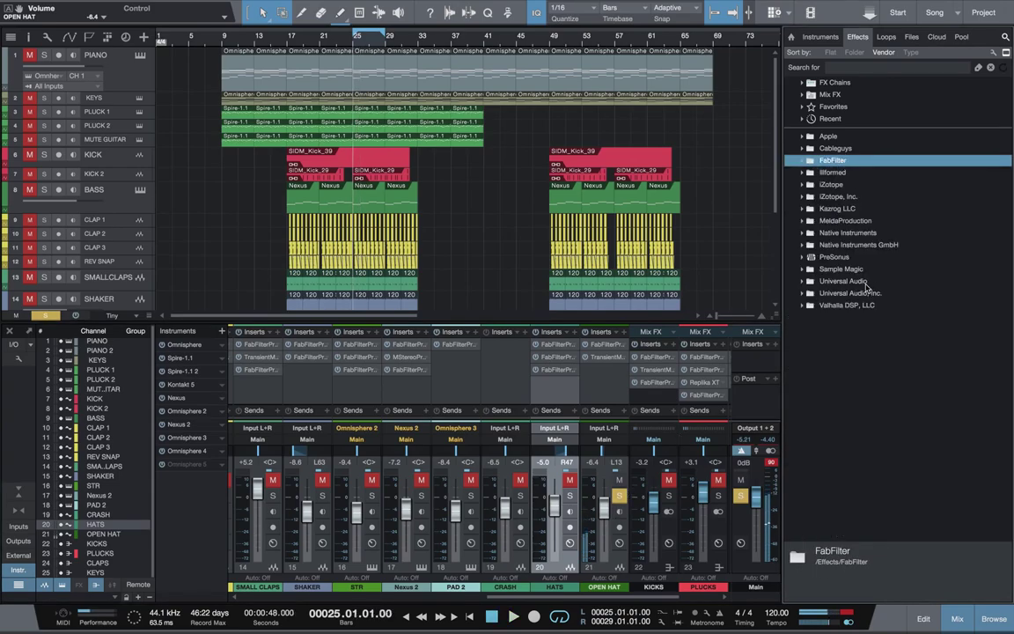
pyautogui.click(865, 284)
pyautogui.click(863, 283)
pyautogui.click(856, 304)
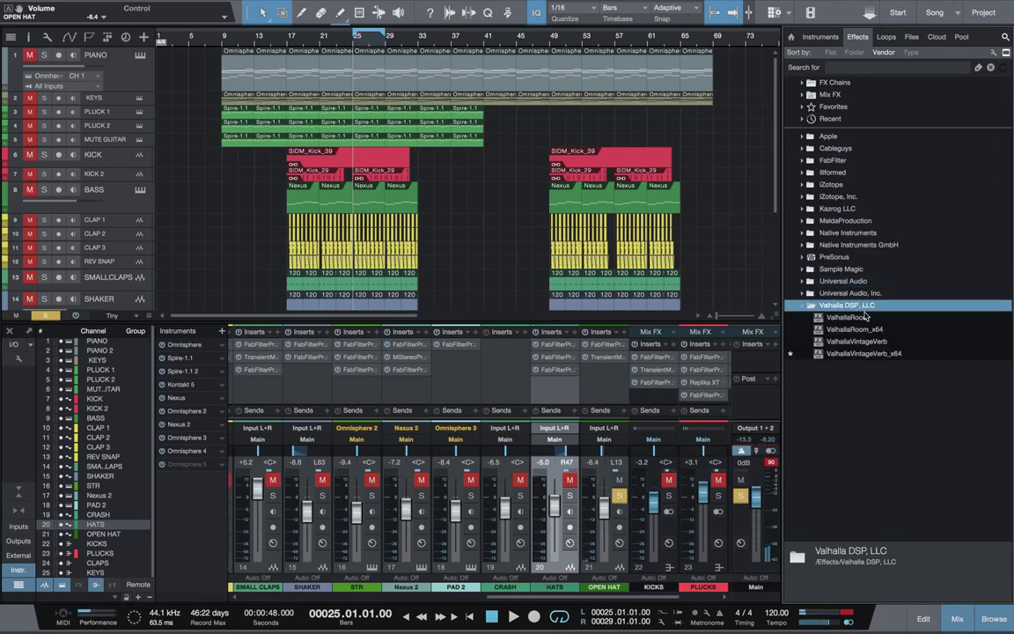
pyautogui.moveTo(874, 356); pyautogui.dragTo(607, 370)
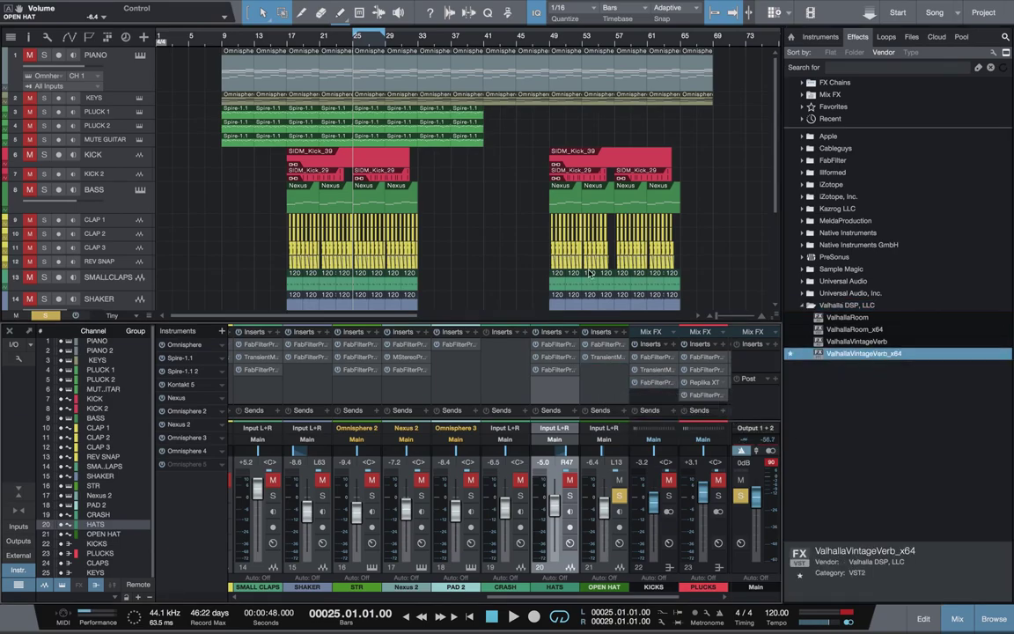
# Set the OPEN HAT reverb to 19.6% mix, 17.15 ms predelay, 0.63 s decay, 11280 Hz HighFreq damping, 12260 Hz HighCut and 310 Hz LowCut.
pyautogui.moveTo(755, 258); pyautogui.dragTo(778, 194)
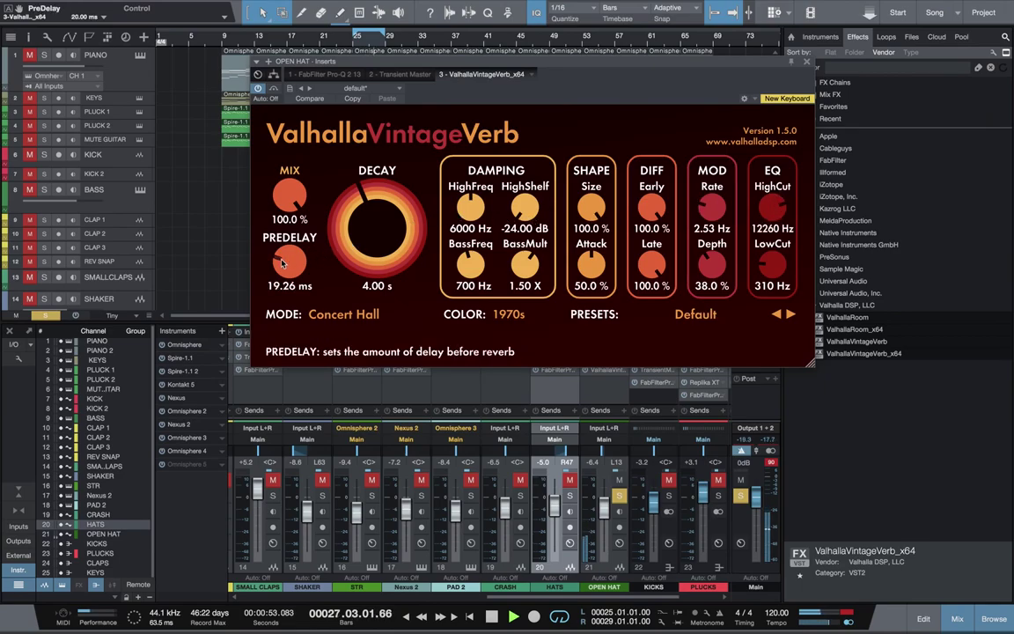
pyautogui.moveTo(287, 198); pyautogui.dragTo(281, 266)
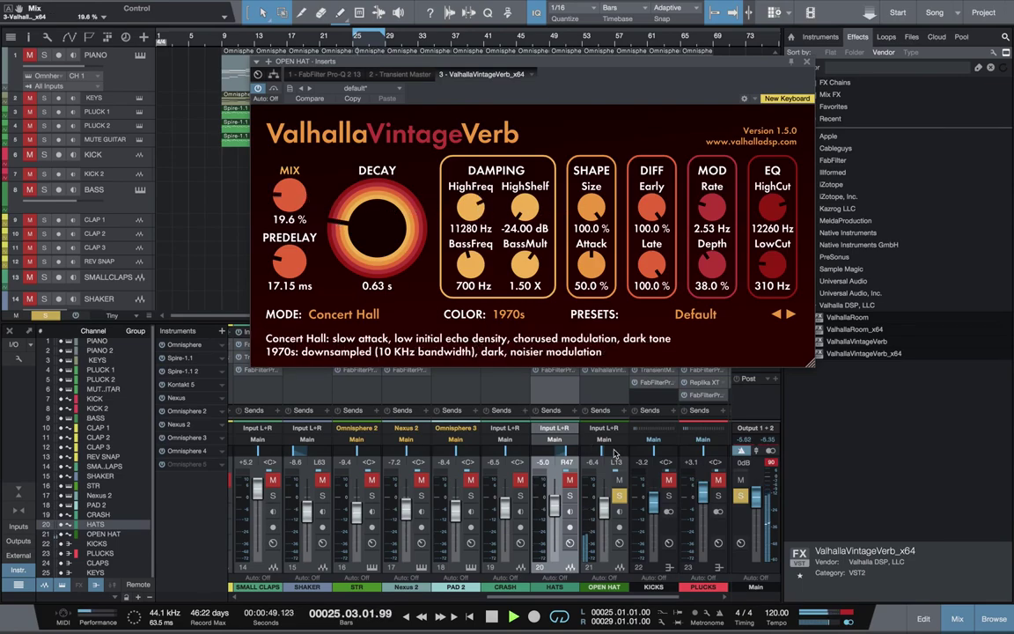
# Unsolo OPEN HAT and balance it in the full mix at -6.1 dB, panned to L21.
pyautogui.scroll(-4, 601, 456)
pyautogui.click(618, 497)
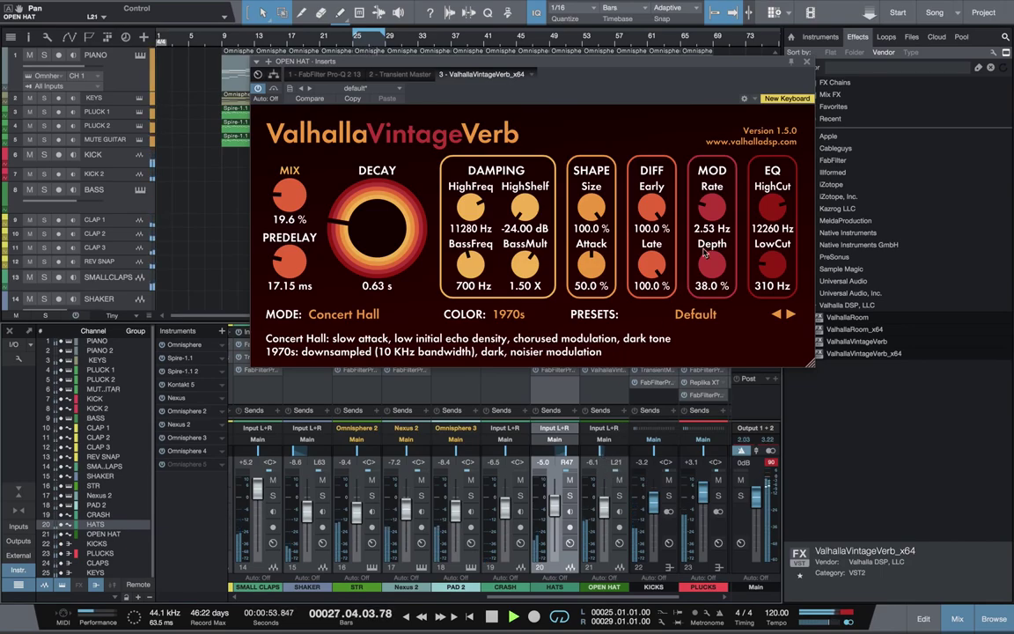
pyautogui.click(805, 65)
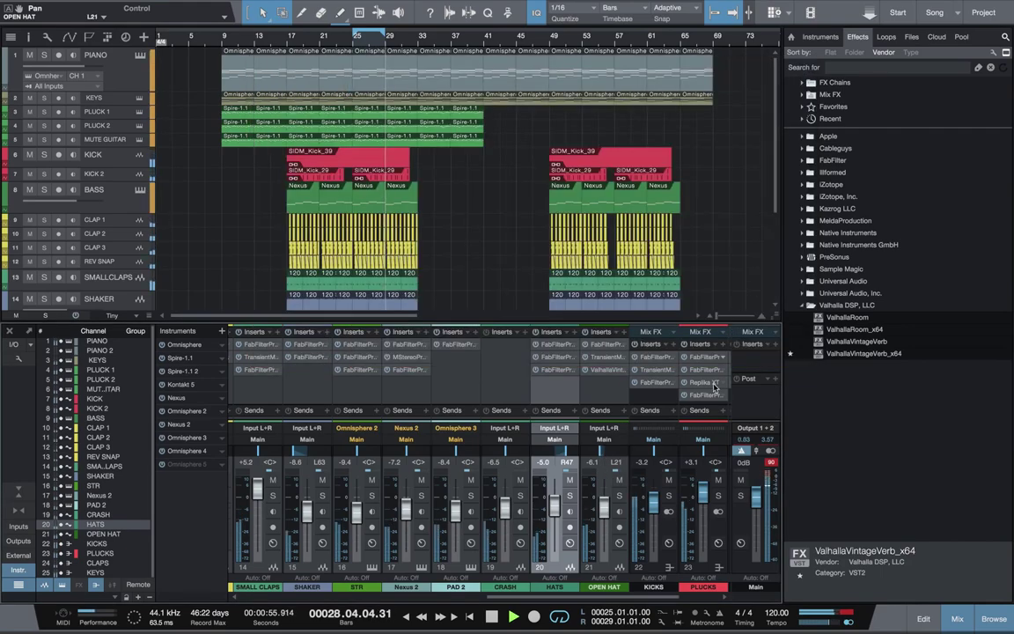
# Set the CRASH channel's volume to -3.5 dB and solo it.
pyautogui.press('space')
pyautogui.moveTo(506, 521); pyautogui.dragTo(507, 517)
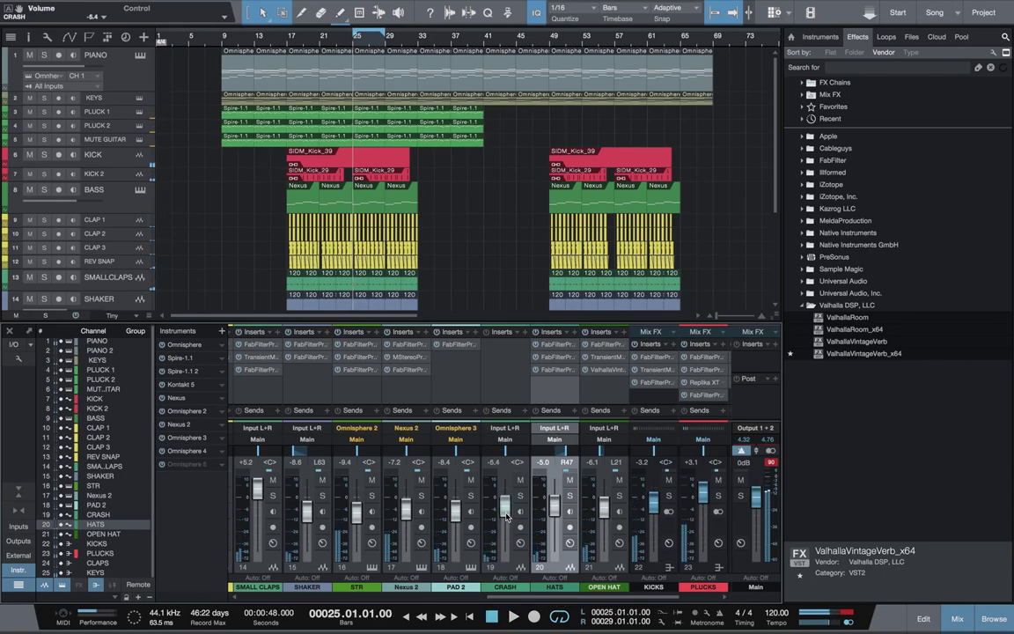
pyautogui.click(520, 496)
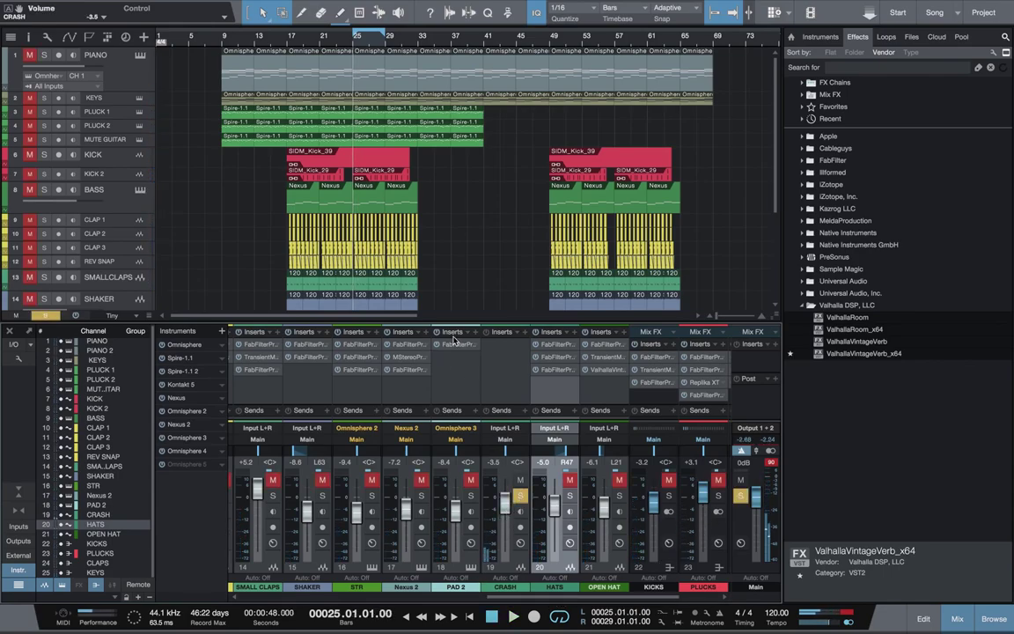
# Copy PAD 2's FabFilter Pro-Q 2 to CRASH and remove its high-frequency boost band.
pyautogui.doubleClick(508, 349)
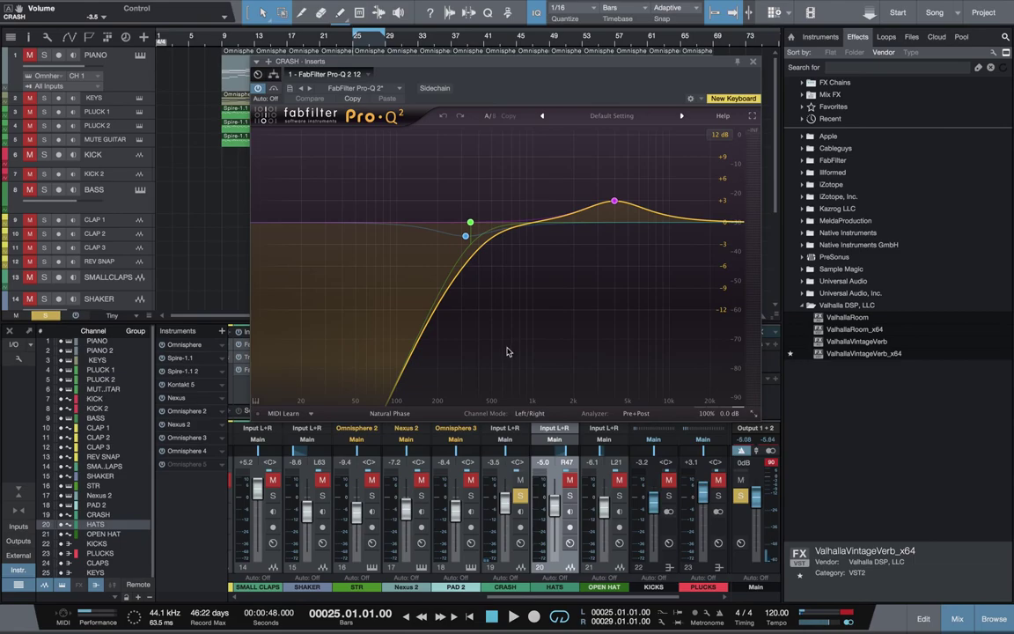
pyautogui.moveTo(611, 203); pyautogui.dragTo(557, 220)
pyautogui.rightClick(556, 220)
pyautogui.click(563, 291)
pyautogui.click(754, 61)
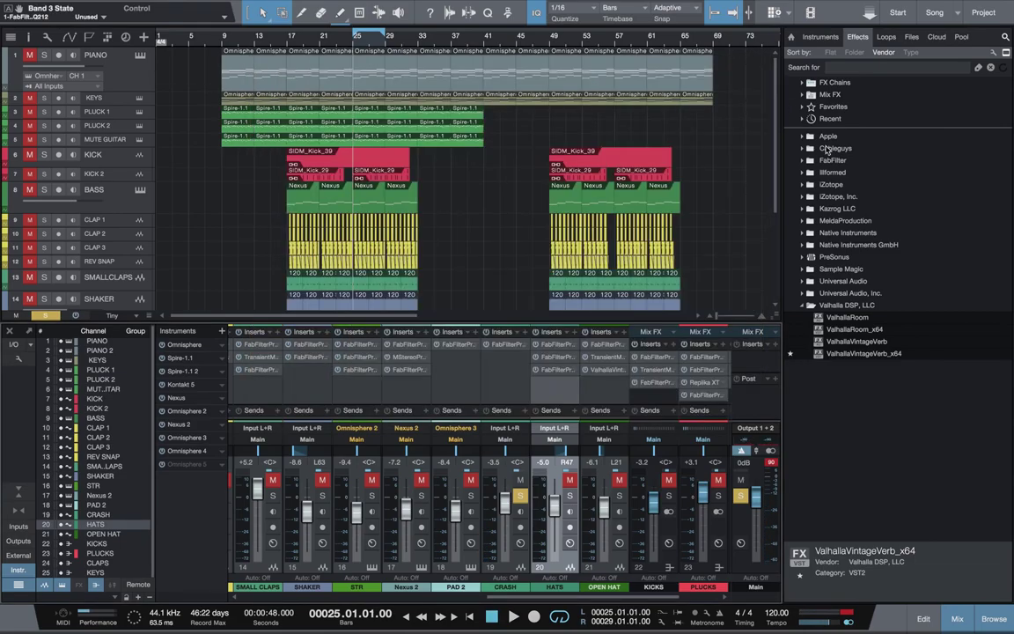
# Add FabFilter Pro-C to CRASH after the EQ, adjust its compression and set the attack to 9.59 ms.
pyautogui.click(832, 168)
pyautogui.click(833, 160)
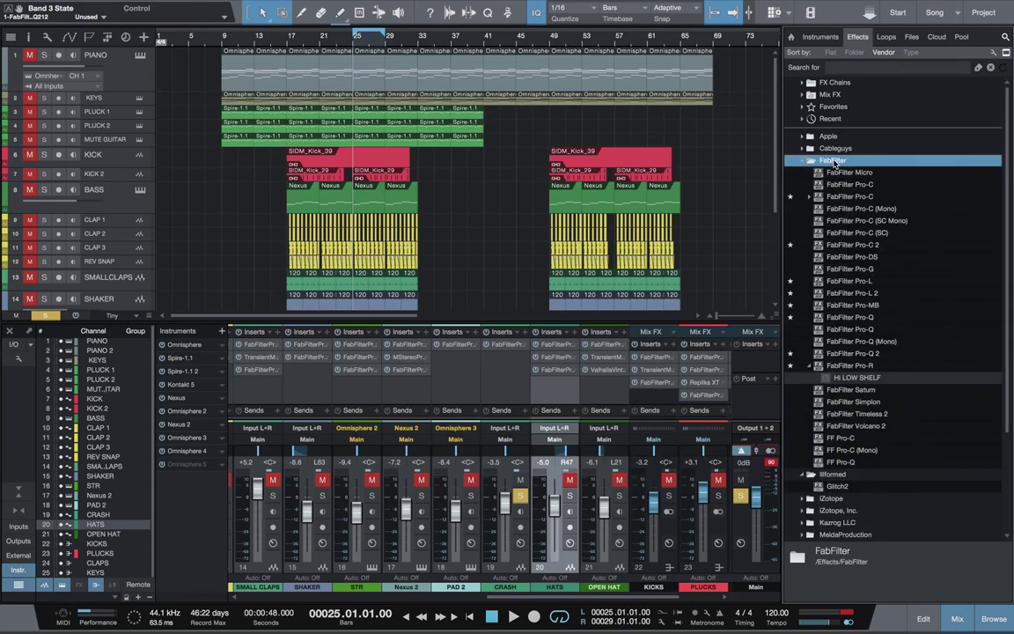
pyautogui.moveTo(862, 197); pyautogui.dragTo(494, 369)
pyautogui.press('space')
pyautogui.moveTo(344, 186); pyautogui.dragTo(325, 195)
pyautogui.moveTo(468, 174); pyautogui.dragTo(468, 151)
pyautogui.click(620, 62)
pyautogui.press('space')
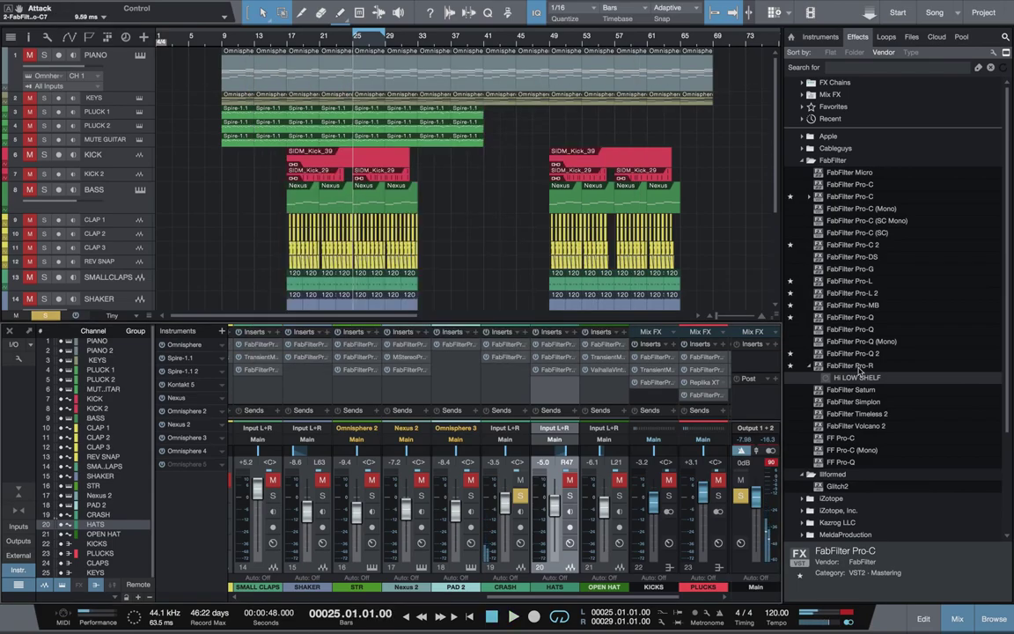
# Add FabFilter Pro-R to CRASH after Pro-C and load the Very Large preset Longer Plate.
pyautogui.moveTo(870, 370); pyautogui.dragTo(530, 406)
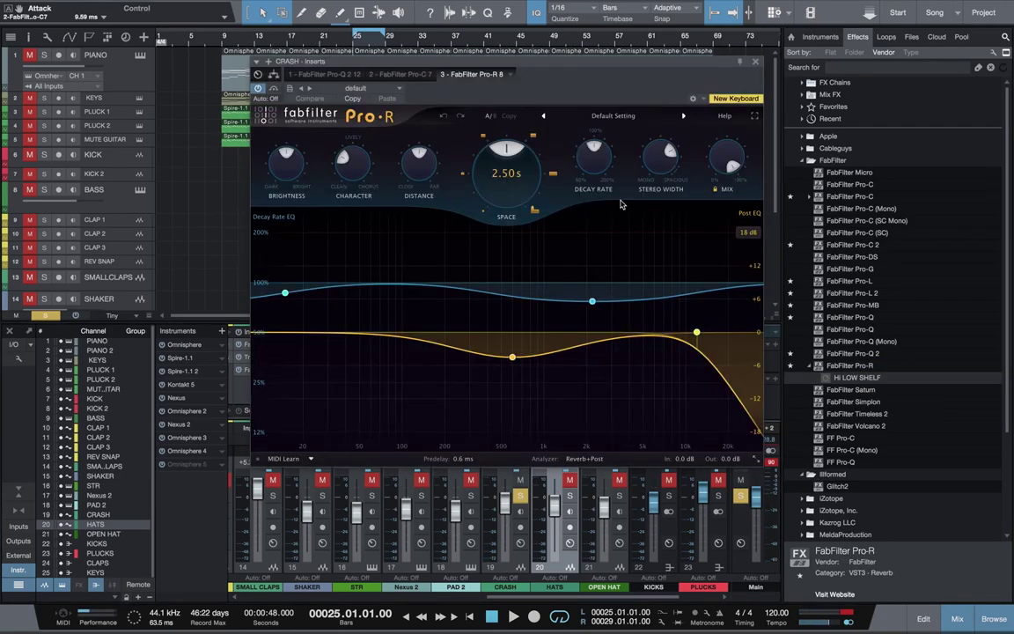
pyautogui.click(614, 115)
pyautogui.moveTo(599, 176)
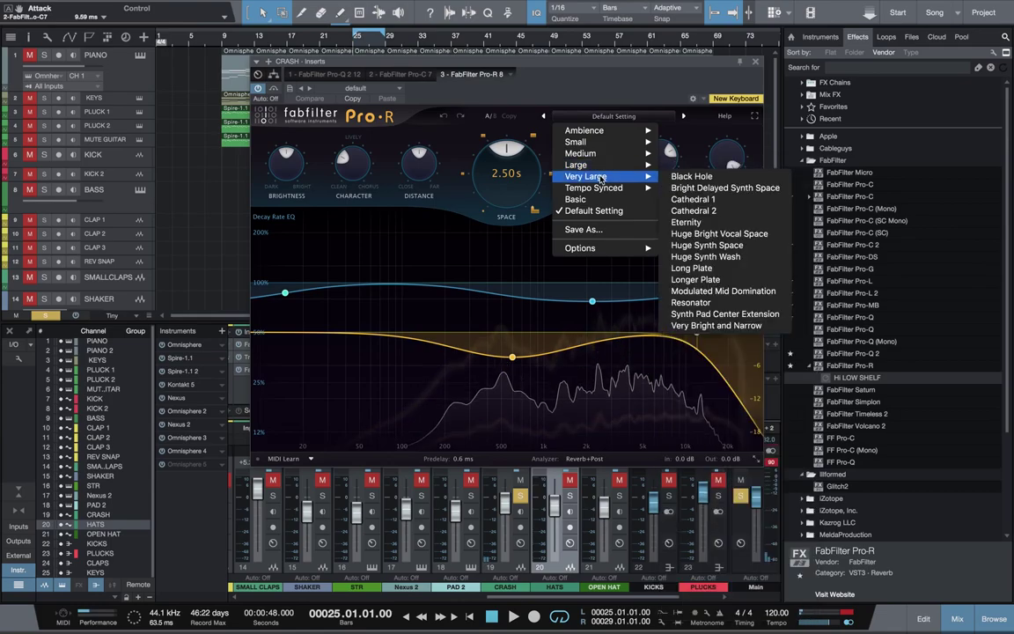
pyautogui.click(719, 279)
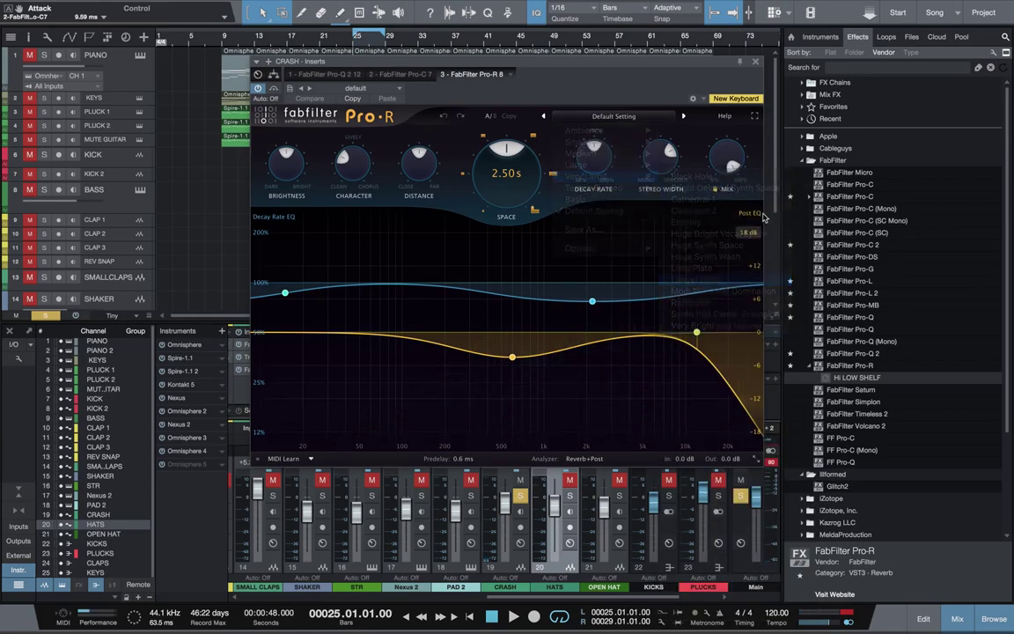
# Set the CRASH reverb's mix to 39.67% while listening to the soloed channel.
pyautogui.moveTo(727, 161)
pyautogui.moveTo(724, 157); pyautogui.dragTo(728, 230)
pyautogui.press('space')
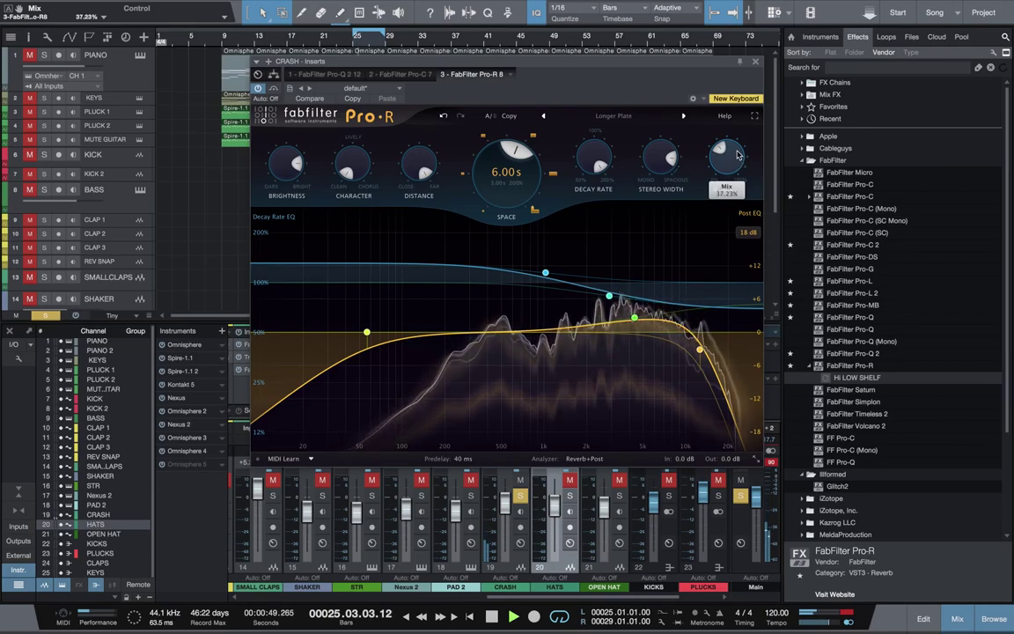
pyautogui.moveTo(654, 176)
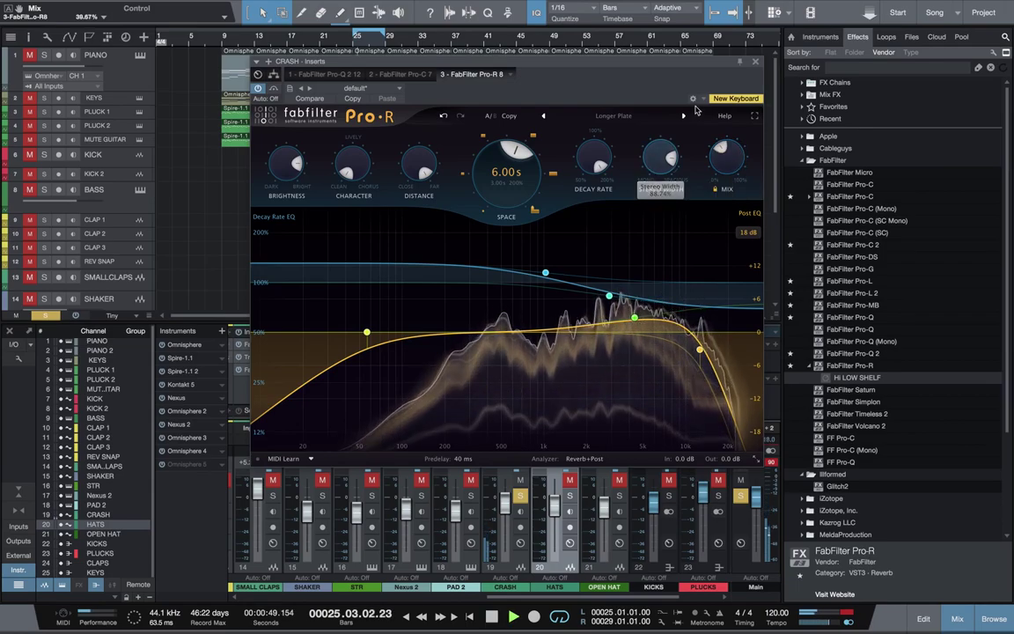
pyautogui.click(754, 61)
# Unsolo CRASH and balance its volume at -5.0 dB in the full mix.
pyautogui.press('space')
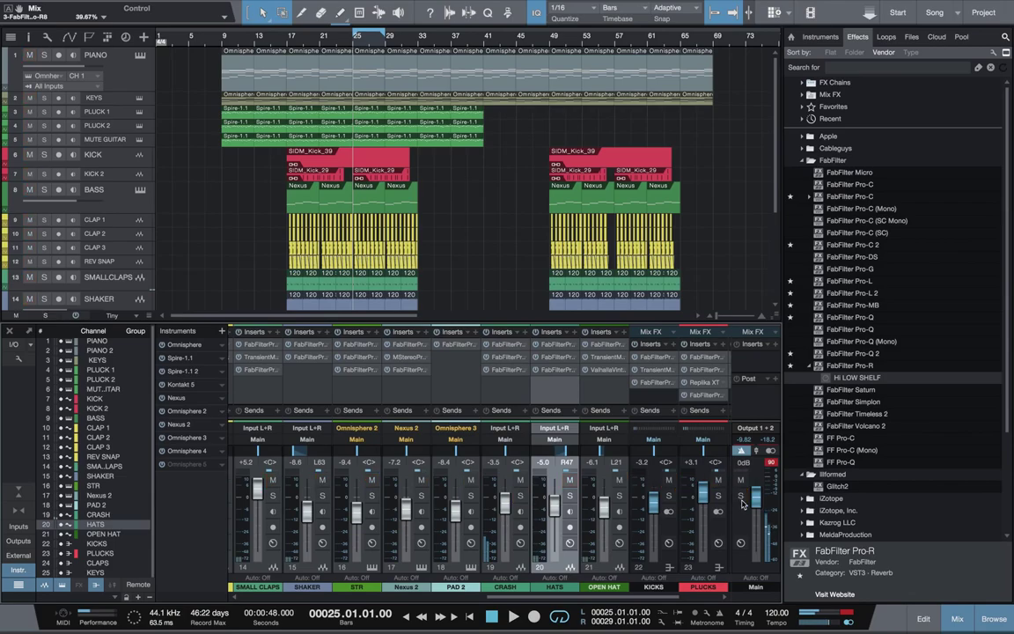
pyautogui.press('space')
pyautogui.moveTo(505, 502); pyautogui.dragTo(505, 514)
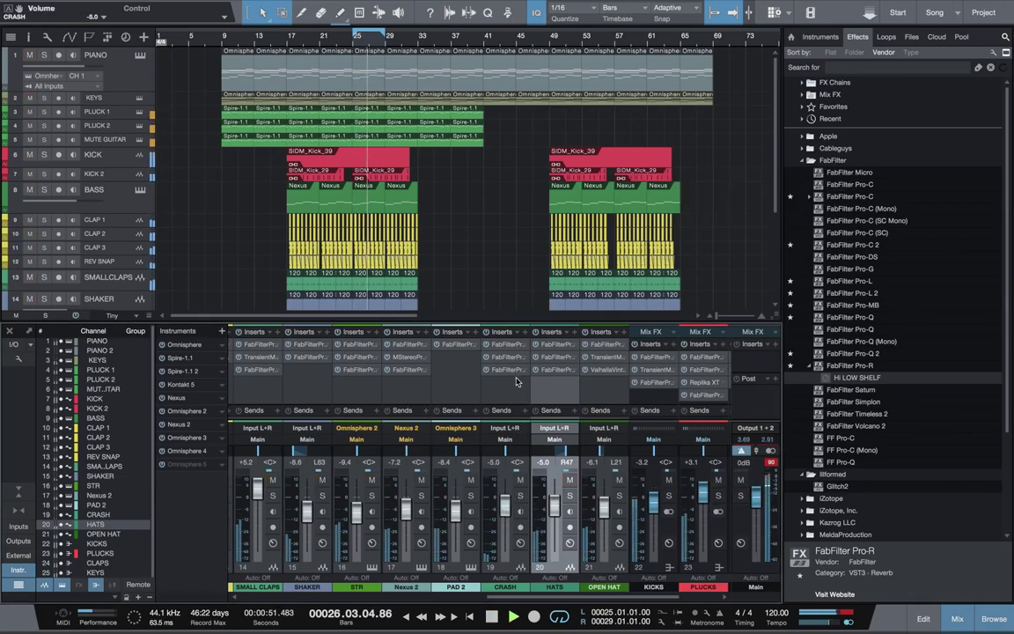
# Hide the mix console, save the song and stop playback.
pyautogui.press('F3')
pyautogui.press('F3')
pyautogui.press('F3')
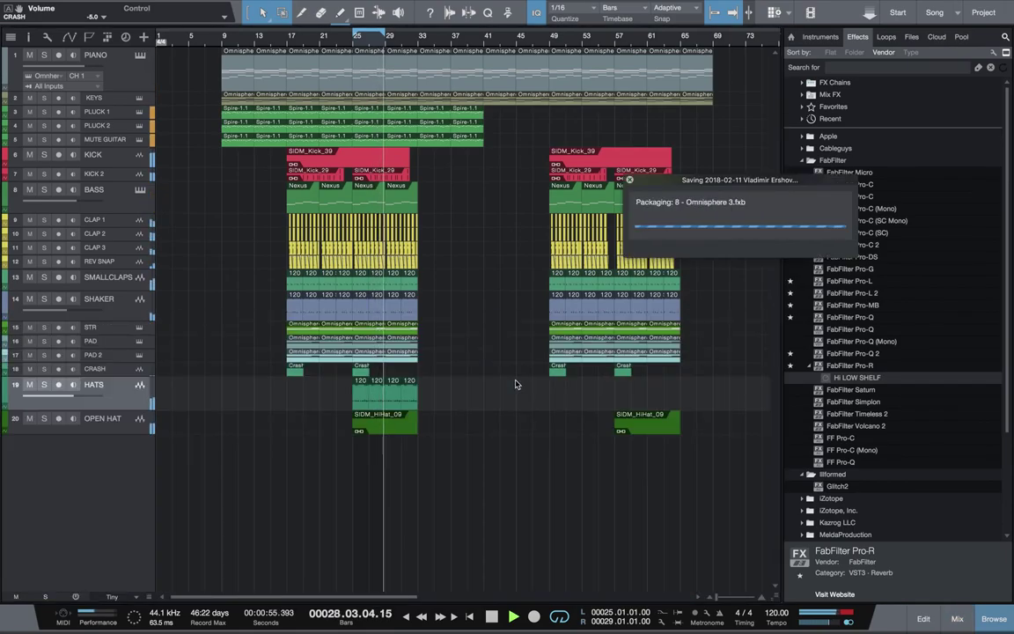
pyautogui.press('space')
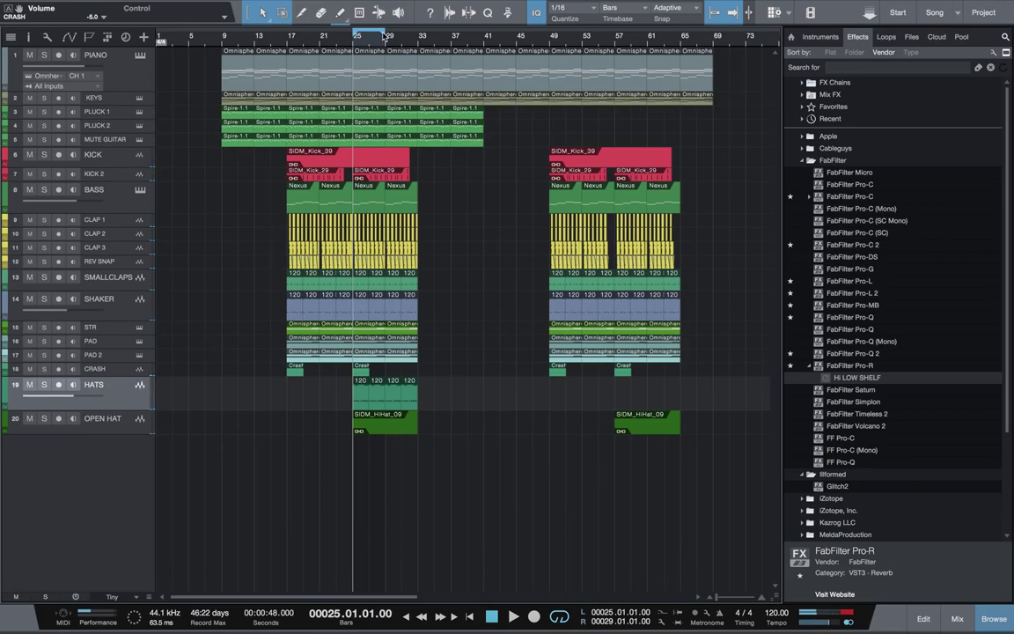
# Set the loop range from bar 9 to bar 38 and audition PLUCK 2 on its own and muted.
pyautogui.moveTo(222, 31); pyautogui.dragTo(459, 59)
pyautogui.press('space')
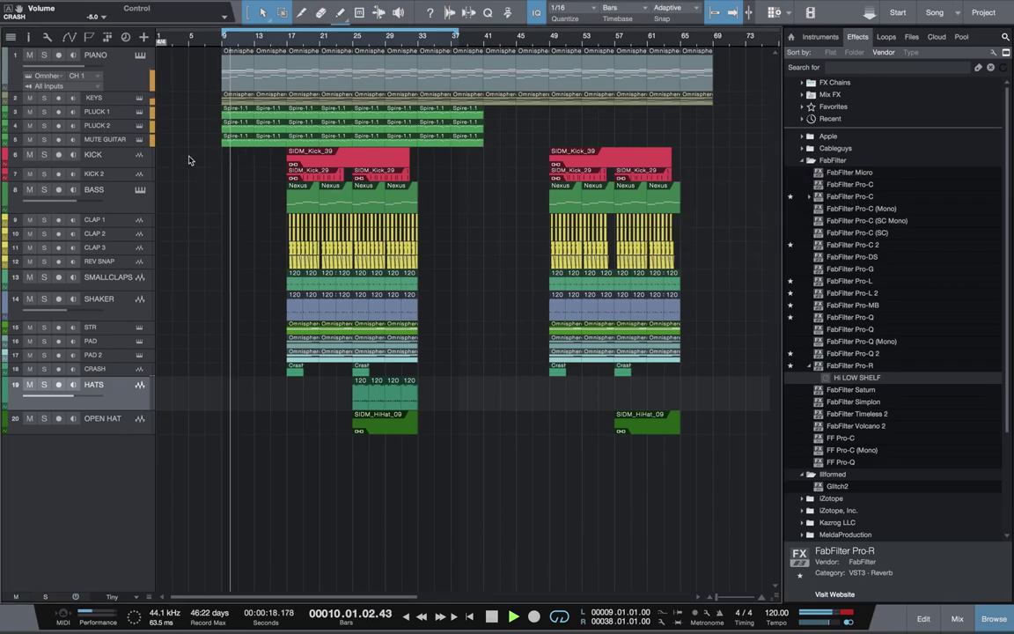
pyautogui.click(43, 126)
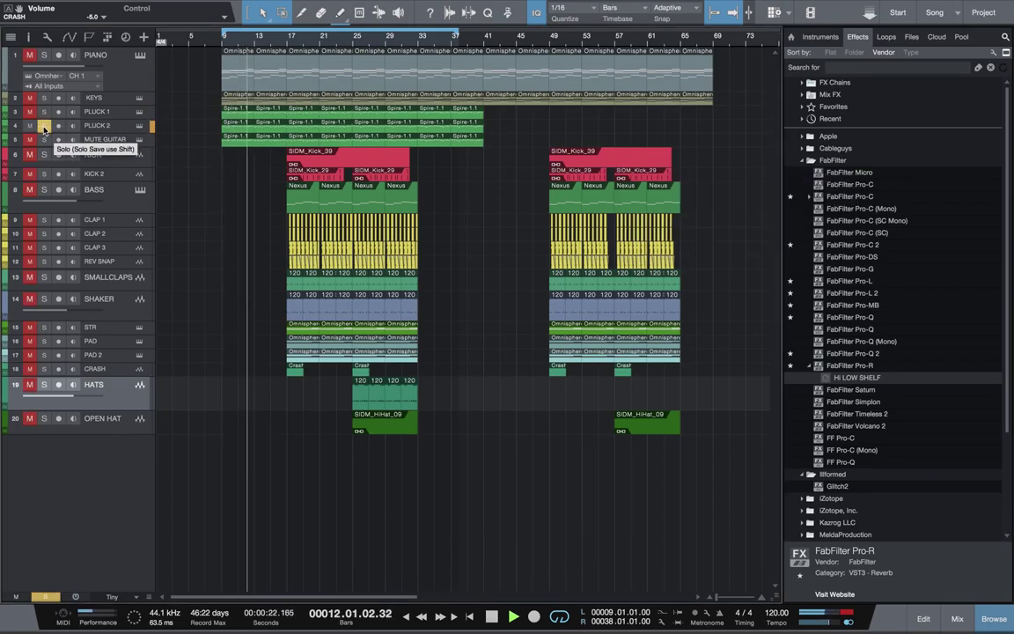
pyautogui.click(43, 126)
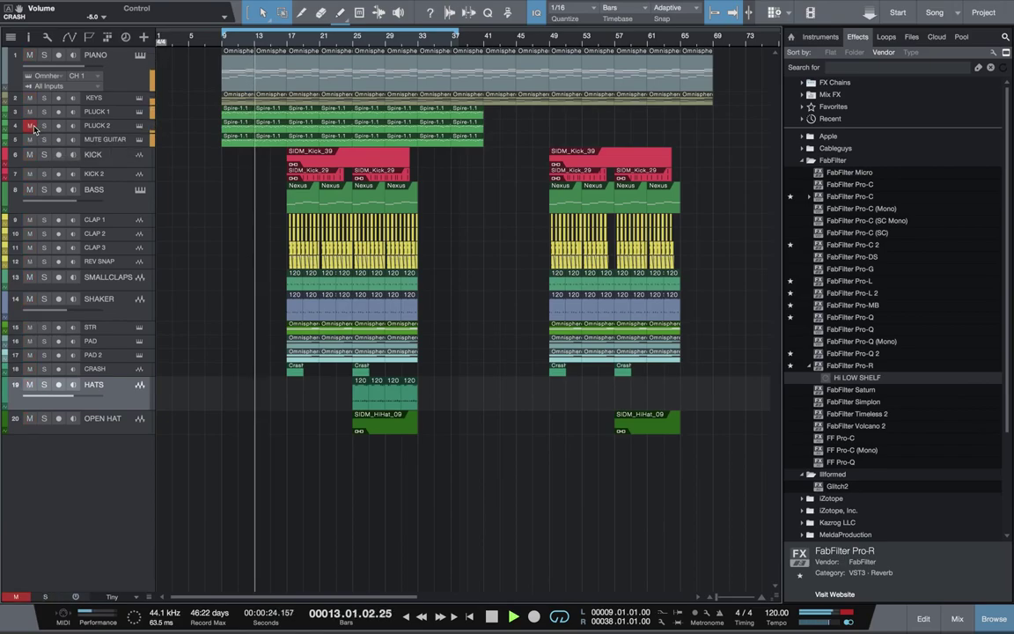
# Remove the PLUCK 2 track together with its instrument and play the arrangement without it.
pyautogui.click(101, 126)
pyautogui.rightClick(110, 126)
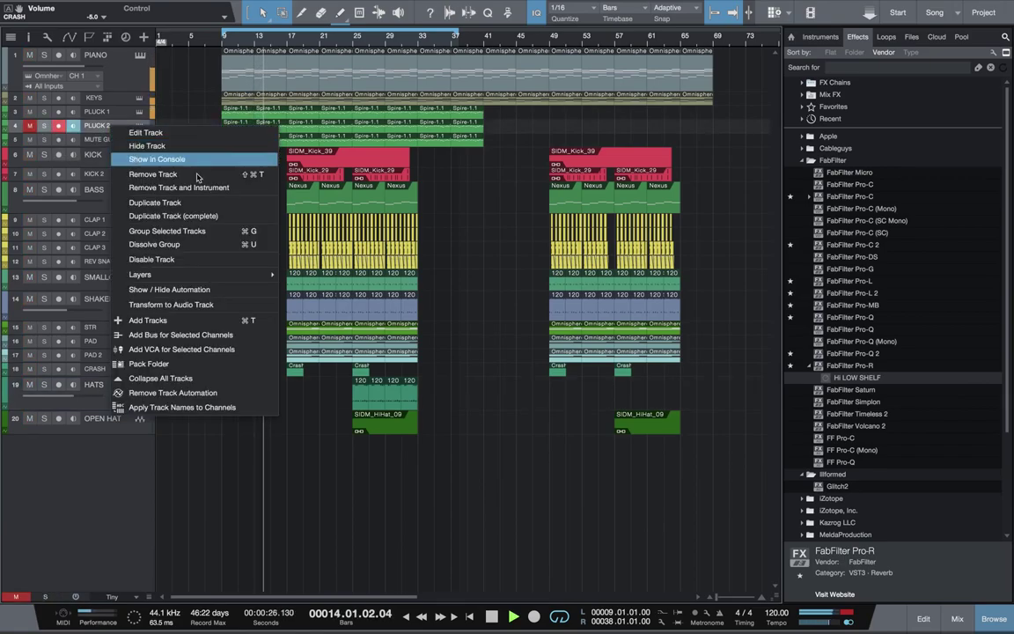
pyautogui.click(194, 193)
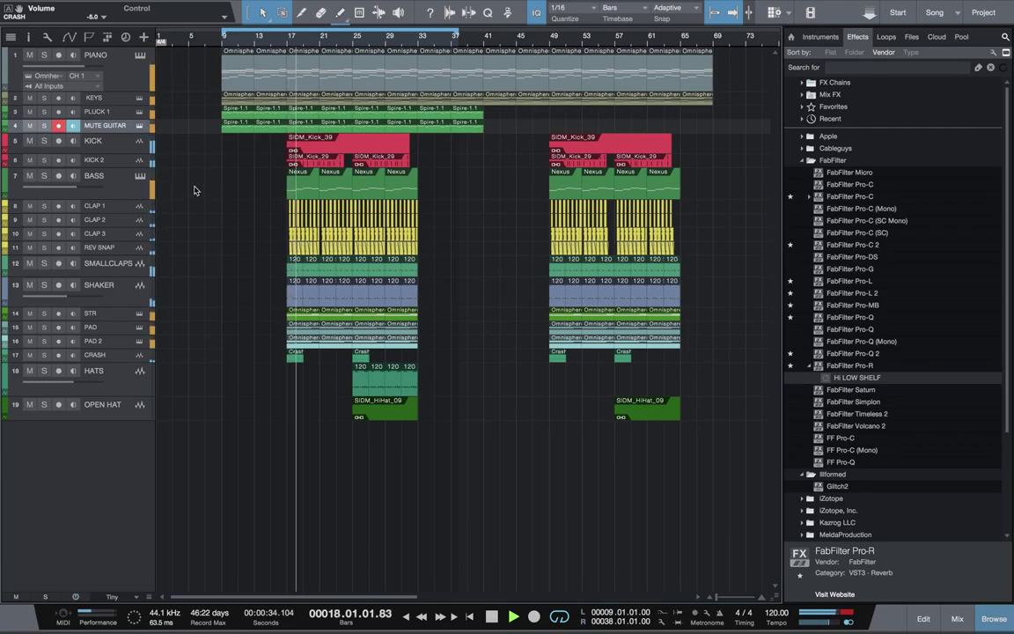
pyautogui.press('space')
pyautogui.press('space')
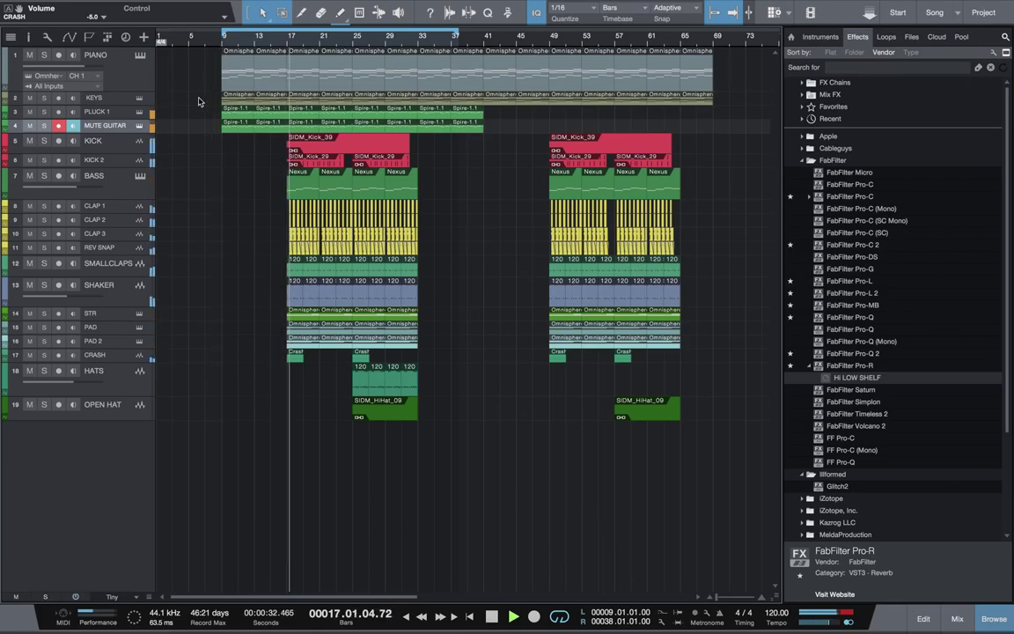
# Solo PLUCK 1 and make a complete duplicate of the track with its own instrument.
pyautogui.click(44, 111)
pyautogui.click(96, 114)
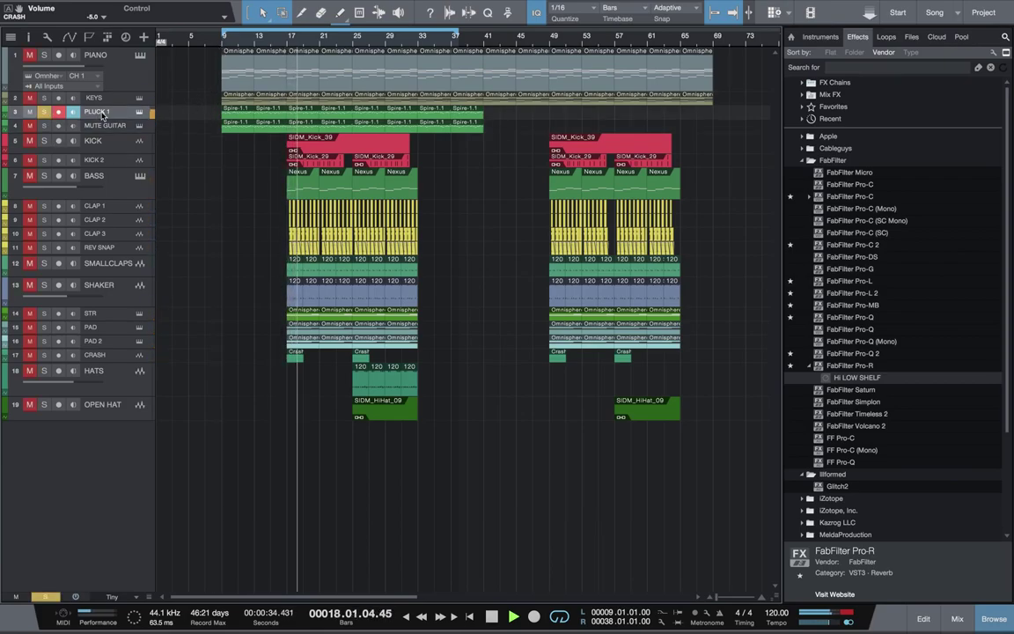
pyautogui.rightClick(120, 115)
pyautogui.click(182, 204)
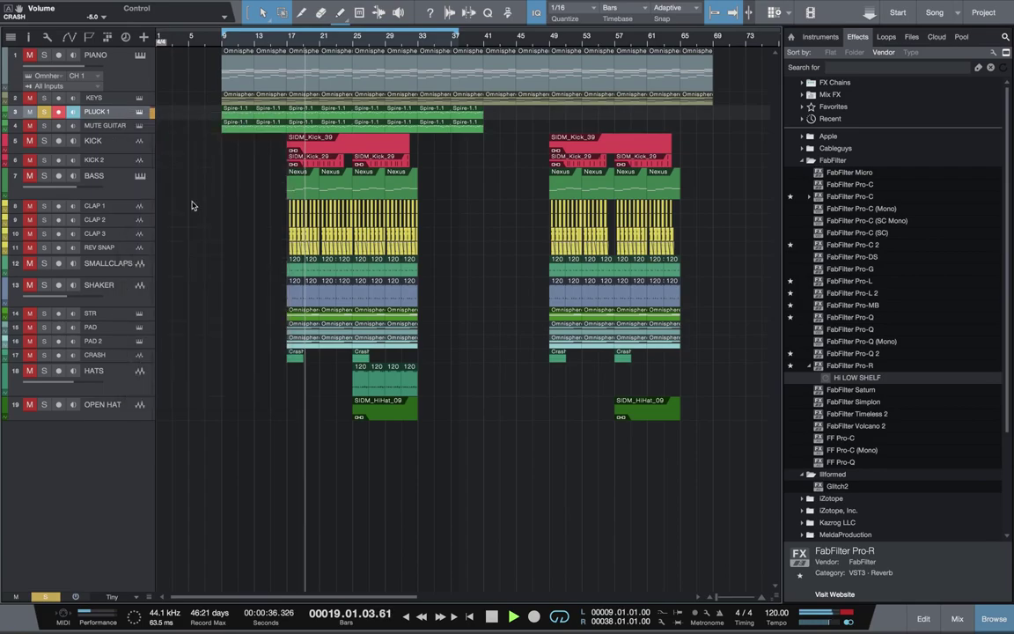
pyautogui.press('space')
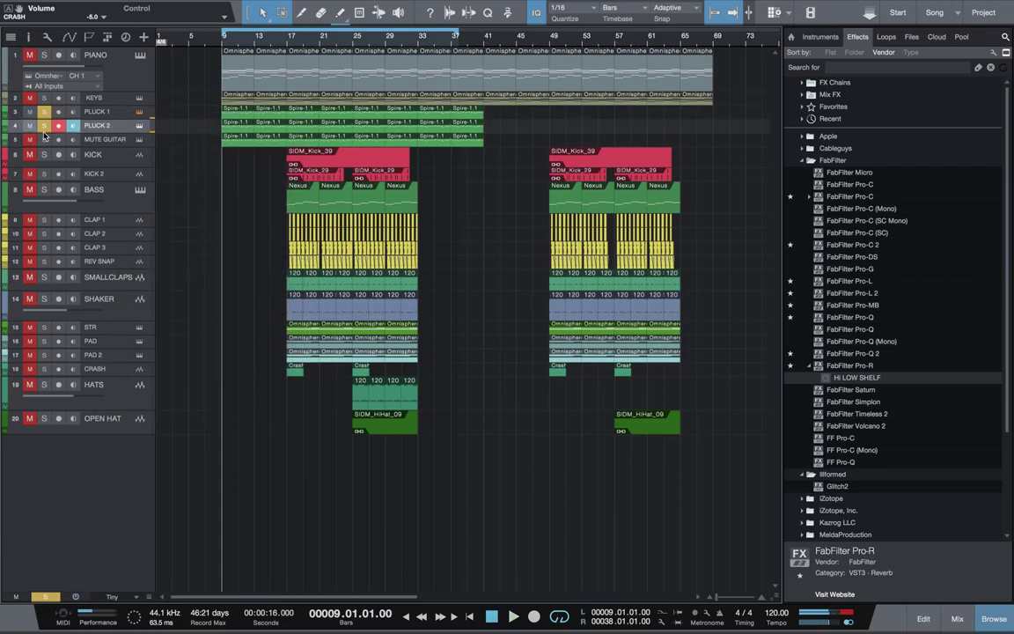
# Unsolo PLUCK 2 and set the filter 2 cutoff of PLUCK 1's Spire synth to 703.
pyautogui.click(43, 128)
pyautogui.press('F11')
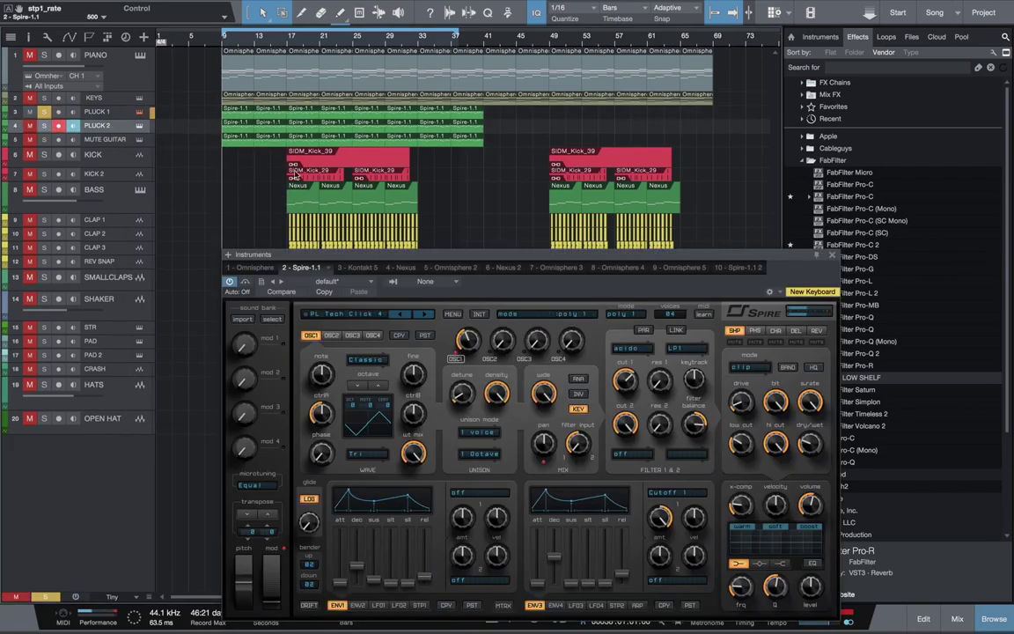
pyautogui.click(115, 113)
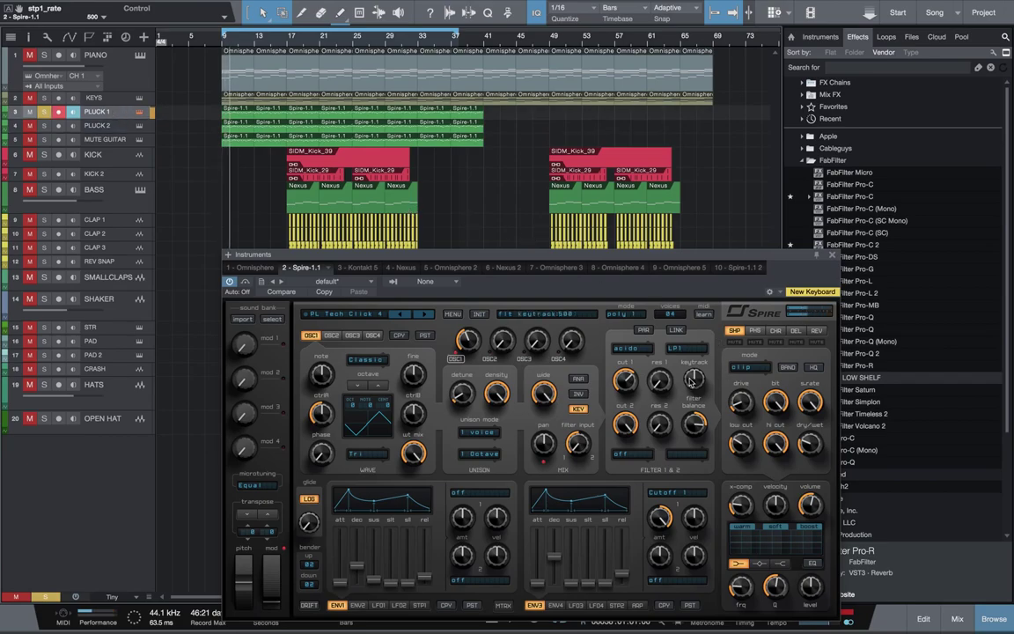
pyautogui.moveTo(630, 404); pyautogui.dragTo(625, 437)
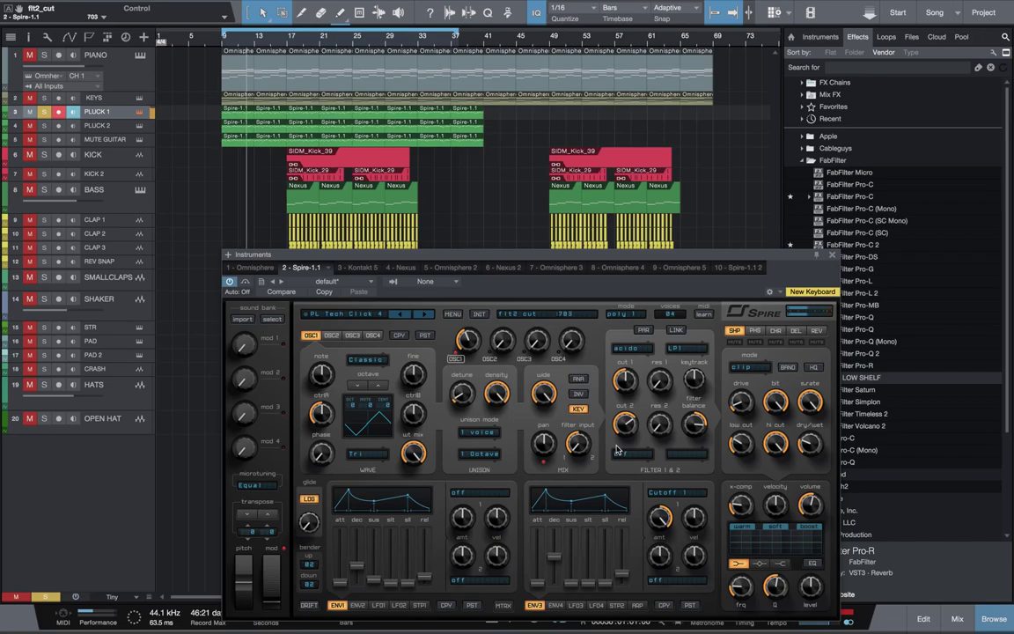
pyautogui.click(833, 257)
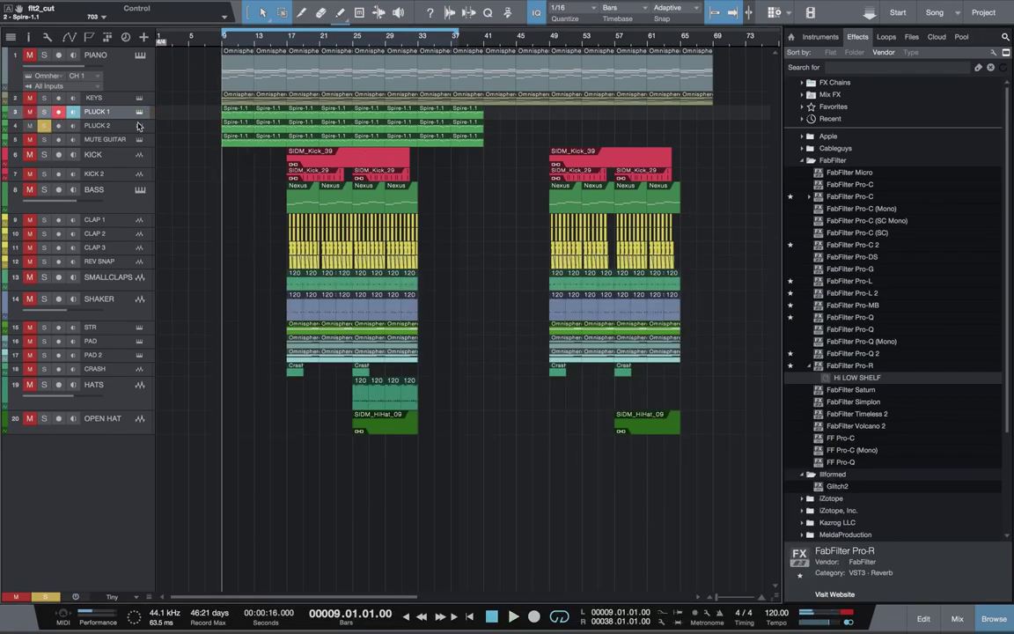
# Load the Pluck_Beautiful Creature preset from the Tetarise - Trance Sight bank in PLUCK 2's Spire.
pyautogui.press('F11')
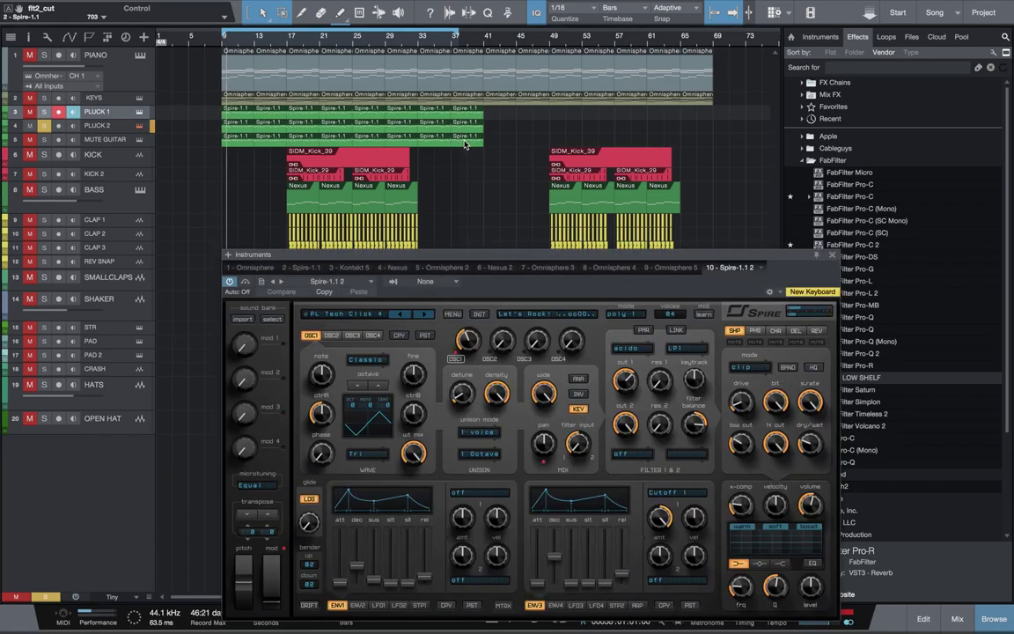
pyautogui.click(454, 314)
pyautogui.moveTo(482, 327)
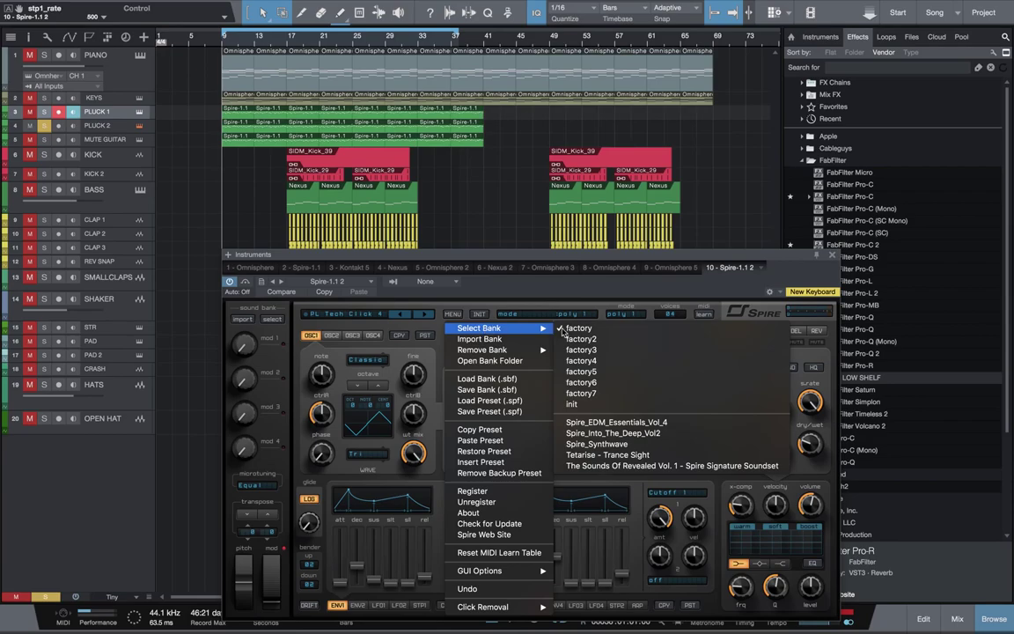
pyautogui.click(616, 455)
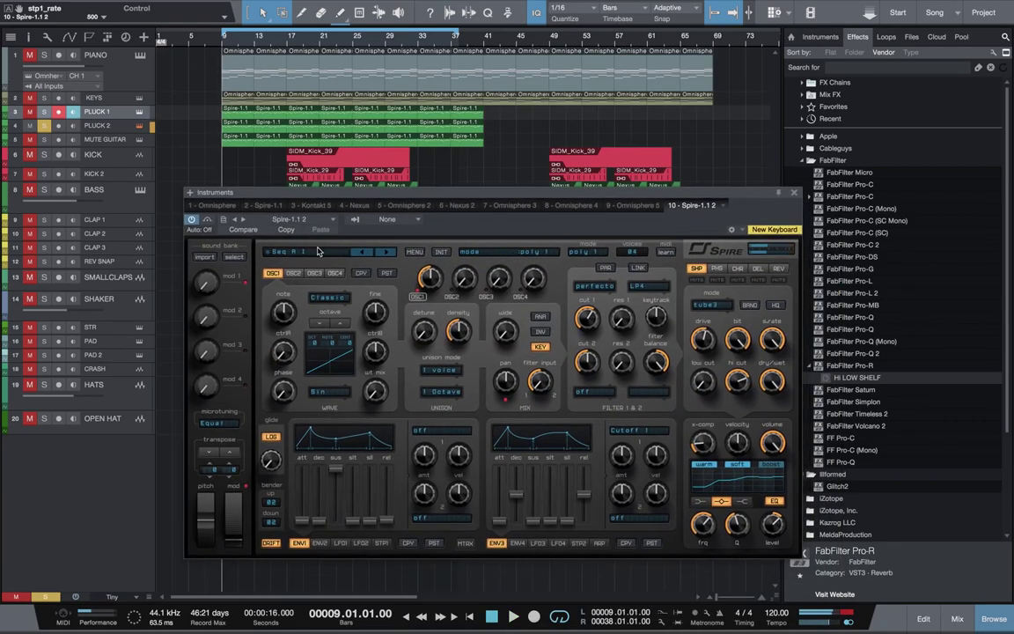
pyautogui.click(318, 252)
pyautogui.scroll(-10, 343, 458)
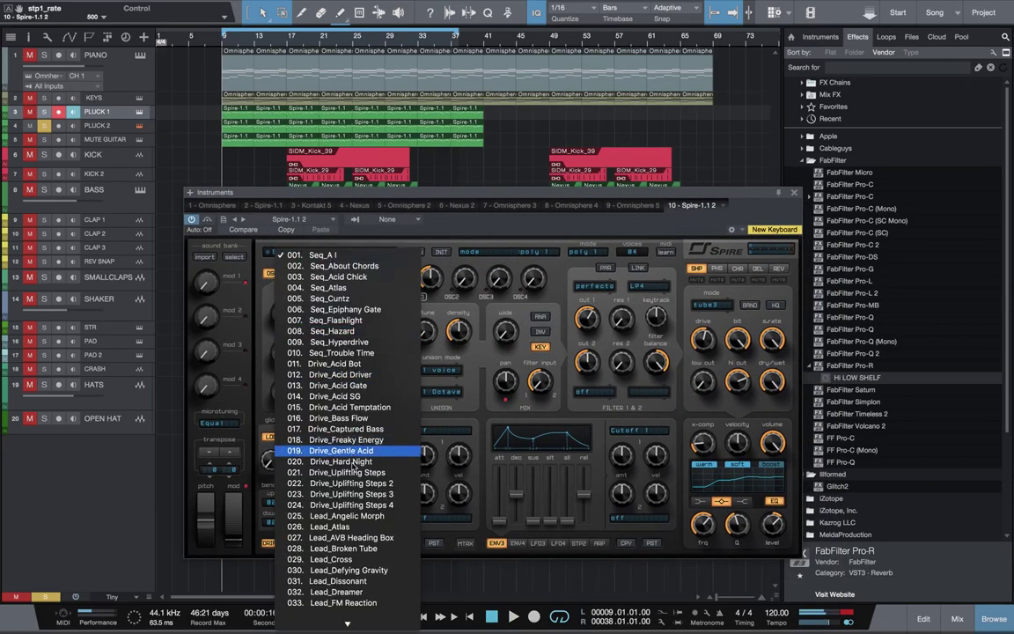
pyautogui.scroll(-10, 351, 467)
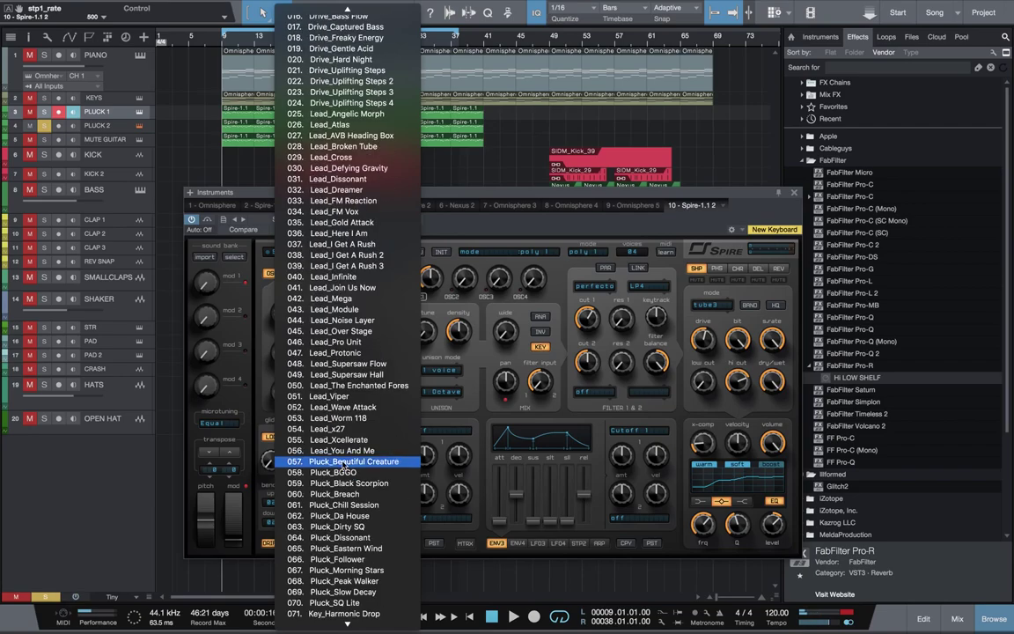
pyautogui.click(345, 463)
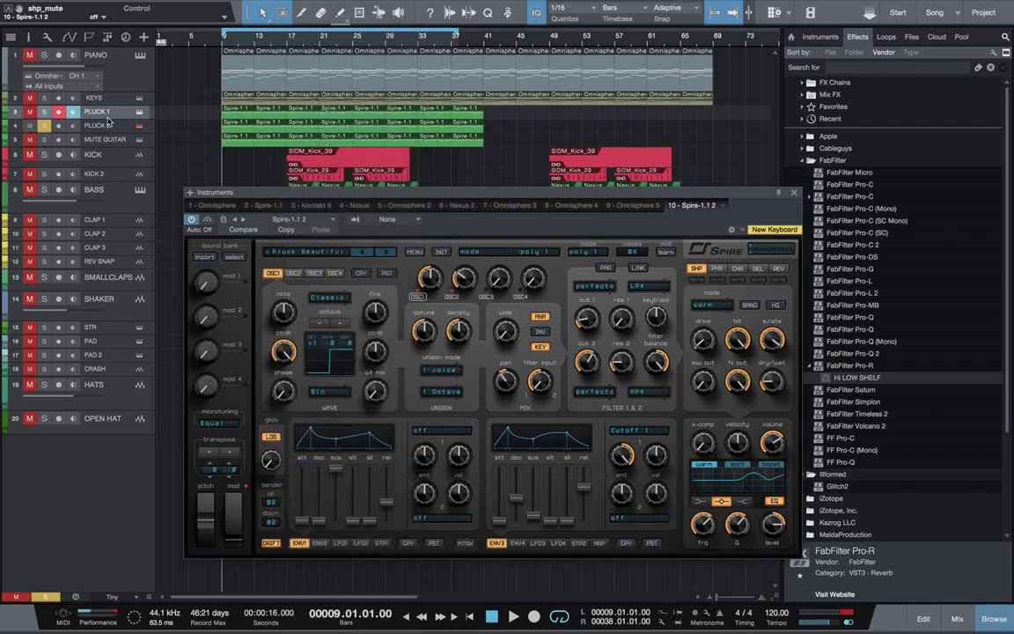
# Enlarge the PLUCK 2 track and set its volume to -2.4 dB.
pyautogui.moveTo(104, 136); pyautogui.dragTo(104, 155)
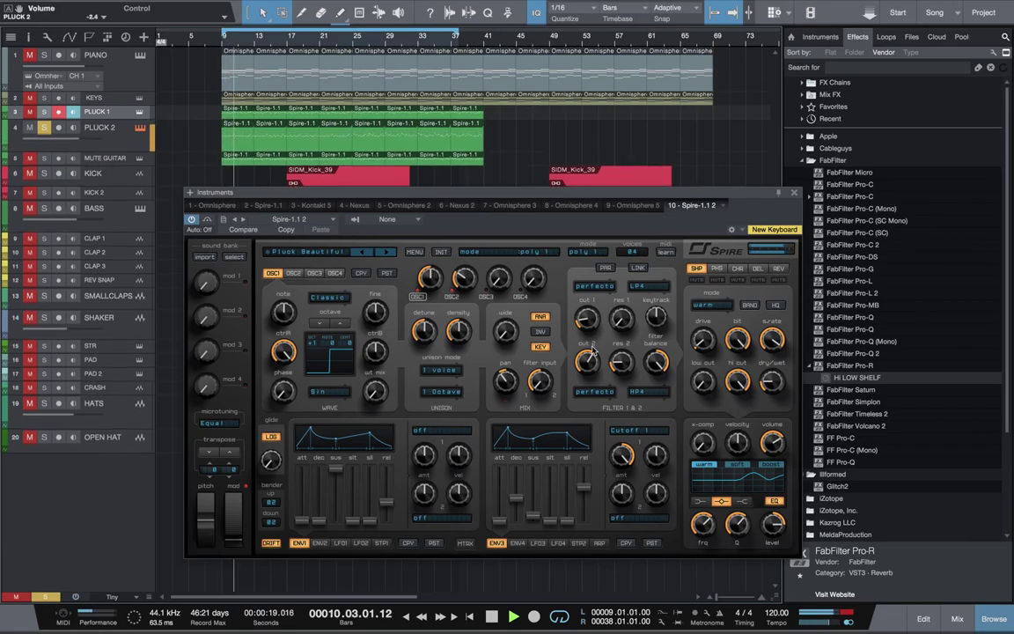
# Adjust the filter 2 cutoff in PLUCK 2's Spire and step through the presets to load Pluck Breach.
pyautogui.moveTo(589, 336); pyautogui.dragTo(588, 349)
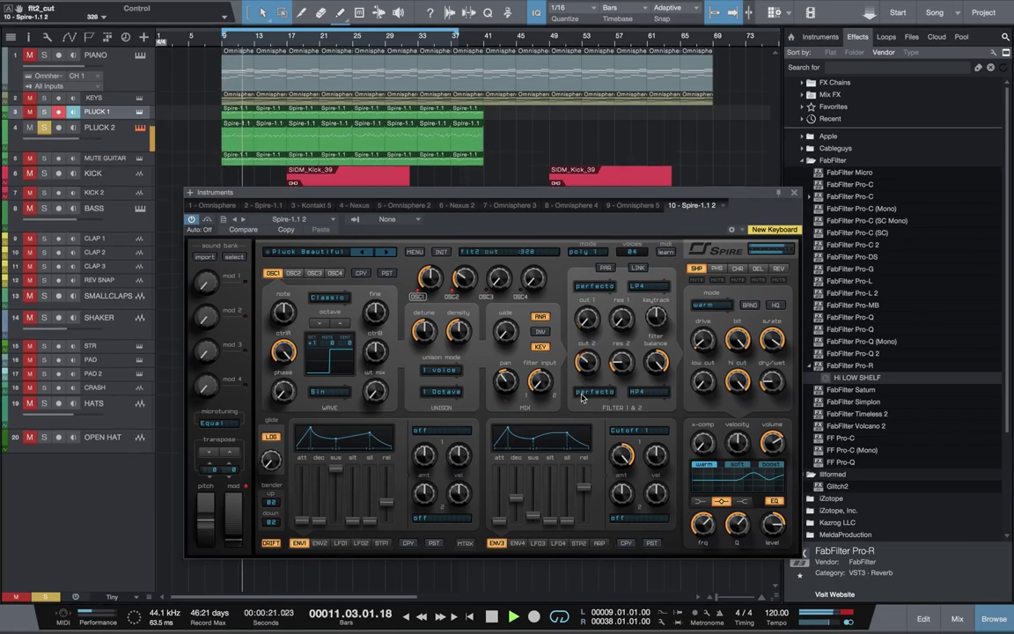
pyautogui.click(384, 254)
pyautogui.click(385, 253)
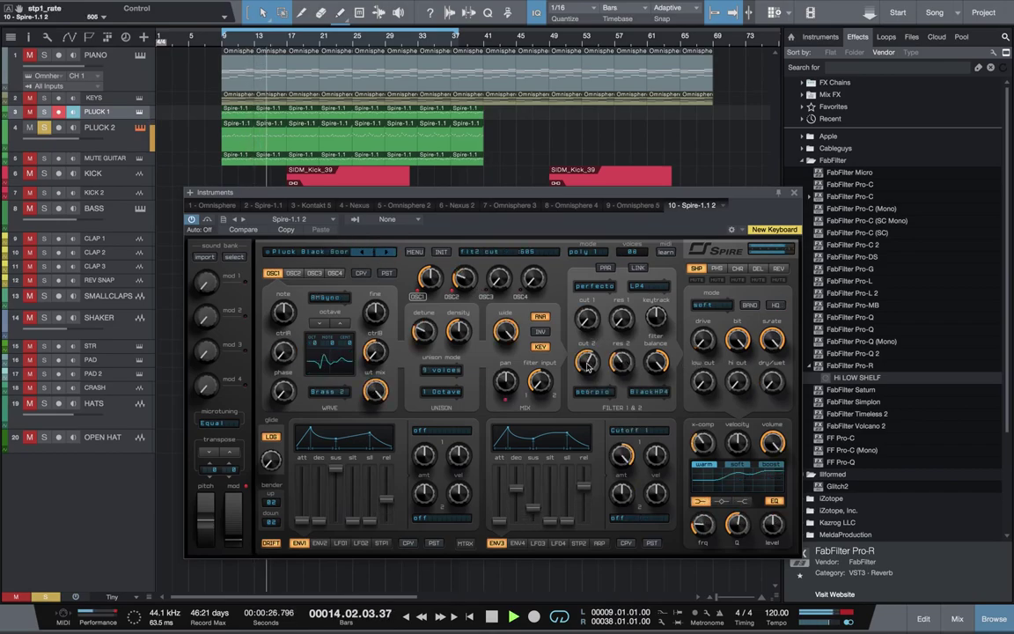
pyautogui.click(381, 255)
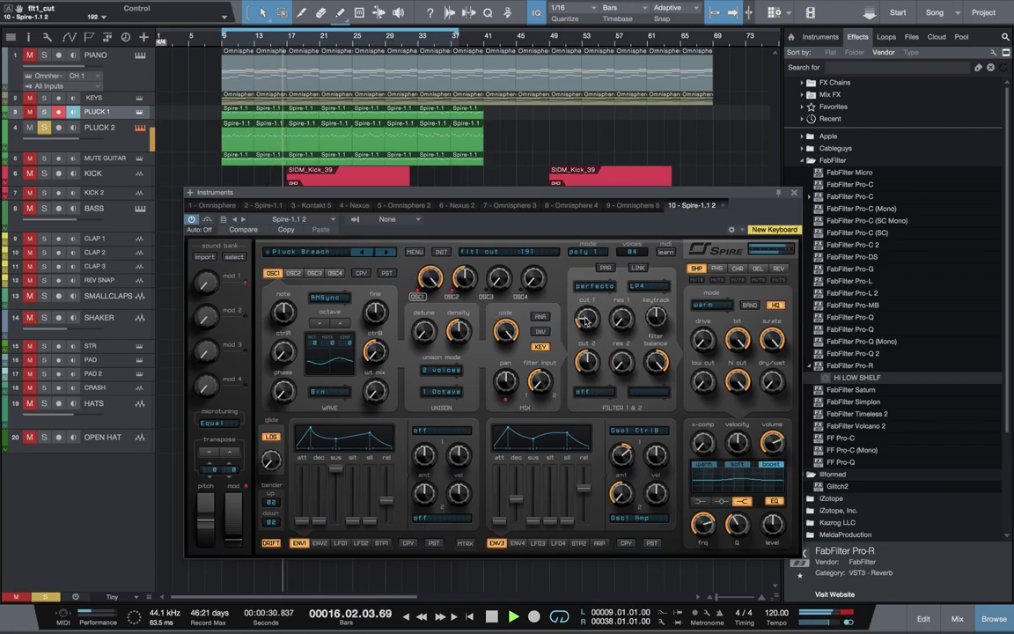
# Unsolo and unmute PLUCK 2, set its volume to -3.9 dB and save the song.
pyautogui.click(46, 129)
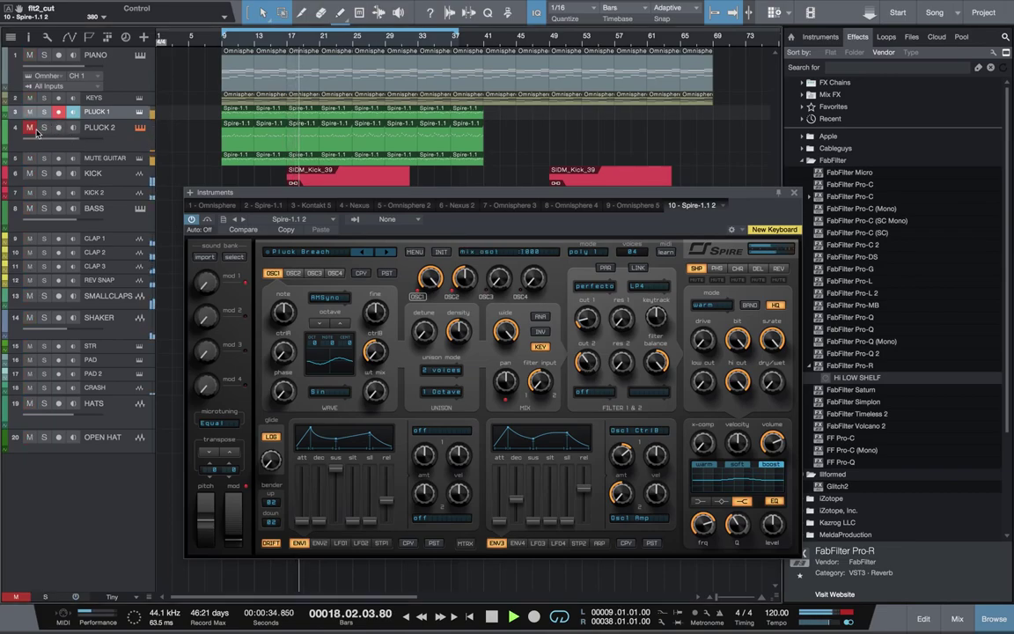
pyautogui.click(32, 131)
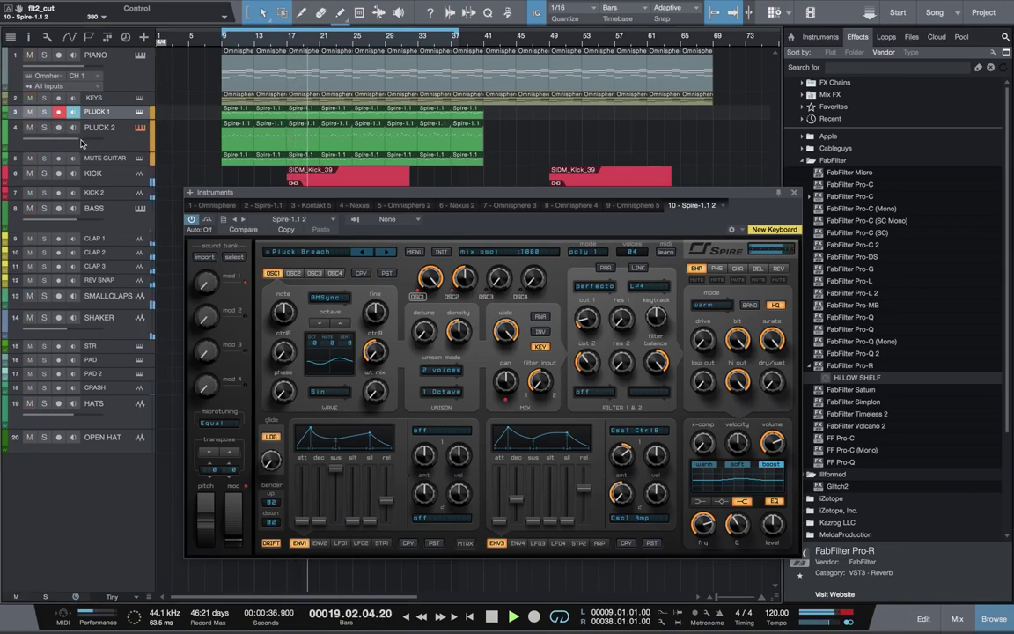
pyautogui.hotkey('ctrl', 's')
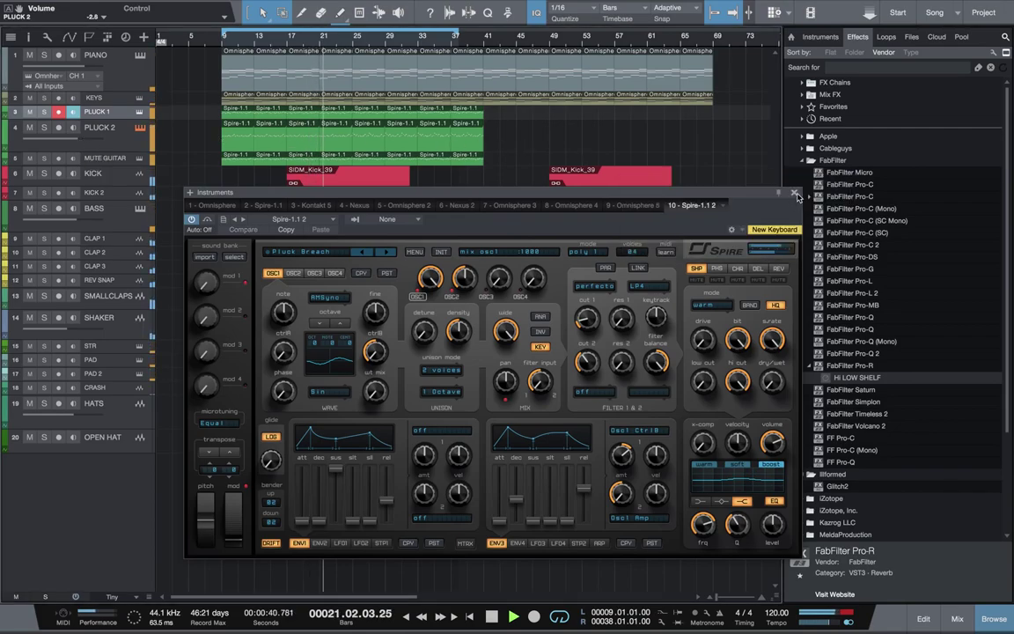
pyautogui.click(795, 193)
pyautogui.moveTo(74, 141); pyautogui.dragTo(80, 142)
pyautogui.press('super+s')
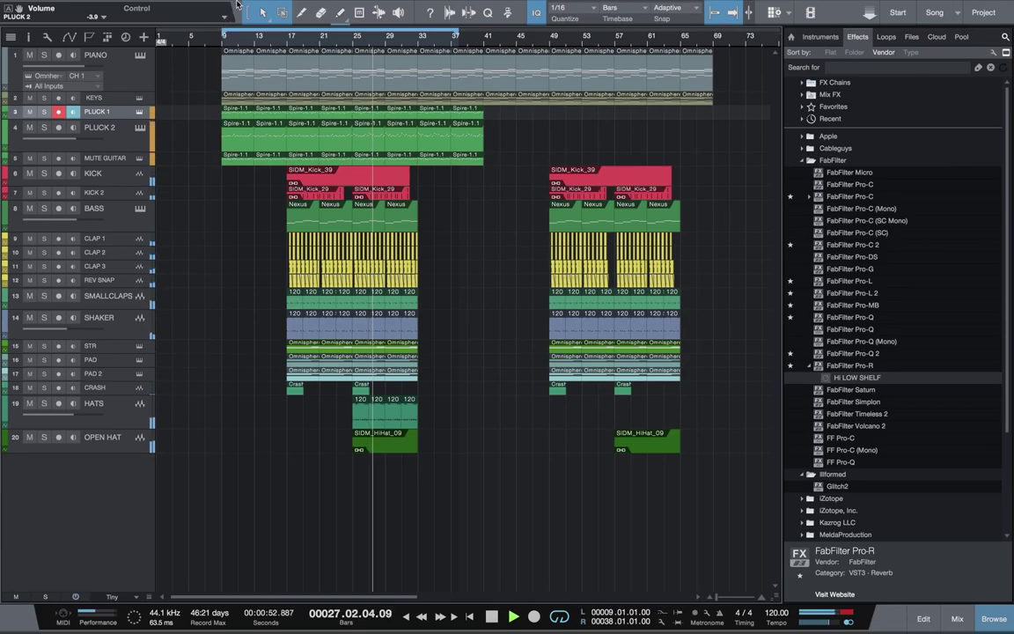
# Restart playback with PLUCK 1 and PLUCK 2 soloed and set PLUCK 2's volume to -4.9 dB.
pyautogui.moveTo(523, 5)
pyautogui.press('space')
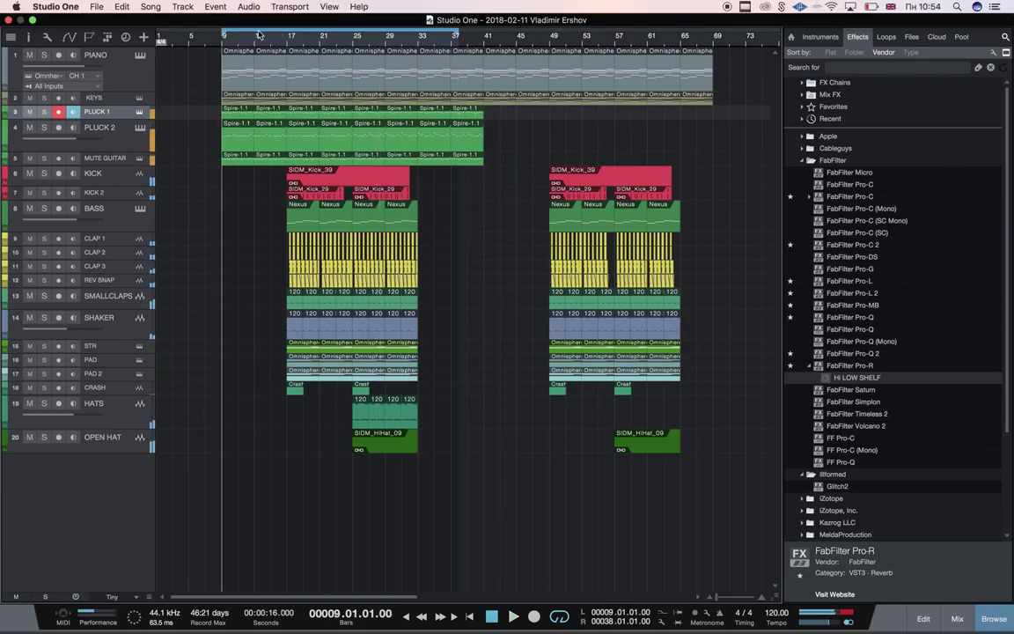
pyautogui.press('space')
pyautogui.click(46, 128)
pyautogui.moveTo(77, 140); pyautogui.dragTo(73, 146)
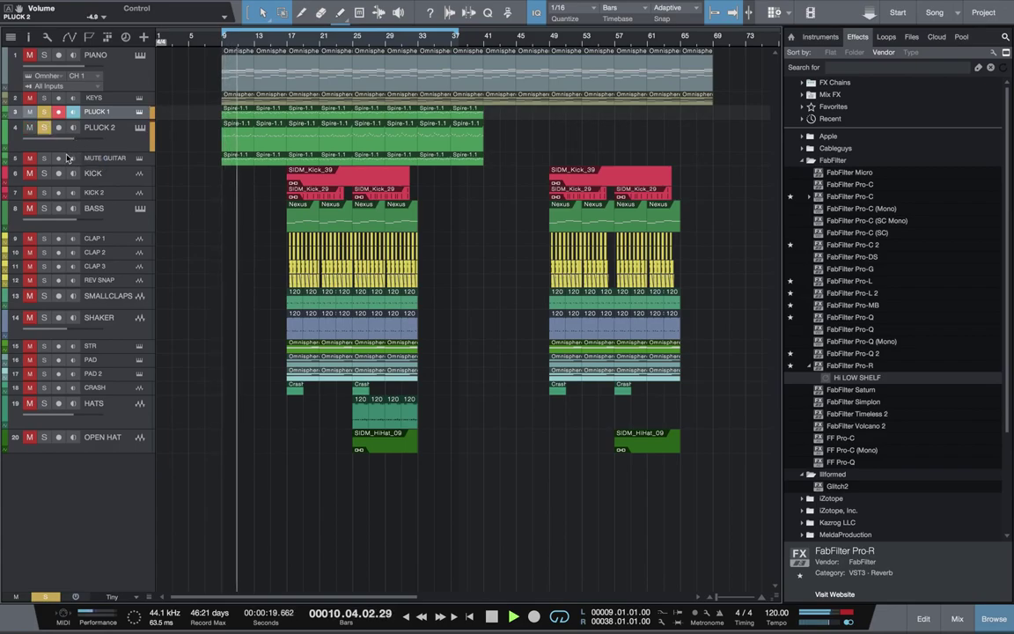
# Solo MUTE GUITAR alongside the plucks, mute the delay in PLUCK 2's Spire, and save the song with all solos cleared.
pyautogui.click(44, 157)
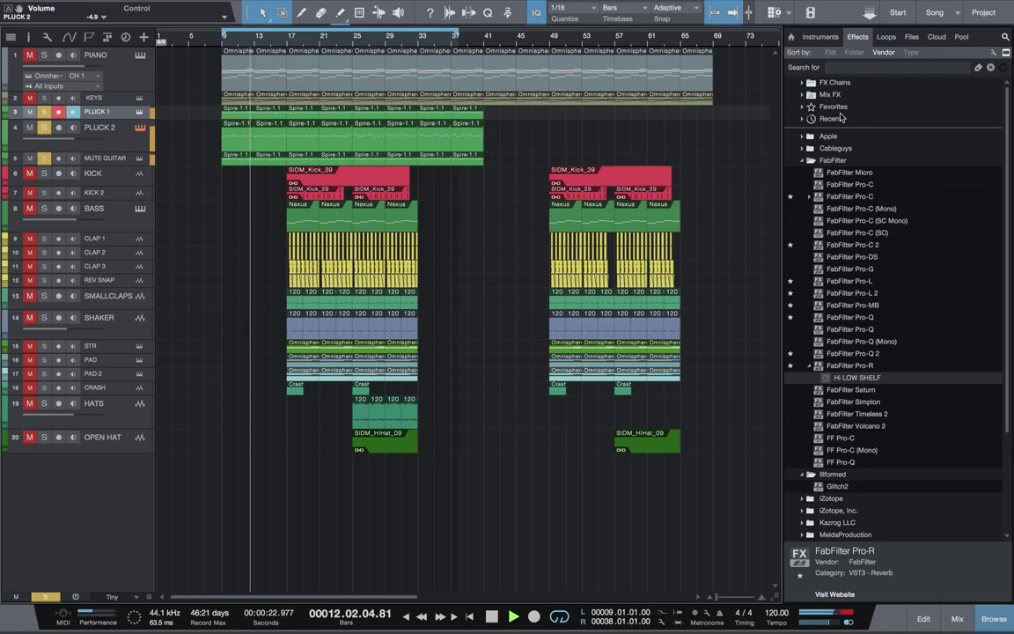
pyautogui.press('F11')
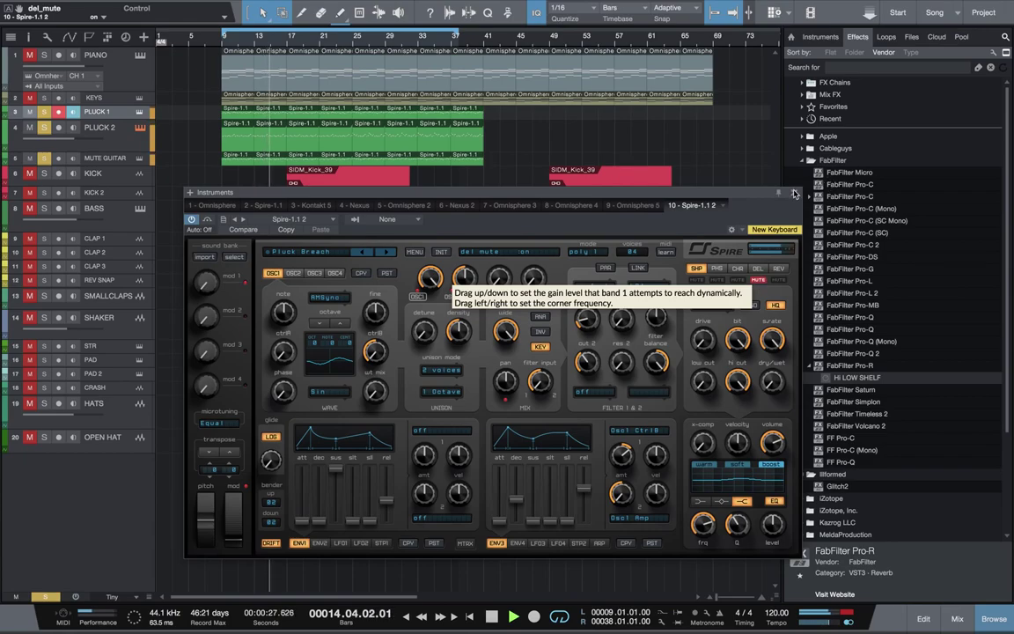
pyautogui.click(794, 192)
pyautogui.press('space')
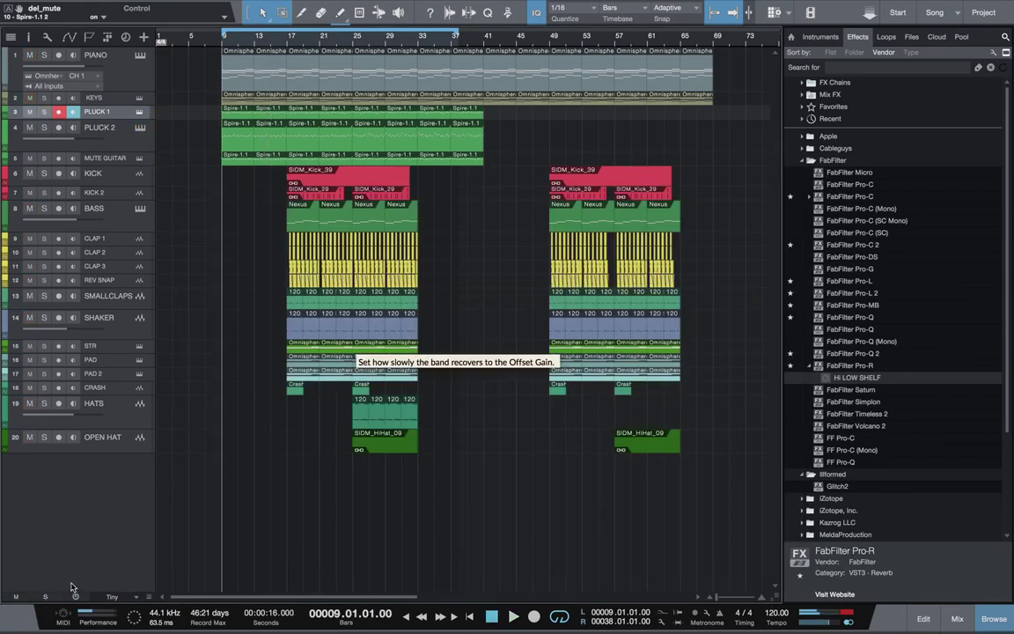
pyautogui.press('super+s')
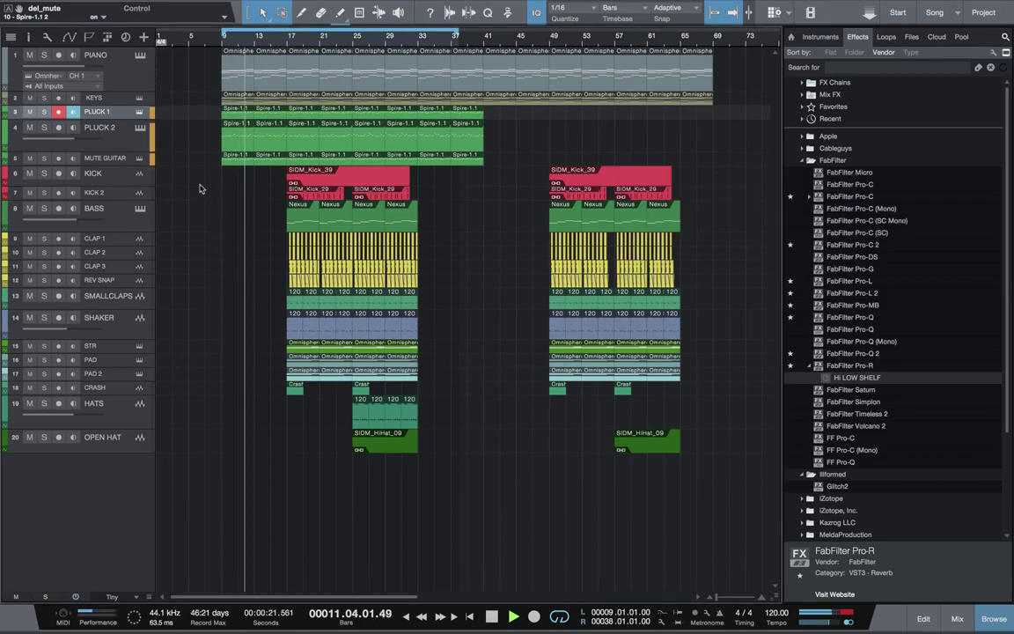
# Compare the mix with and without MUTE GUITAR, KEYS and PLUCK 1 by toggling their mutes during playback.
pyautogui.click(39, 163)
pyautogui.click(29, 159)
pyautogui.click(29, 159)
pyautogui.click(29, 99)
pyautogui.click(28, 99)
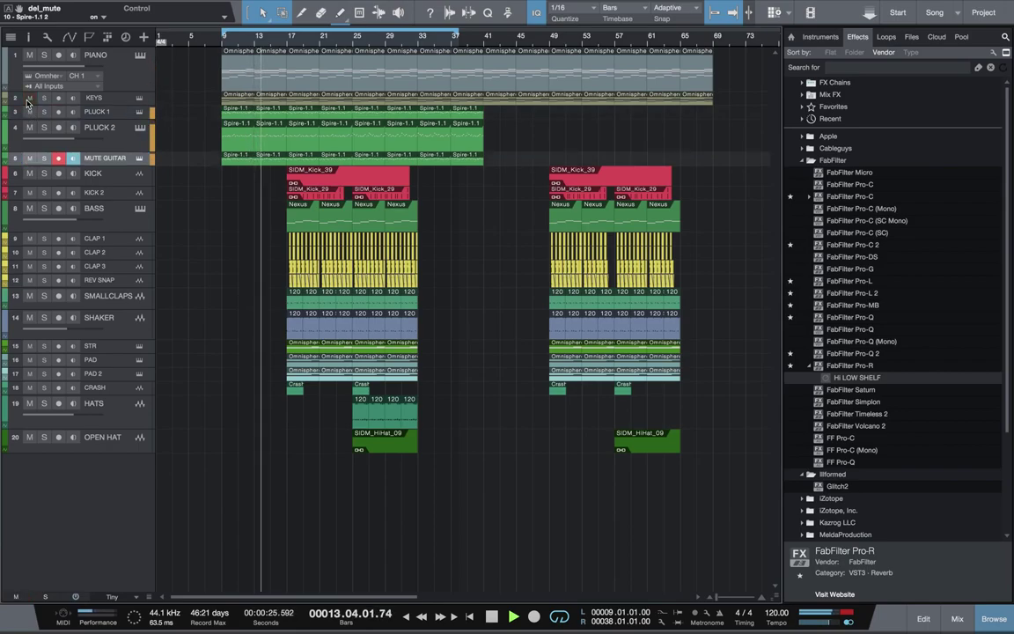
pyautogui.click(29, 112)
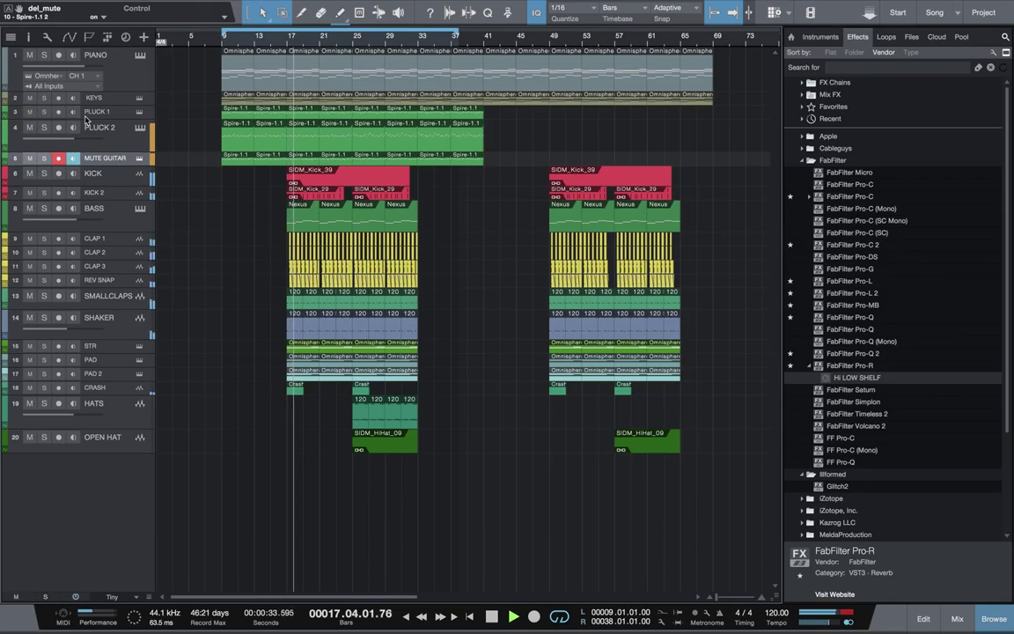
# Enlarge the PLUCK 1 track, set its volume to +0.5 dB and save the song.
pyautogui.click(106, 126)
pyautogui.click(111, 118)
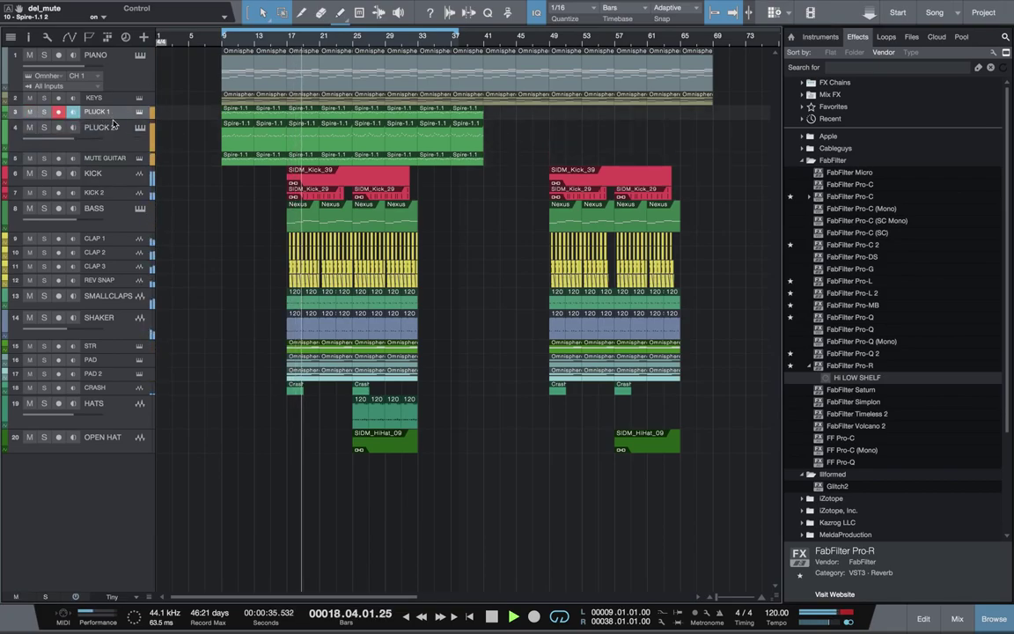
pyautogui.moveTo(84, 126); pyautogui.dragTo(86, 130)
pyautogui.press('space')
pyautogui.click(393, 39)
pyautogui.hotkey('ctrl', 's')
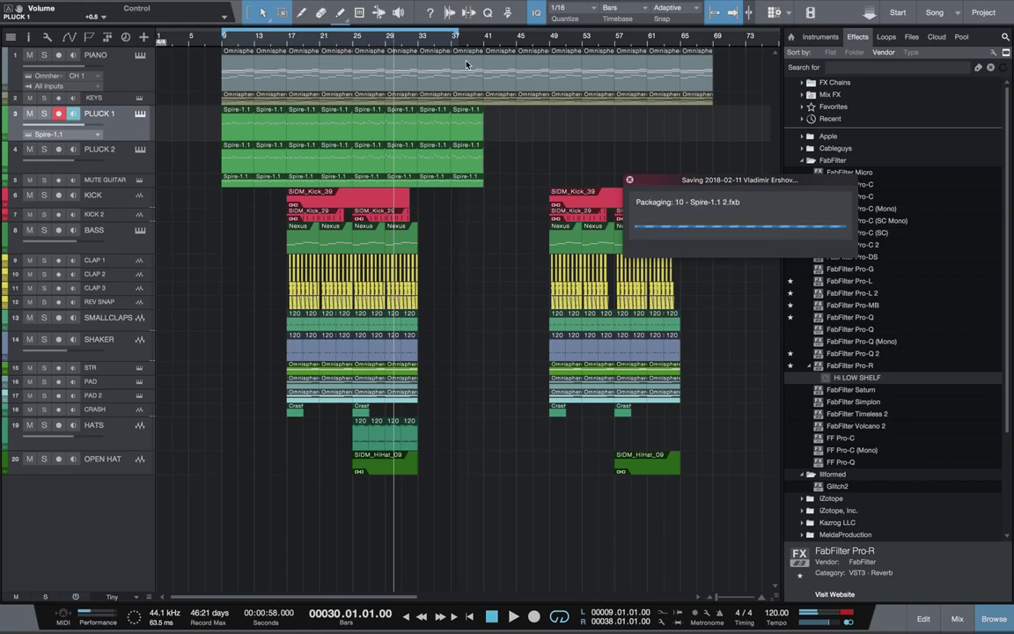
# Loop playback over bars 25 to 33 and save the song.
pyautogui.click(354, 39)
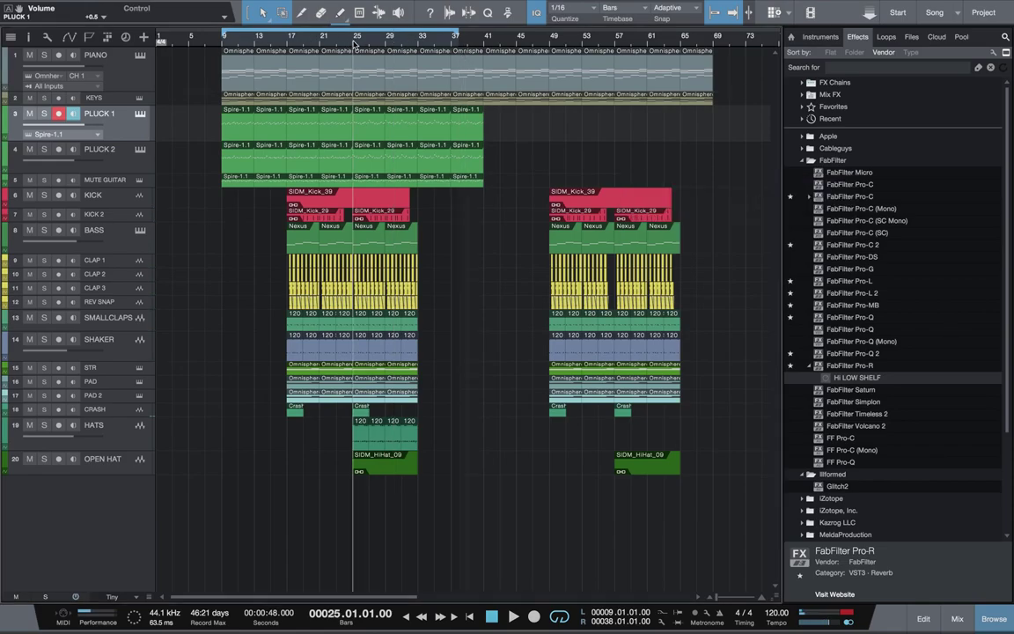
pyautogui.press('space')
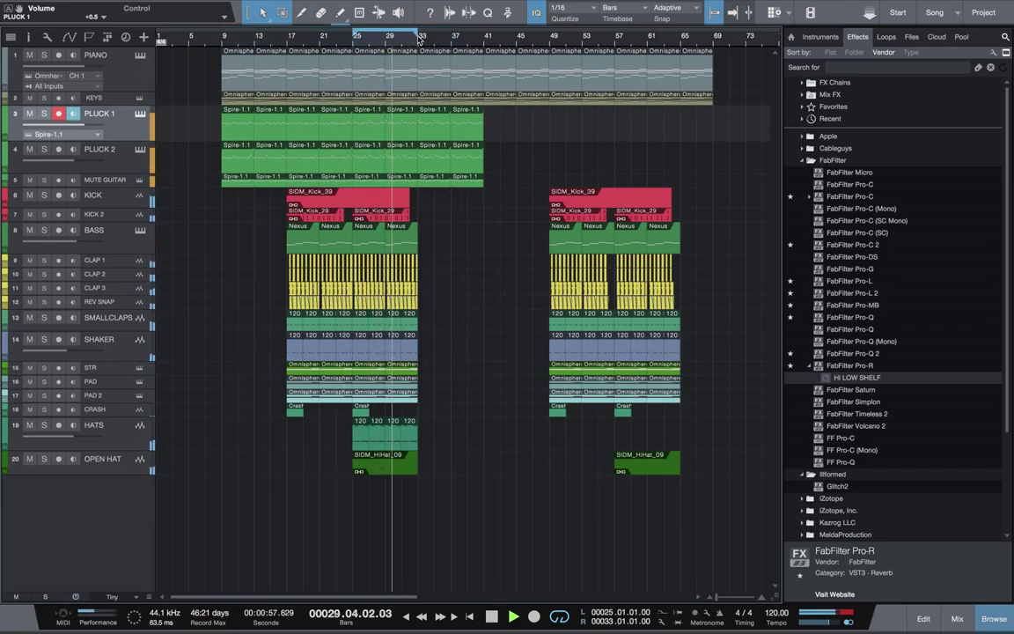
pyautogui.press('super+s')
# Audition the soloed OPEN HAT and piano, followed by the full mix around bar 9.
pyautogui.click(44, 459)
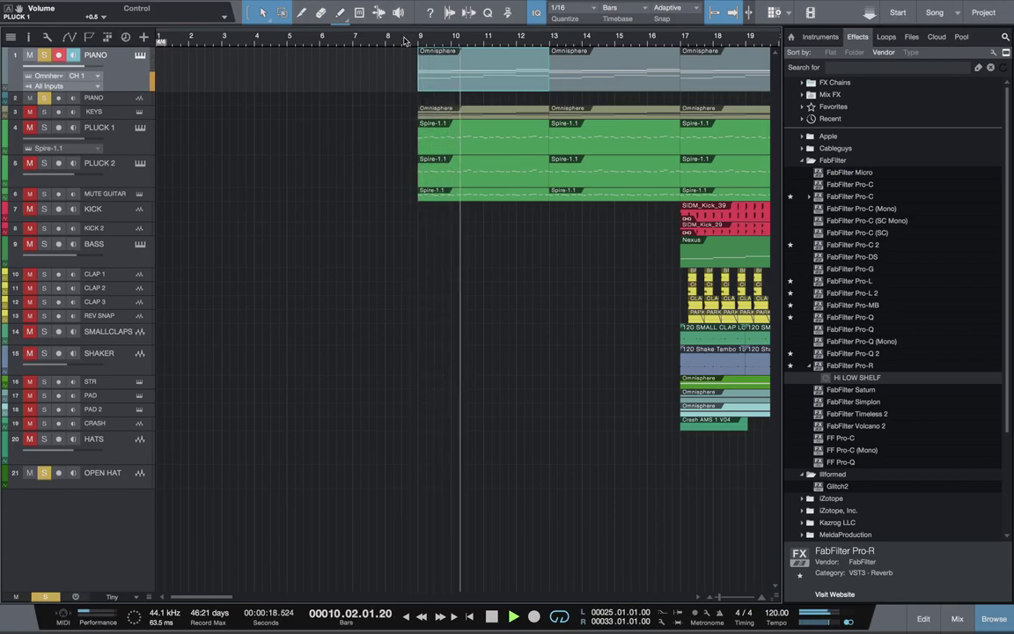
pyautogui.press('space')
pyautogui.press('space')
pyautogui.press('w')
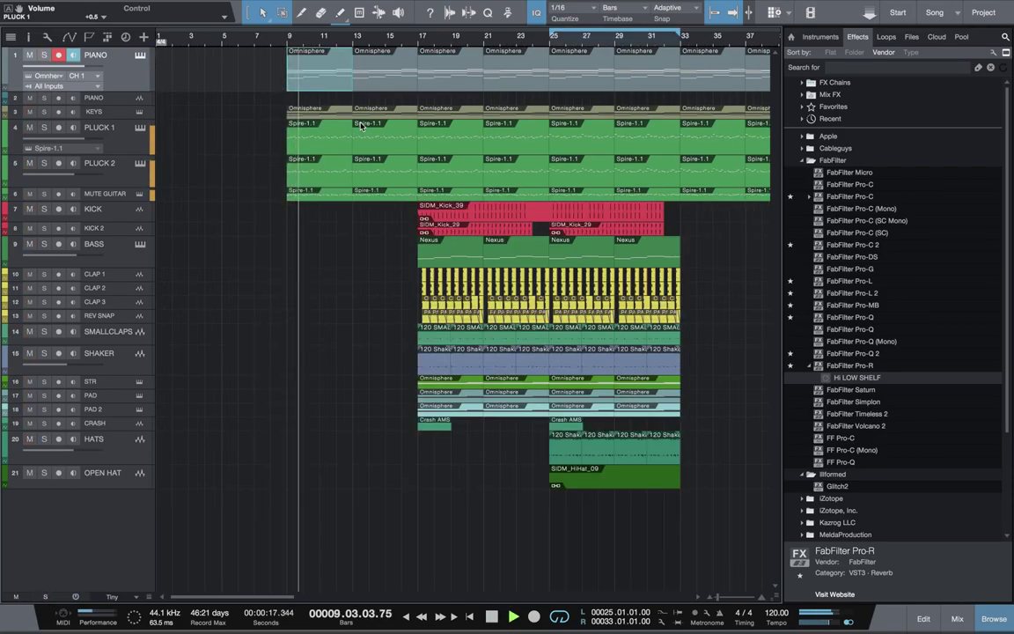
pyautogui.press('w')
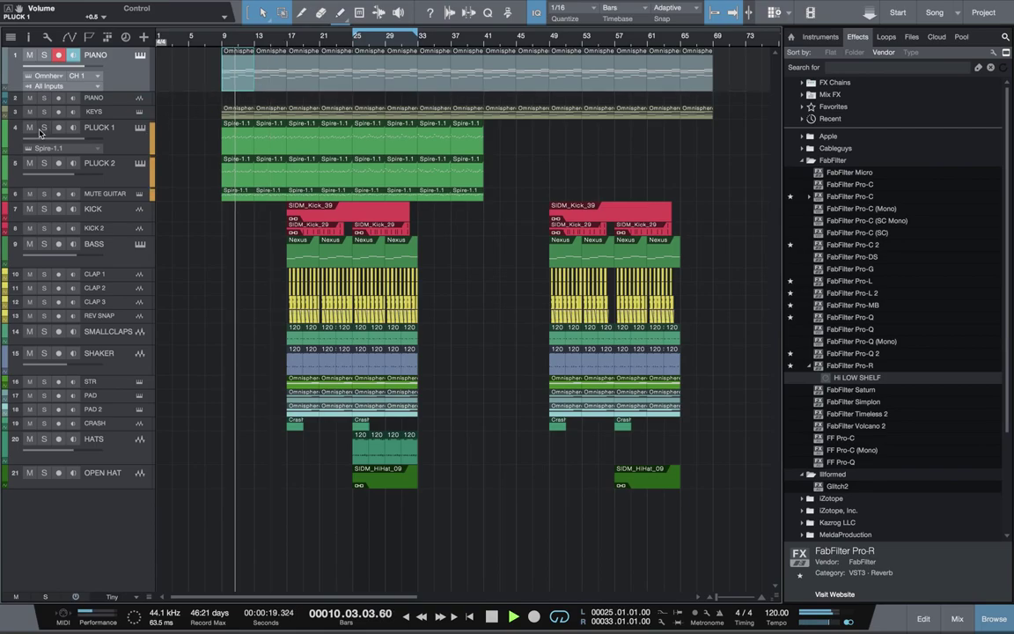
# Play the full mix from bar 25 and save the song.
pyautogui.press('space')
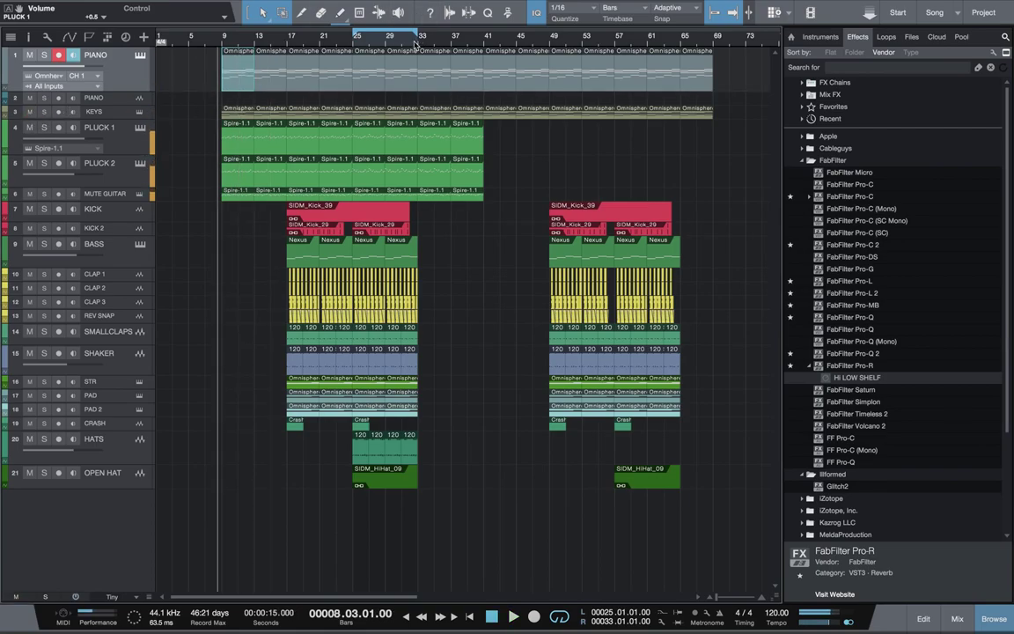
pyautogui.click(357, 45)
pyautogui.press('space')
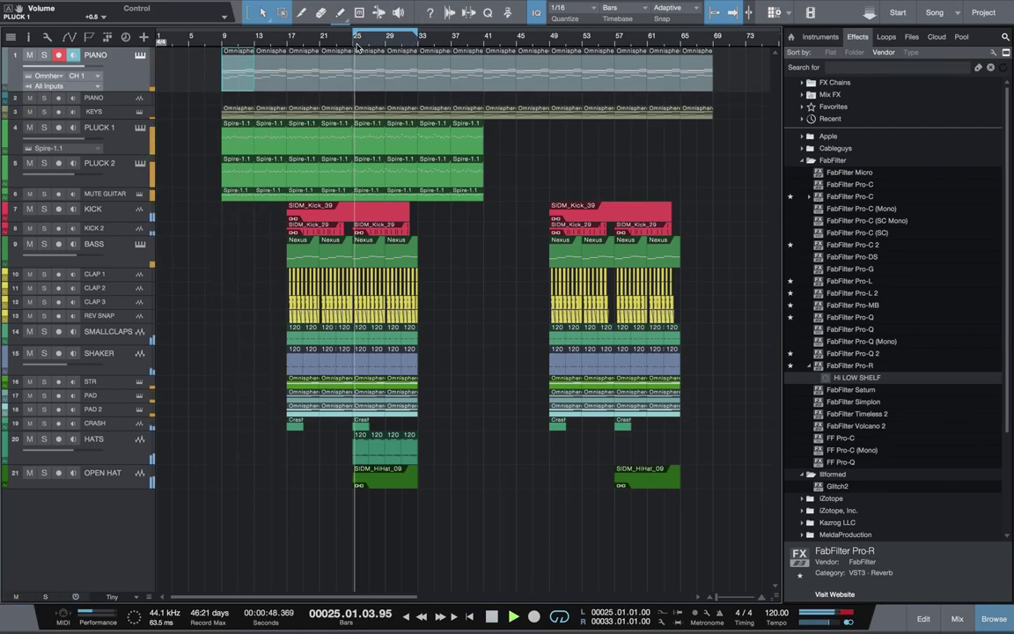
pyautogui.press('super+s')
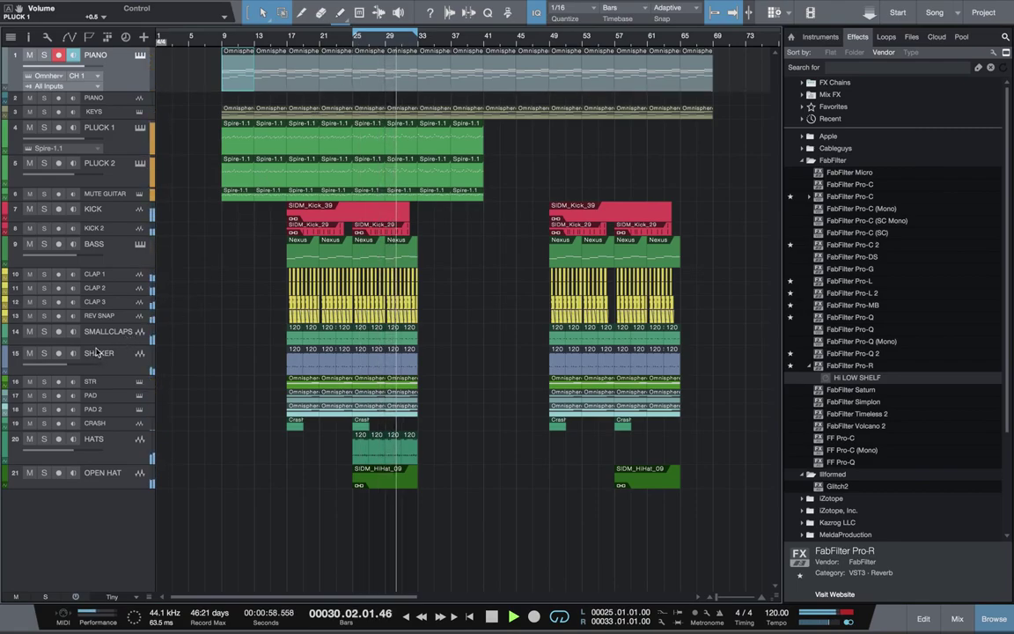
# Audition the FX_PianoRise_125_D clip leading into bar 9 and set its track volume to -9.9 dB.
pyautogui.press('space')
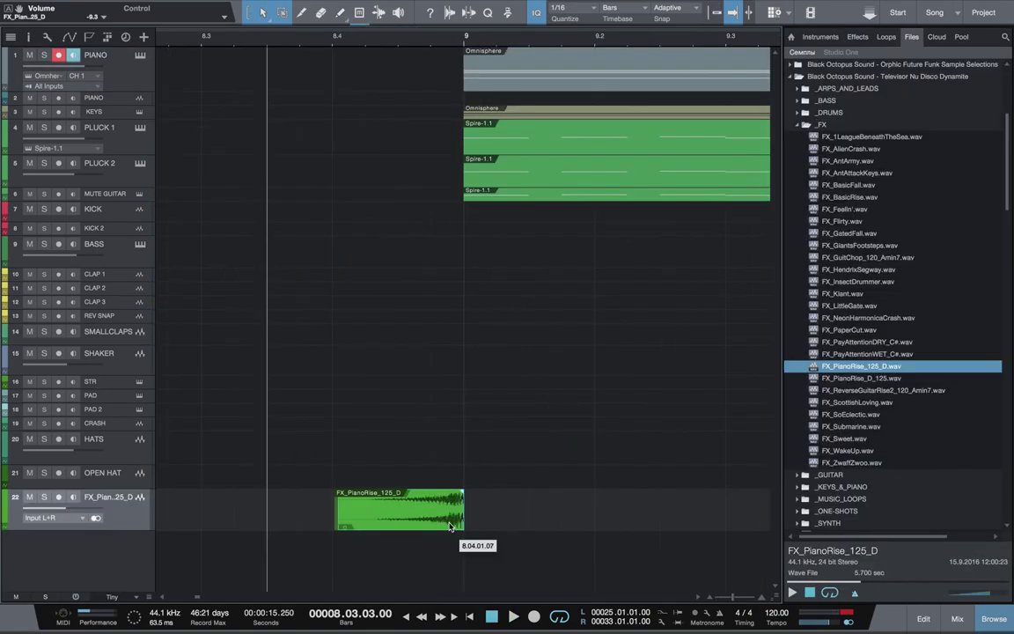
pyautogui.press('space')
pyautogui.press('space')
pyautogui.press('space')
pyautogui.press('w')
pyautogui.press('space')
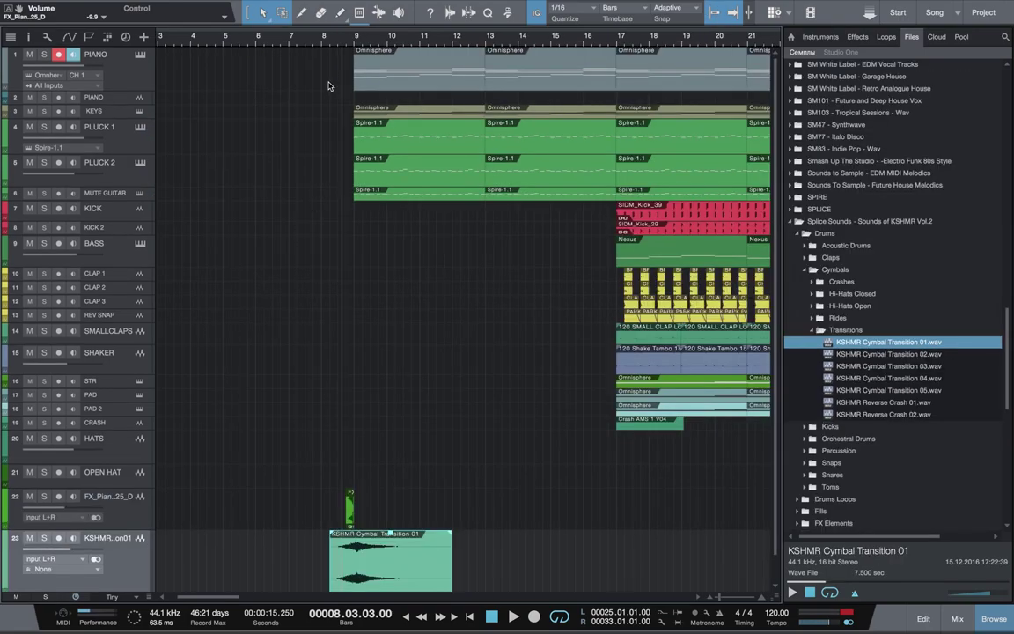
# Shift the KSHMR Cymbal Transition 01 clip so its peak meets bar 9 and set its track volume to -12.1 dB.
pyautogui.press('space')
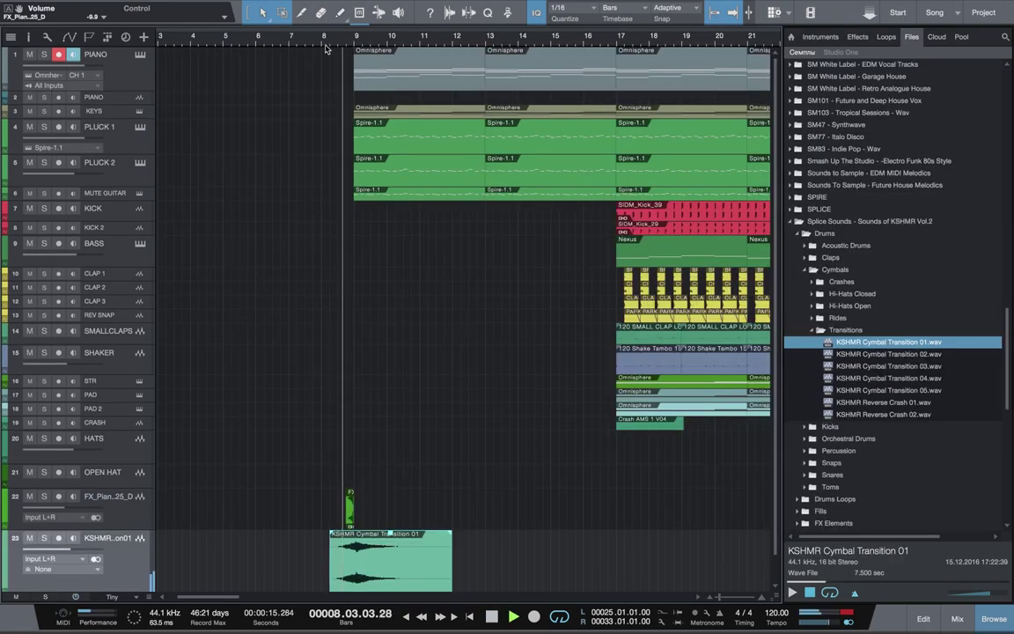
pyautogui.press('e')
pyautogui.press('e')
pyautogui.press('space')
pyautogui.moveTo(306, 576); pyautogui.dragTo(269, 577)
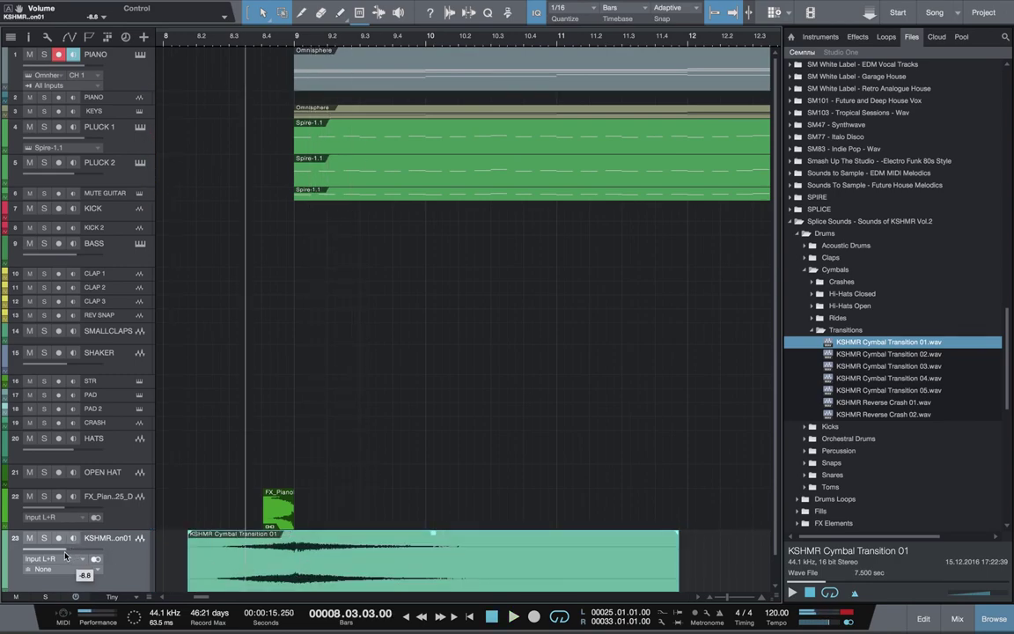
pyautogui.press('space')
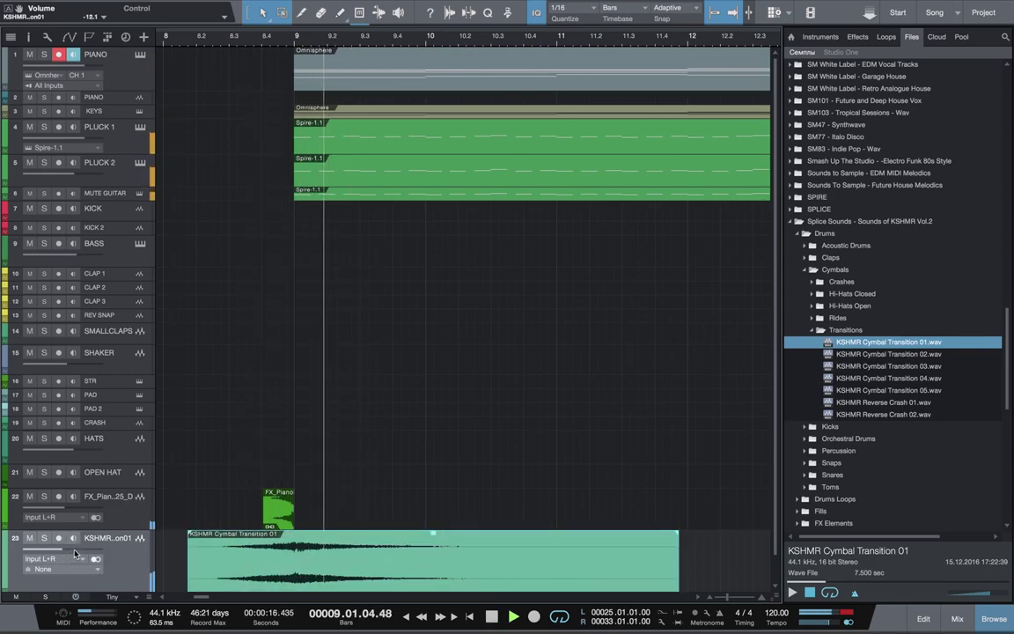
pyautogui.press('space')
# Add a curved fade-in to the KSHMR Cymbal Transition 01 clip and set its track volume to -14.7 dB.
pyautogui.press('w')
pyautogui.press('w')
pyautogui.press('w')
pyautogui.click(228, 38)
pyautogui.press('space')
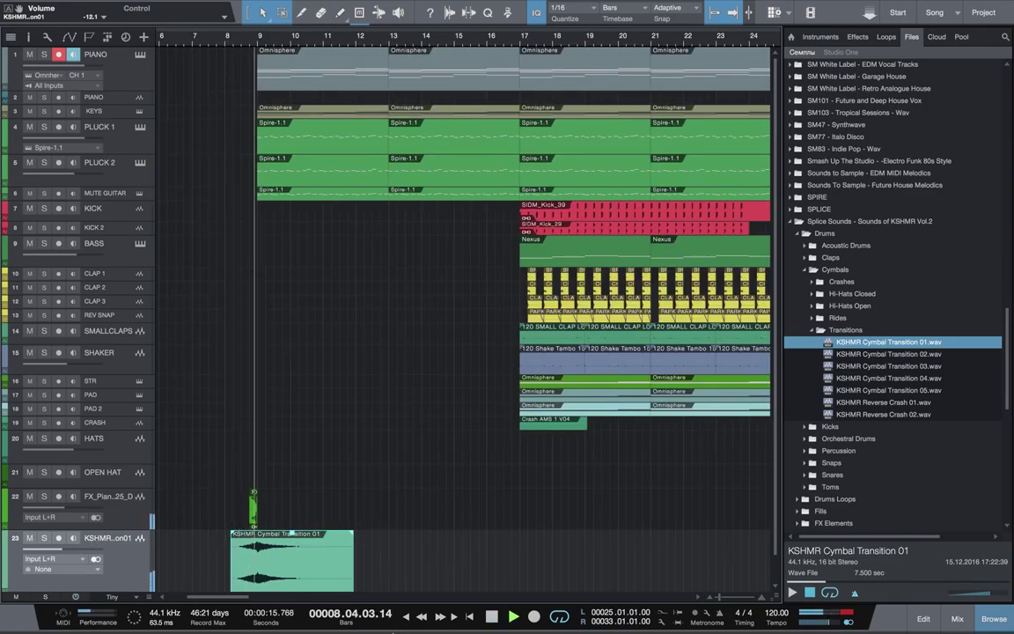
pyautogui.press('space')
pyautogui.moveTo(233, 534); pyautogui.dragTo(245, 562)
pyautogui.press('space')
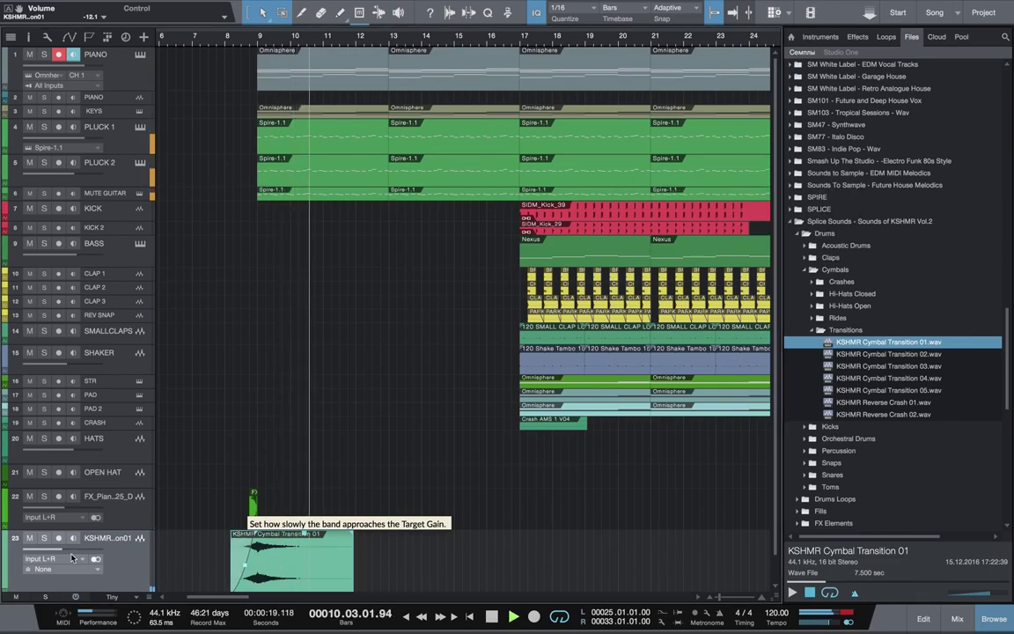
pyautogui.press('space')
# Solo the FX_PianoRise_125_D track and insert the Replika XT delay on its mixer channel.
pyautogui.click(44, 496)
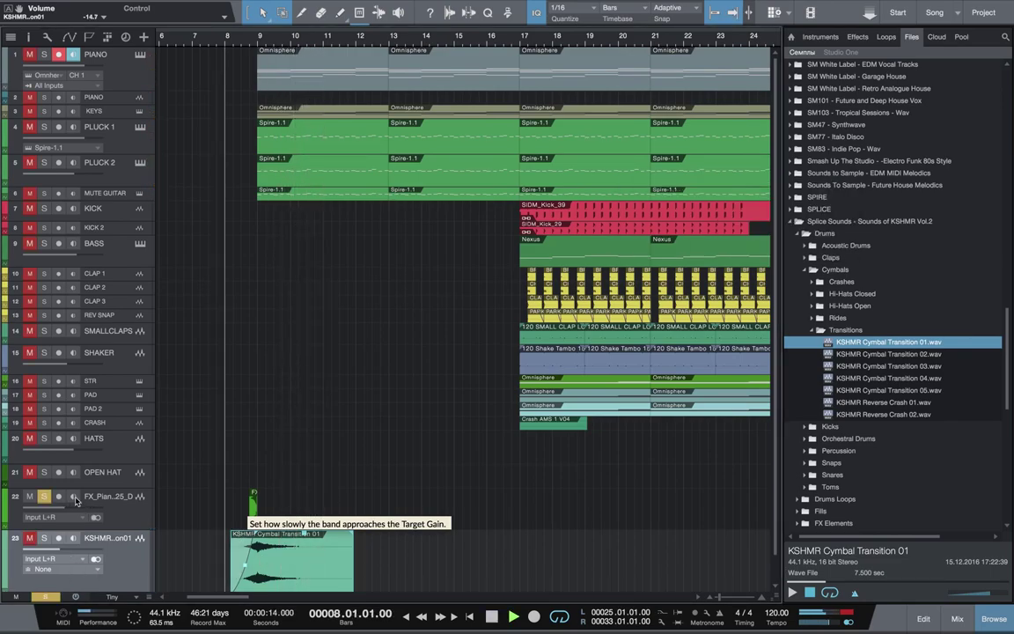
pyautogui.press('space')
pyautogui.press('F3')
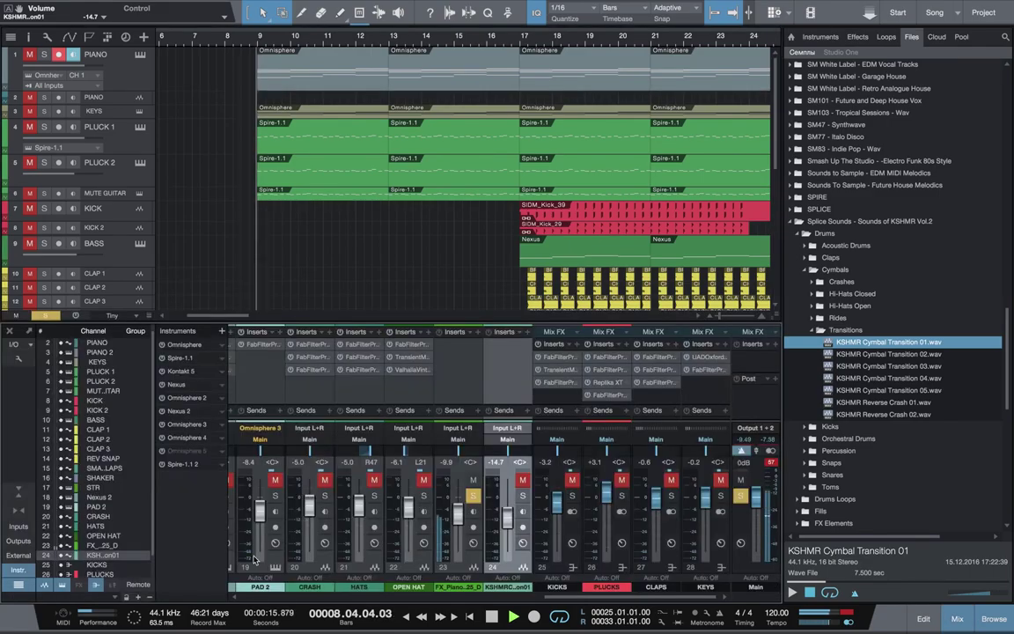
pyautogui.click(415, 345)
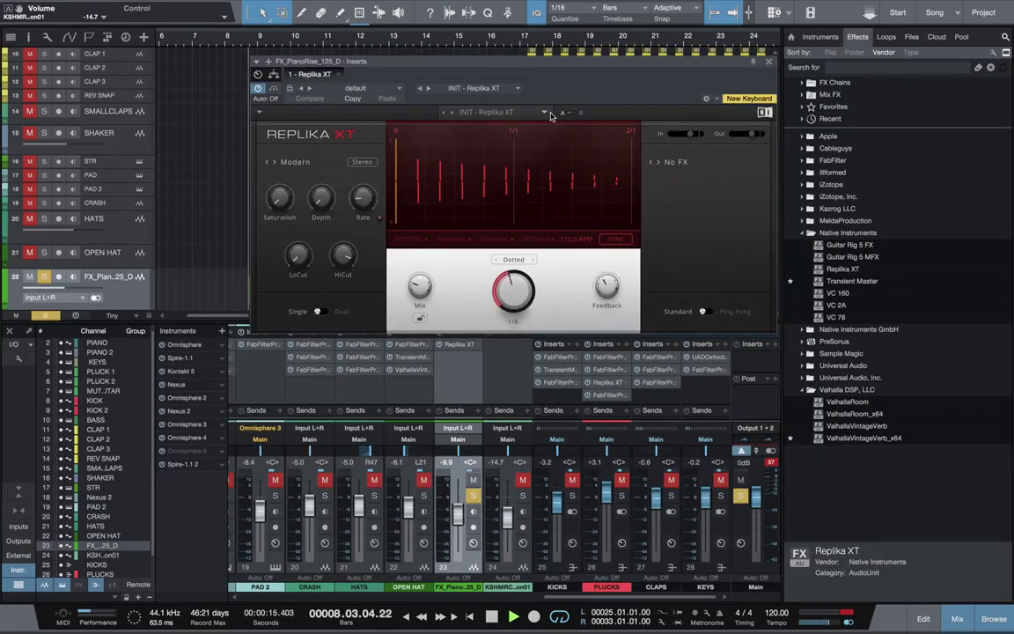
# Load the Ducked Keys preset in Replika XT, unsolo the track to hear the delay in the mix, and close the plug-in window.
pyautogui.click(545, 113)
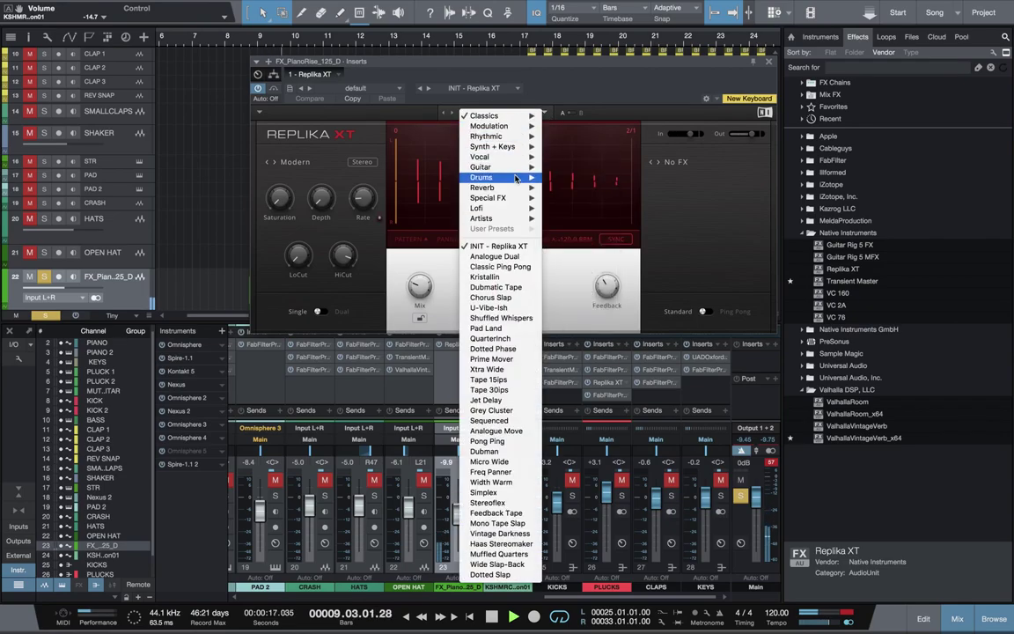
pyautogui.moveTo(509, 190)
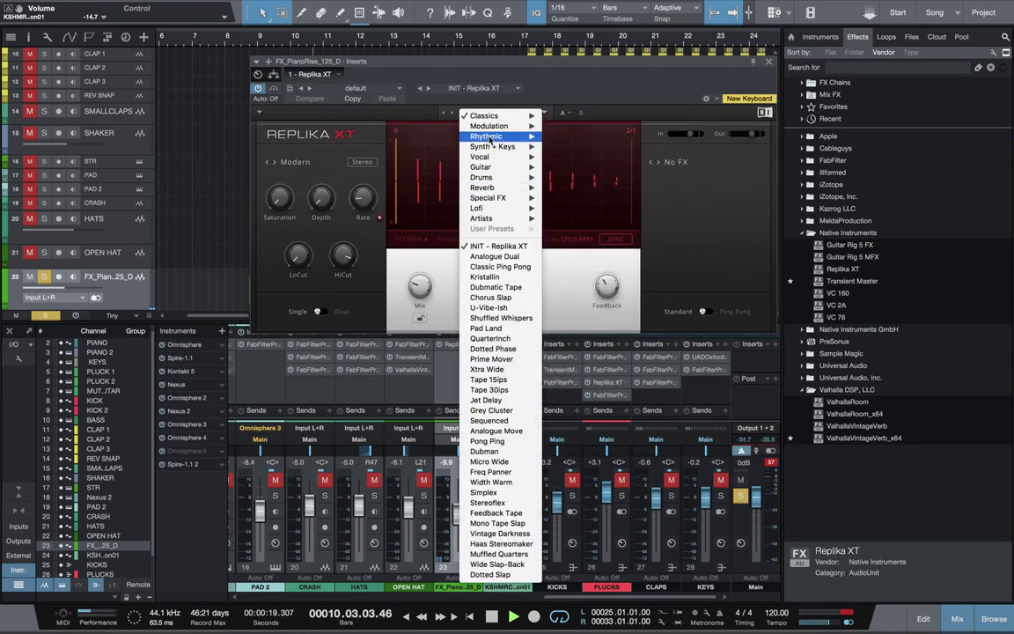
pyautogui.moveTo(506, 147)
pyautogui.click(595, 241)
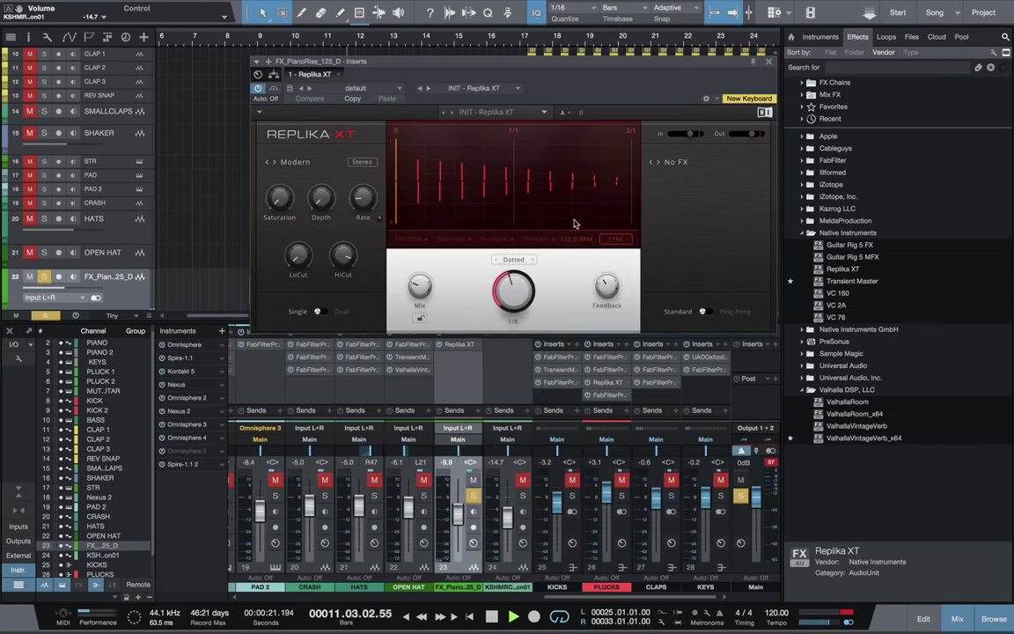
pyautogui.press('space')
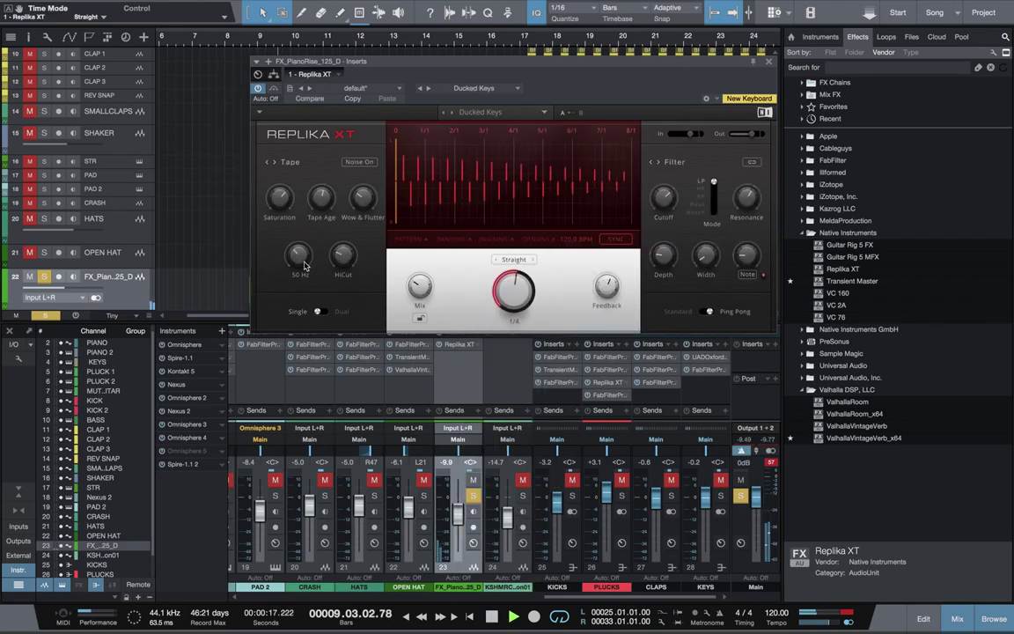
pyautogui.click(46, 317)
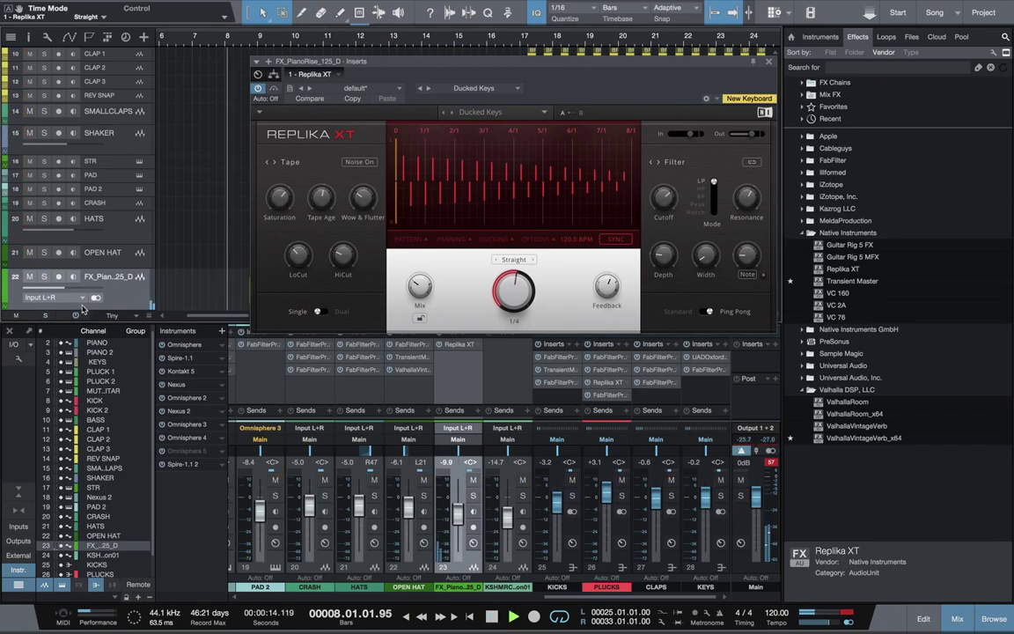
pyautogui.click(768, 59)
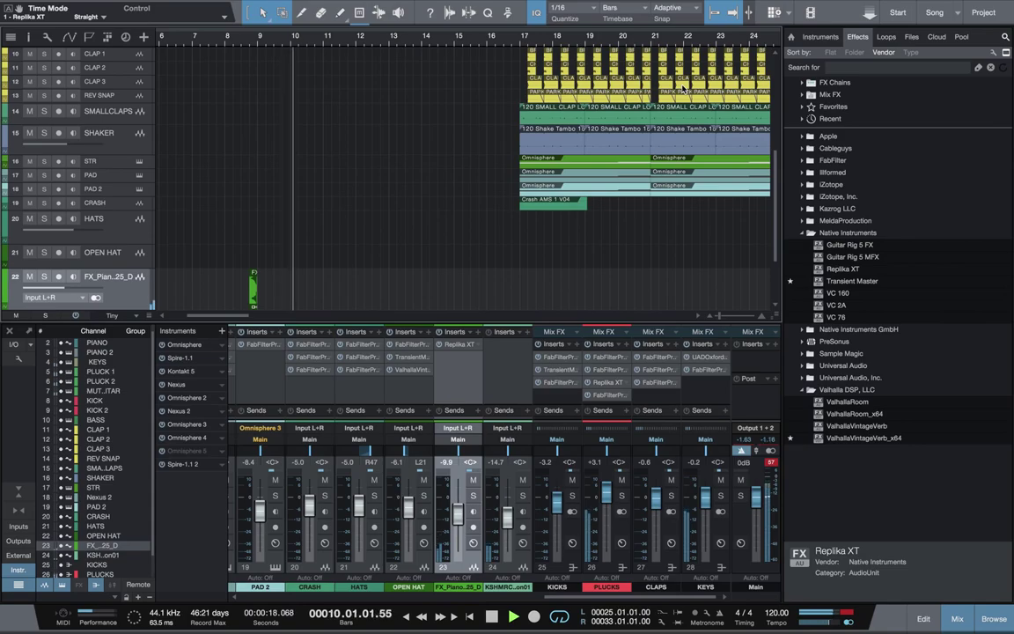
# Set the FX_PianoRise_125_D track volume to -9.4 dB and compare it soloed and within the full mix.
pyautogui.moveTo(458, 513); pyautogui.dragTo(460, 511)
pyautogui.click(472, 497)
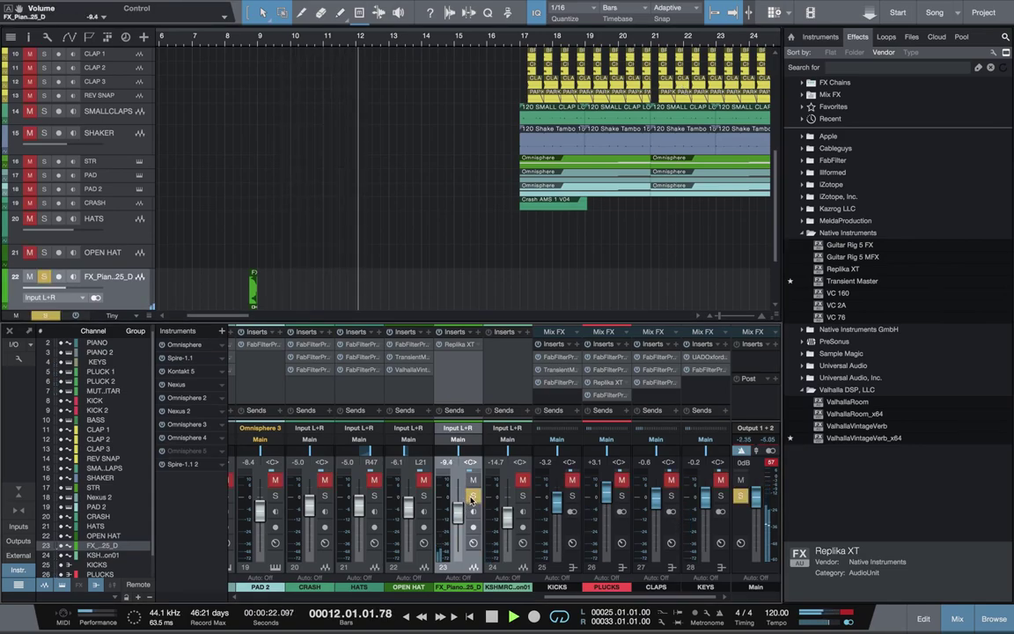
pyautogui.click(472, 497)
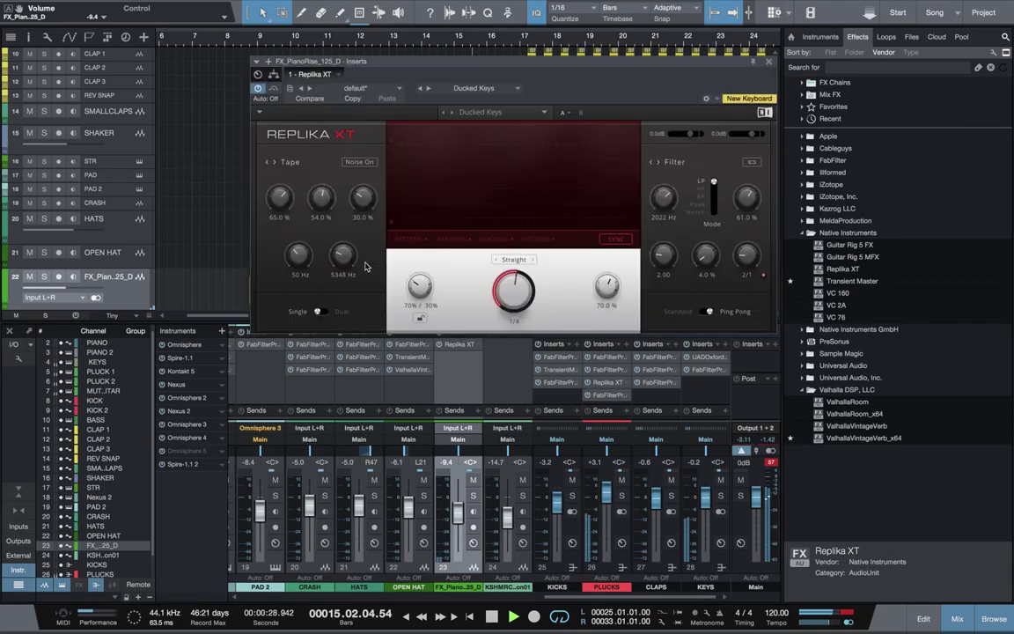
pyautogui.press('space')
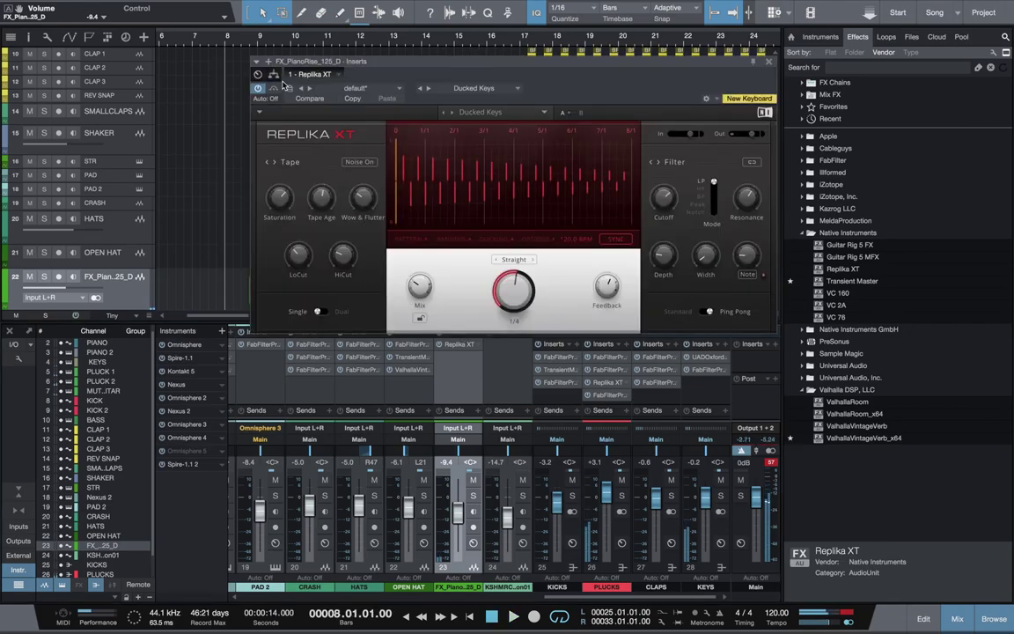
# Raise the FX_PianoRise_125_D track volume to -9.0 dB, hide its volume automation, and save the song.
pyautogui.press('space')
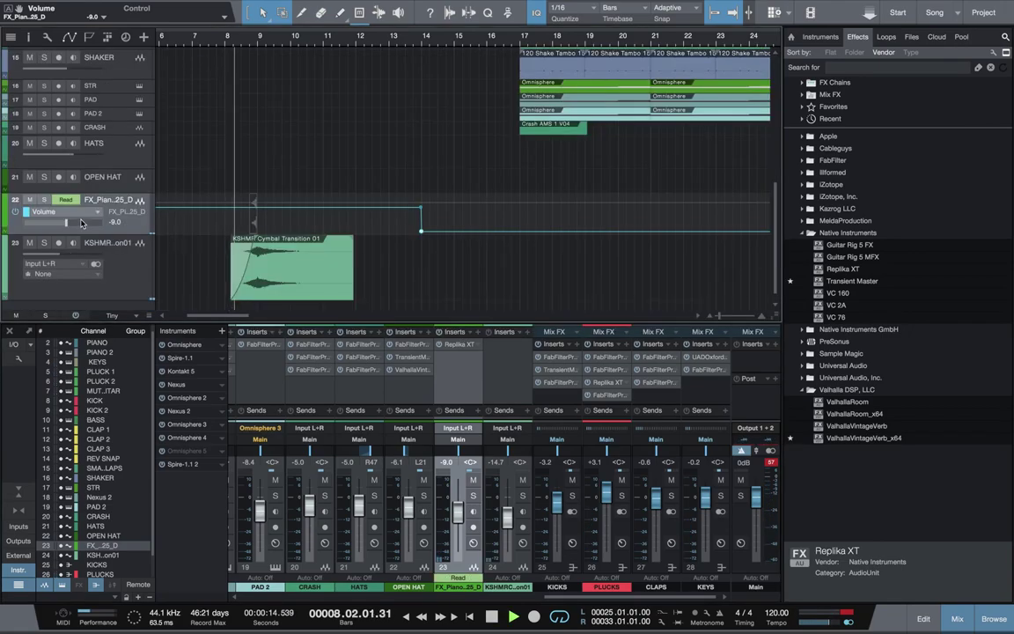
pyautogui.click(79, 213)
pyautogui.click(78, 224)
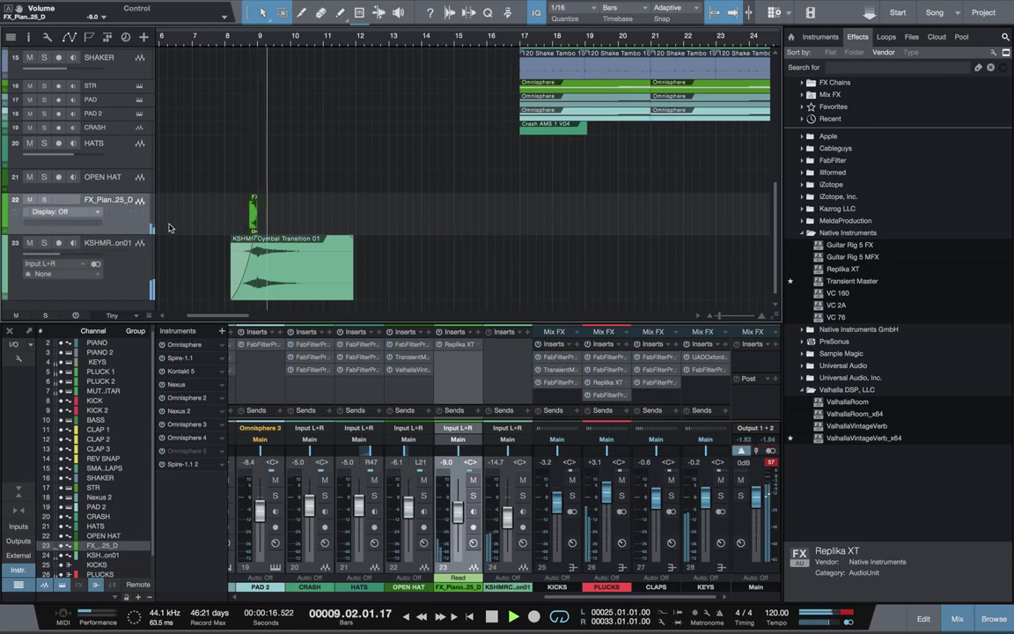
pyautogui.press('w')
pyautogui.press('super+s')
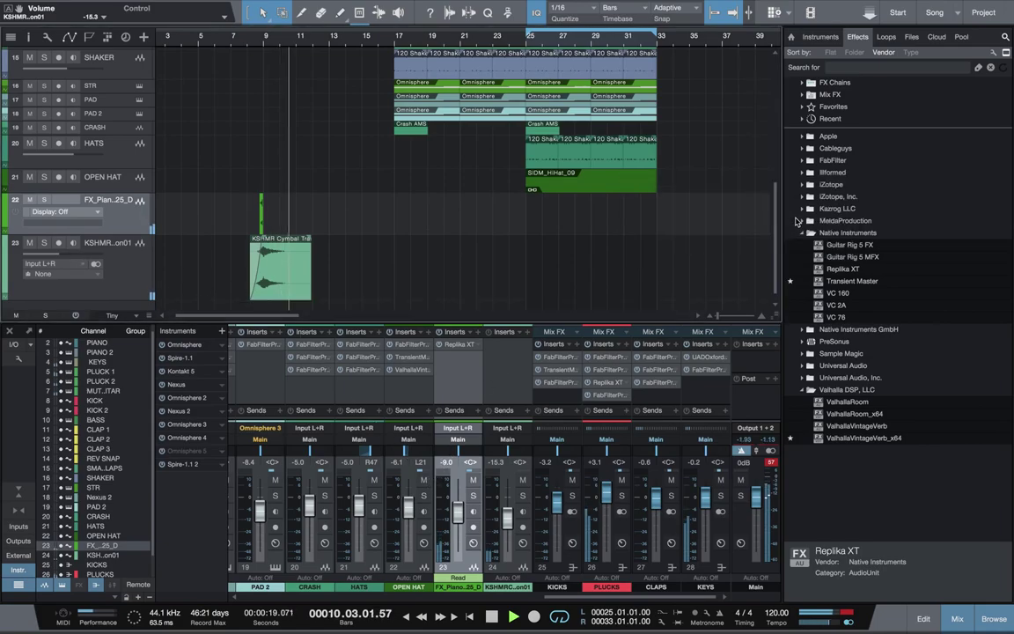
# Insert the VC 76 compressor after Replika XT on the FX_PianoRise_125_D channel and set its output to 20.2.
pyautogui.press('space')
pyautogui.click(874, 232)
pyautogui.click(874, 232)
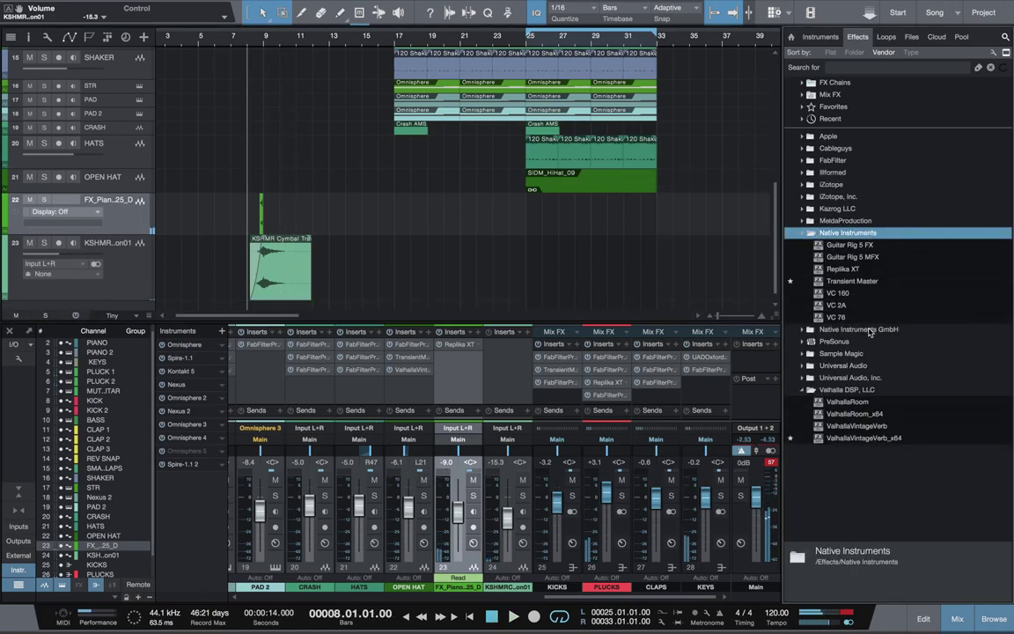
pyautogui.click(852, 318)
pyautogui.moveTo(483, 327); pyautogui.dragTo(467, 379)
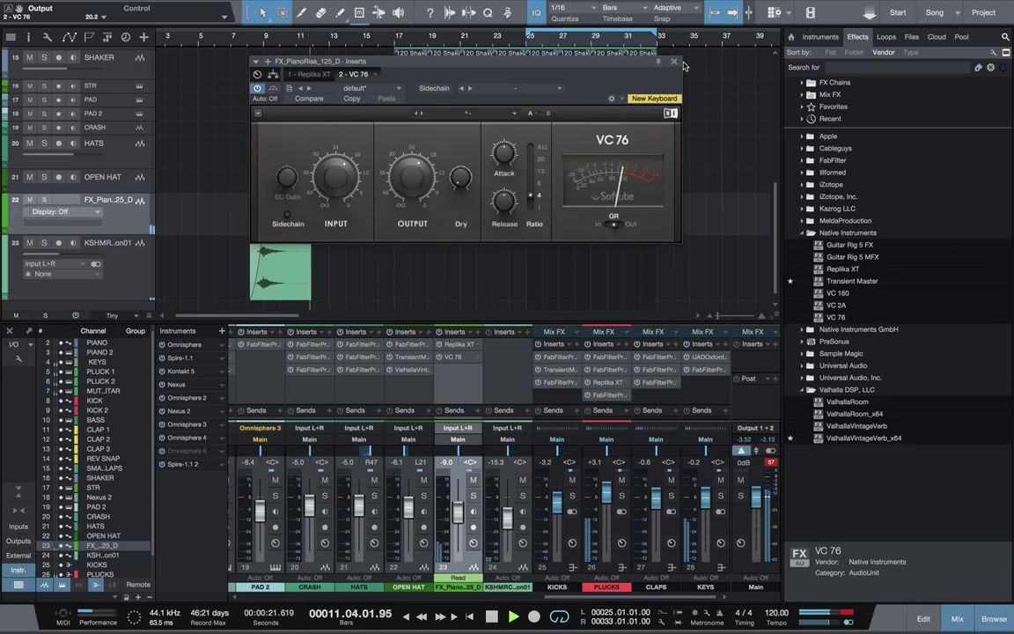
# Insert FabFilter Pro-Q 2 after the VC 76 on the FX_PianoRise_125_D channel.
pyautogui.doubleClick(844, 234)
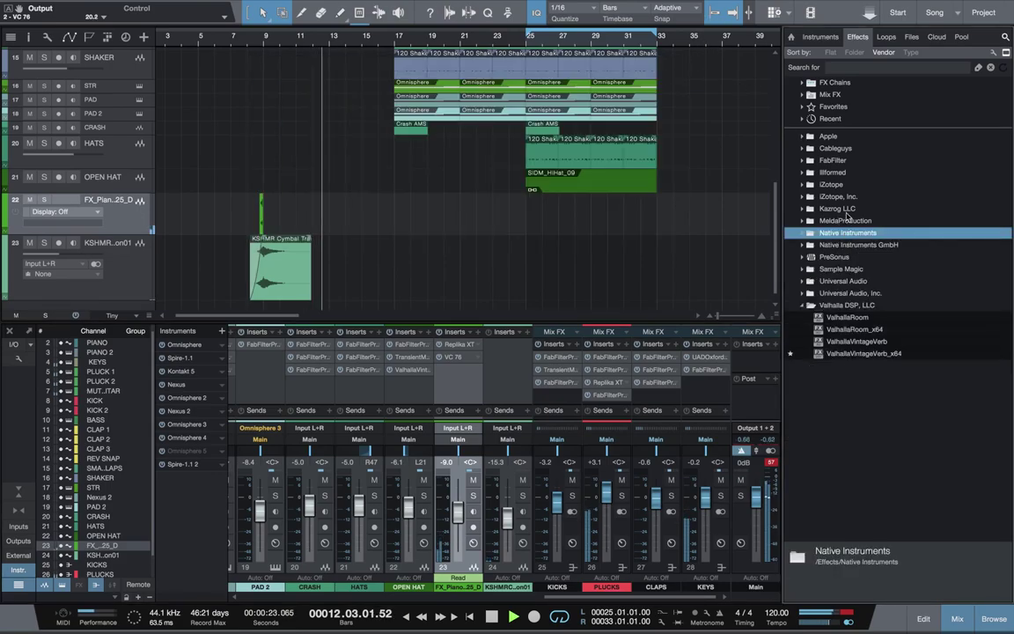
pyautogui.doubleClick(835, 160)
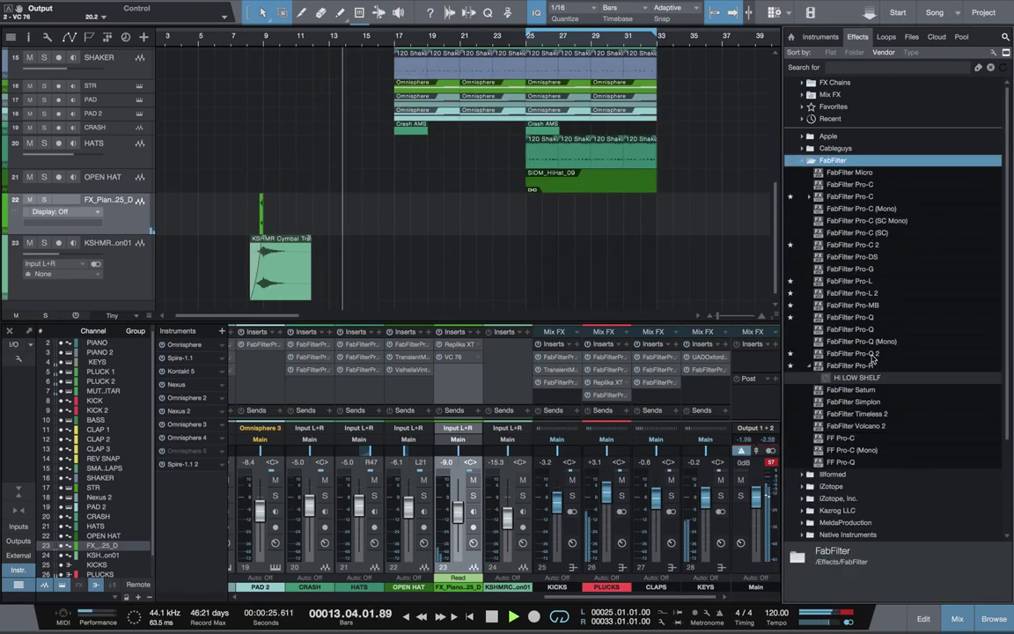
pyautogui.moveTo(880, 352); pyautogui.dragTo(459, 379)
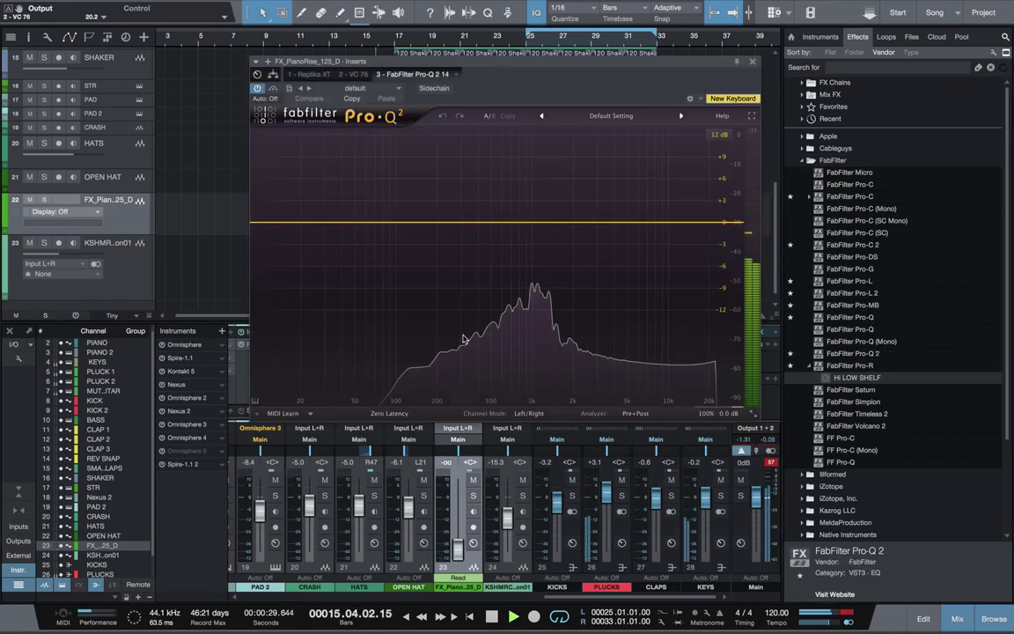
# Add a low-cut band at about 157 Hz in Pro-Q 2, close the equalizer, and save the song.
pyautogui.doubleClick(367, 234)
pyautogui.click(290, 354)
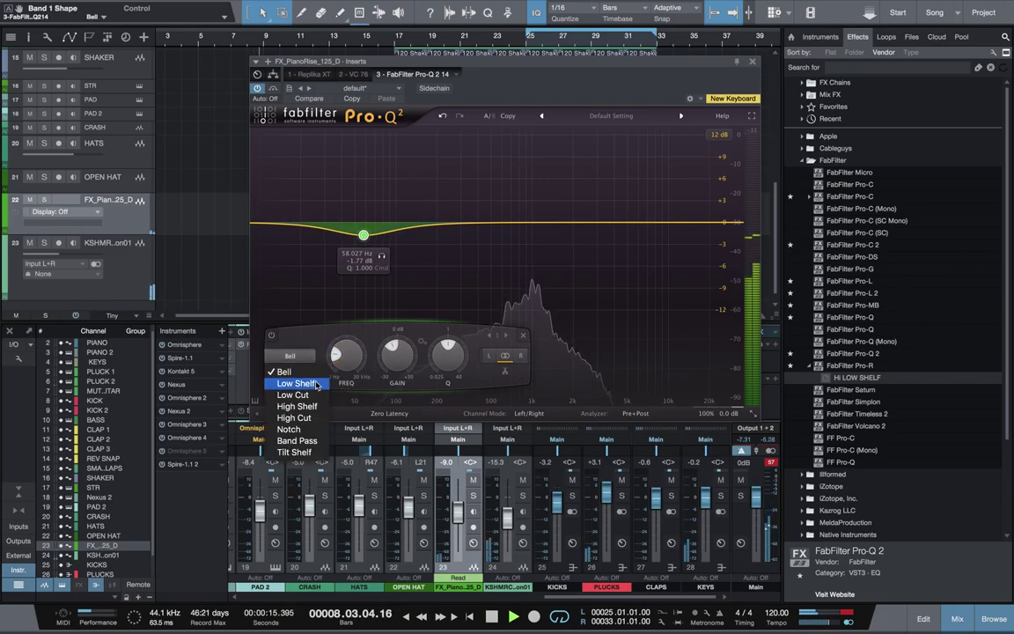
pyautogui.click(290, 395)
pyautogui.moveTo(384, 201); pyautogui.dragTo(443, 202)
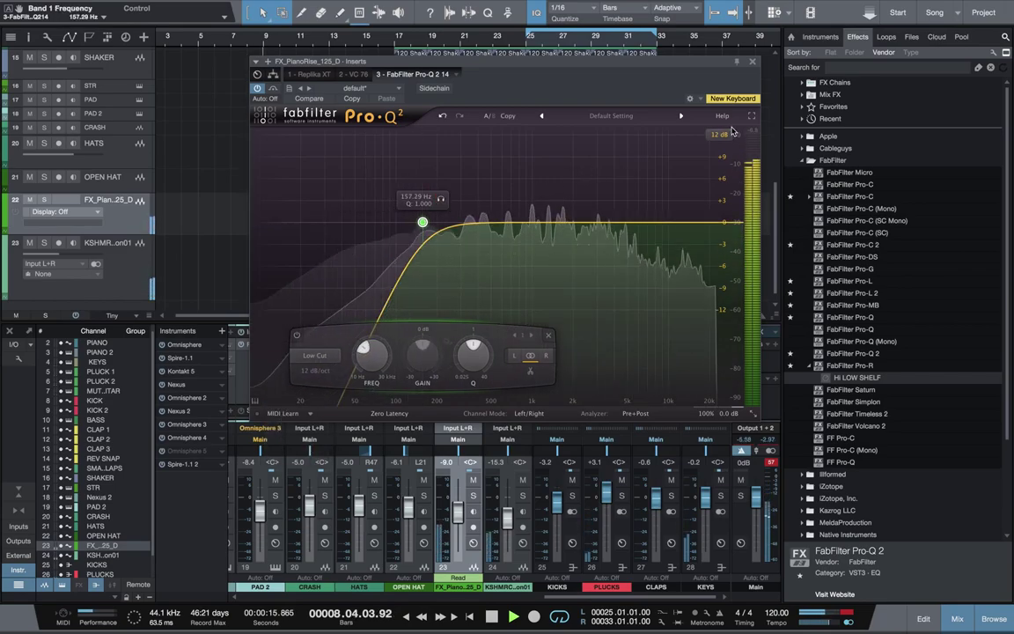
pyautogui.click(751, 61)
pyautogui.hotkey('ctrl', 's')
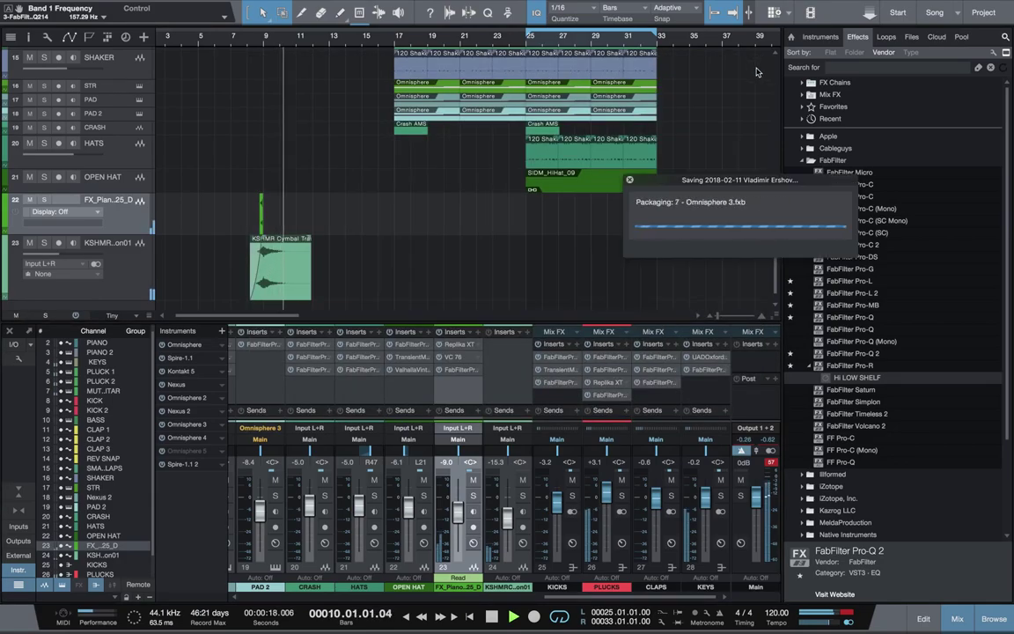
# Hide the mixer, give the KSHMR Cymbal Transition 01 clip a curved fade-out, and merge it into a part spanning bars 8 to 12.
pyautogui.press('F3')
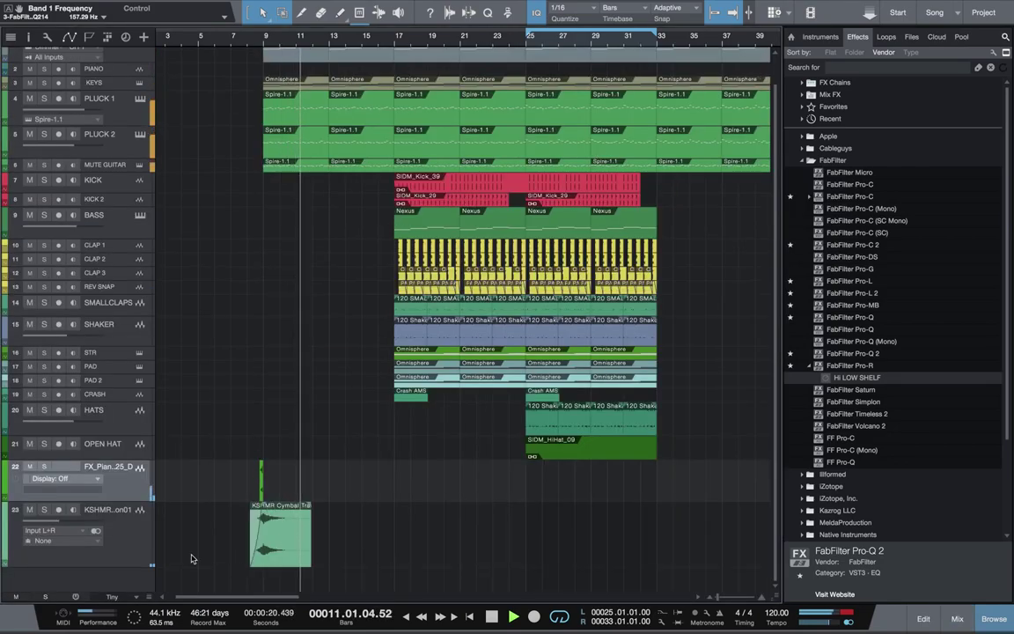
pyautogui.moveTo(310, 507); pyautogui.dragTo(288, 538)
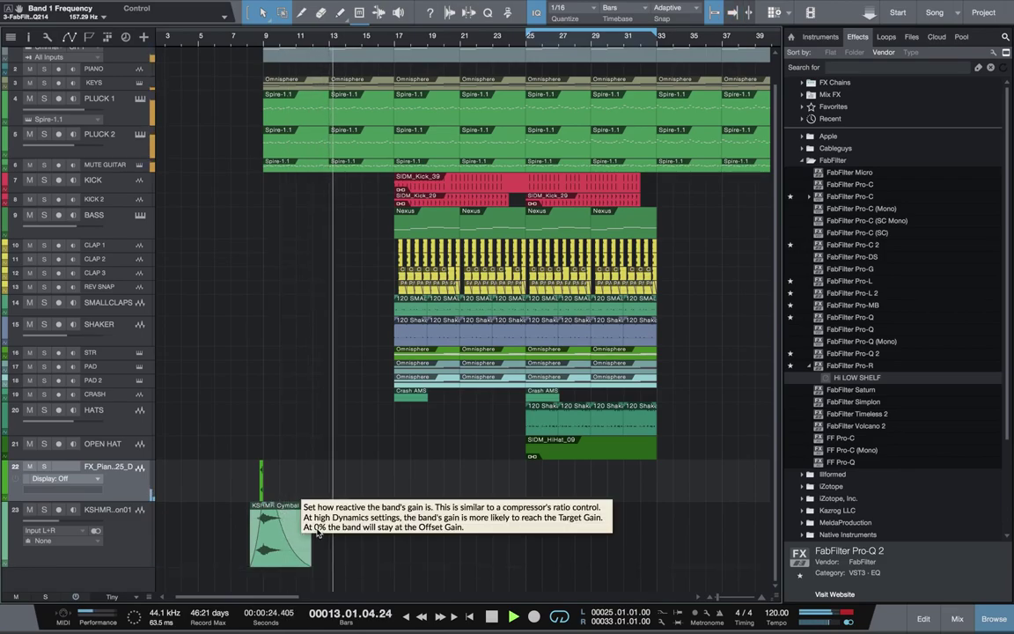
pyautogui.click(266, 563)
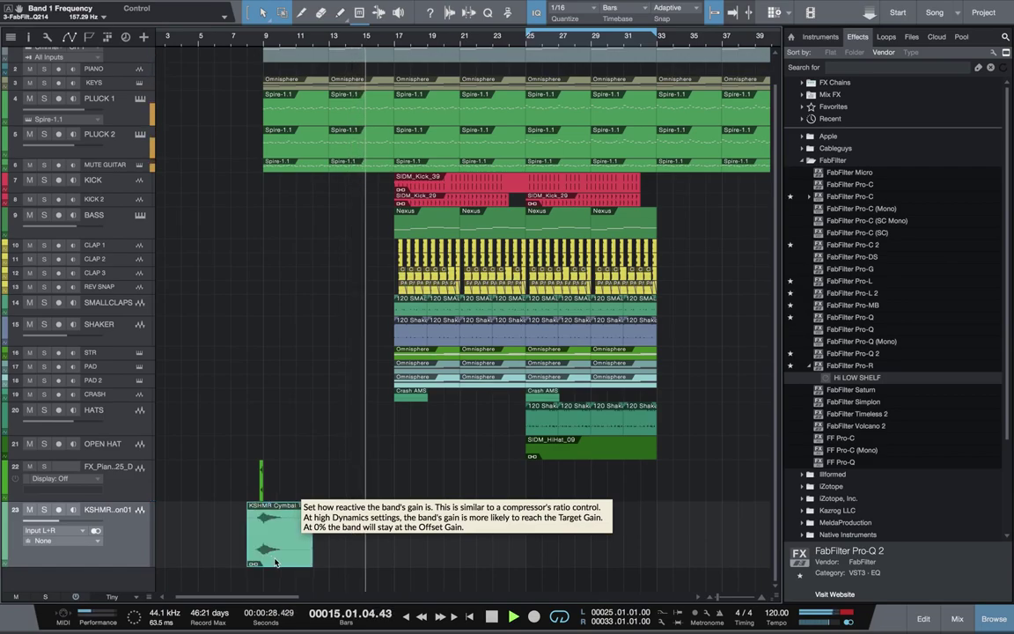
# Copy the cymbal transition part so further copies lead into bars 17, 25 and 33, checking playback from bar 16.
pyautogui.moveTo(272, 560); pyautogui.dragTo(404, 551)
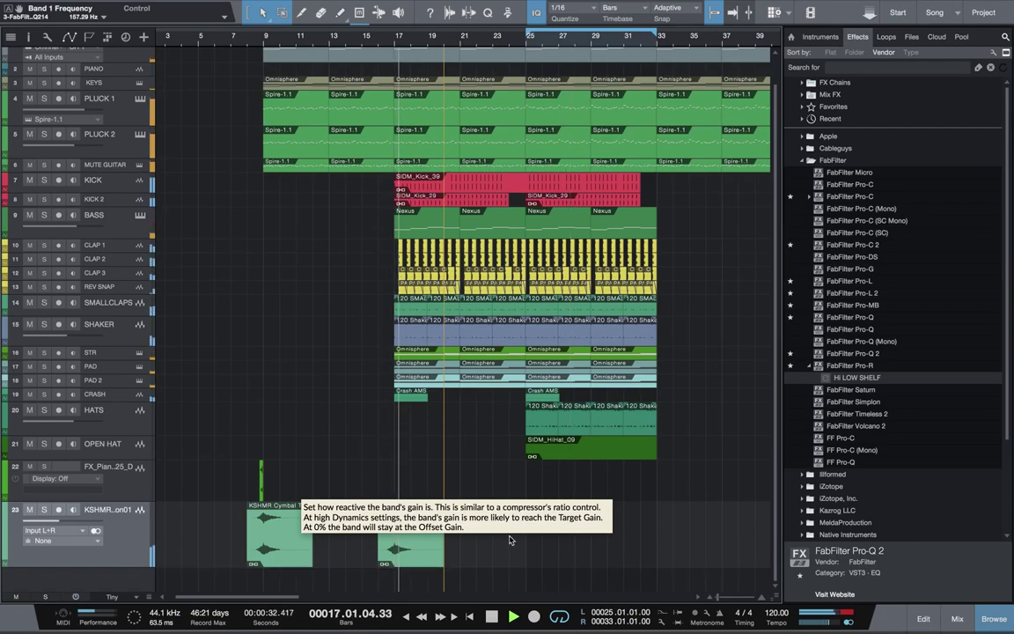
pyautogui.press('space')
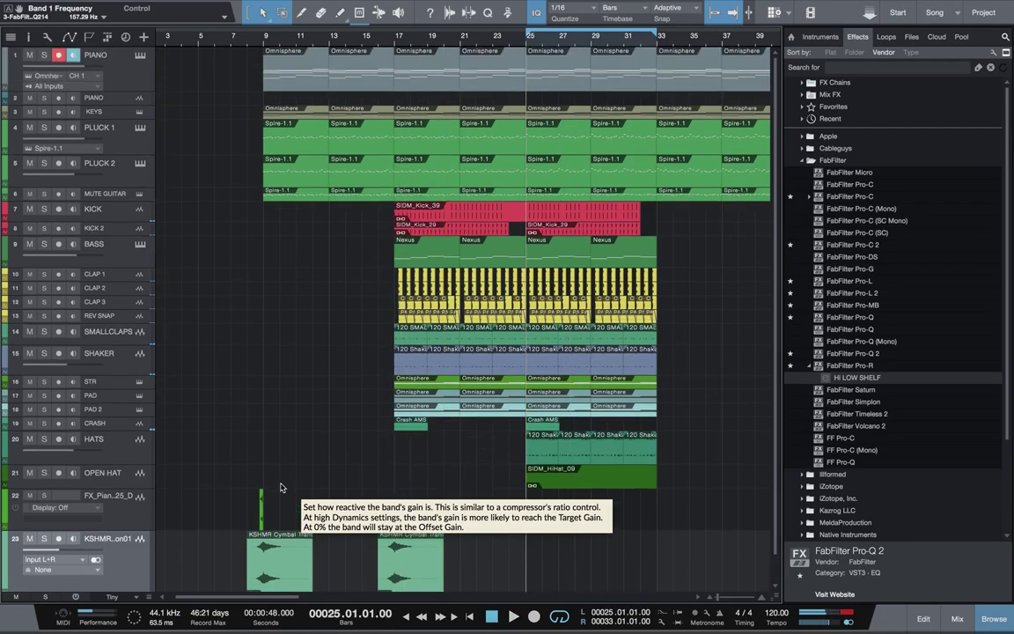
pyautogui.click(388, 40)
pyautogui.press('space')
pyautogui.moveTo(464, 552); pyautogui.dragTo(679, 554)
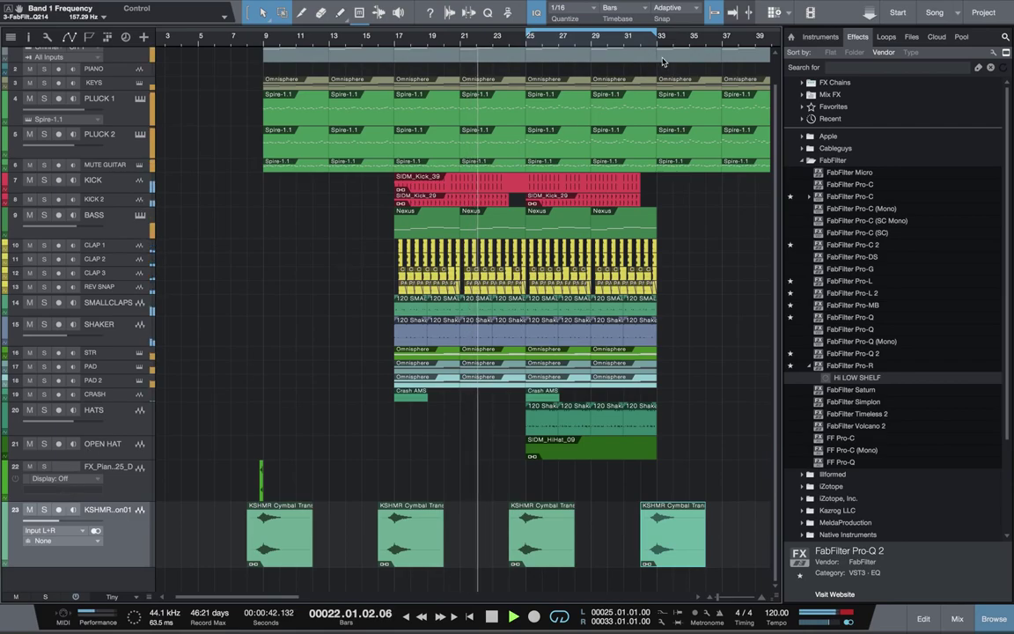
# Delete the SMALLCLAPS clips between bars 17 and 25 and save the song.
pyautogui.press('w')
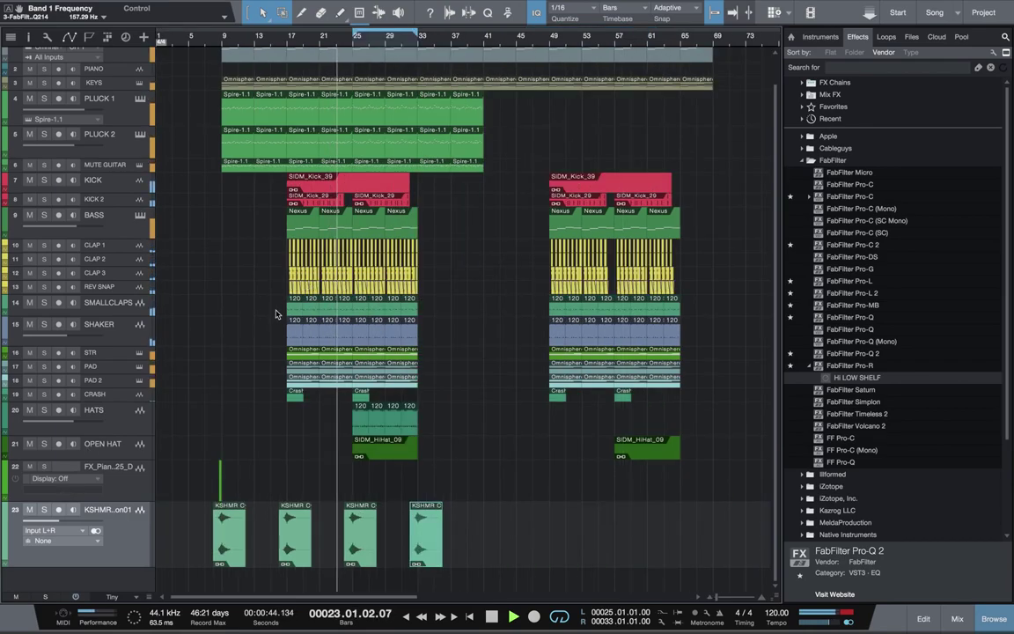
pyautogui.click(348, 312)
pyautogui.press('Delete')
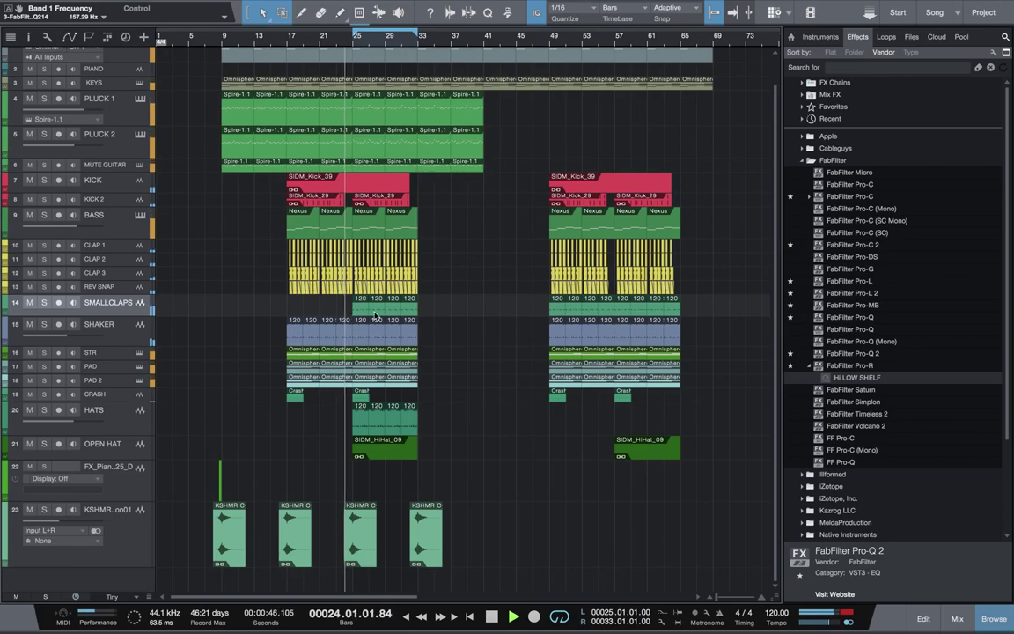
pyautogui.hotkey('ctrl', 's')
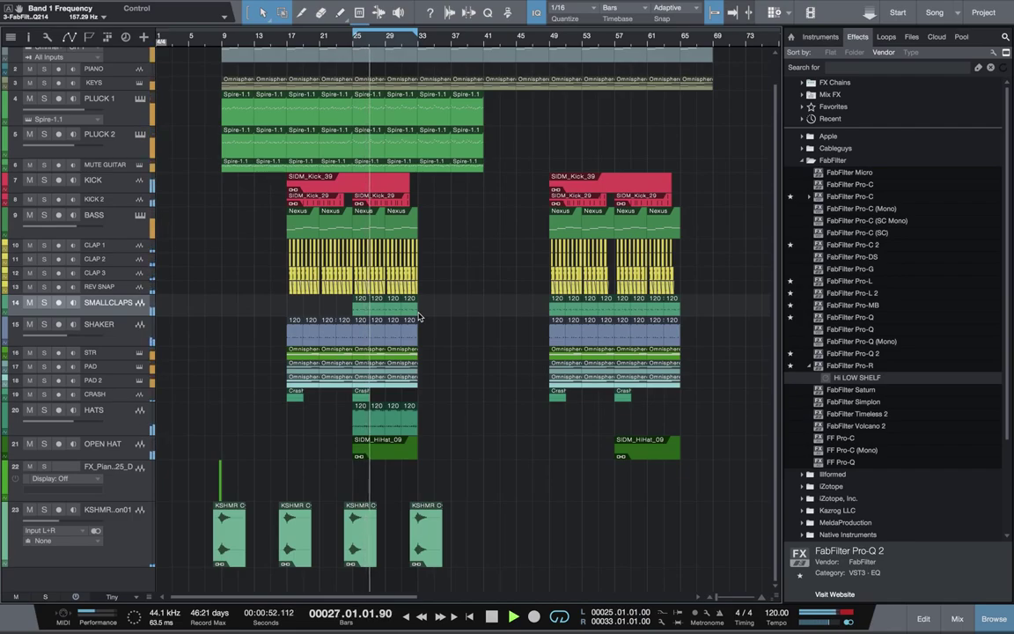
pyautogui.press('space')
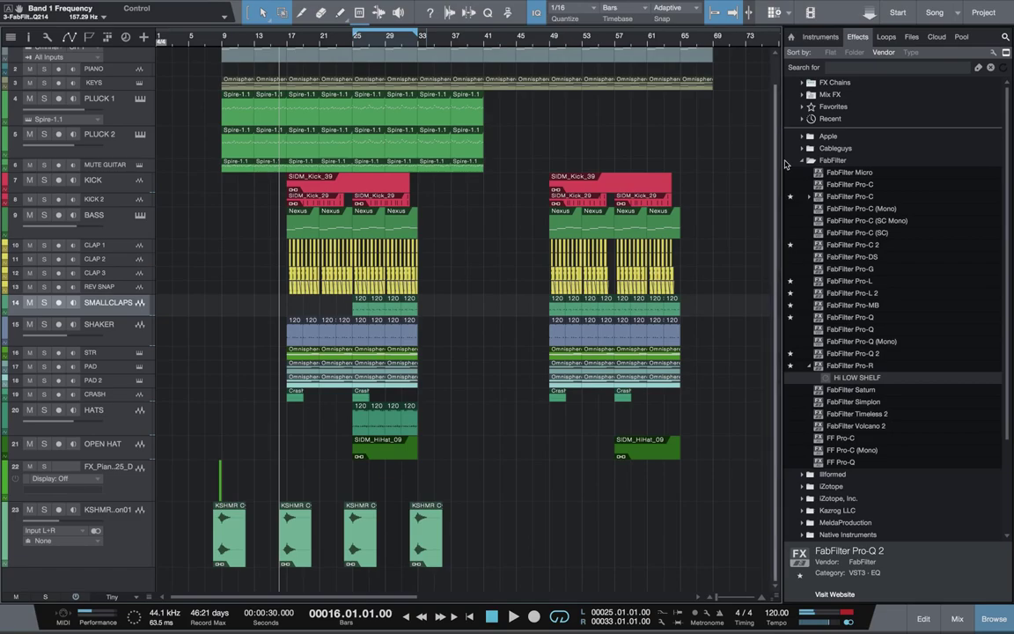
# Collapse the FabFilter effects folder and audition the piano-rise and cymbal transition repeatedly from bar 8.
pyautogui.doubleClick(819, 160)
pyautogui.press('space')
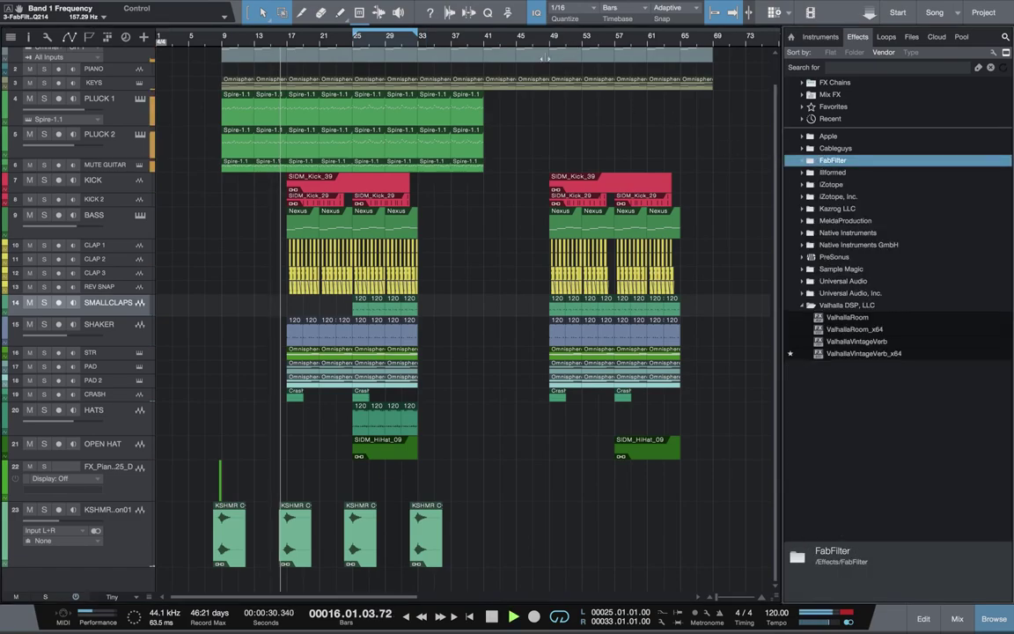
pyautogui.press('space')
pyautogui.click(216, 44)
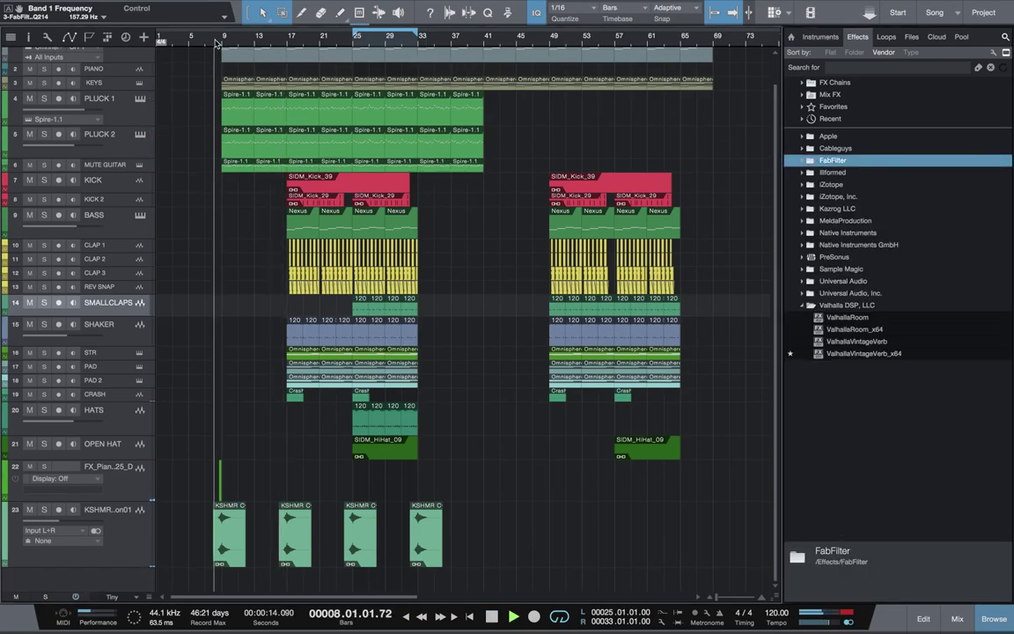
pyautogui.press('space')
pyautogui.press('space')
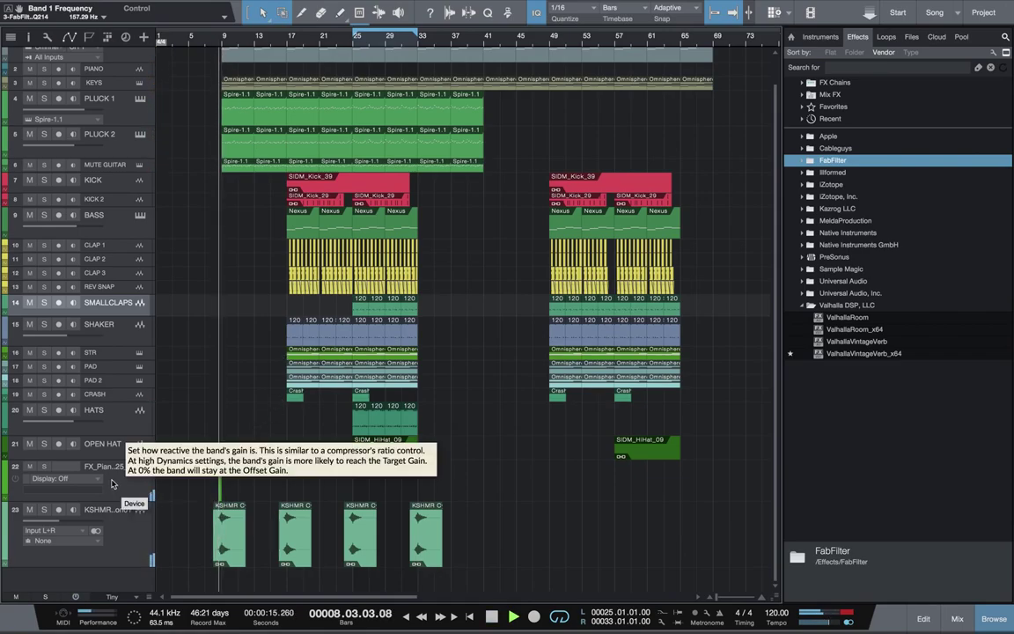
pyautogui.press('space')
pyautogui.press('space')
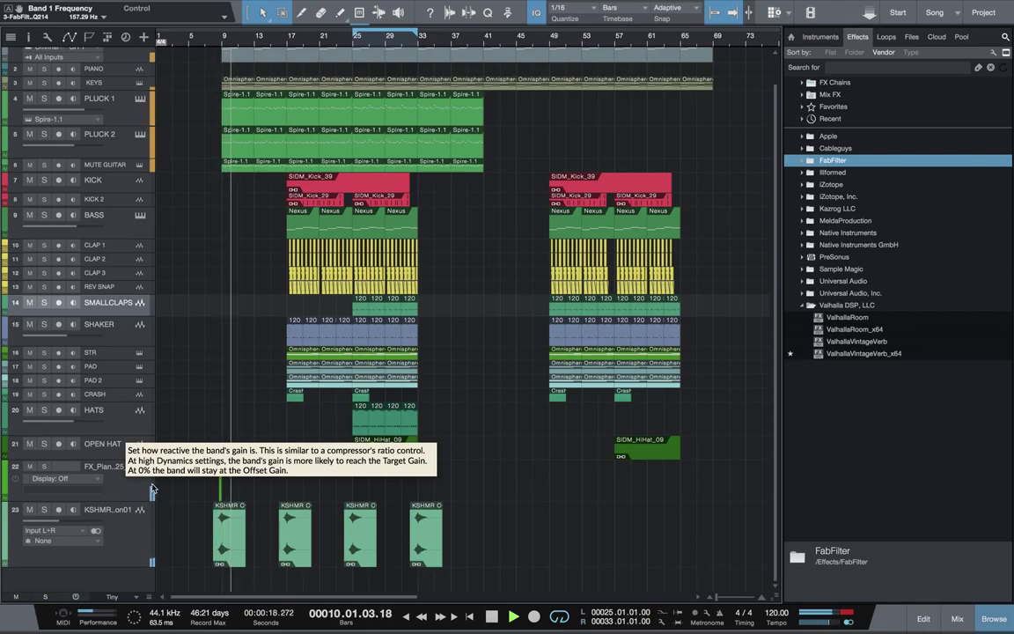
pyautogui.press('space')
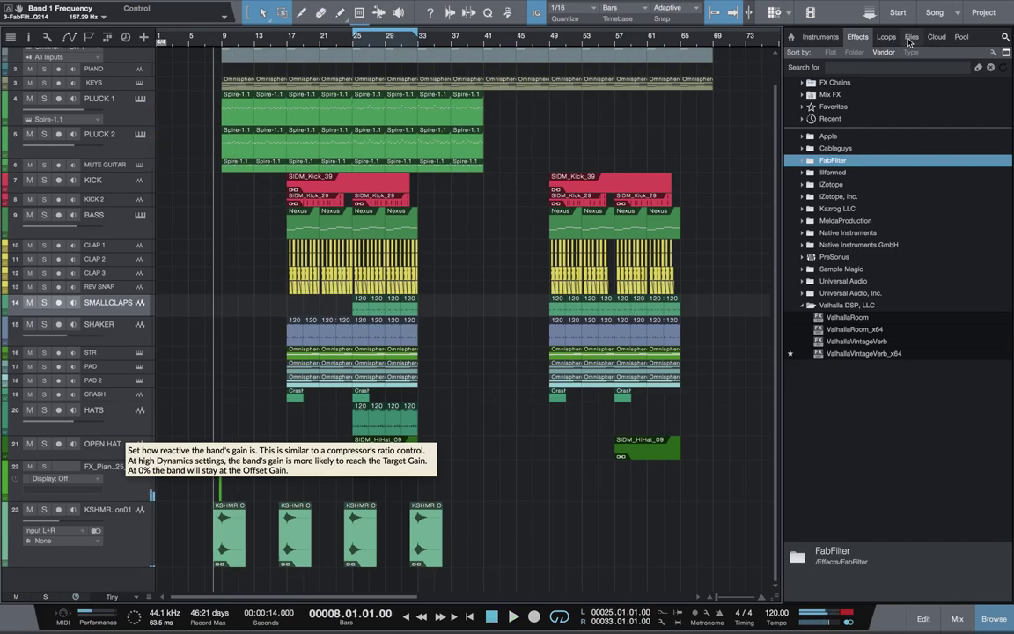
# Play the song from bar 25 and reduce the height of the PIANO instrument track.
pyautogui.click(279, 42)
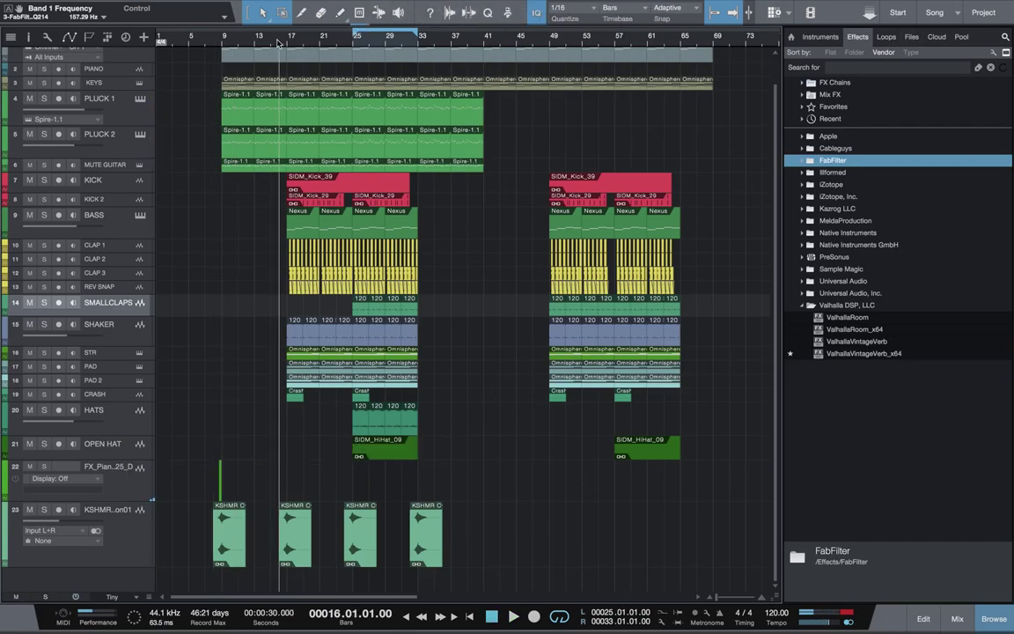
pyautogui.click(354, 51)
pyautogui.click(354, 41)
pyautogui.press('space')
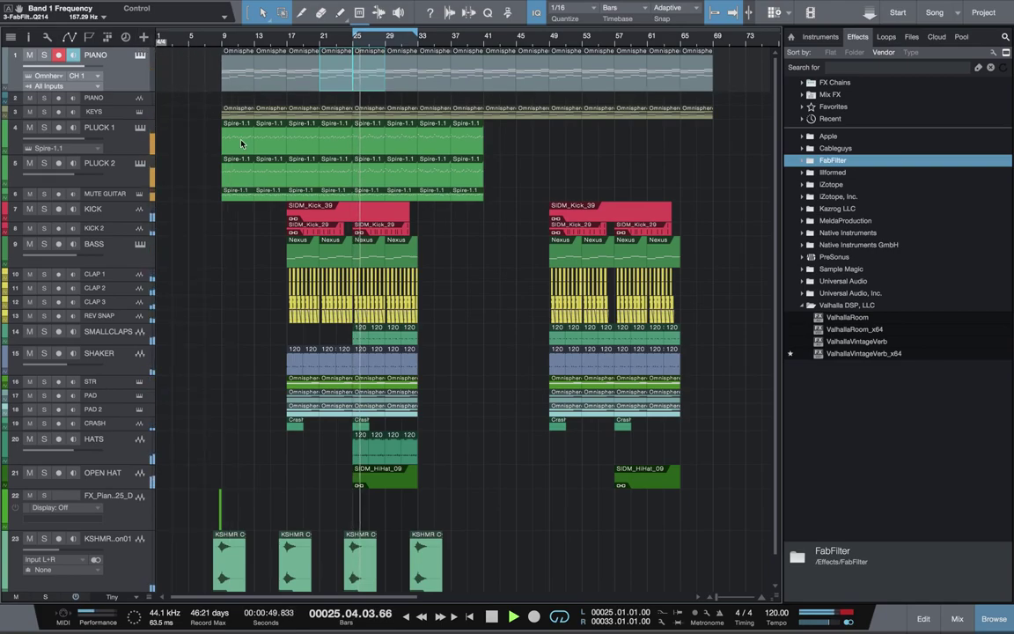
pyautogui.moveTo(139, 92)
pyautogui.mouseDown()
pyautogui.moveTo(134, 65)
pyautogui.moveTo(139, 72)
pyautogui.mouseUp()
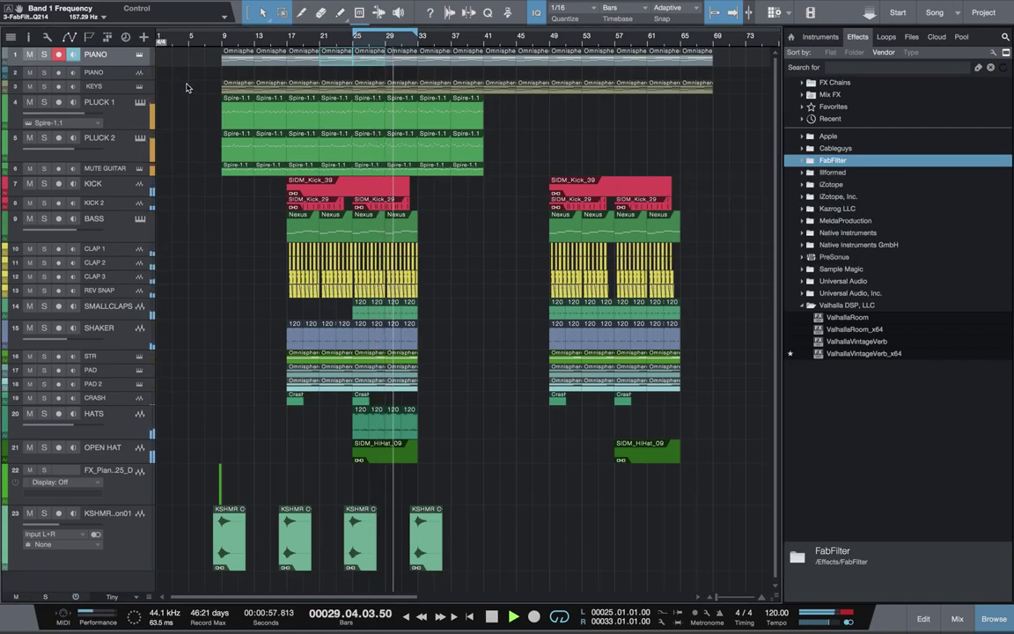
# Audition the KEYS track in solo, then mute it and replay the mix from bar 25.
pyautogui.click(44, 86)
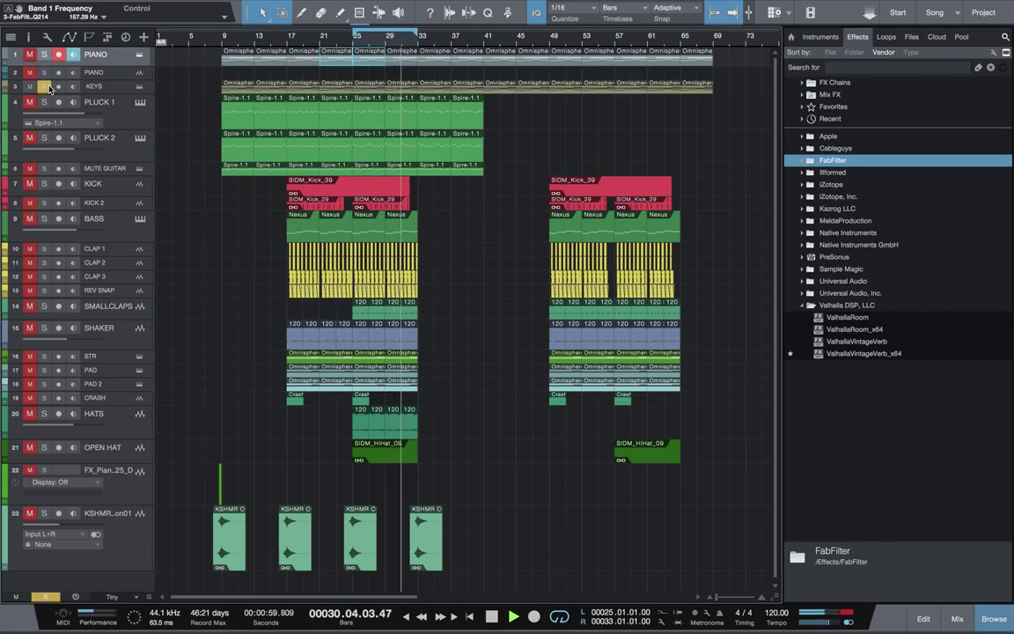
pyautogui.click(32, 89)
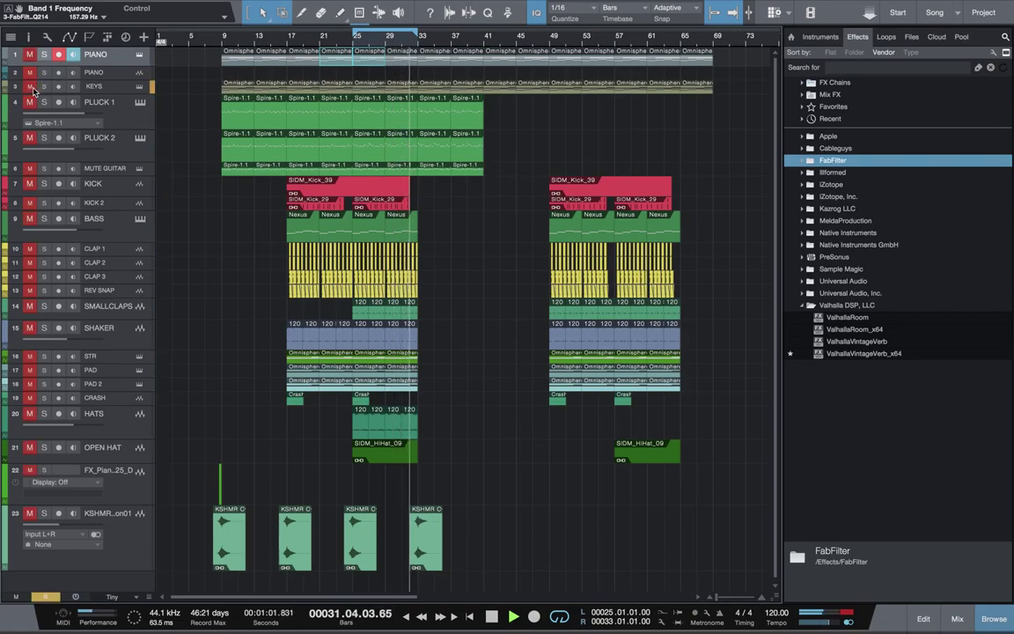
pyautogui.press('space')
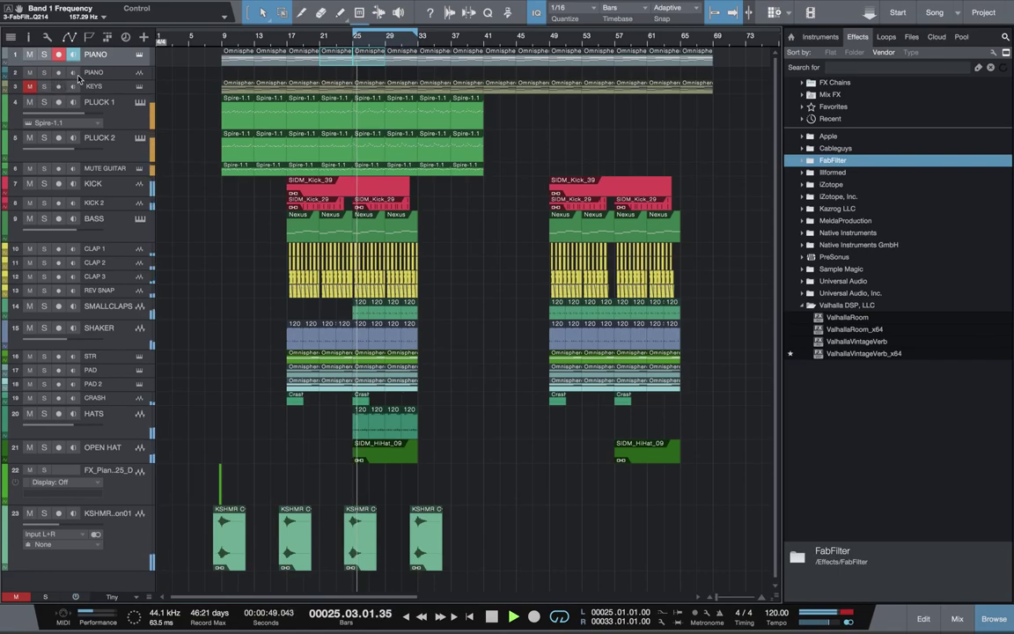
# Enlarge the PIANO instrument track, set its volume to +2.7, and unmute the KEYS track to replay the mix from bar 25.
pyautogui.moveTo(100, 65); pyautogui.dragTo(94, 84)
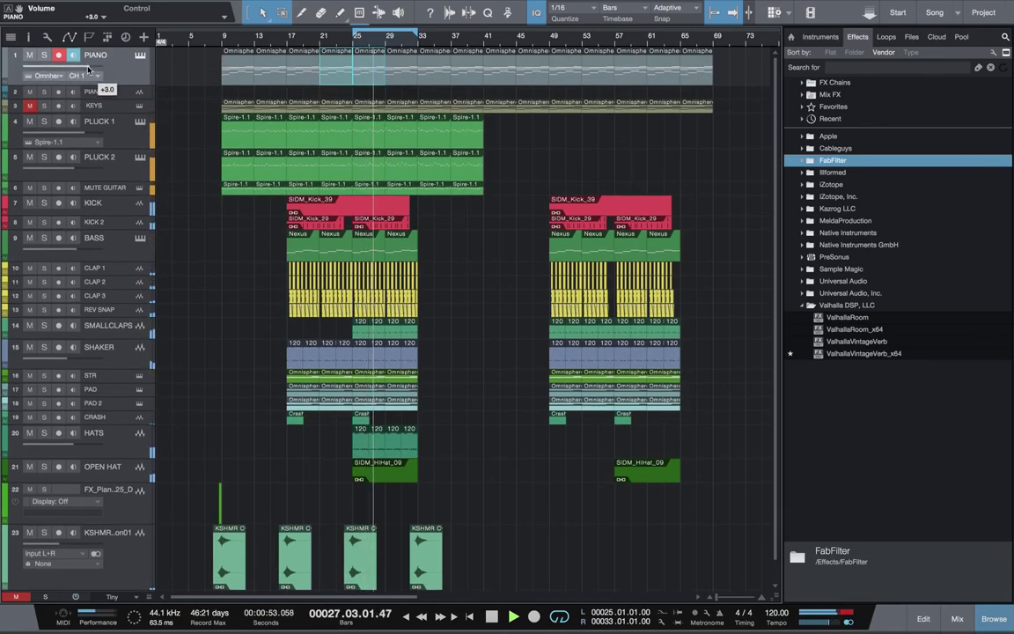
pyautogui.moveTo(90, 67); pyautogui.dragTo(88, 67)
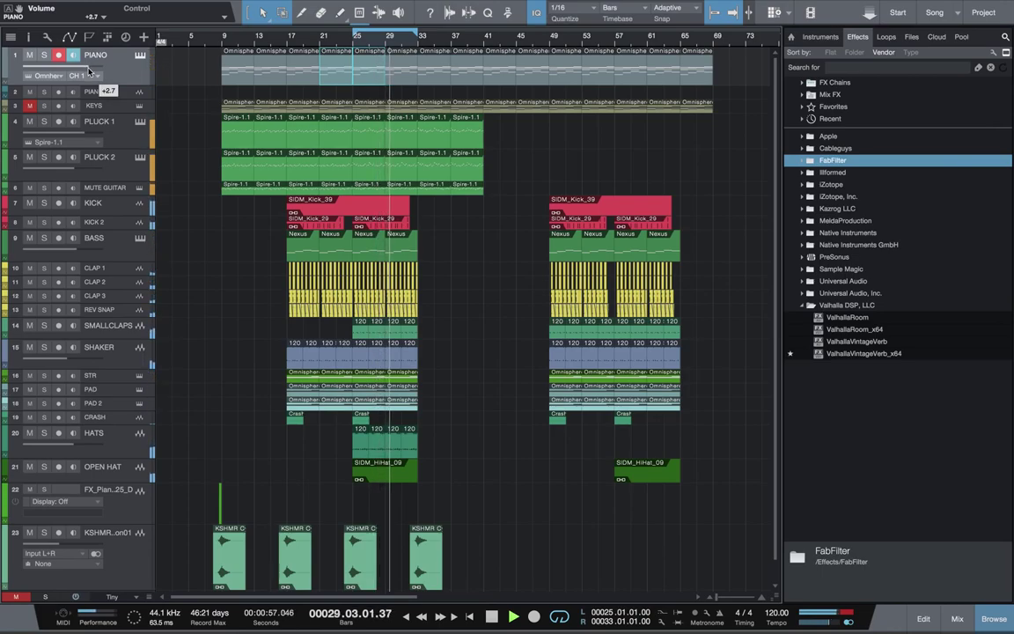
pyautogui.press('space')
pyautogui.click(29, 106)
pyautogui.press('space')
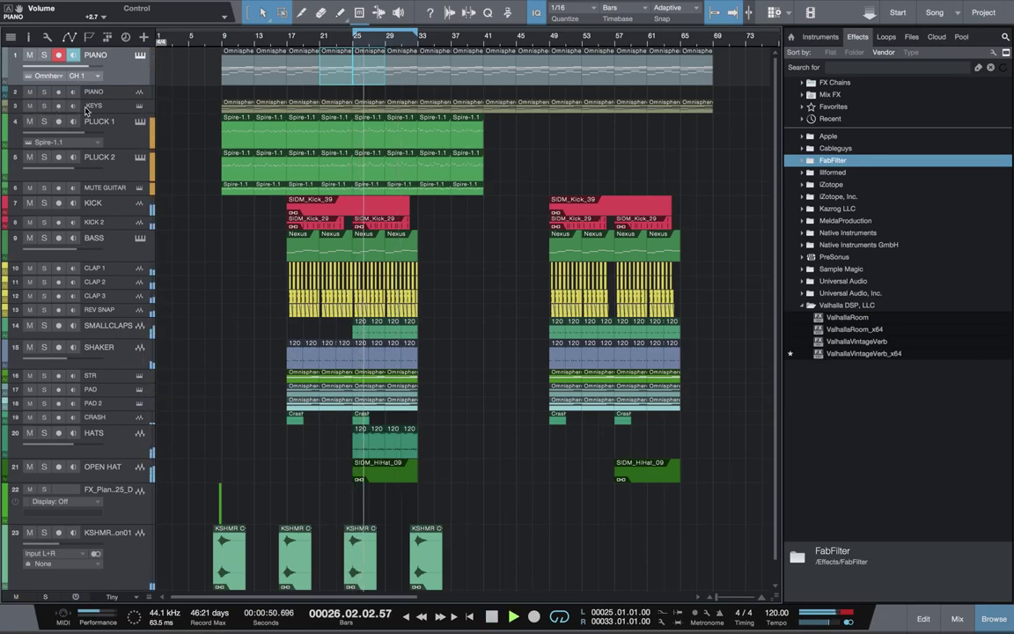
# Delete the KEYS clips between bars 17 and 33 and from bar 49 onward, checking playback from bars 33 and 49.
pyautogui.moveTo(223, 109)
pyautogui.mouseDown()
pyautogui.moveTo(324, 109)
pyautogui.moveTo(195, 118)
pyautogui.moveTo(221, 113)
pyautogui.mouseUp()
pyautogui.press('space')
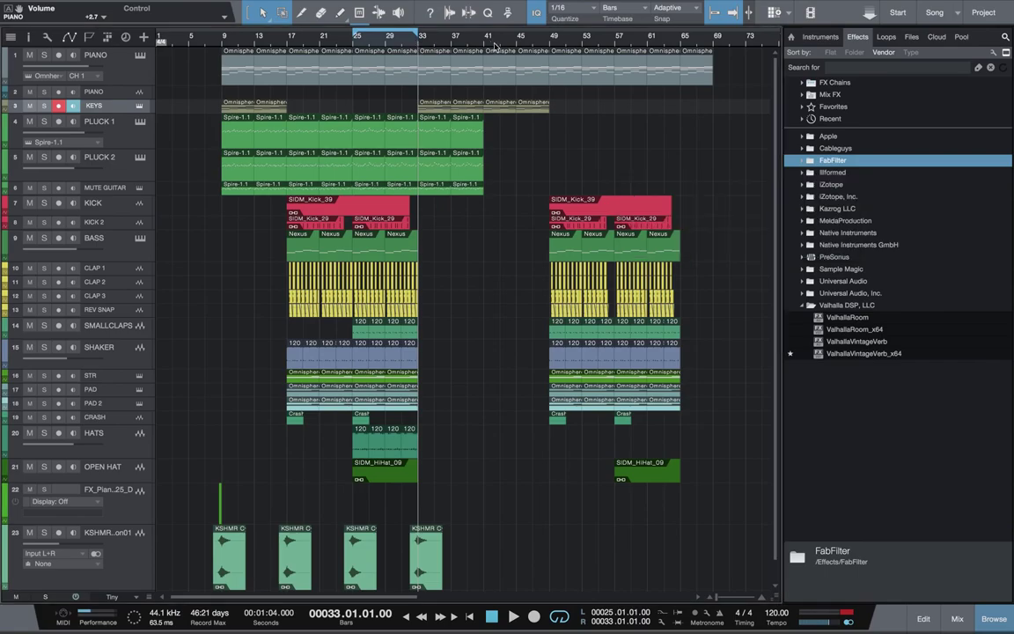
pyautogui.press('space')
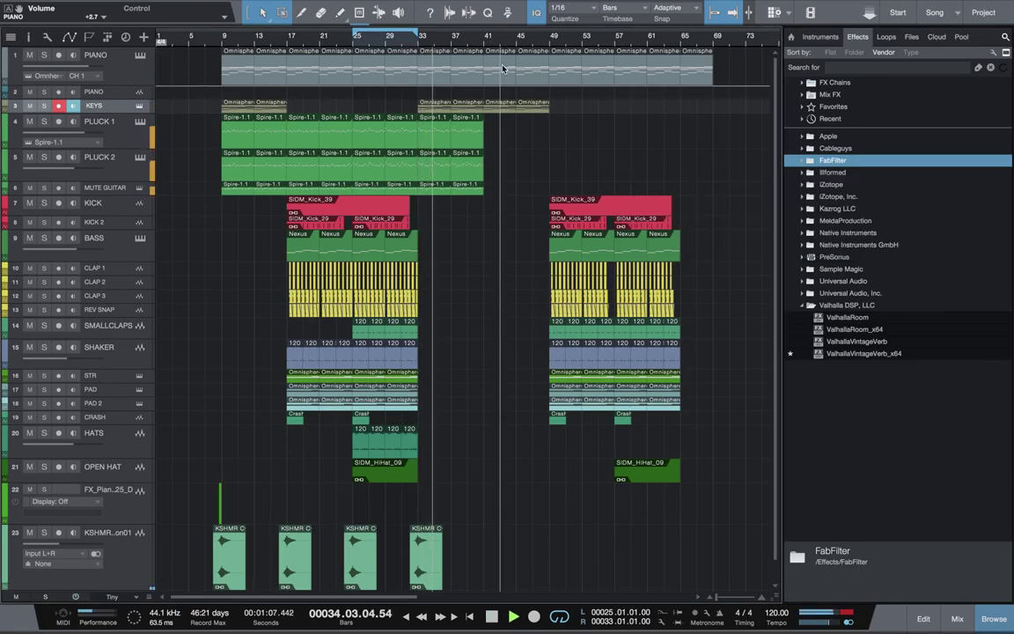
pyautogui.press('space')
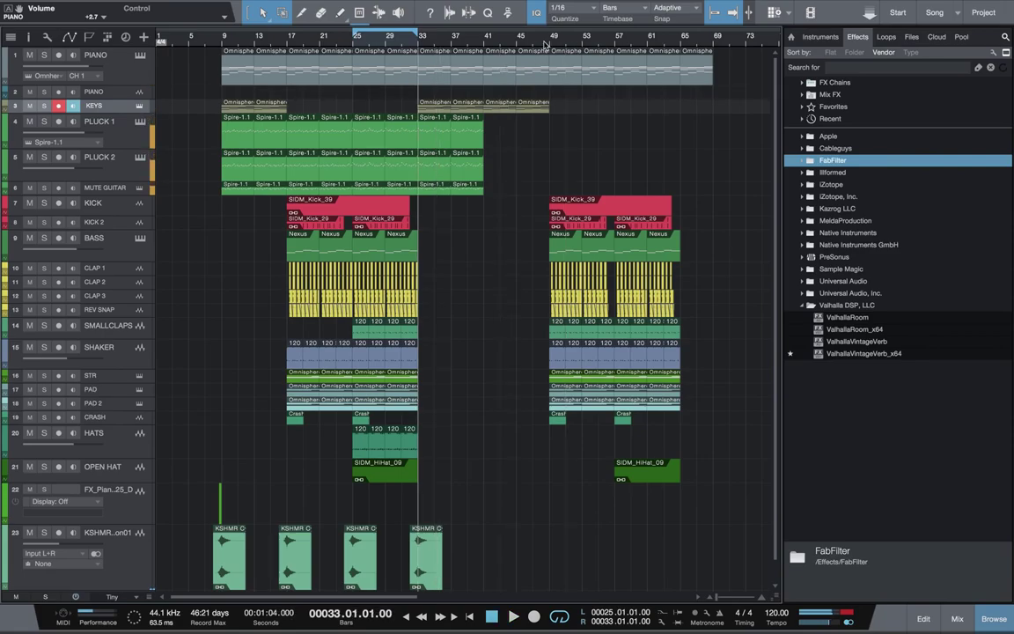
pyautogui.click(550, 44)
pyautogui.press('space')
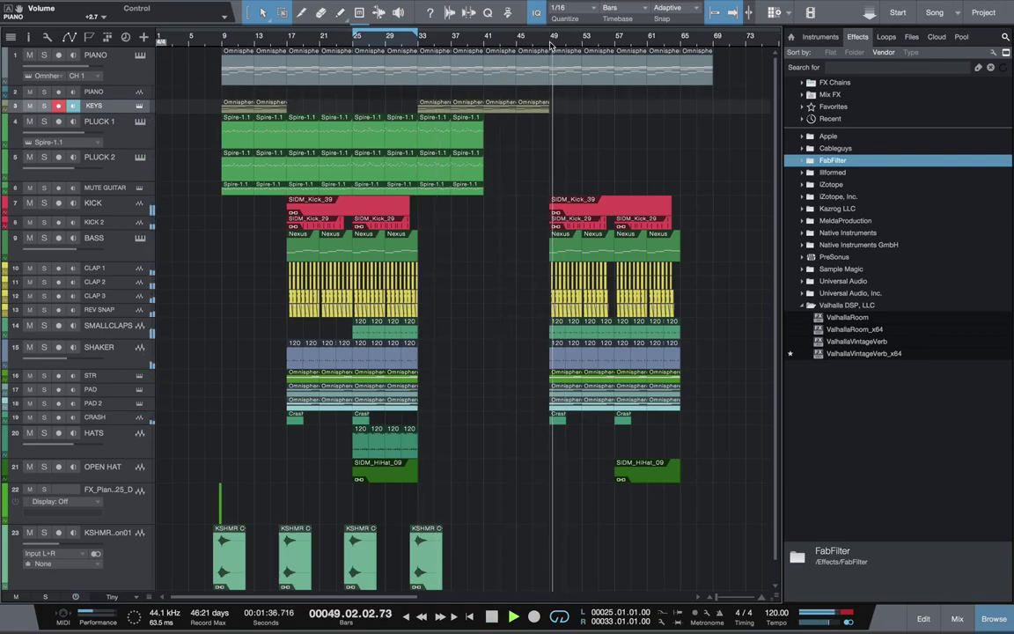